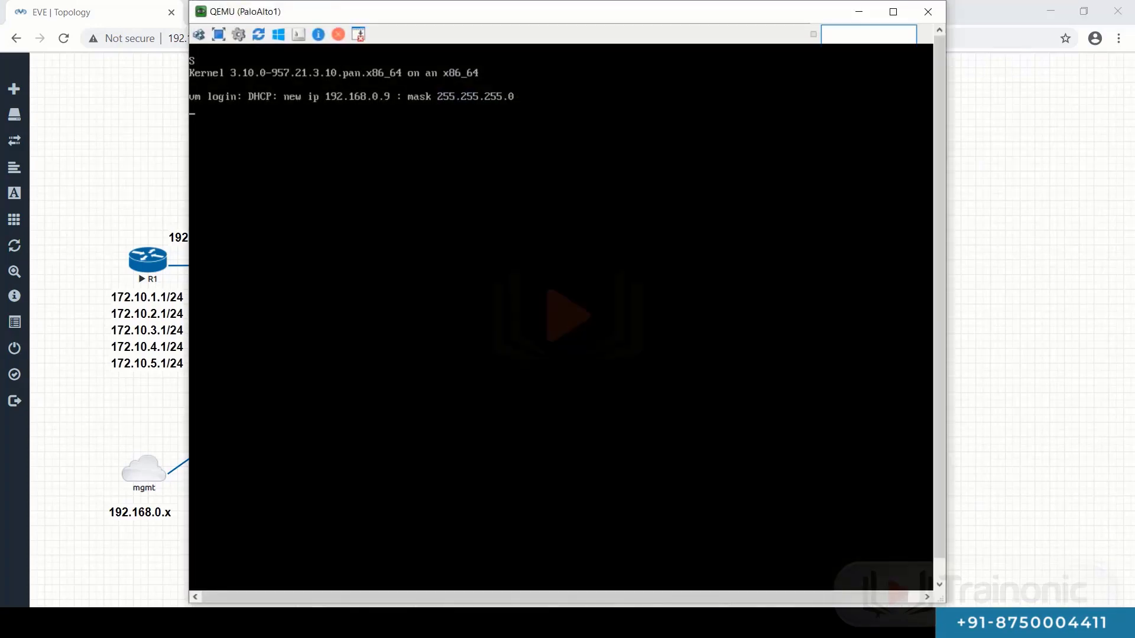
- Bypass Chrome's certificate warning for 192.168.0.9 to load the Palo Alto Networks login page
click(865, 16)
click(306, 12)
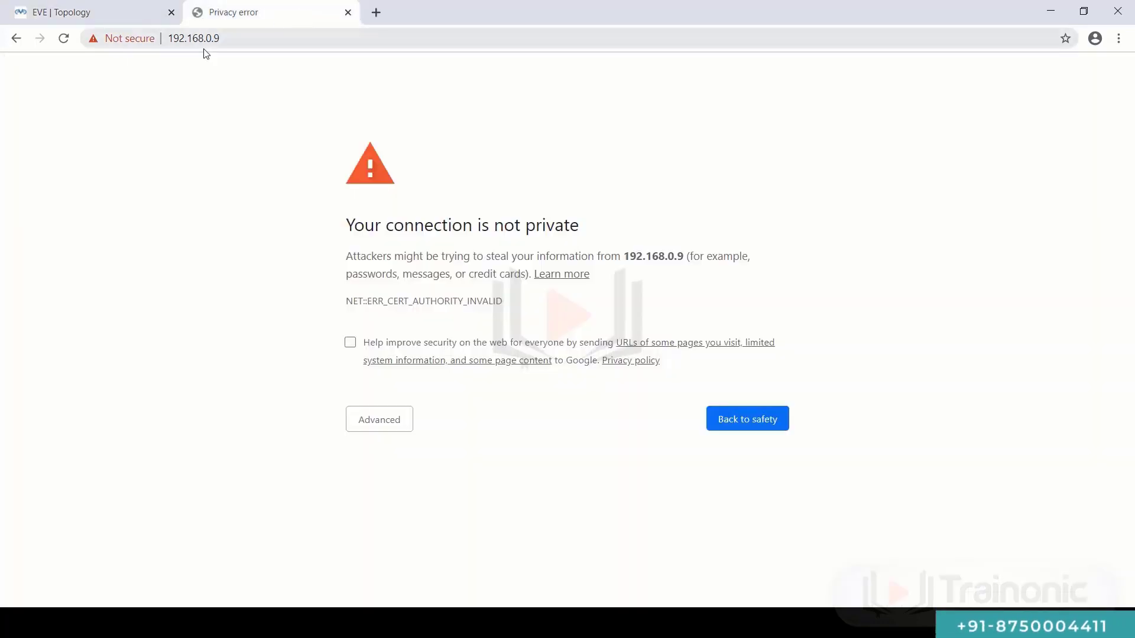
click(384, 422)
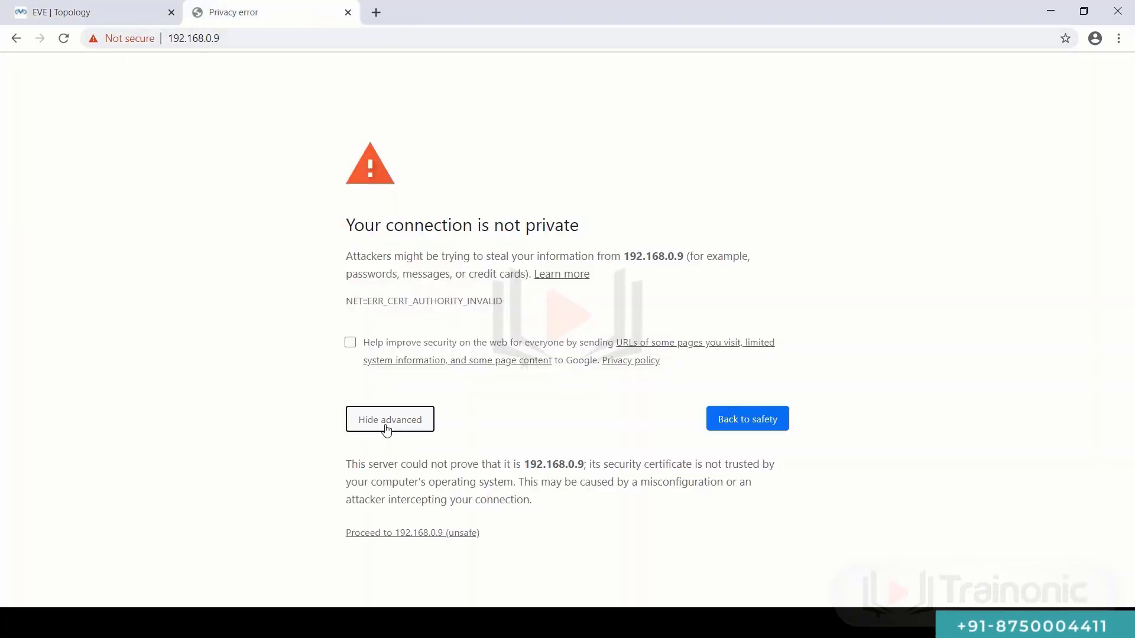
click(426, 534)
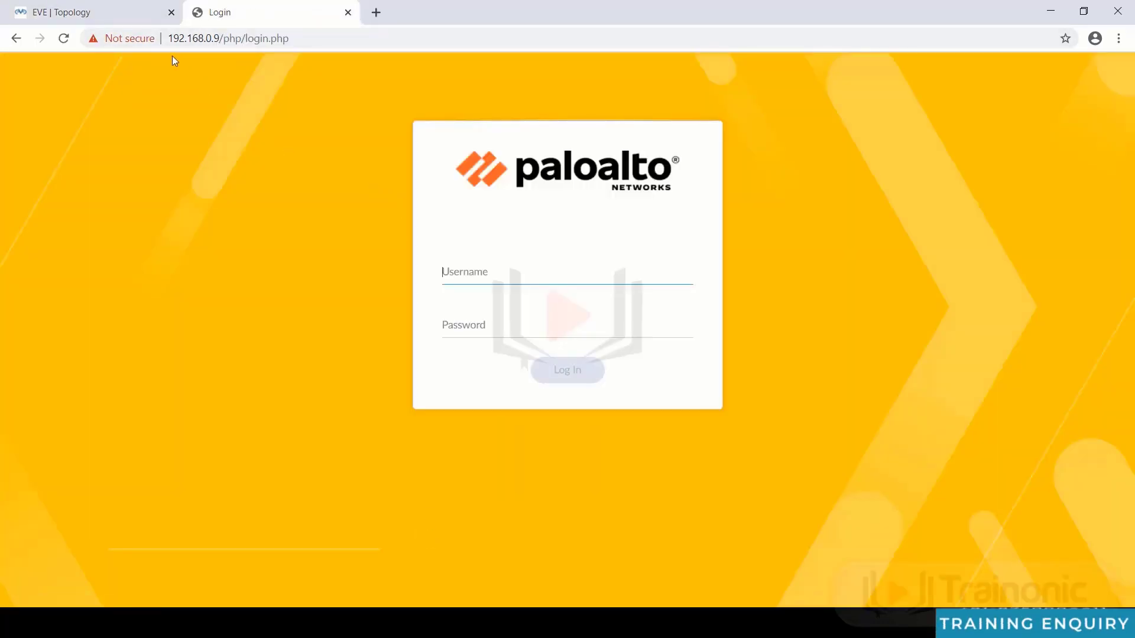
- Check the Ethernet0/0 addresses on R1–R4 (192.168.1.1 through 192.168.4.1) and exit configuration mode
click(107, 11)
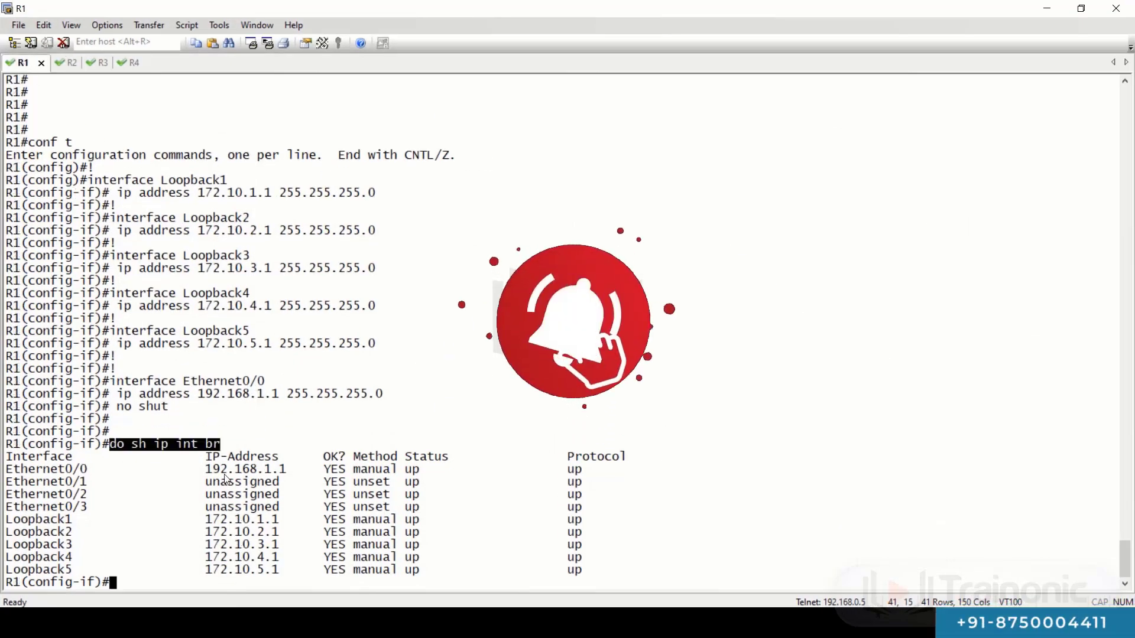
drag(266, 468, 300, 470)
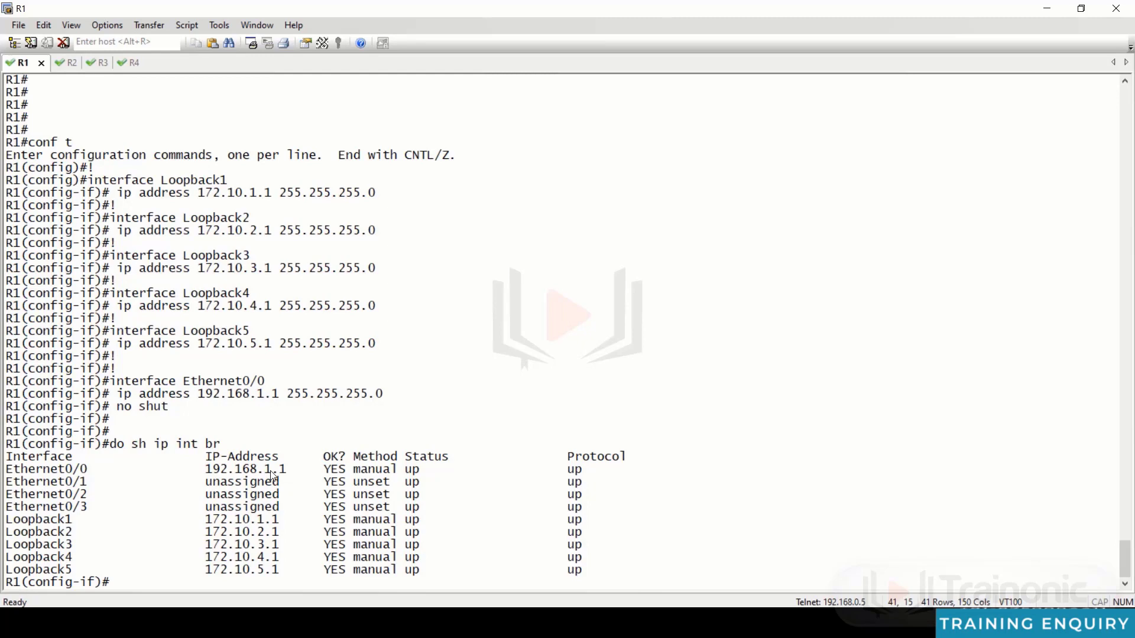
drag(266, 468, 289, 470)
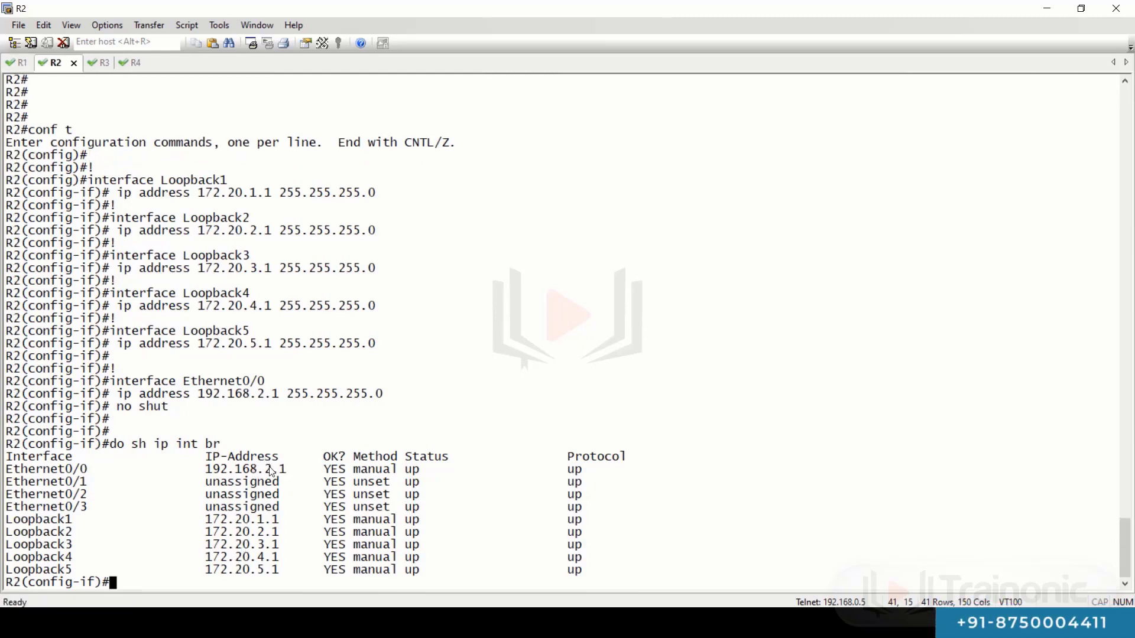
drag(266, 469, 286, 470)
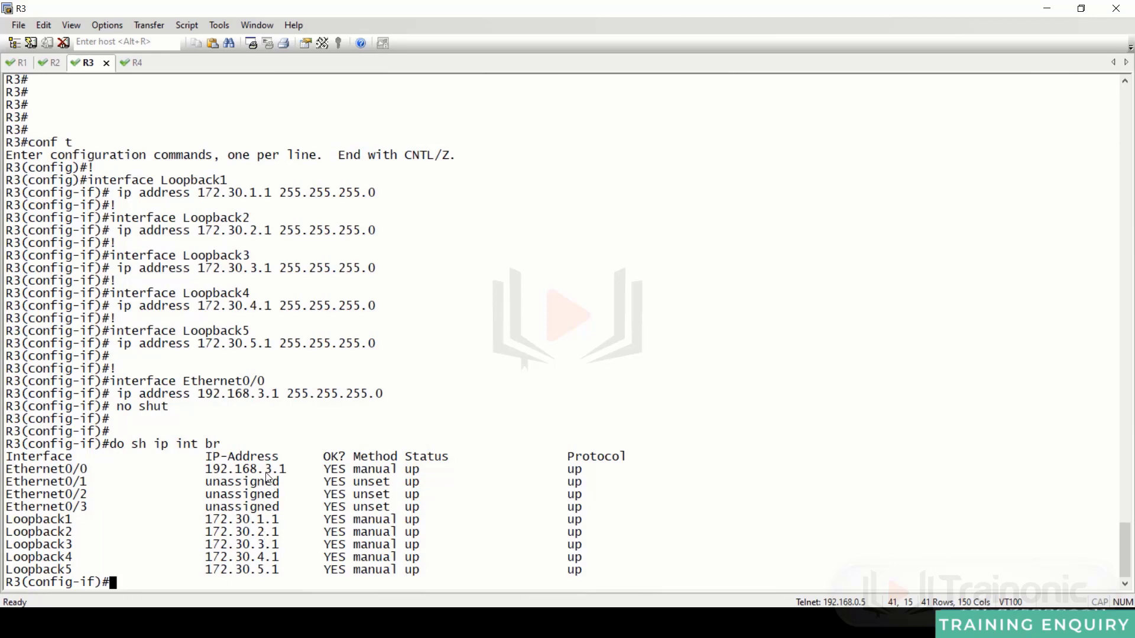
drag(266, 474, 288, 471)
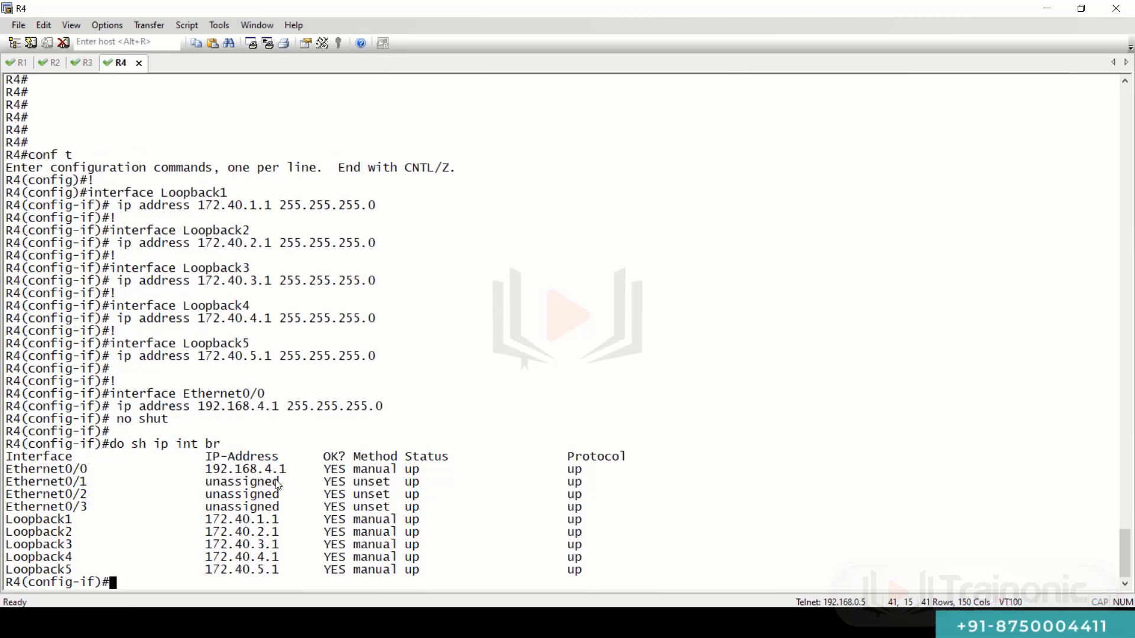
drag(266, 473, 287, 469)
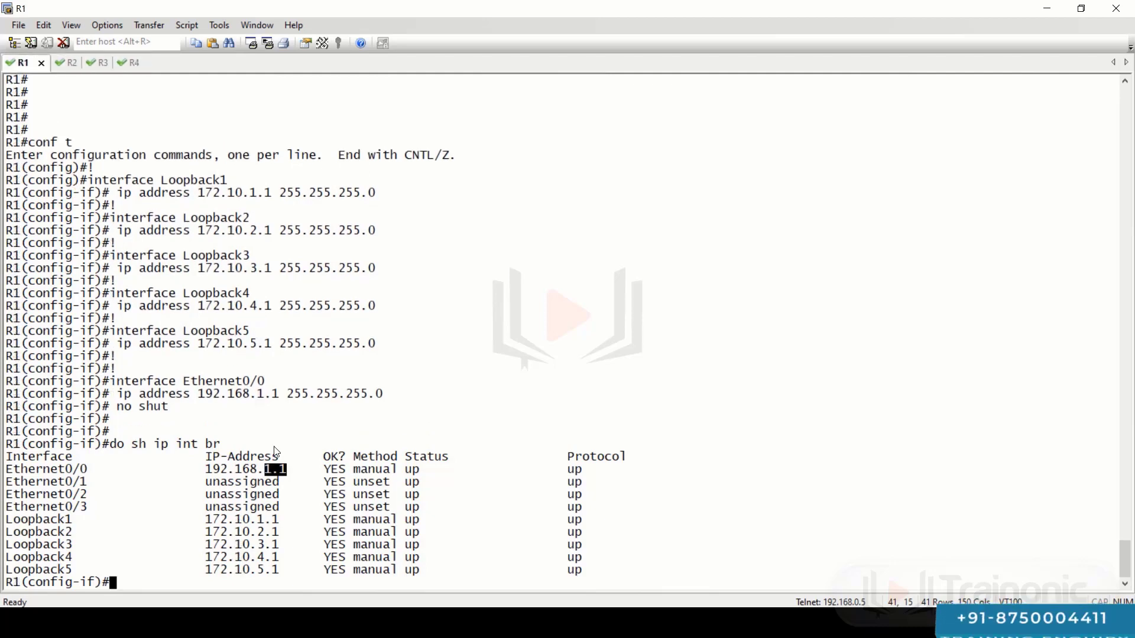
key(ctrl+z)
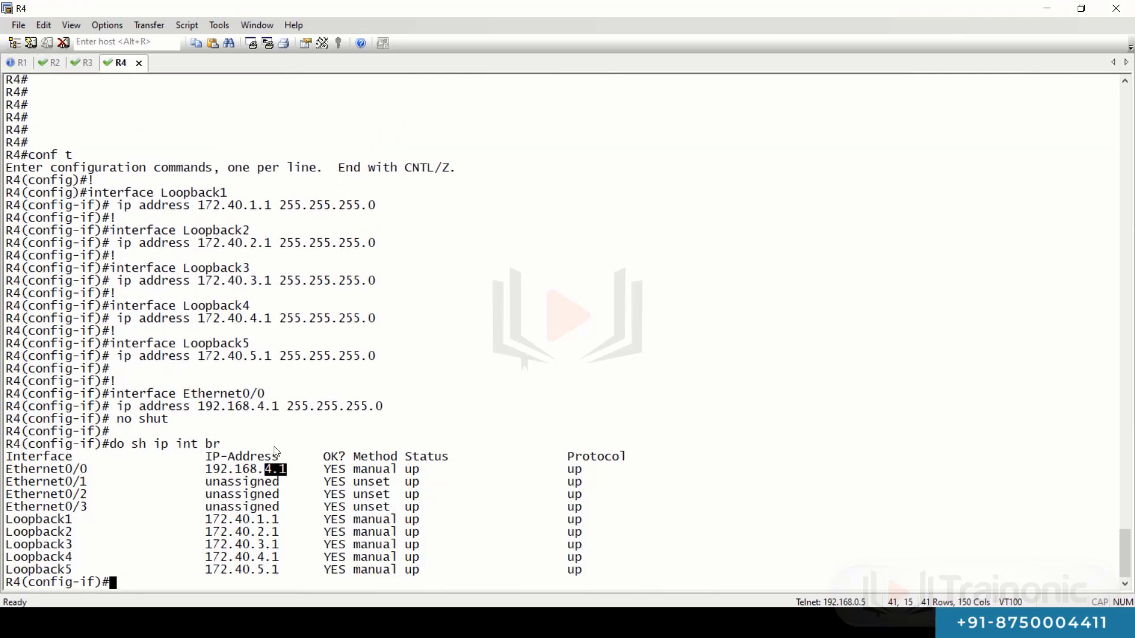
key(ctrl+z)
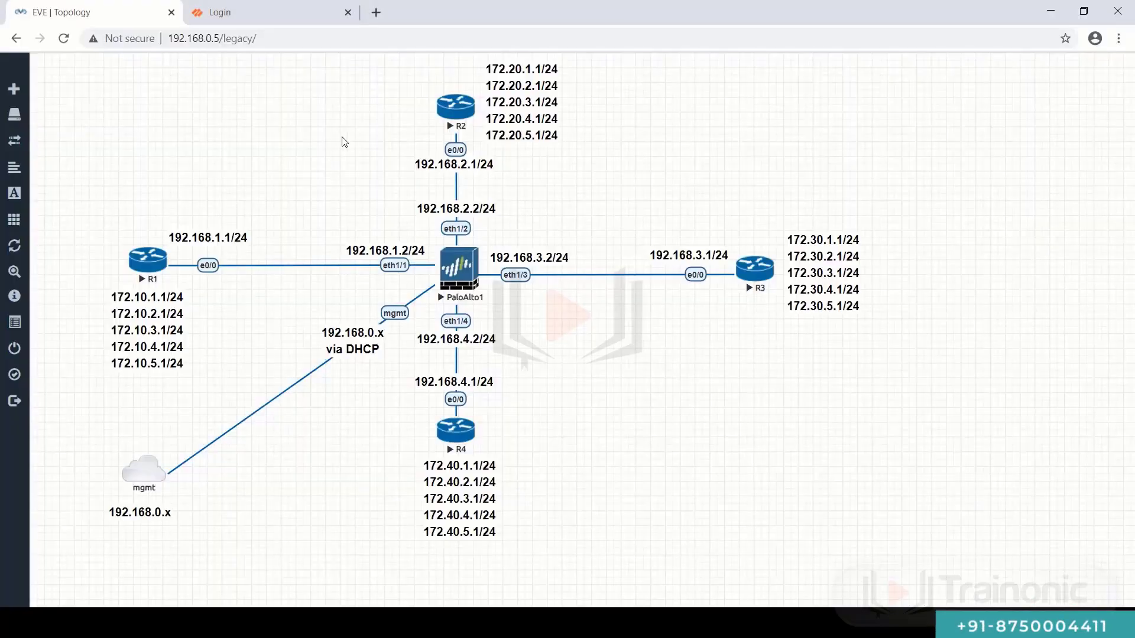
- Log into the PAN-OS web interface as admin with the default password
click(288, 16)
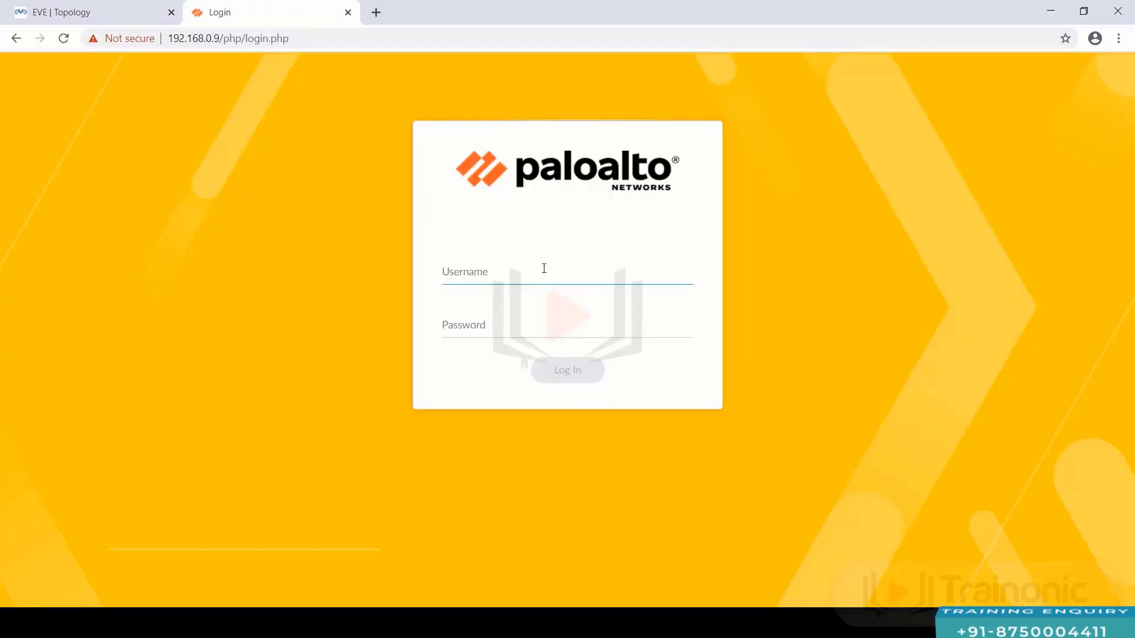
text(admin)
key(Tab)
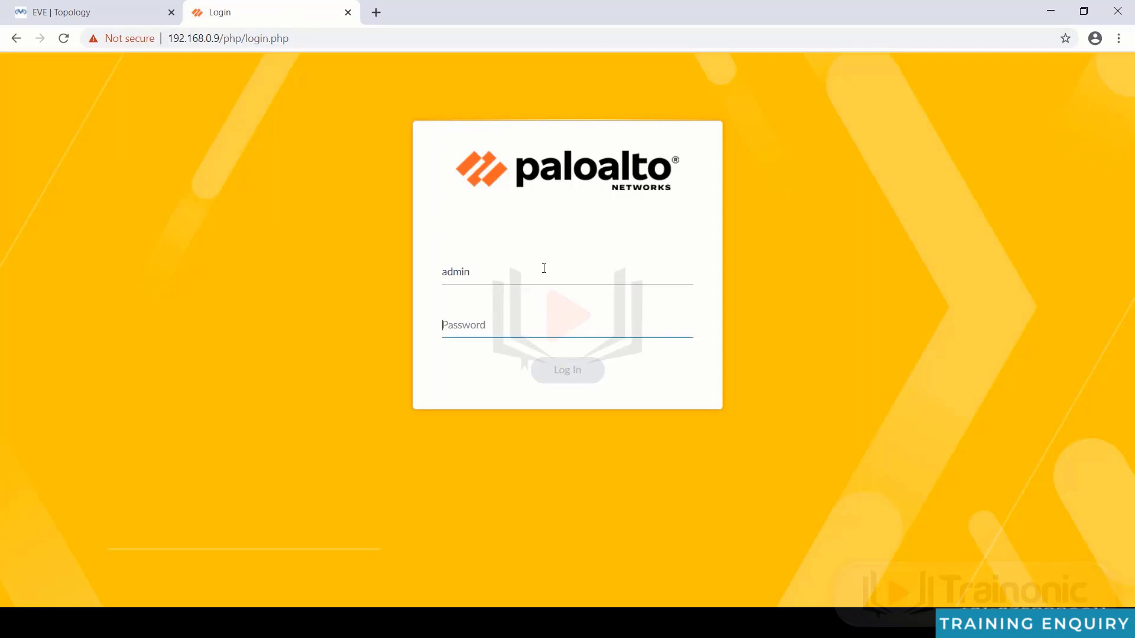
text(admin)
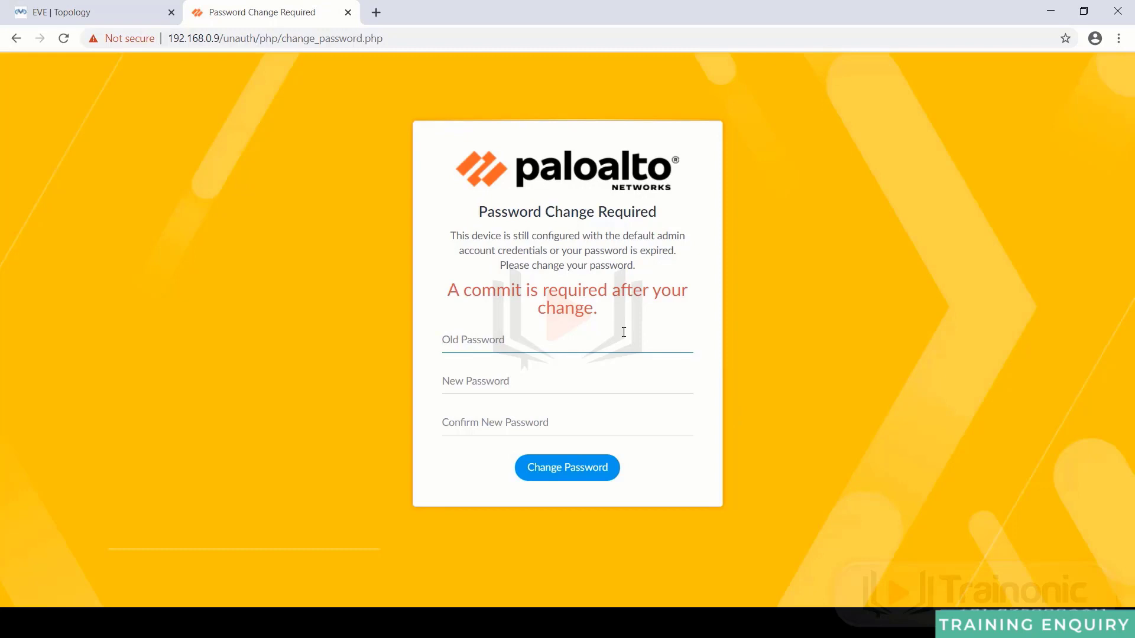
- Change the admin password from the old default password to a new password
text(admin)
key(Tab)
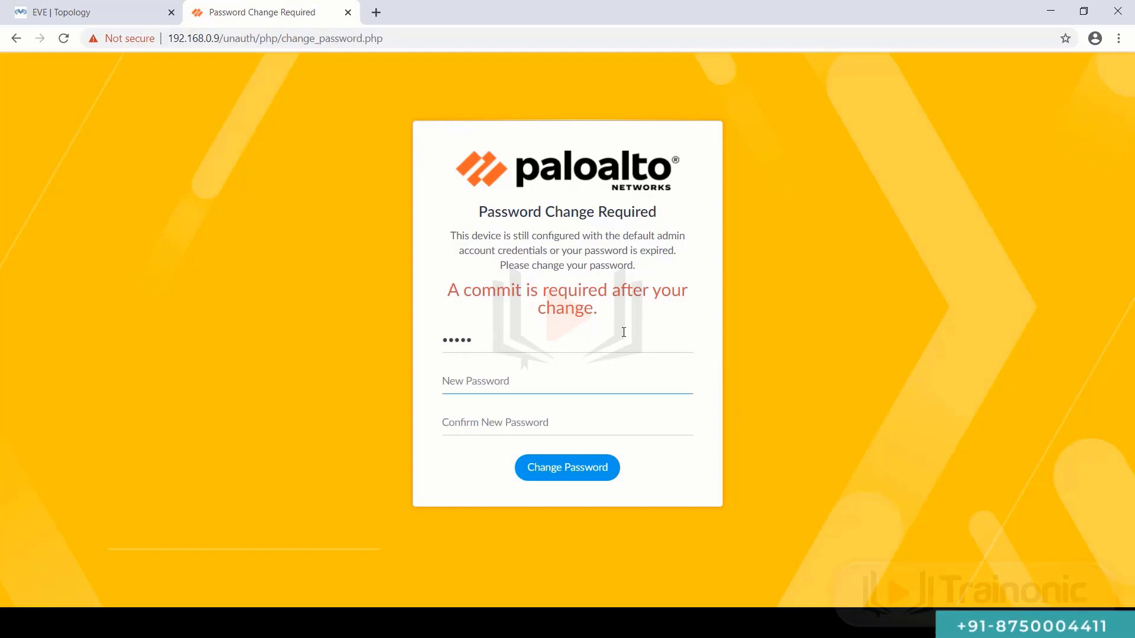
text(admin123)
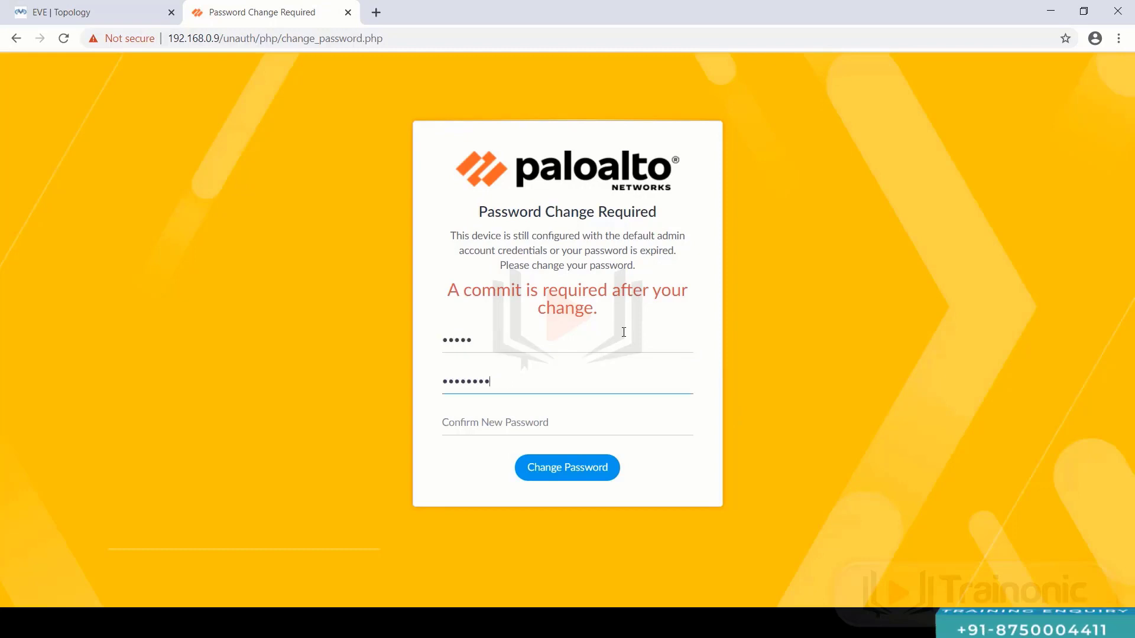
key(Tab)
text(adm)
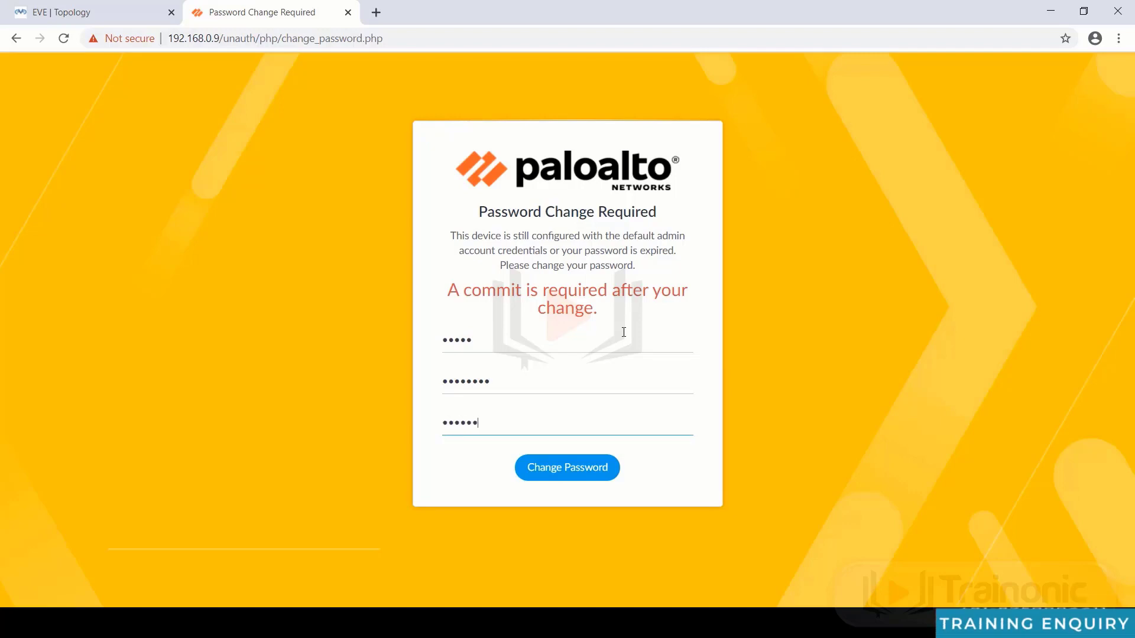
text(in123)
key(Return)
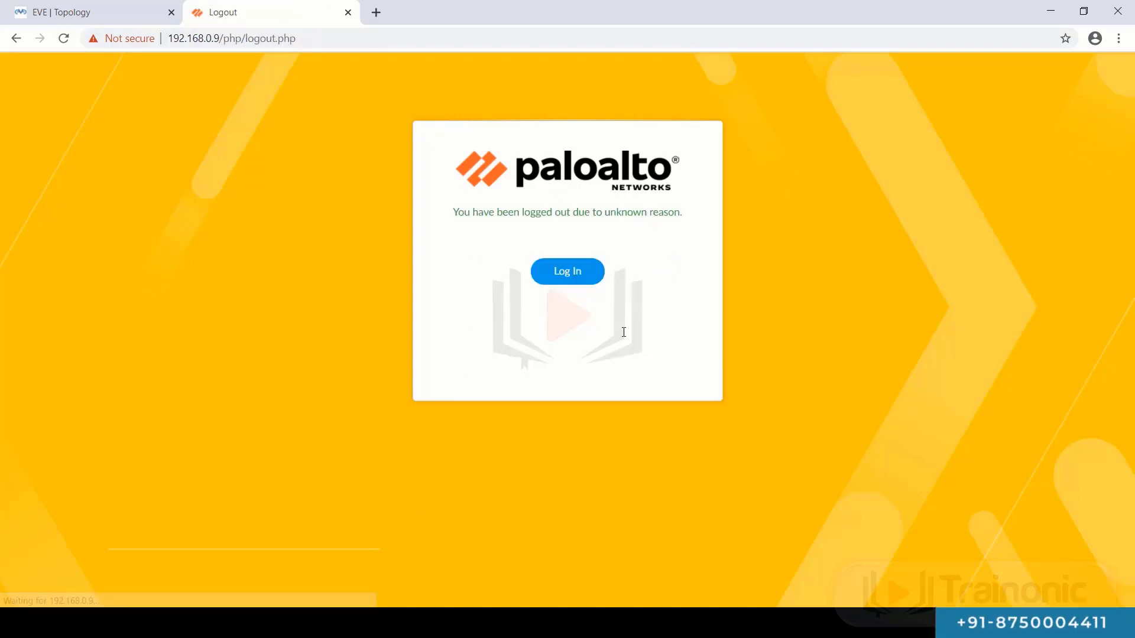
- Log back into PAN-OS as admin using the new password
click(581, 275)
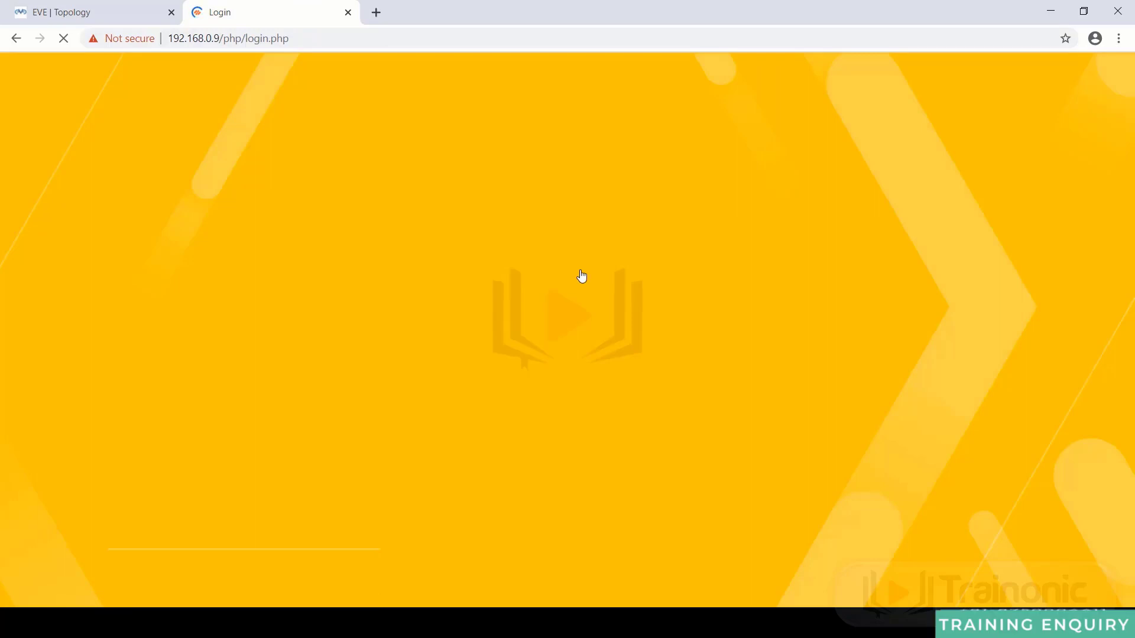
text(admin)
key(Tab)
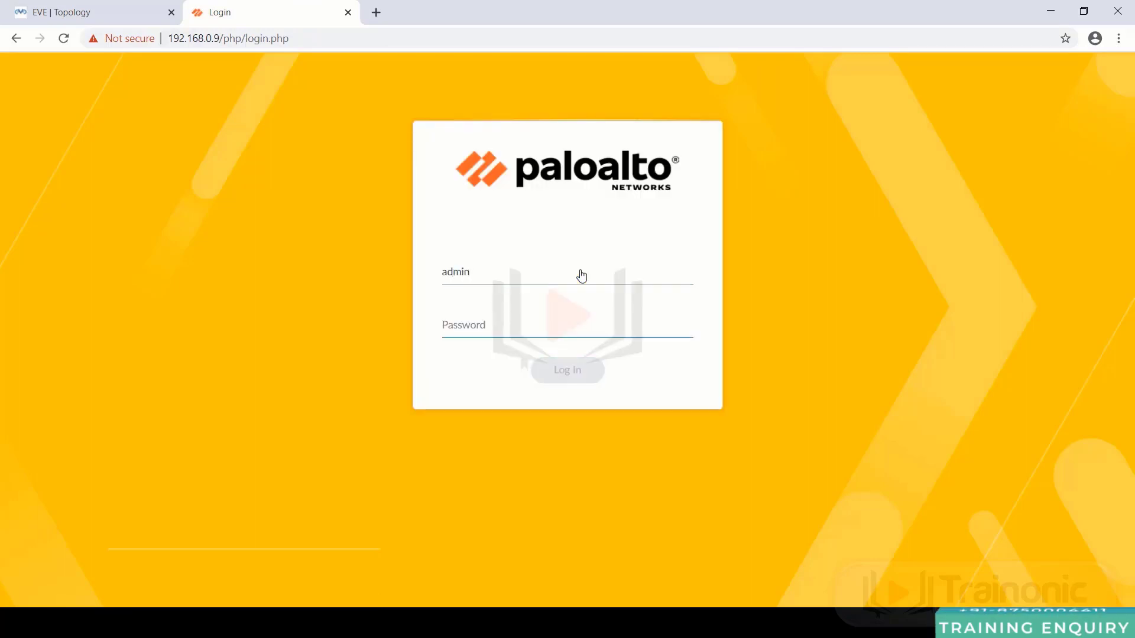
text(admin1)
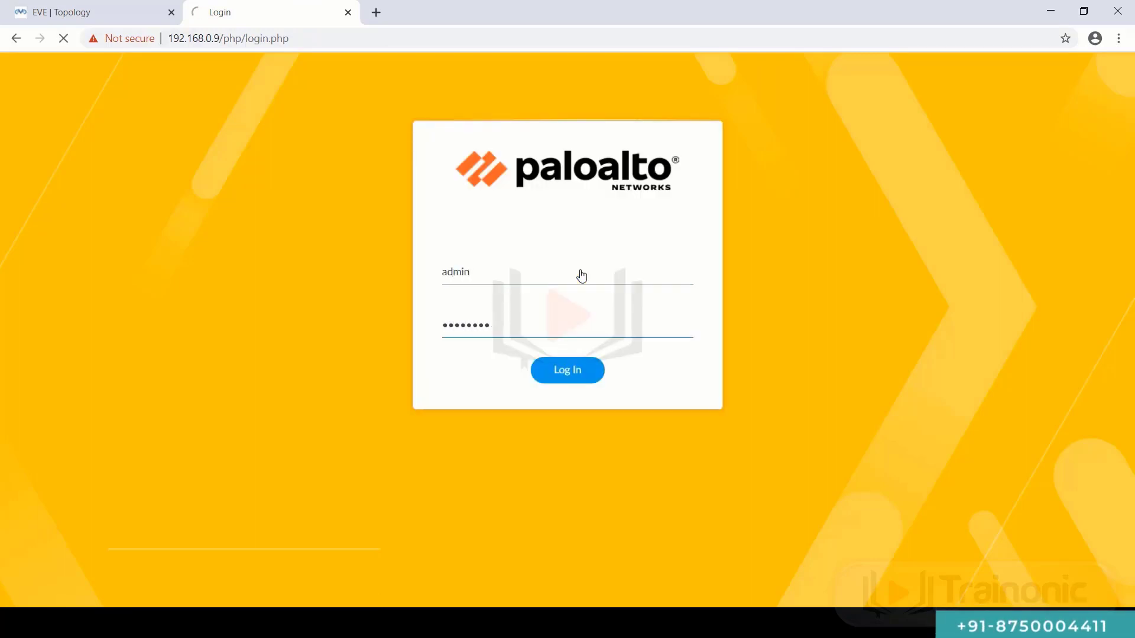
key(Return)
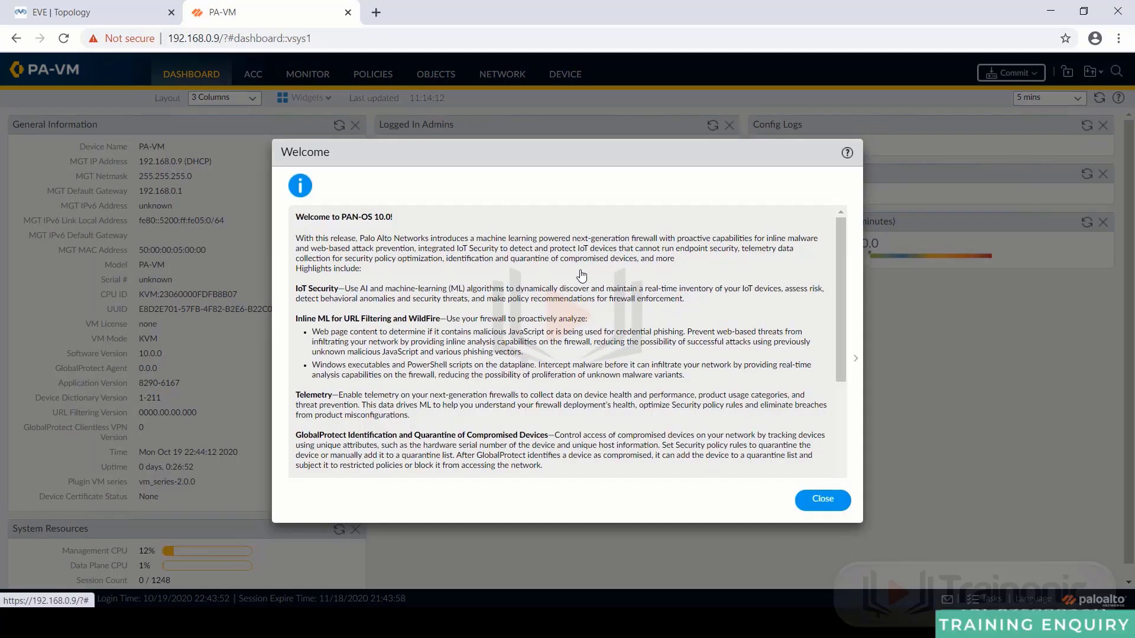
- Zoom in, mark the welcome, telemetry and end-of-life messages 'Do not show again', and postpone telemetry
key(ctrl+plus)
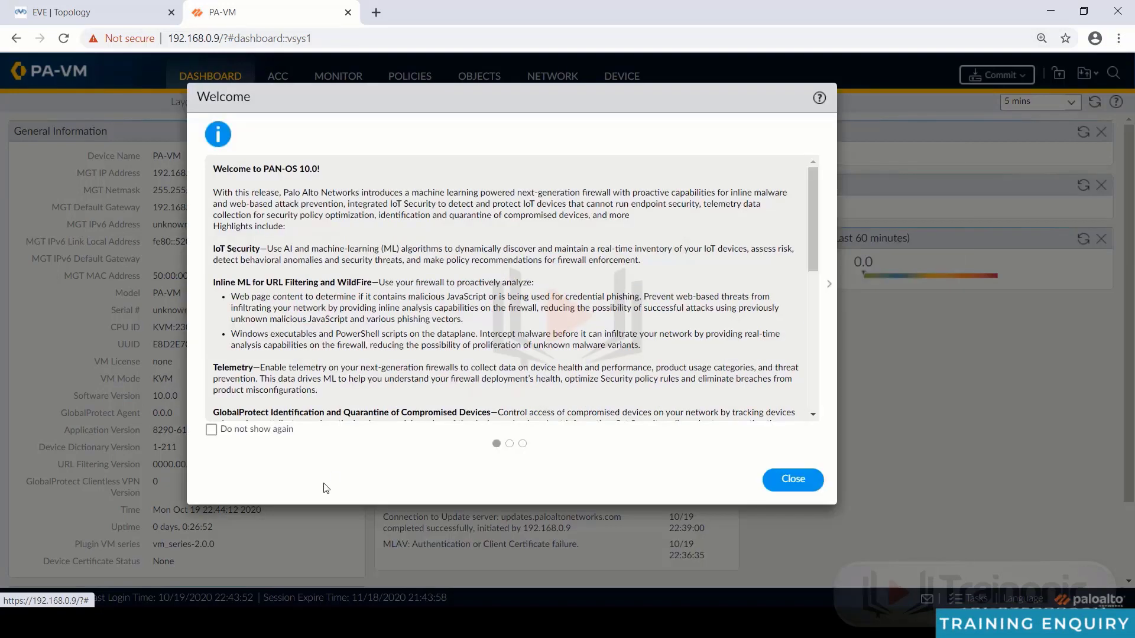
click(218, 433)
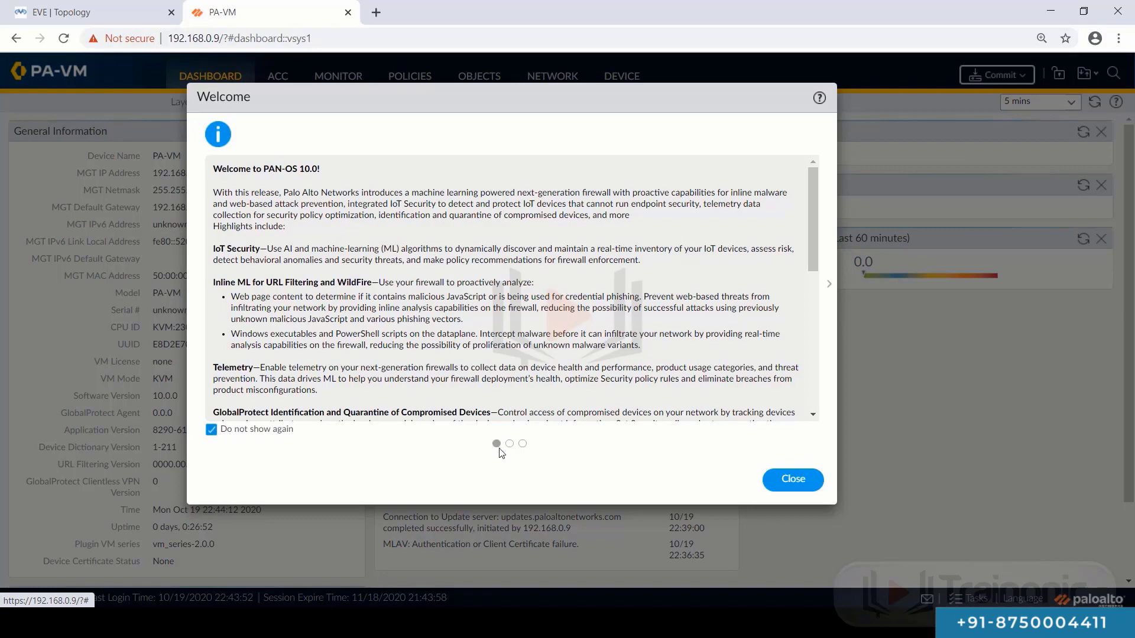
click(509, 444)
click(212, 430)
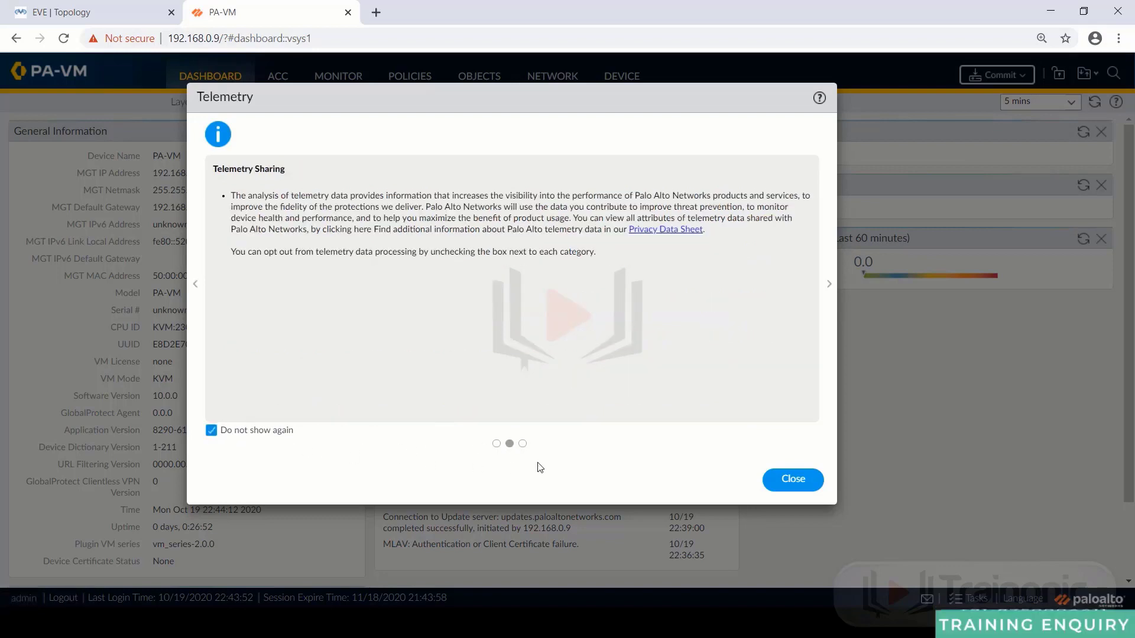
click(522, 444)
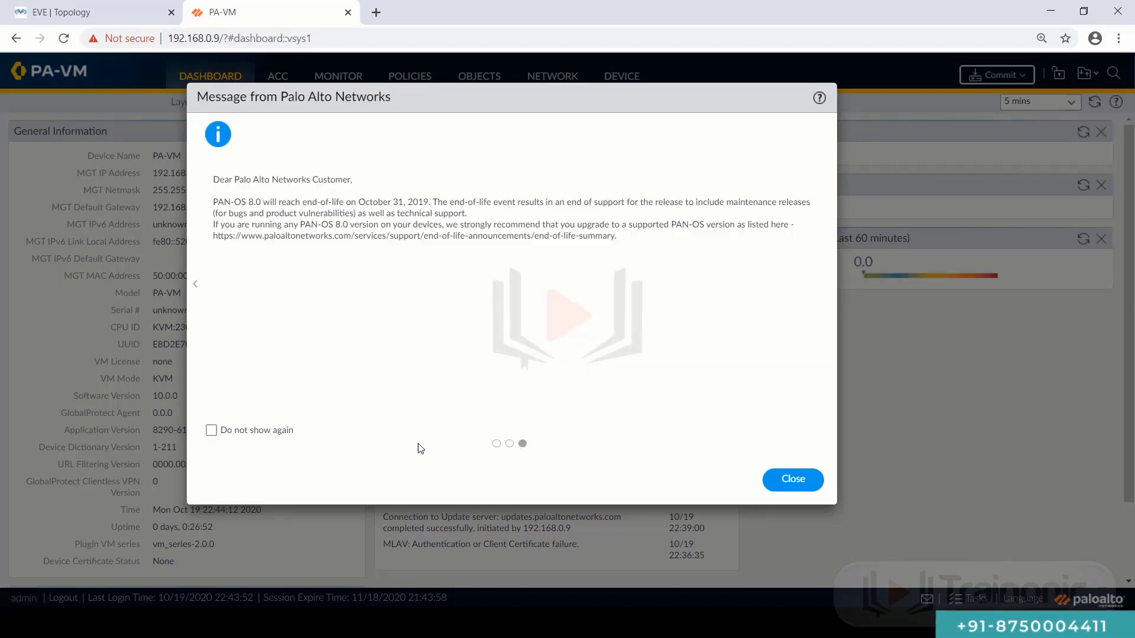
click(211, 430)
click(787, 494)
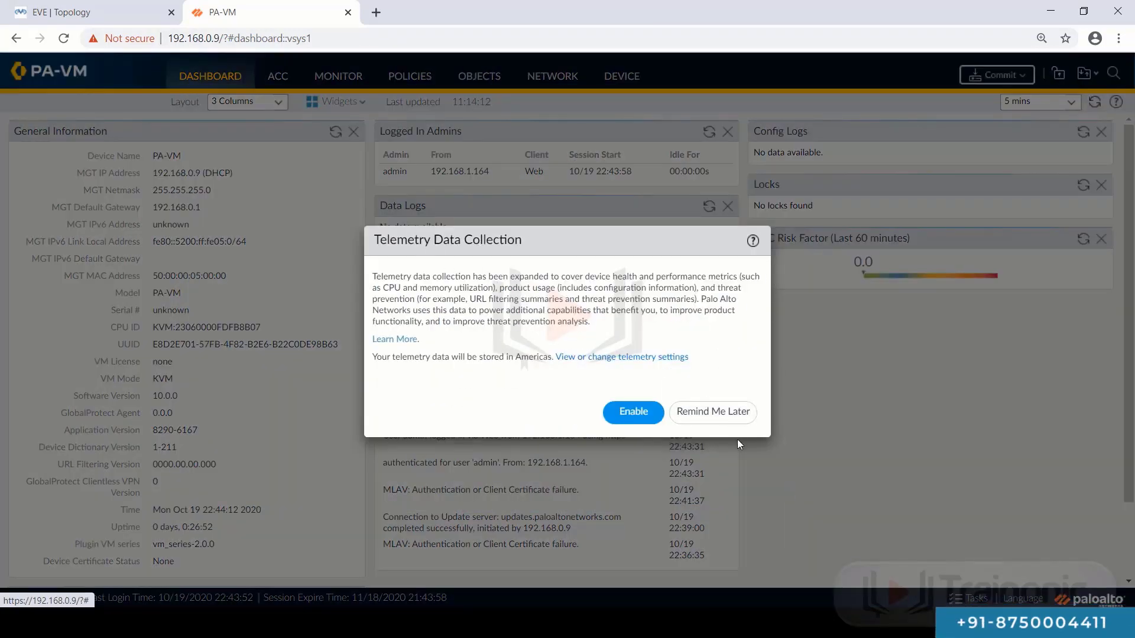
click(728, 418)
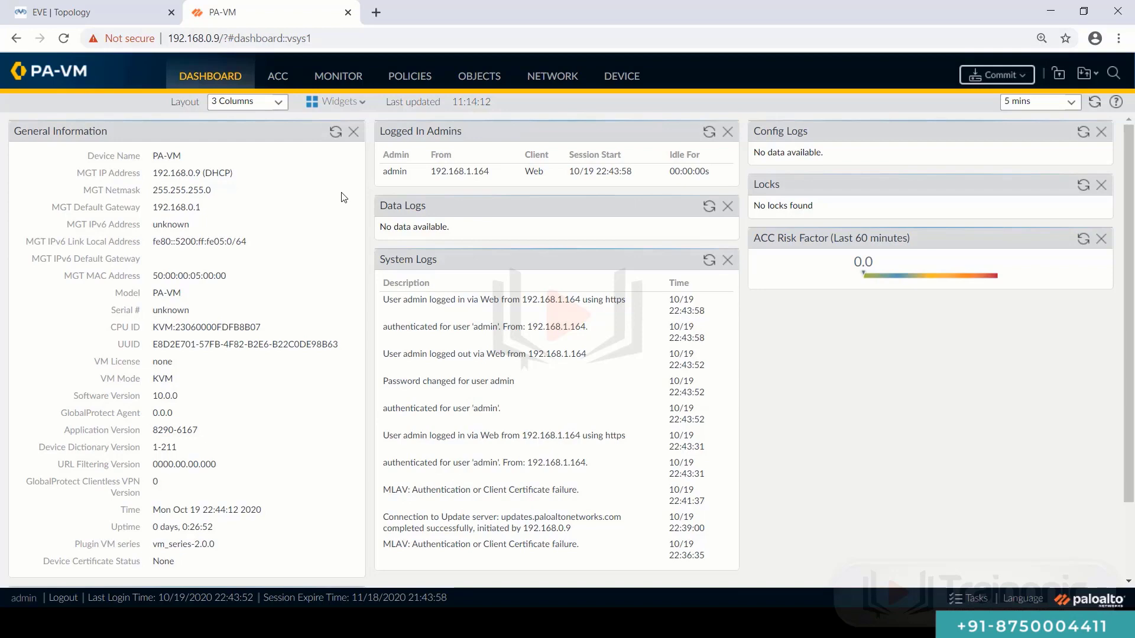
key(ctrl+plus)
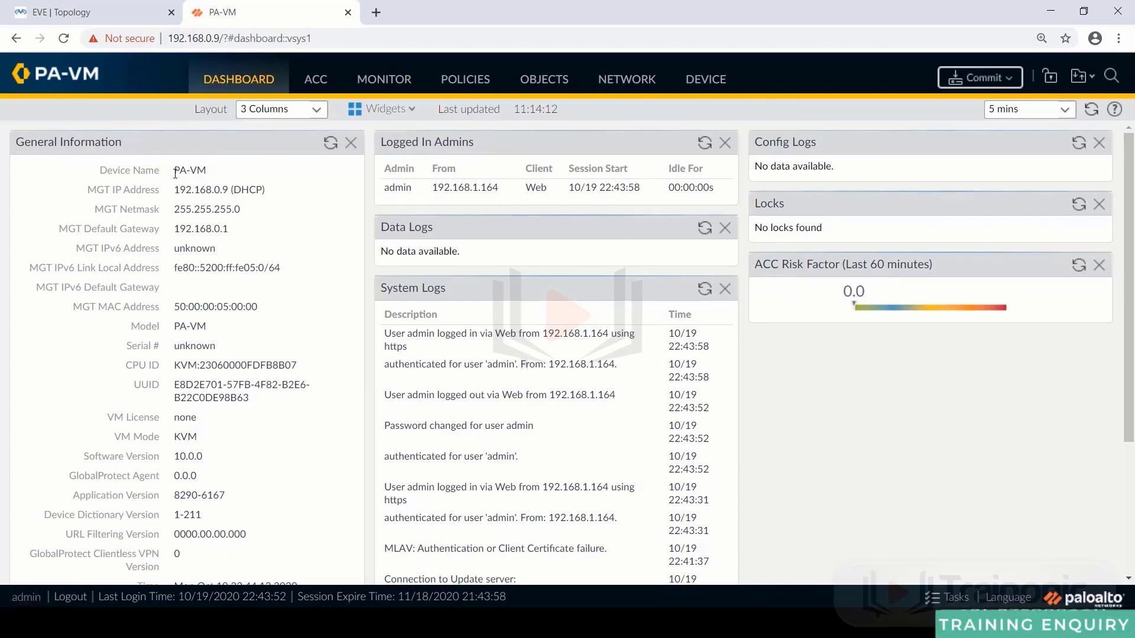
drag(175, 173, 251, 215)
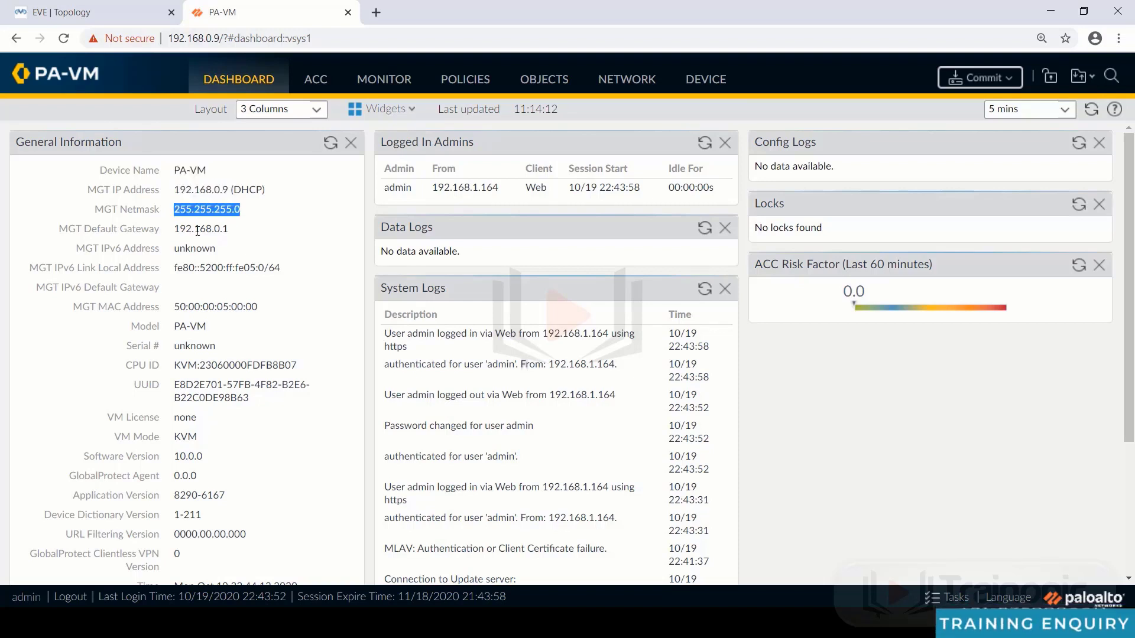
drag(175, 230, 239, 235)
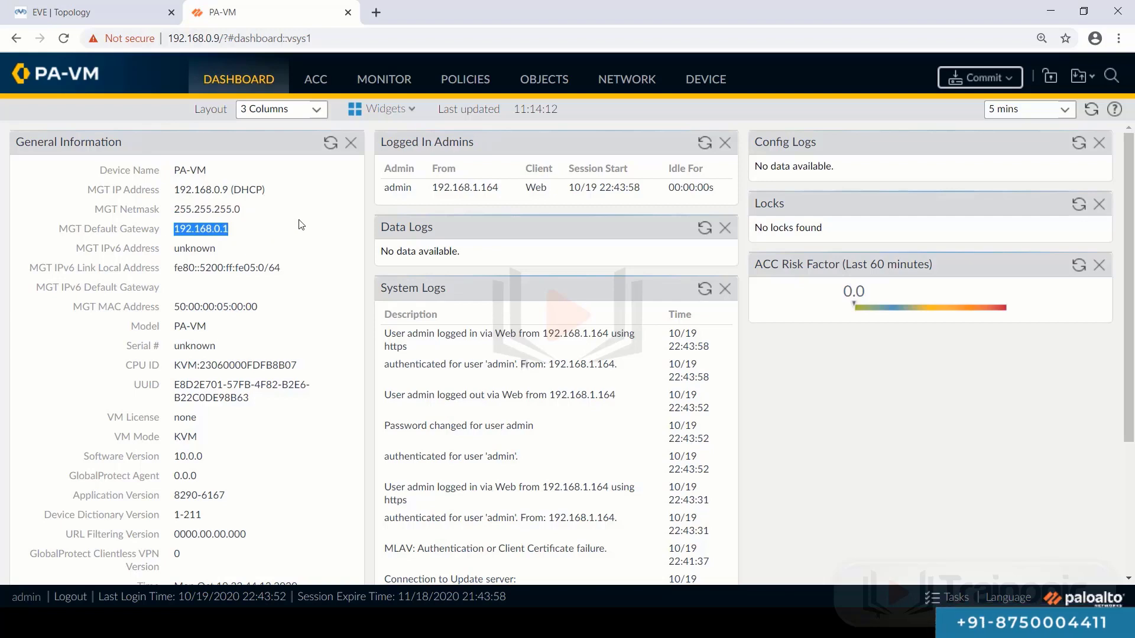
scroll(300, 224, down, 2)
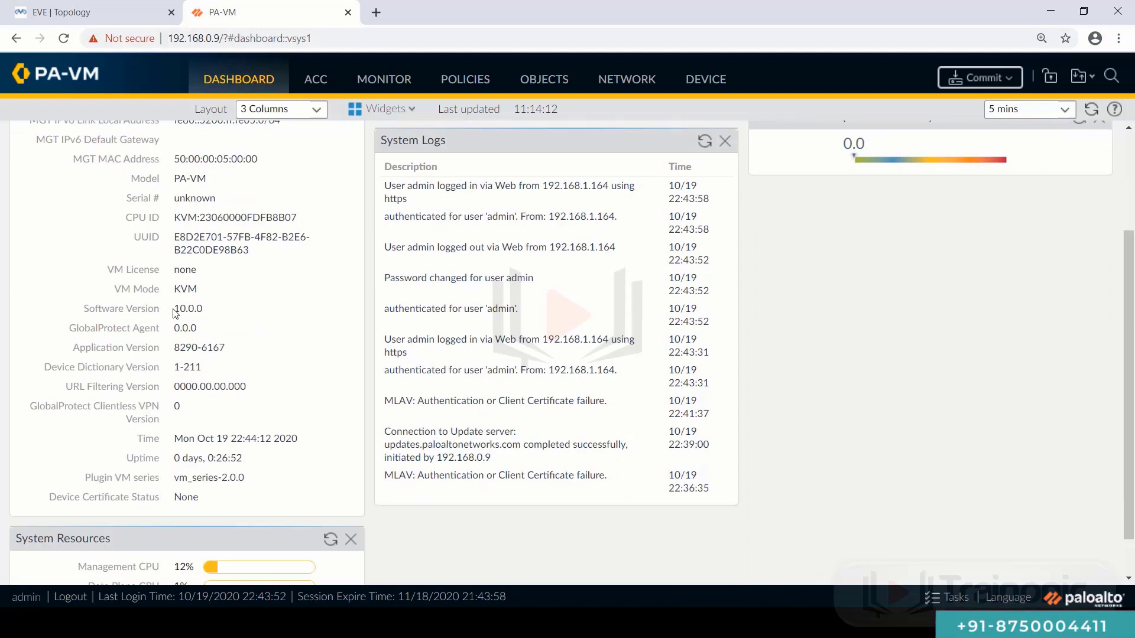
drag(177, 308, 188, 308)
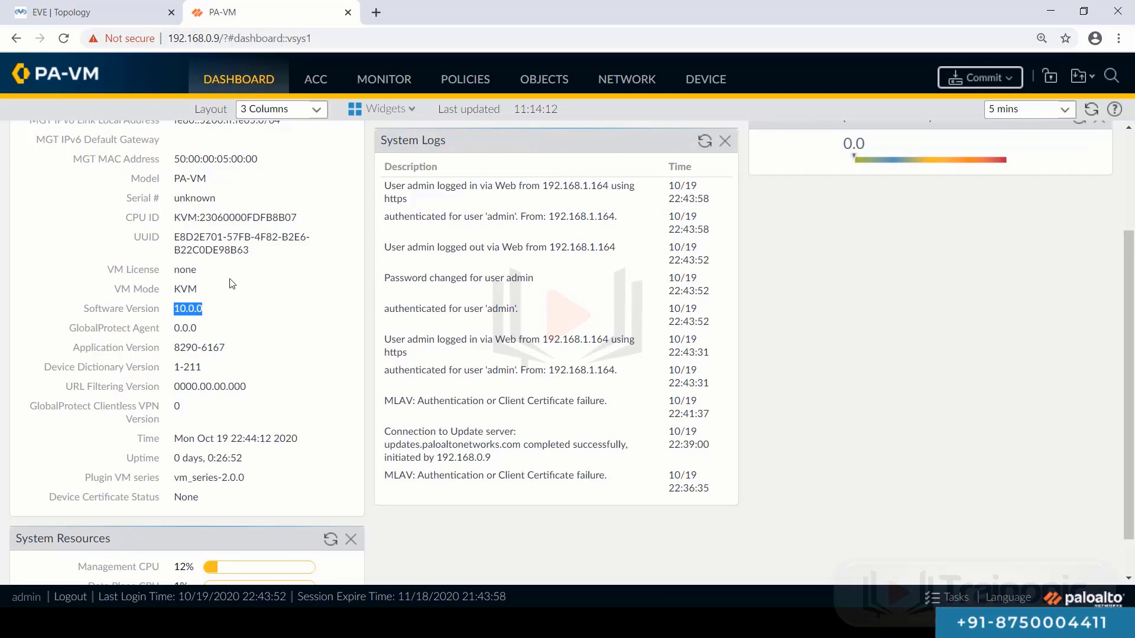
scroll(230, 284, up, 3)
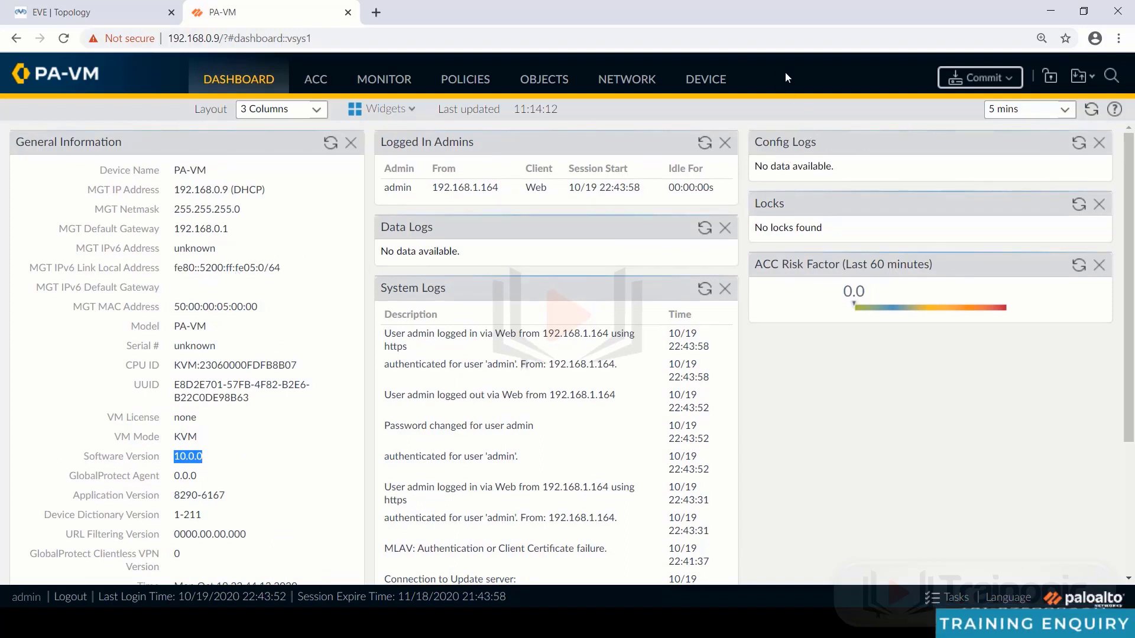
- Enter hostname PaloAlto1, domain trainonic.com and login banner Welcome in General Settings
click(712, 82)
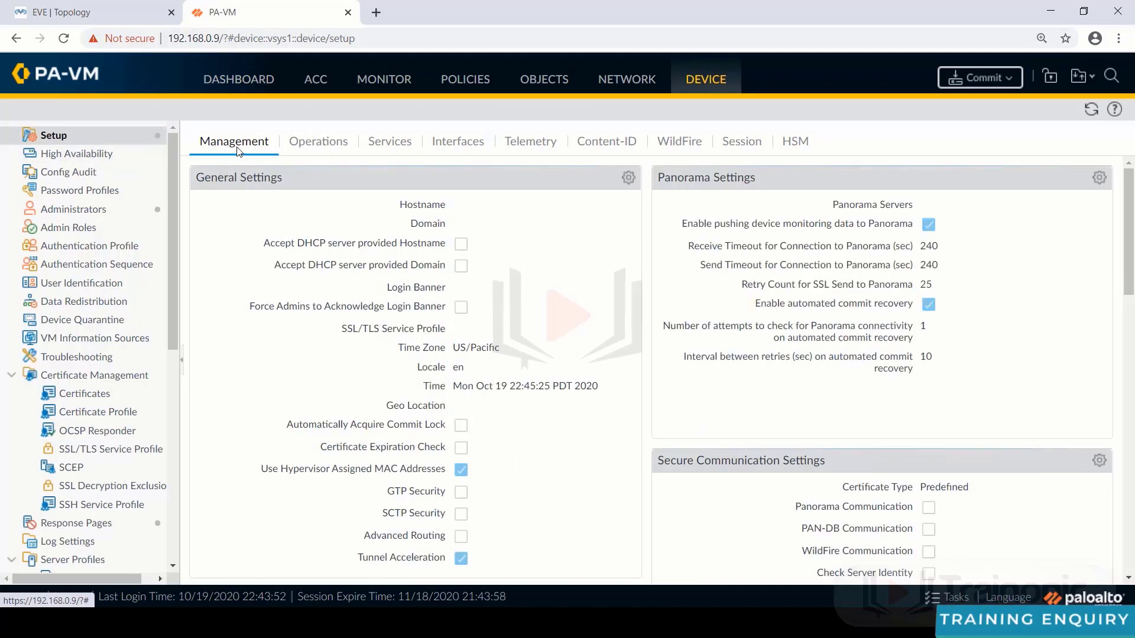
click(626, 181)
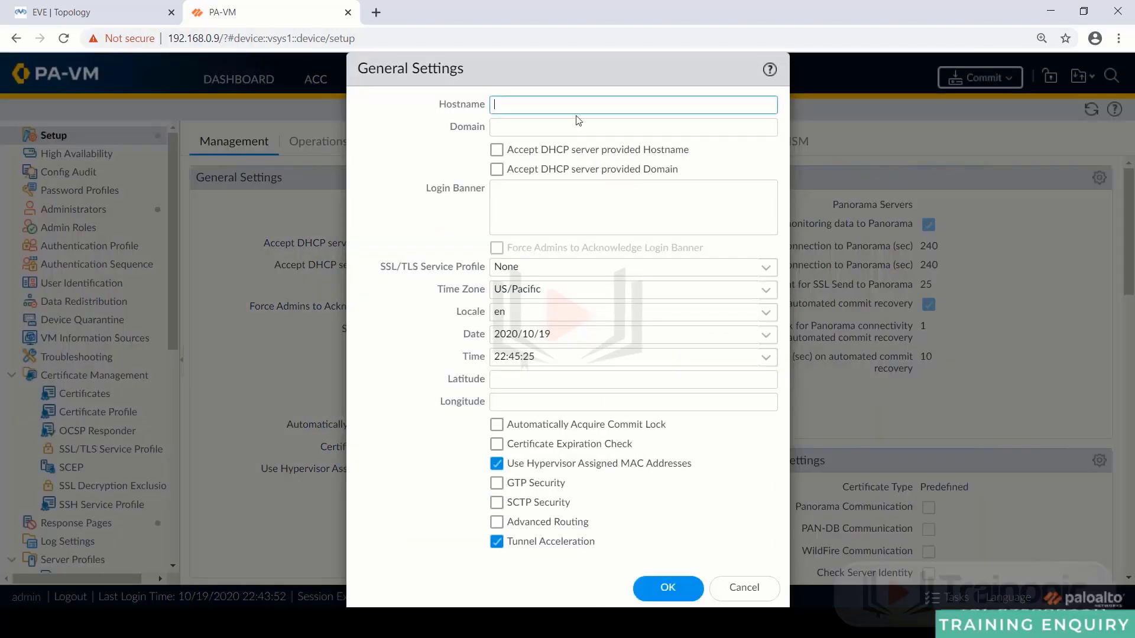
text(P)
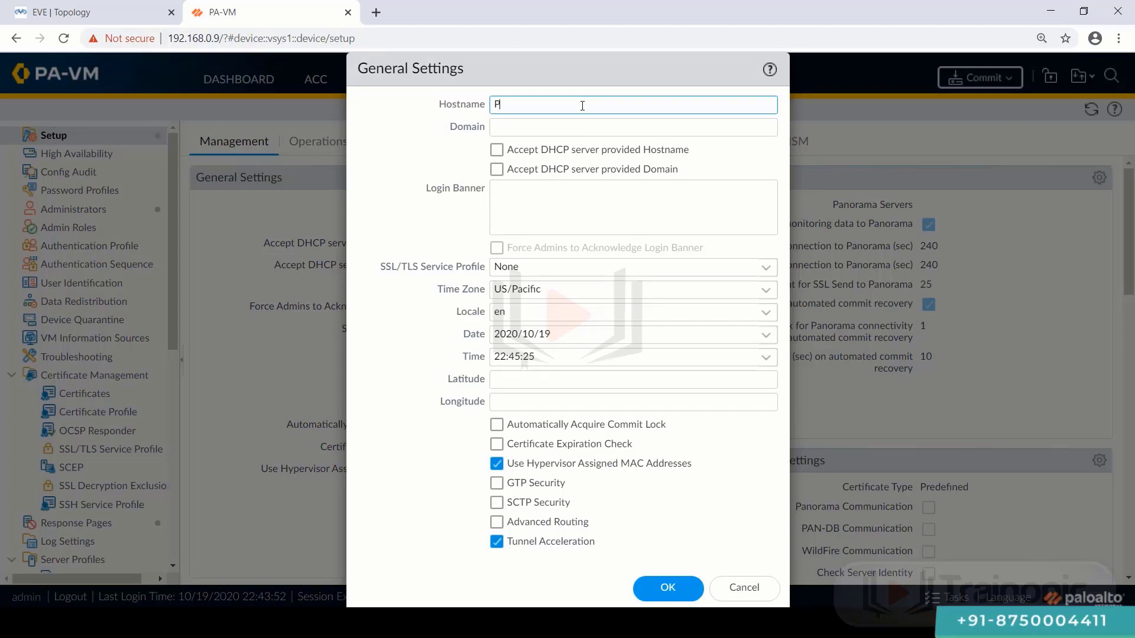
text(aloA)
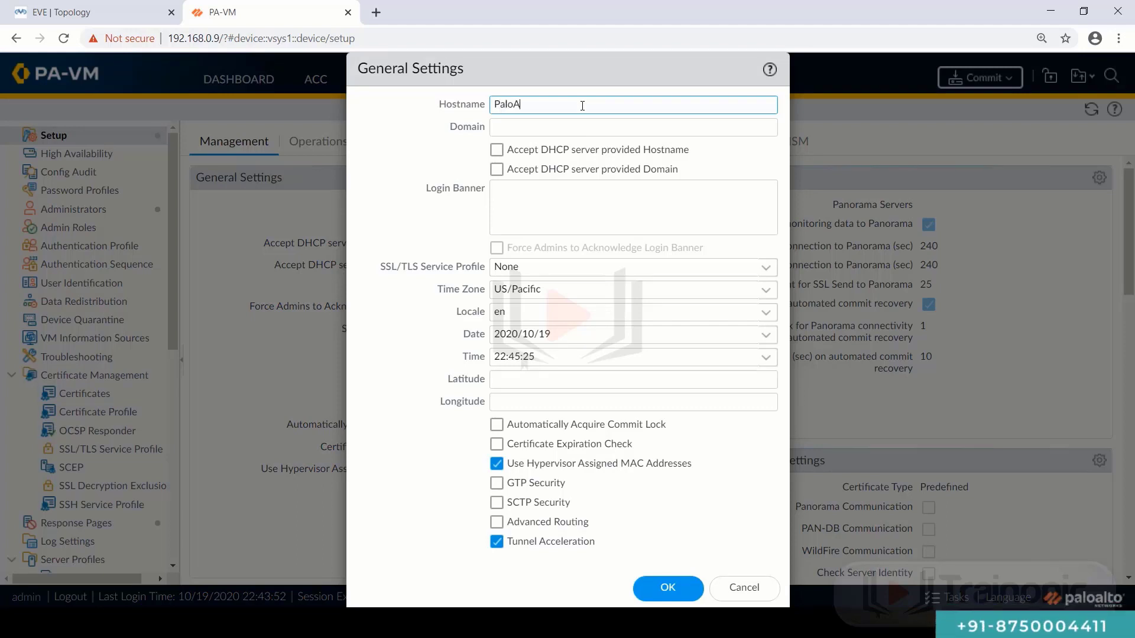
text(lto1)
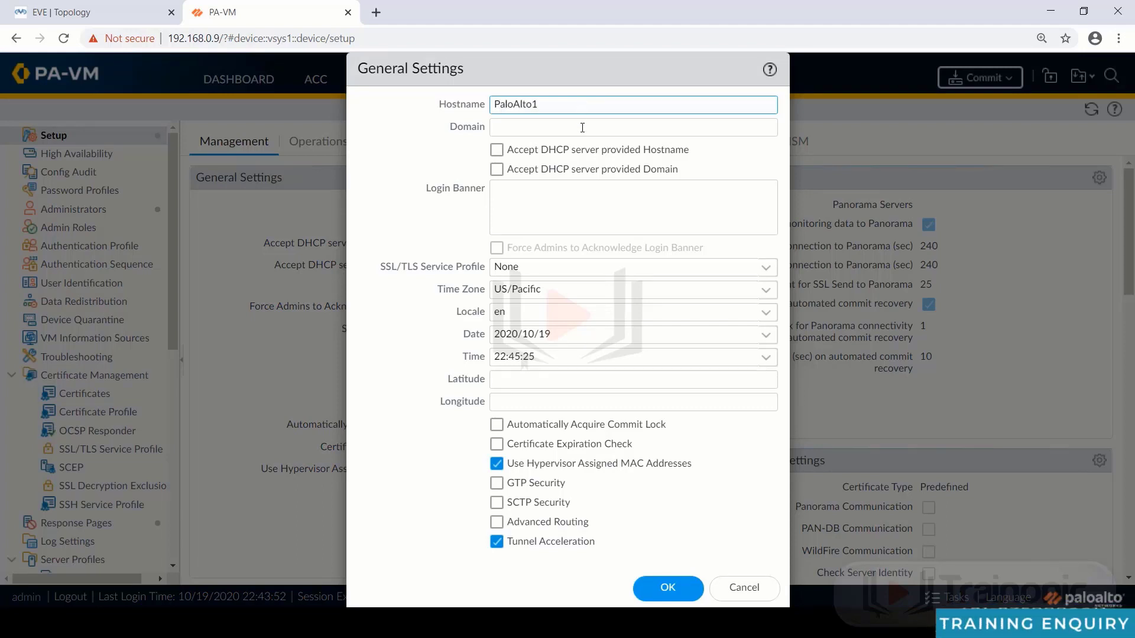
click(583, 127)
text(tra)
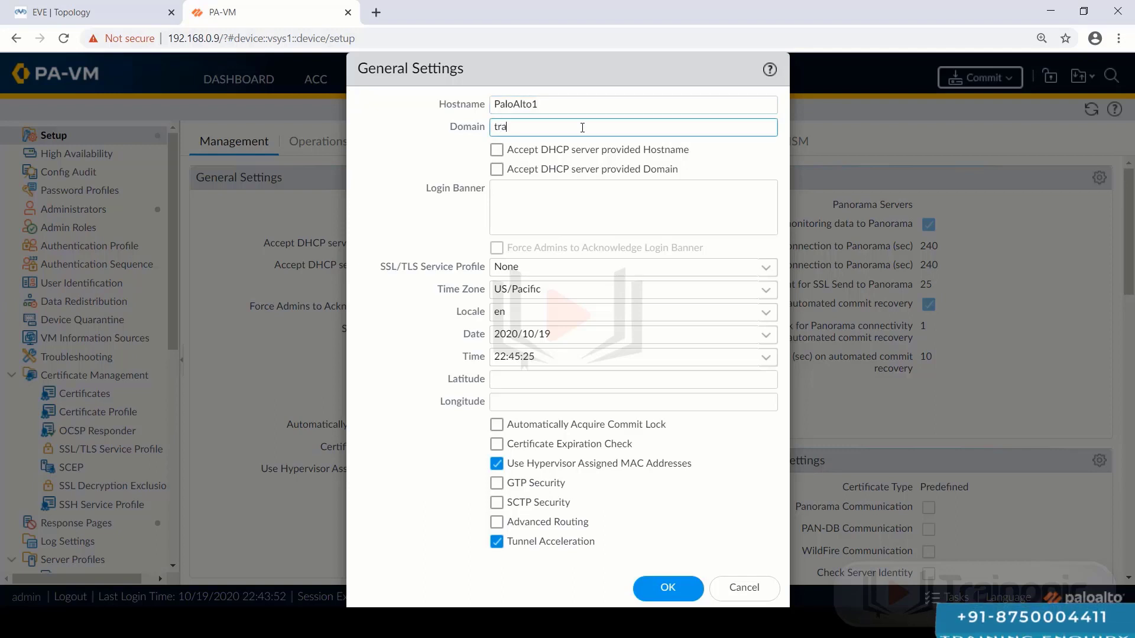
text(inonic.com)
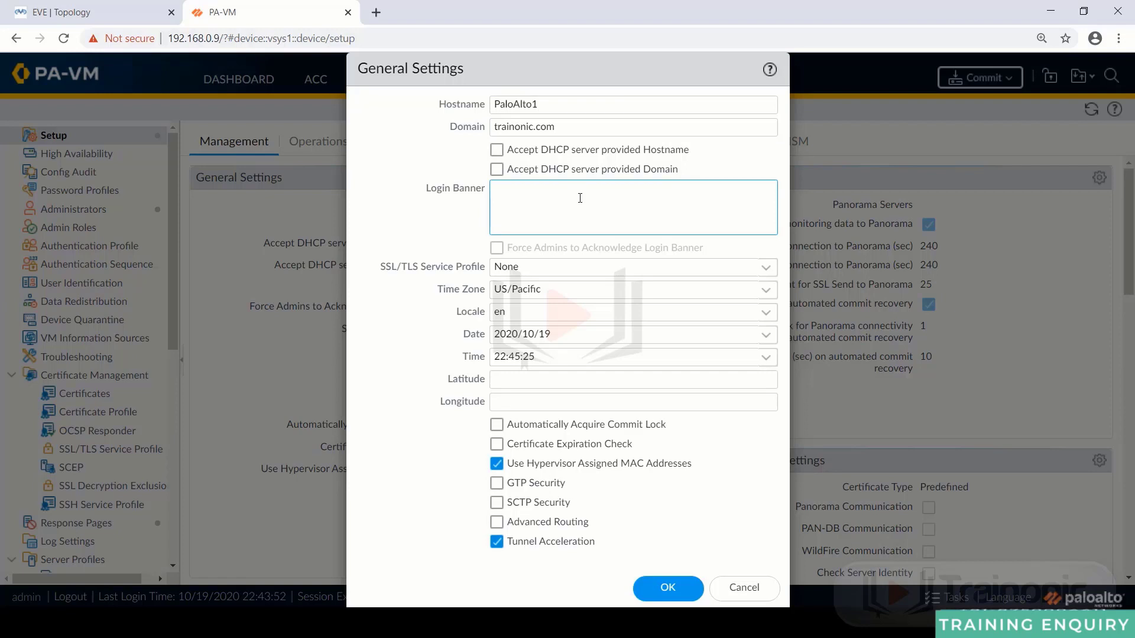
text(Welcom)
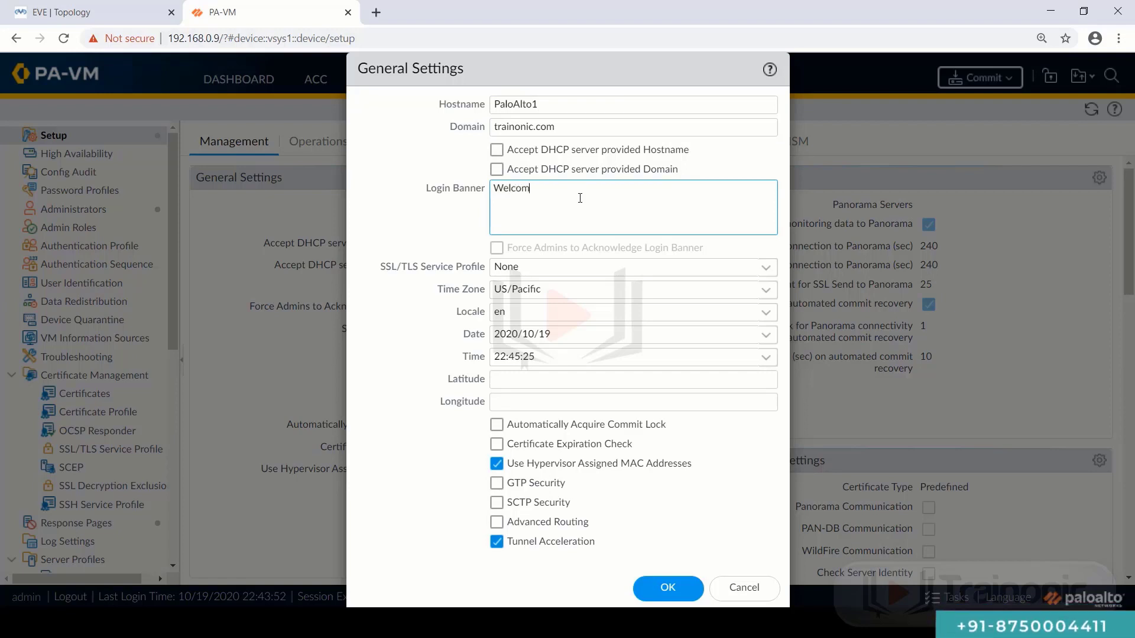
text(e t)
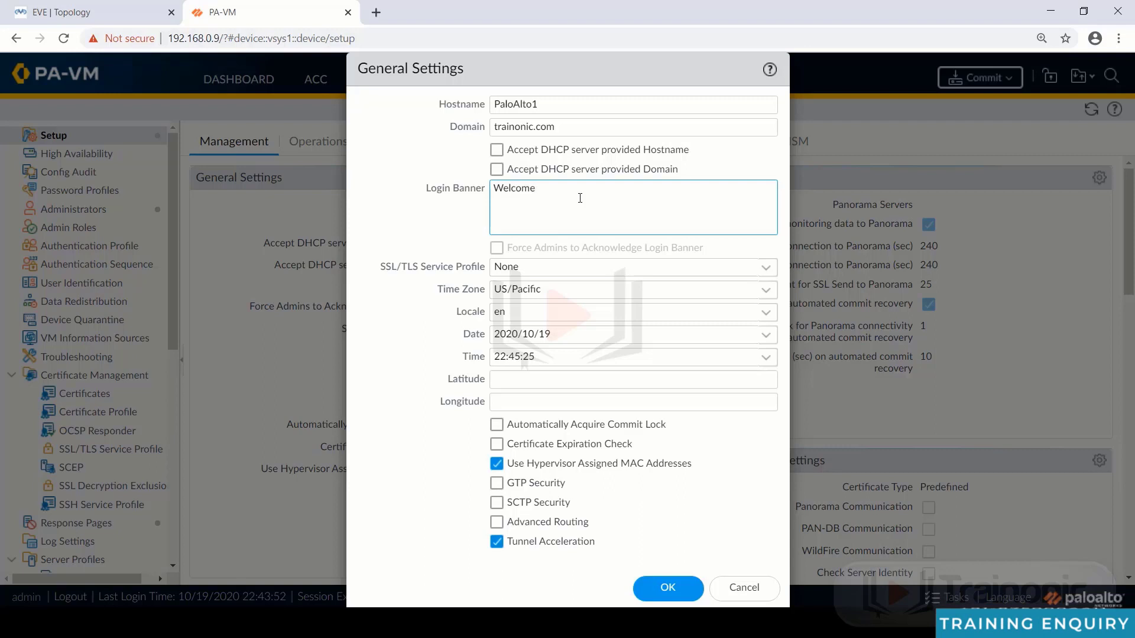
- Set the time zone to Asia/Calcutta and save the general settings
click(580, 288)
text(As)
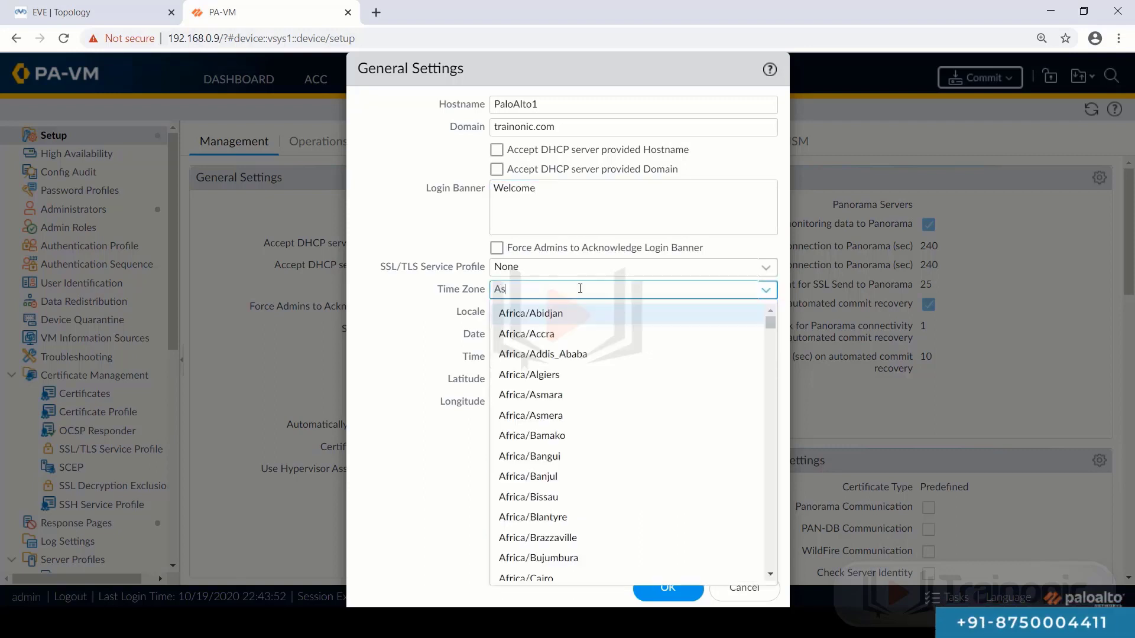
text(ia/)
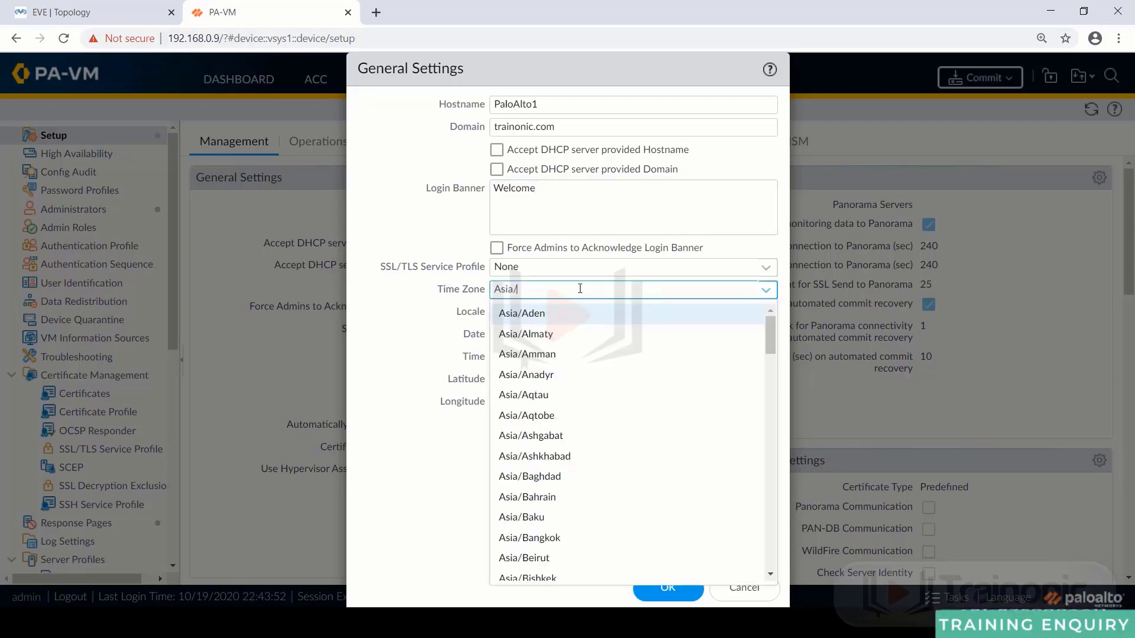
text(Ca)
click(546, 315)
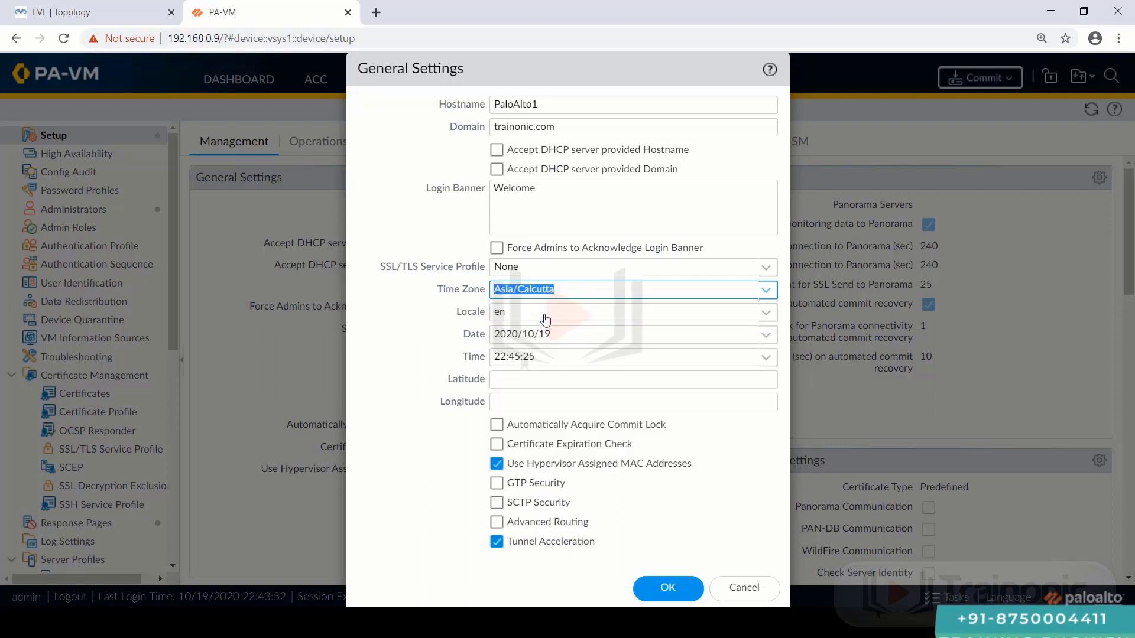
click(659, 588)
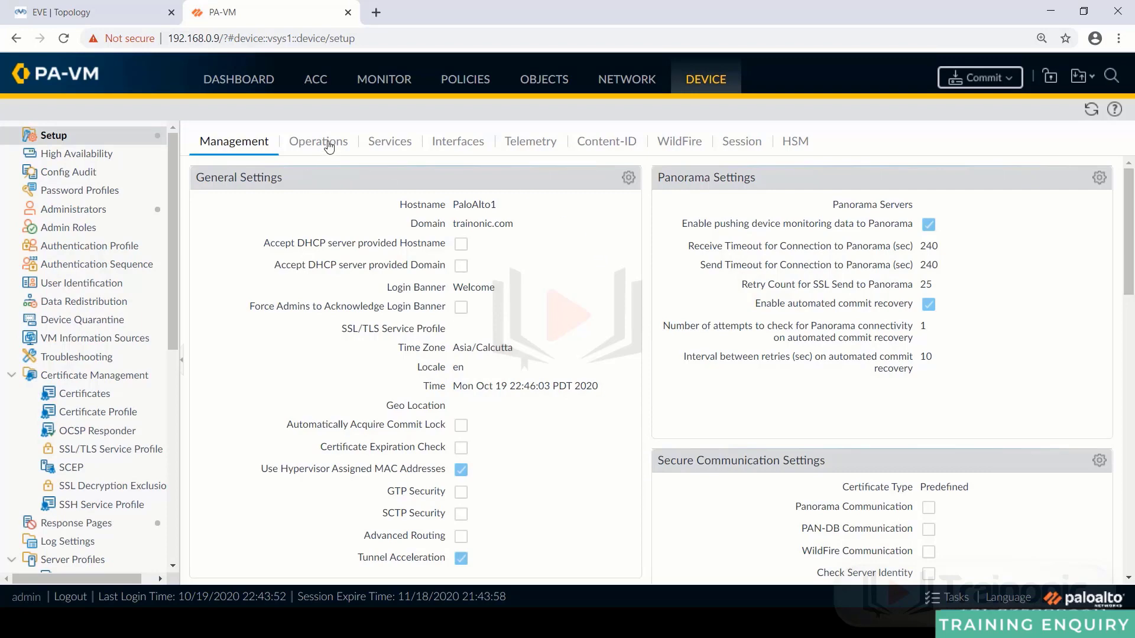
- In Device Setup Services, enter primary DNS 8.8.8.8 and secondary DNS 1.1.1.1, then view the NTP tab
click(330, 147)
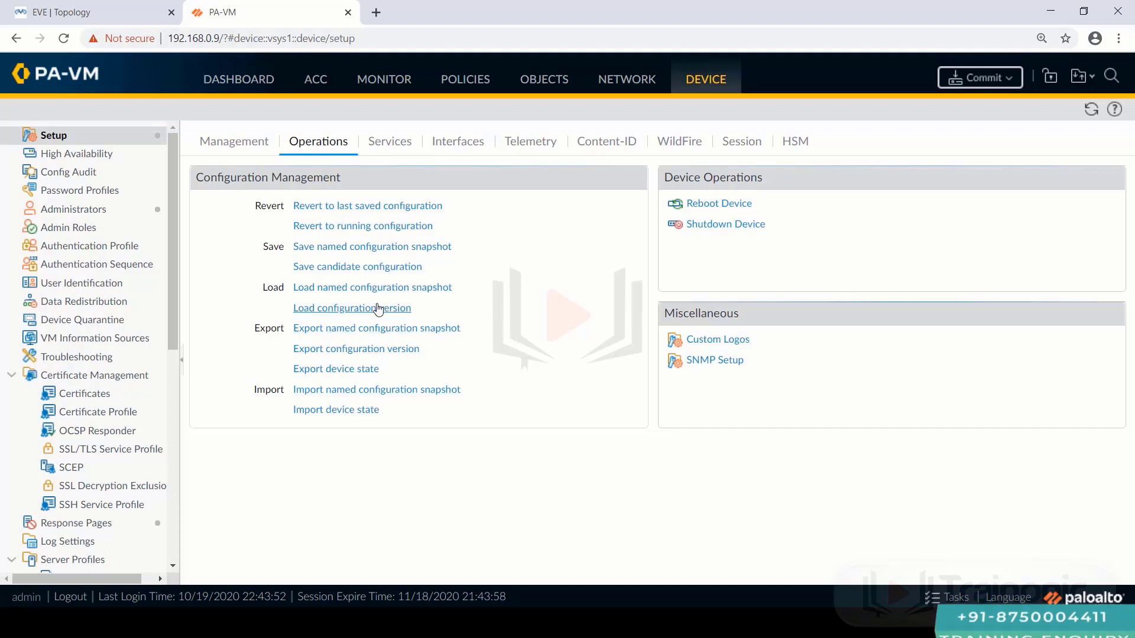
click(390, 144)
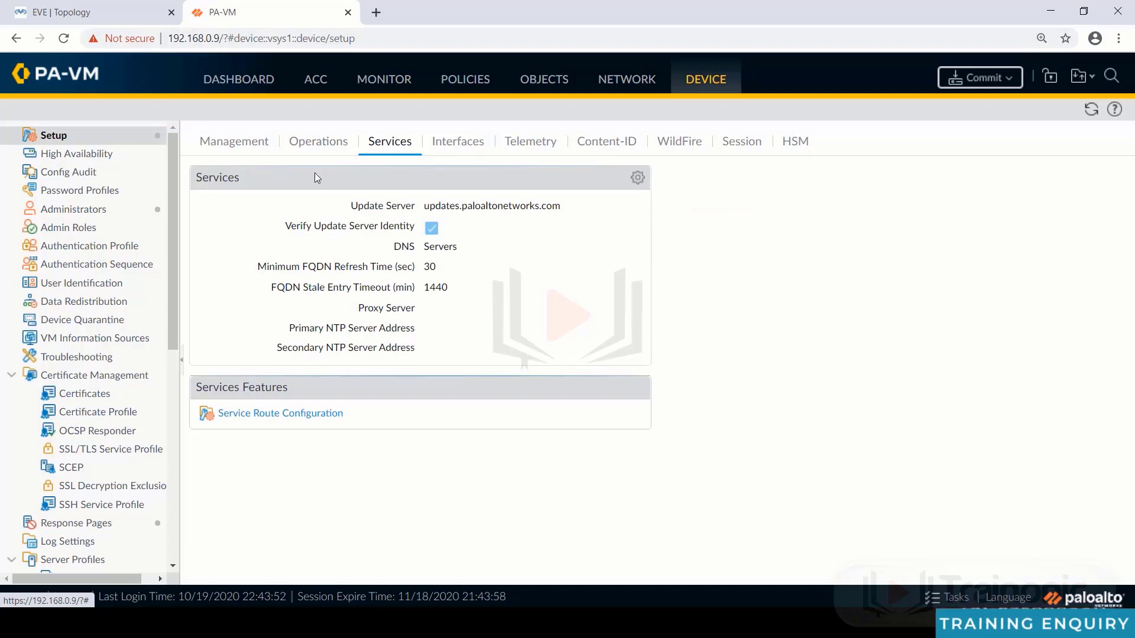
click(637, 177)
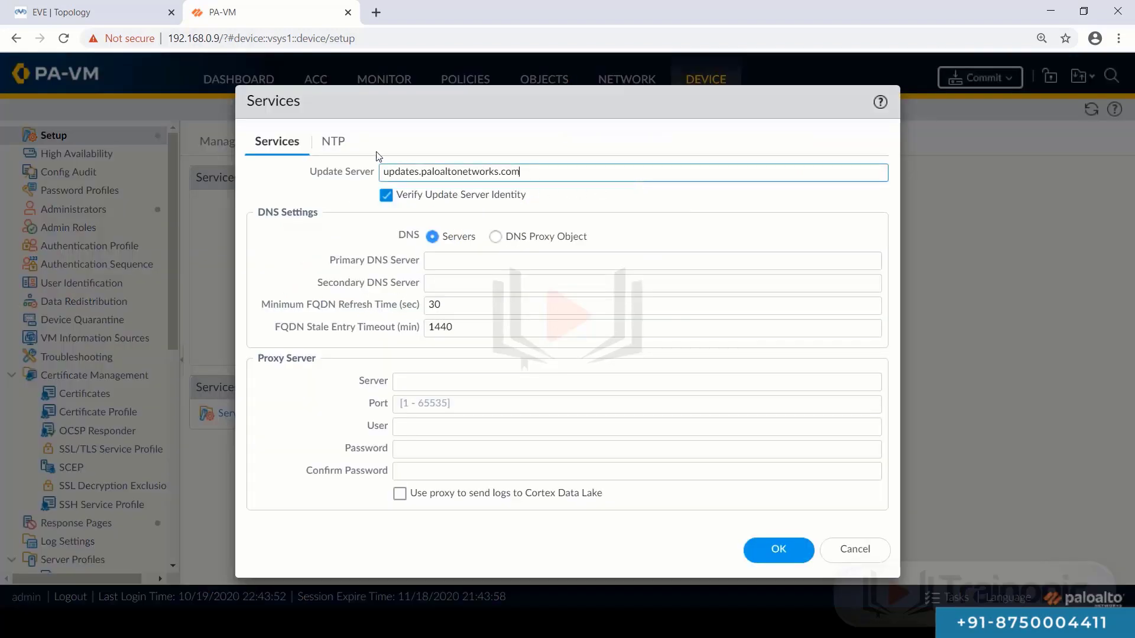
click(471, 264)
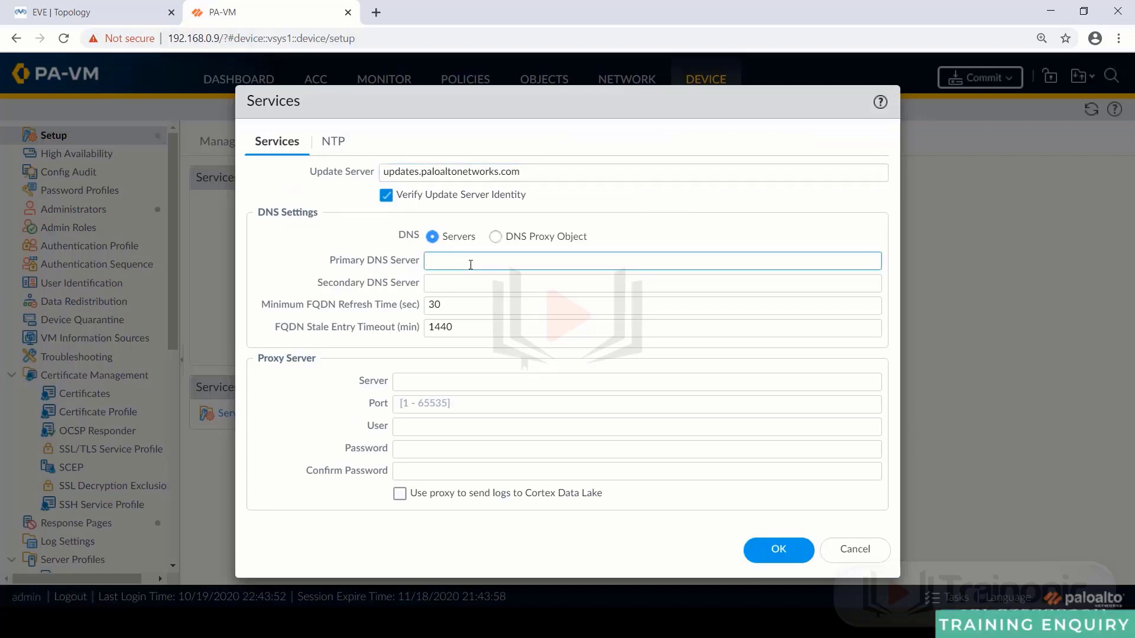
text(8.)
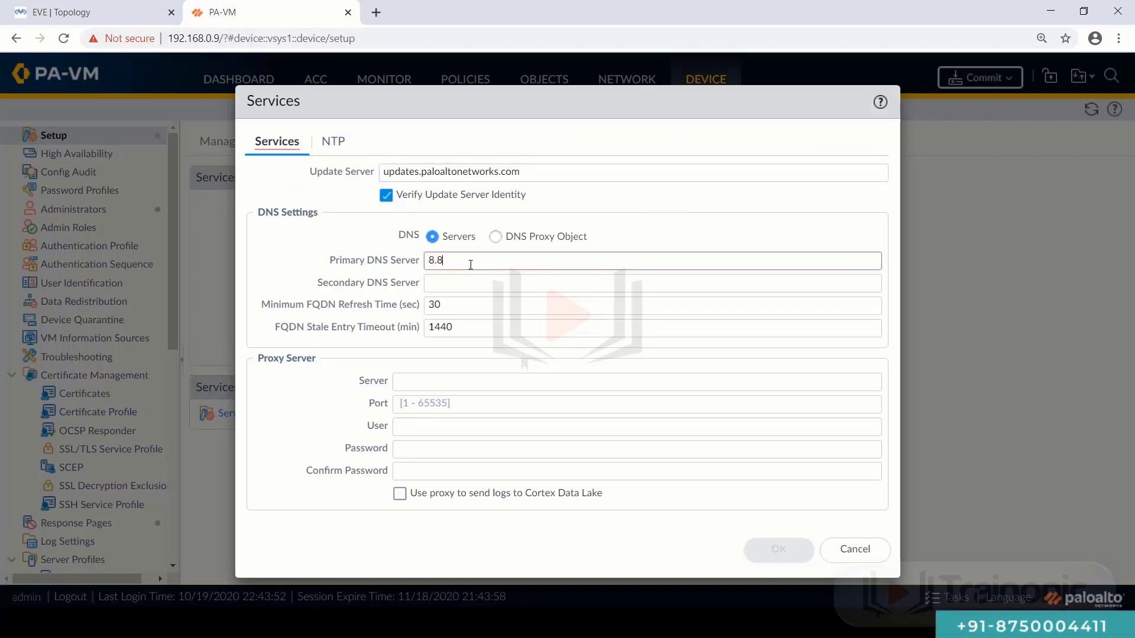
text(8.8.8)
click(474, 284)
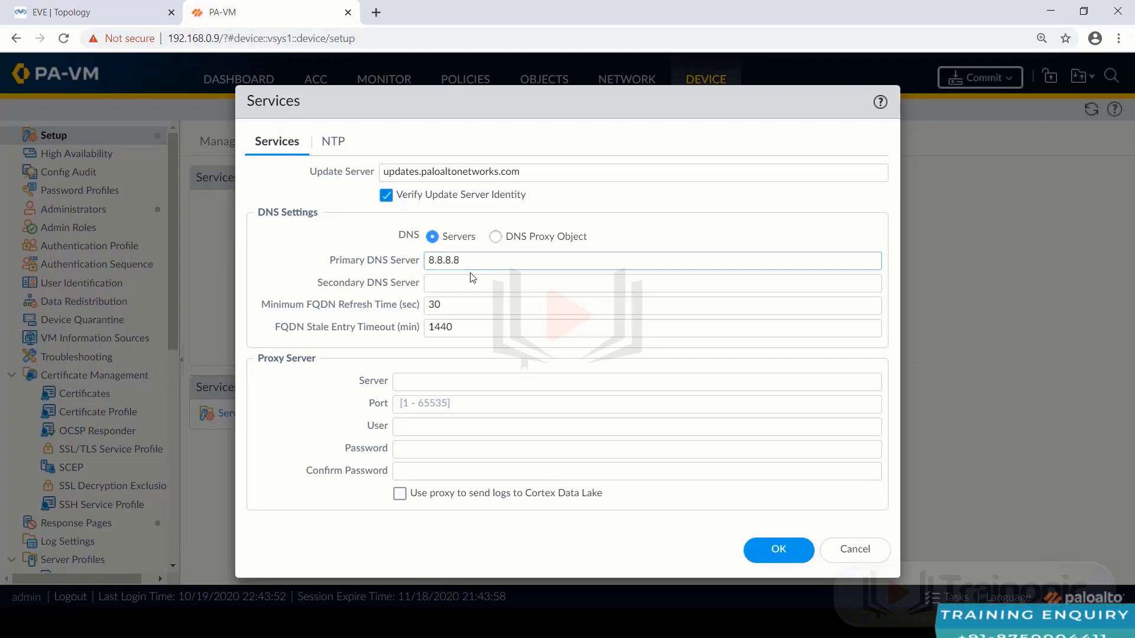
text(1.1.1.1)
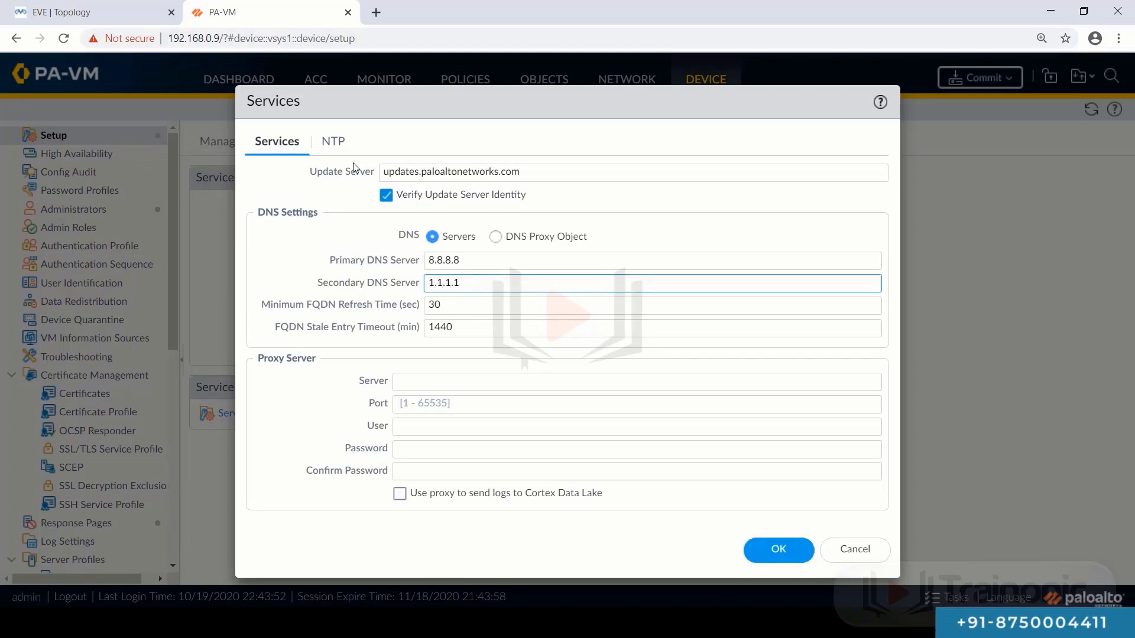
click(333, 142)
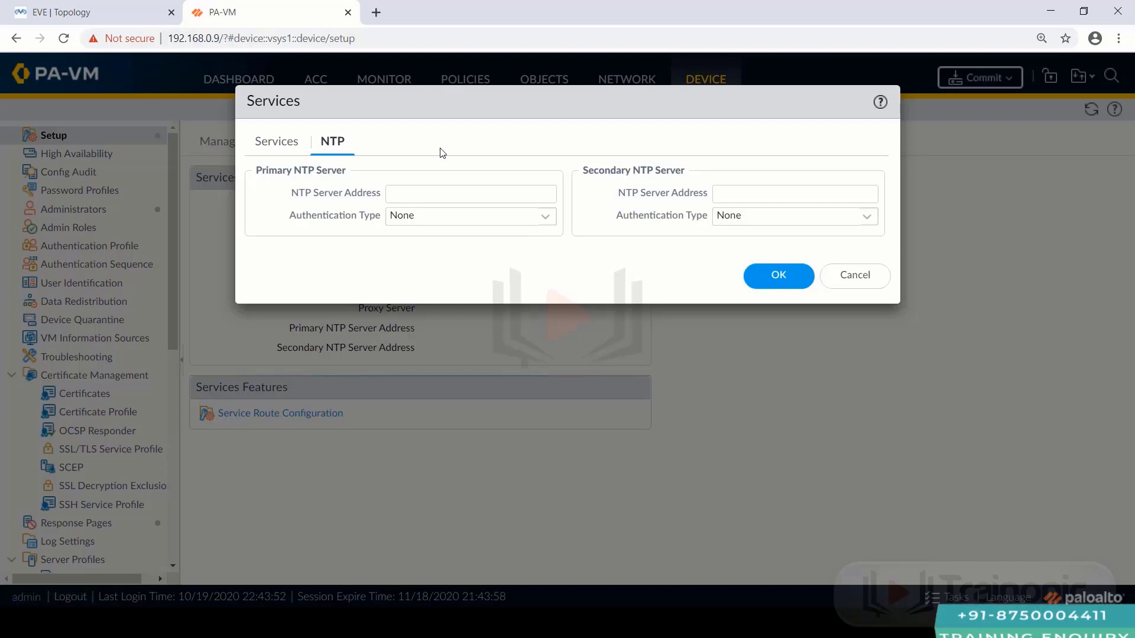
drag(561, 103, 511, 212)
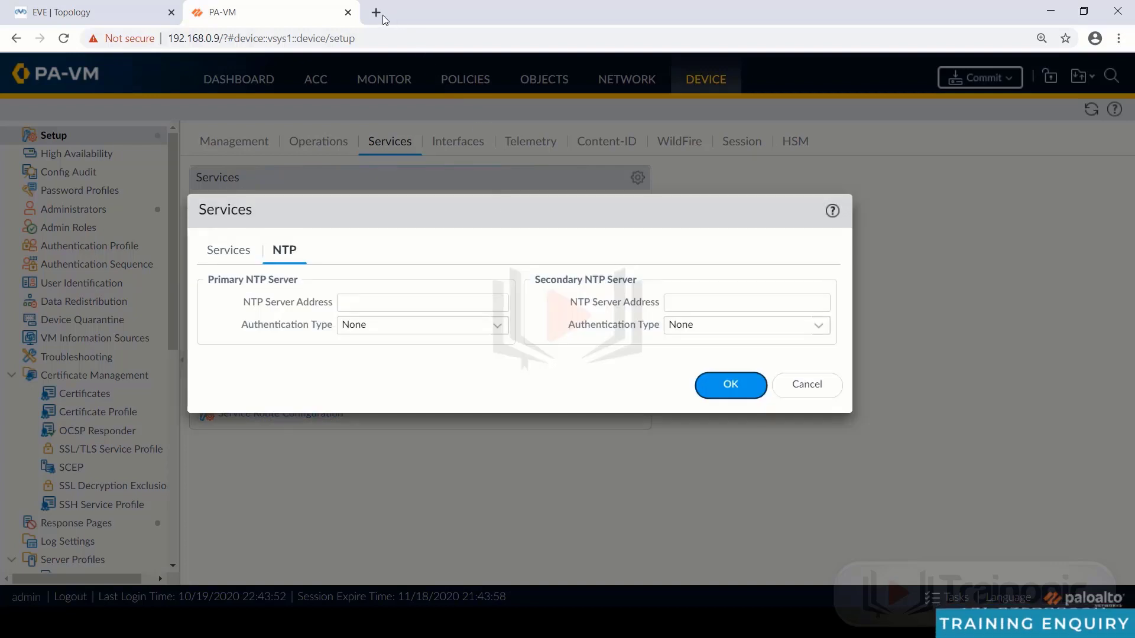
- Load google.com in a new browser tab
click(376, 13)
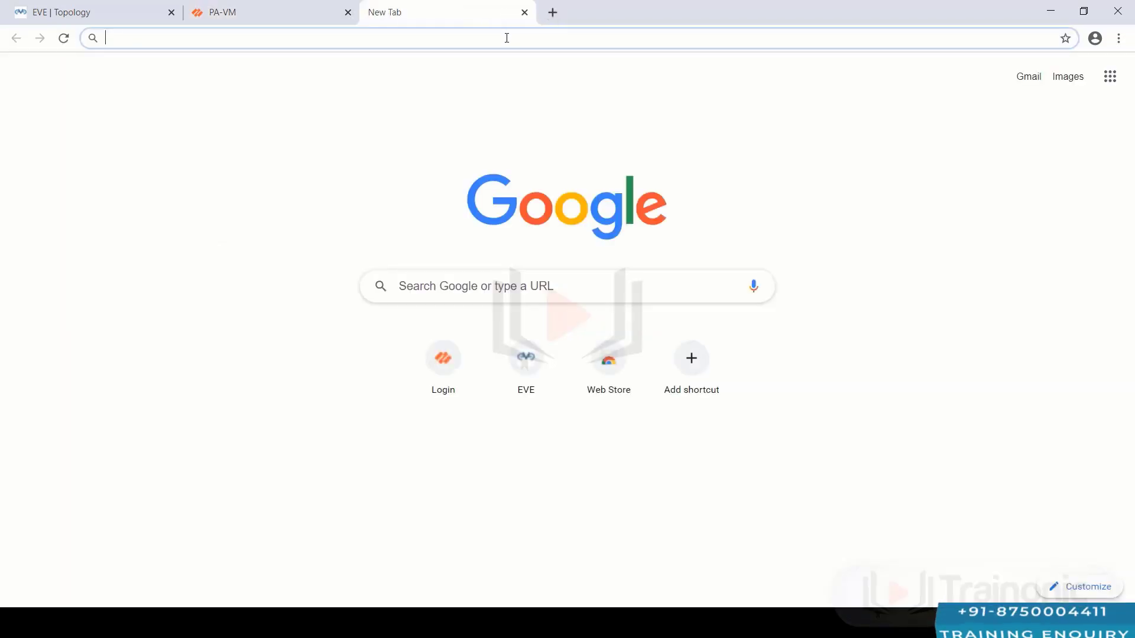
text(google.com)
key(Return)
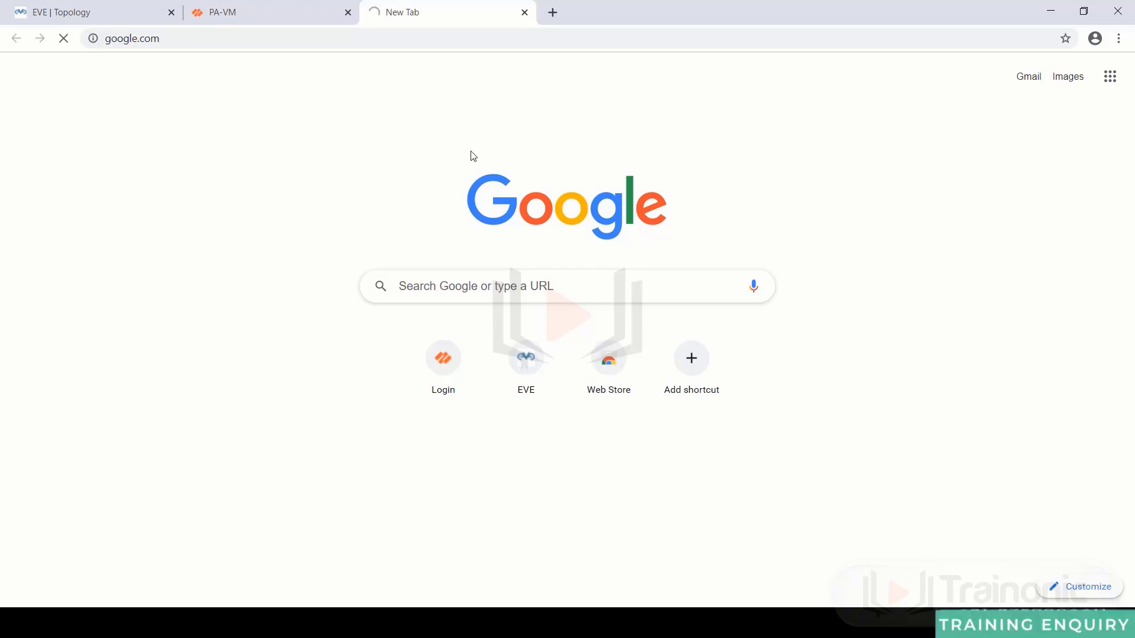
- Search Google for 'india public ntp server'
click(475, 278)
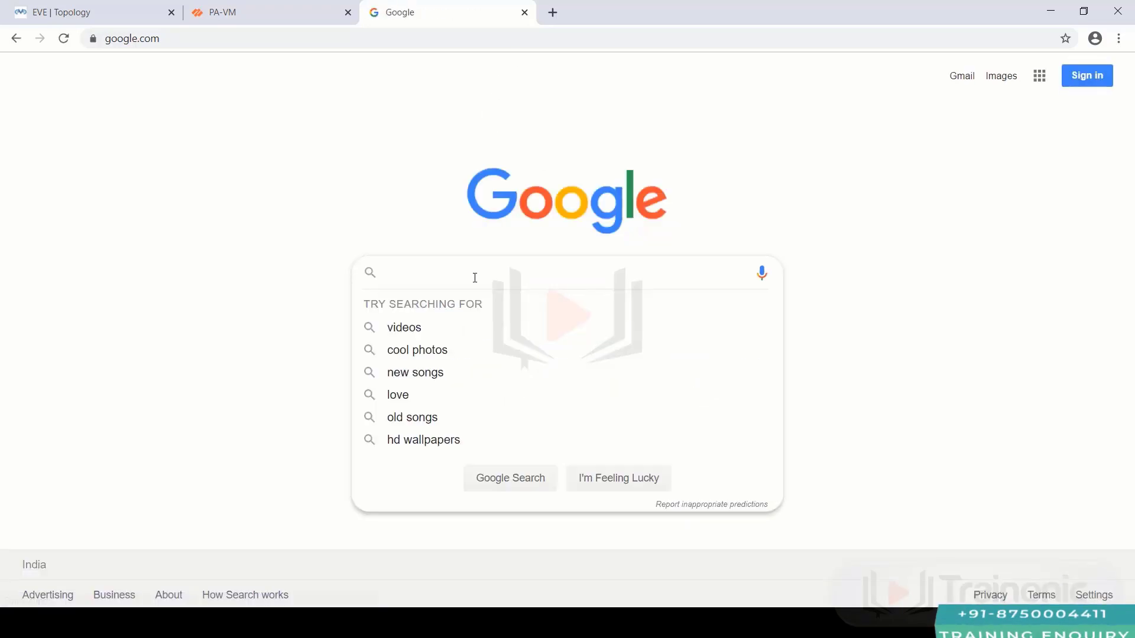
text(india)
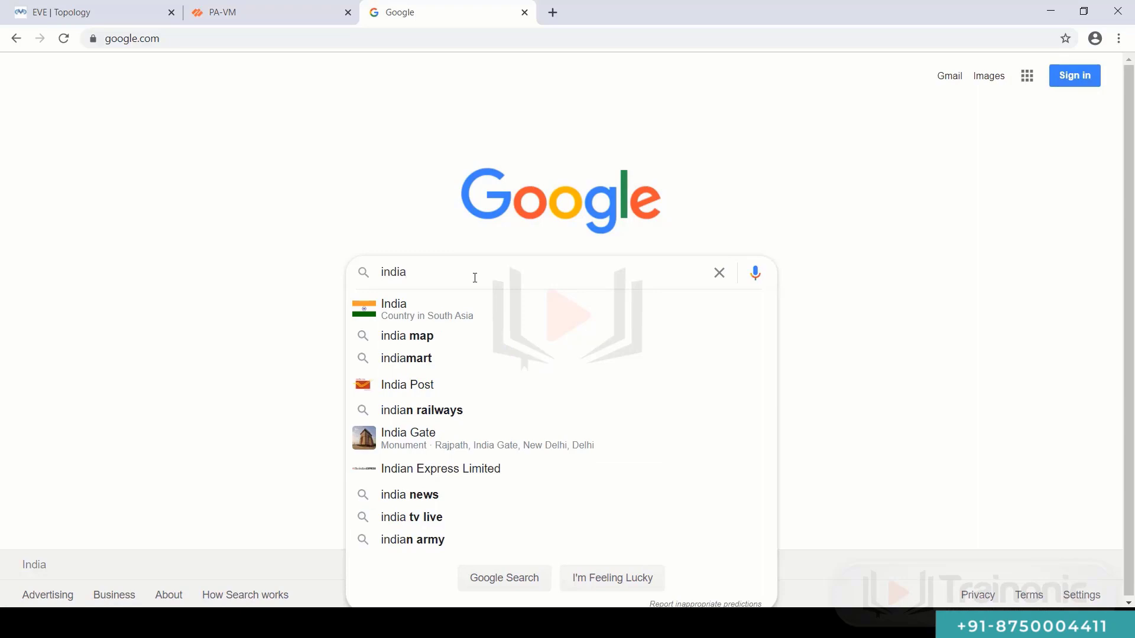
text(n nt)
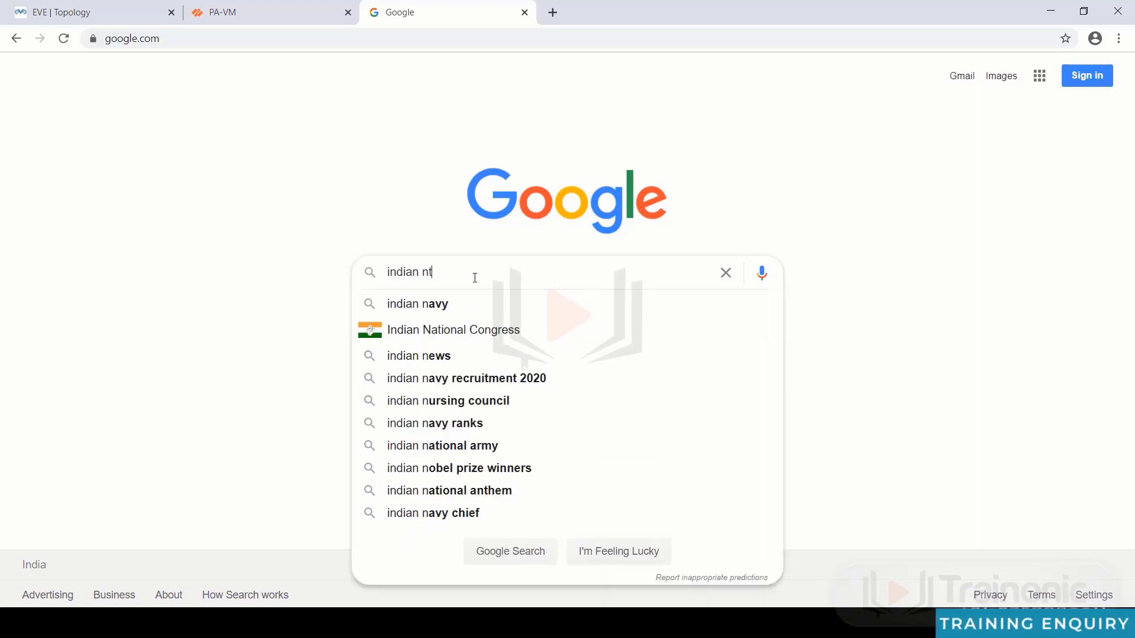
text(p)
key(BackSpace)
key(BackSpace)
key(BackSpace)
key(BackSpace)
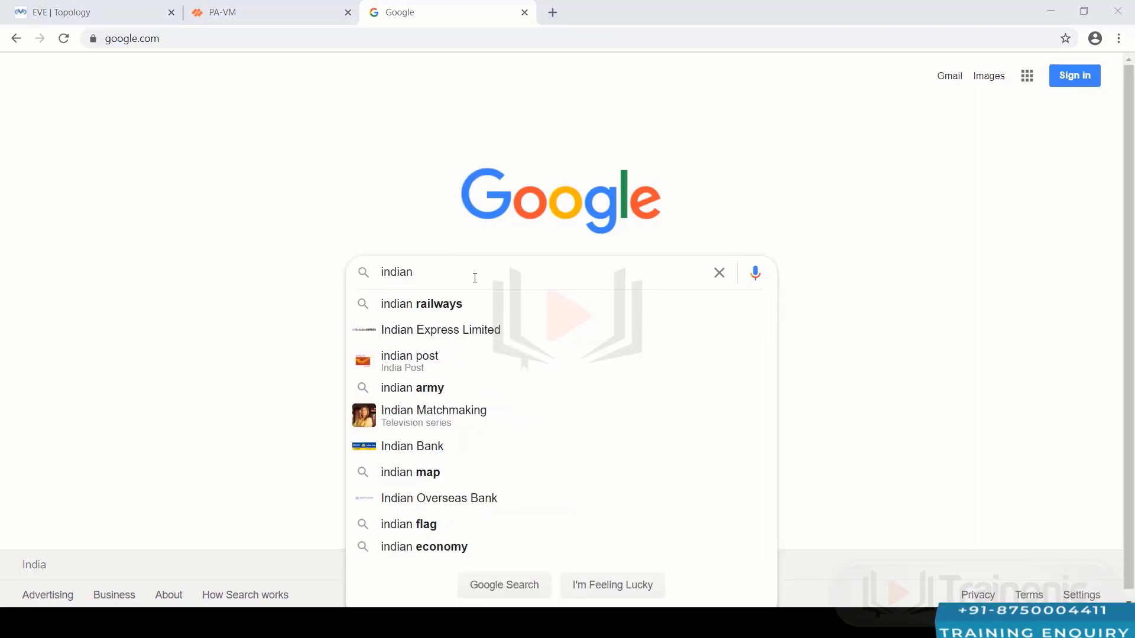
text(ublic n)
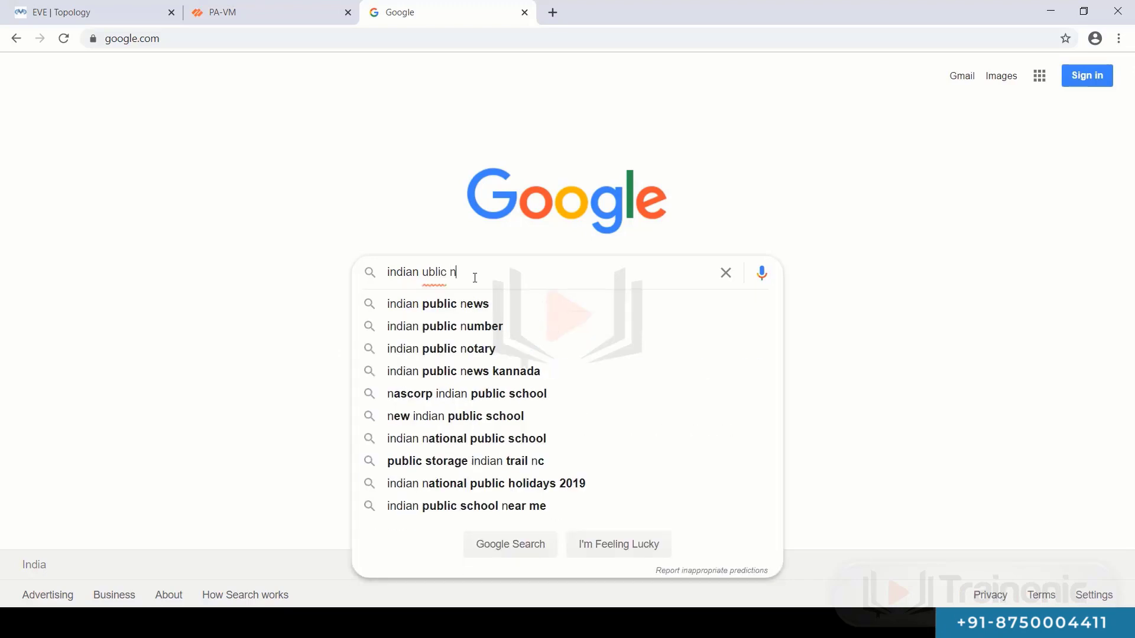
key(BackSpace)
key(BackSpace)
key(BackSpace)
key(BackSpace)
key(BackSpace)
key(BackSpace)
key(BackSpace)
text(p)
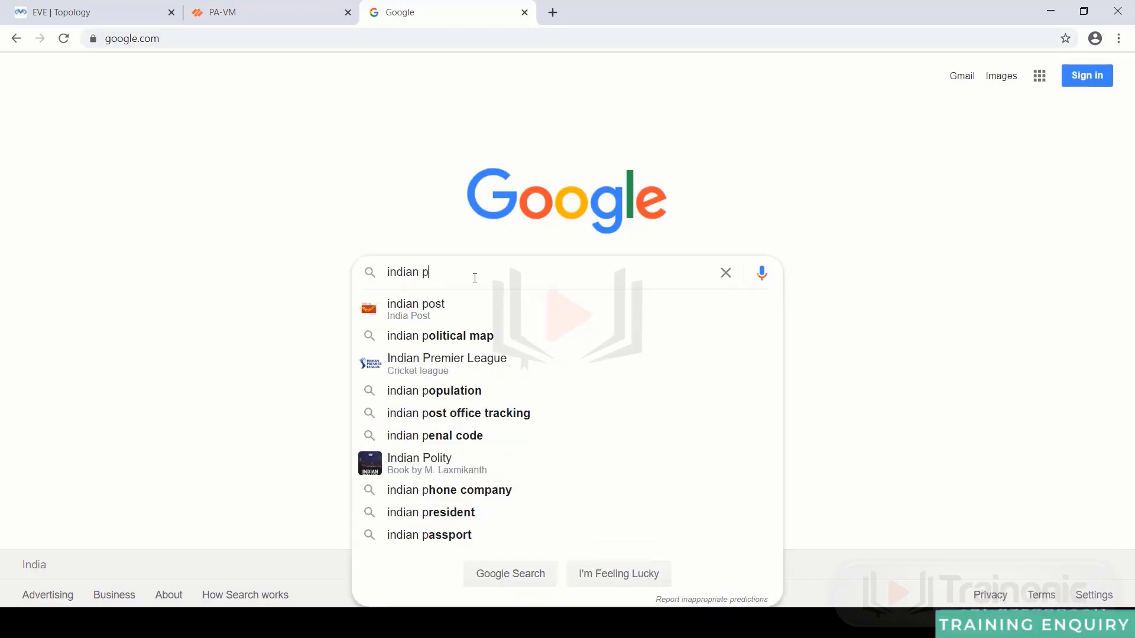
text(ublic)
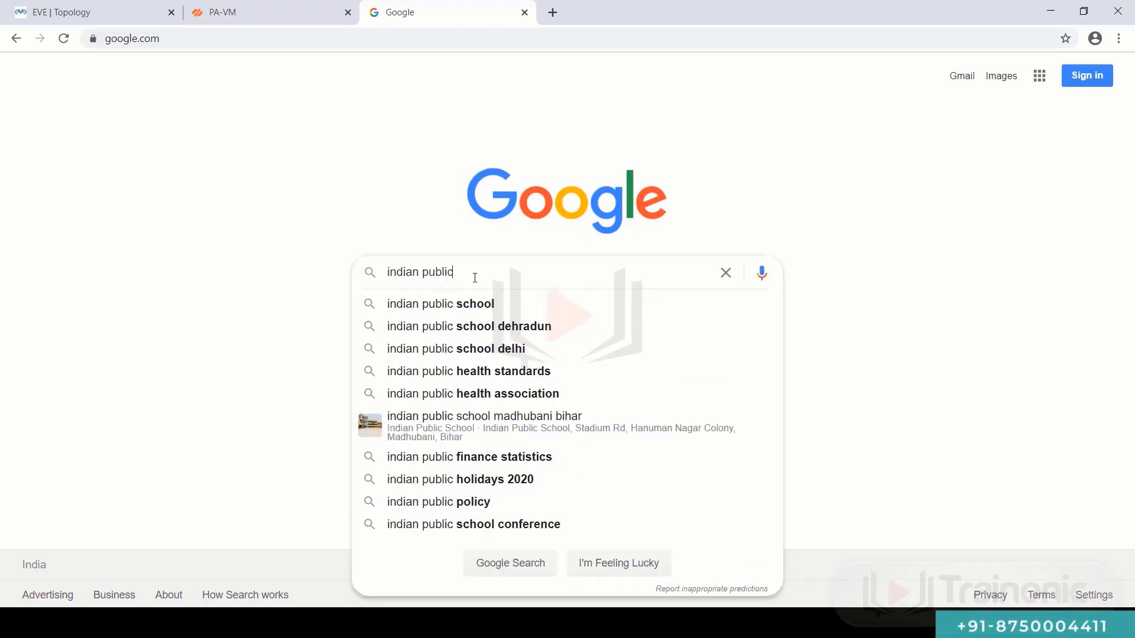
text( ntp server)
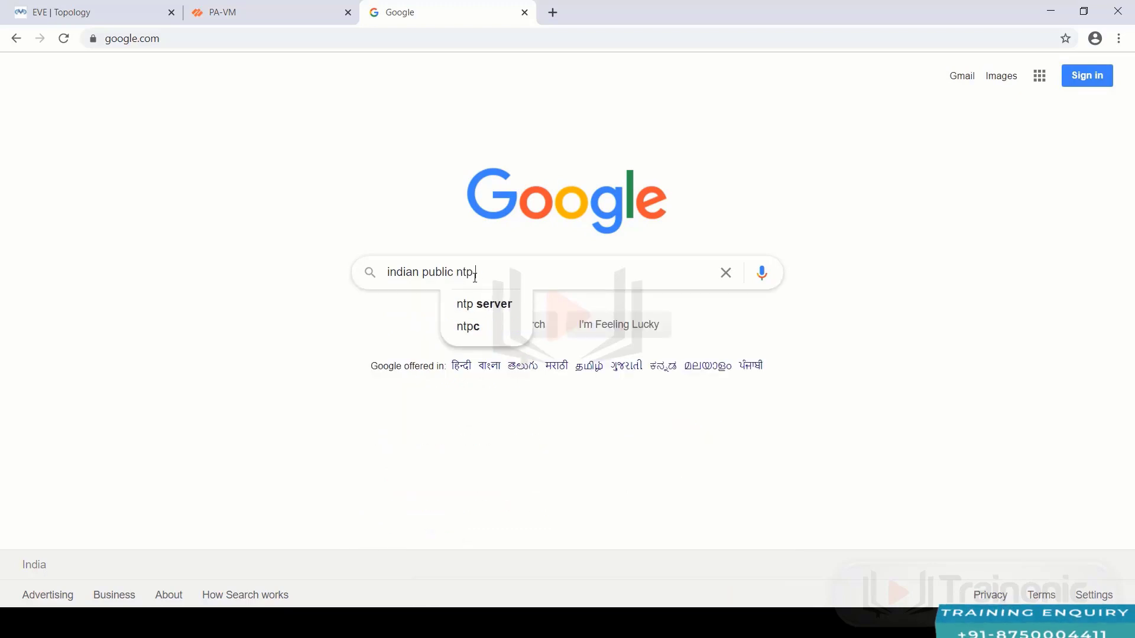
key(Down)
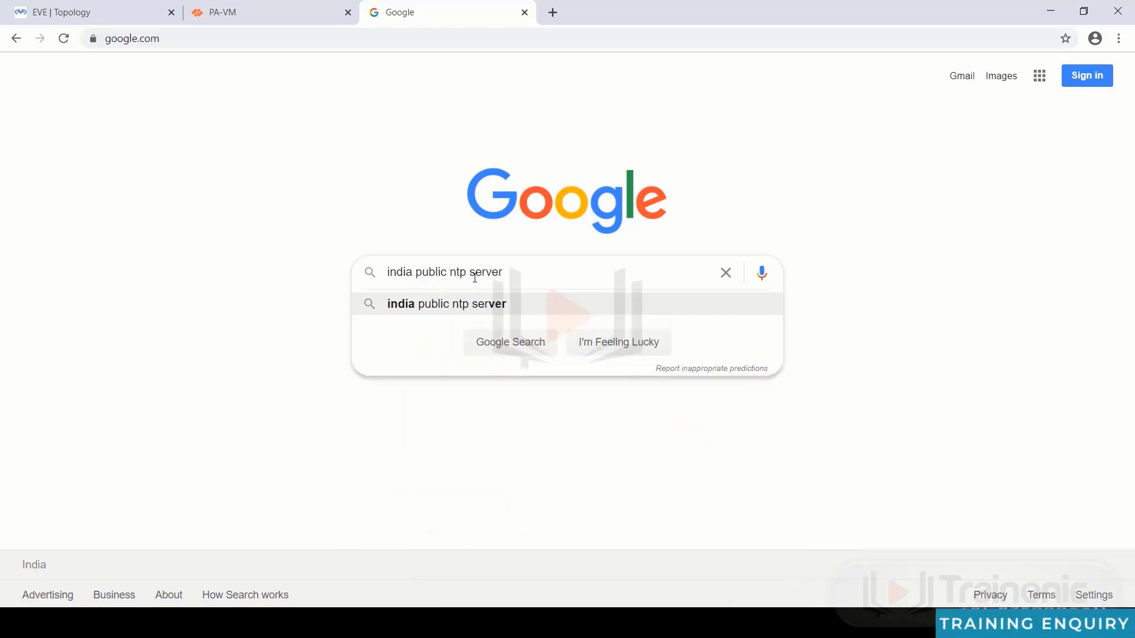
key(Return)
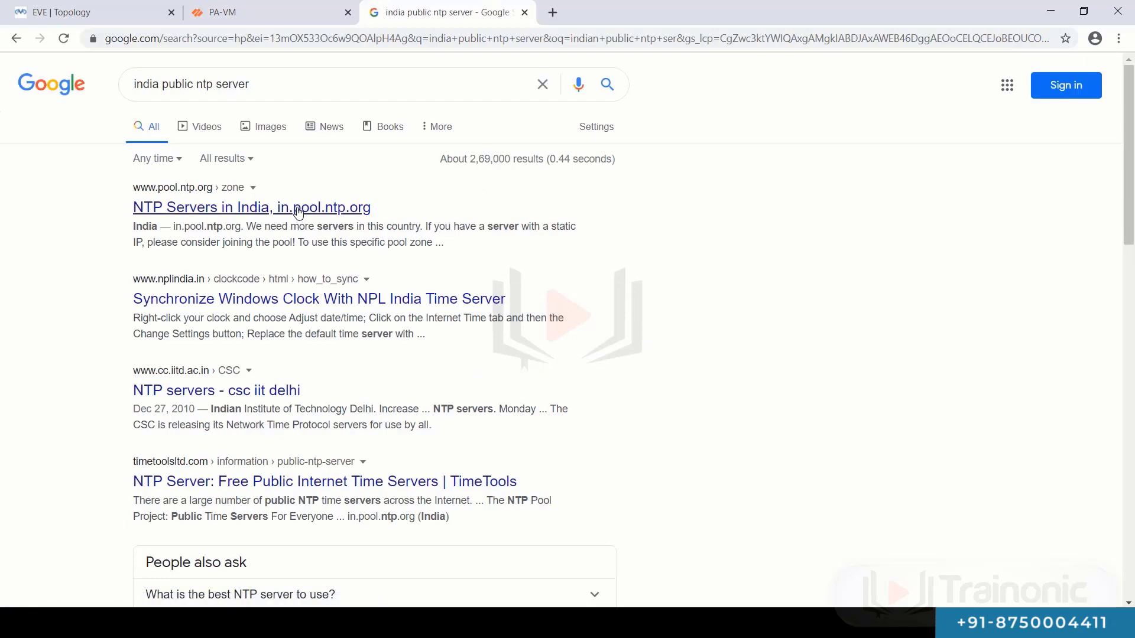
- Open the NTP Servers in India page, select 0.in.pool.ntp.org, and place a command prompt beside it
click(298, 212)
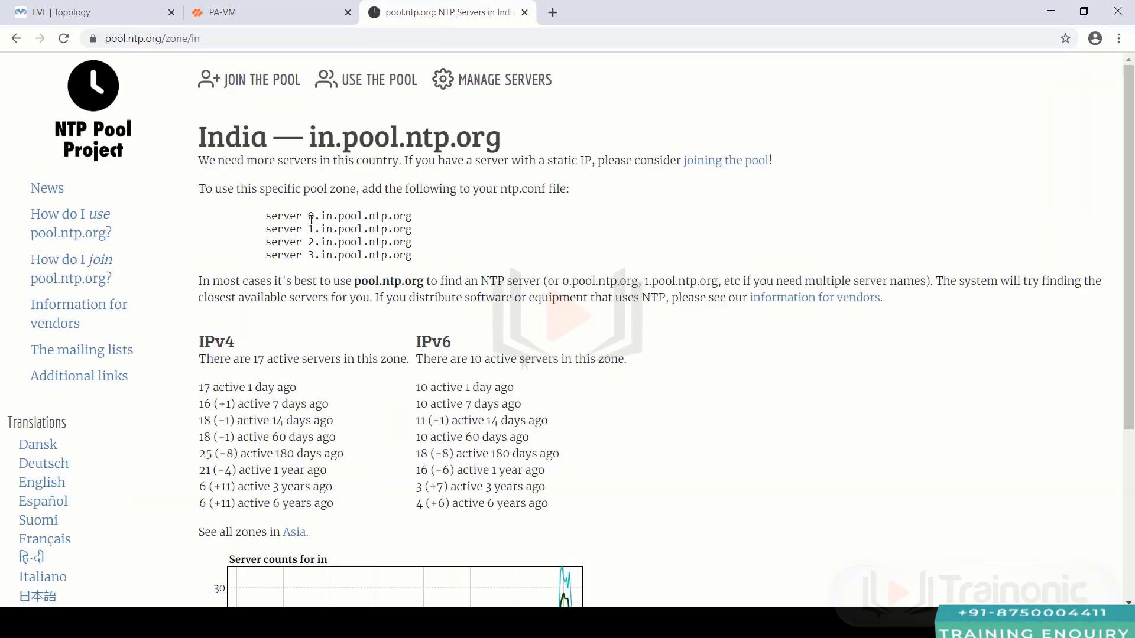
drag(308, 217, 410, 212)
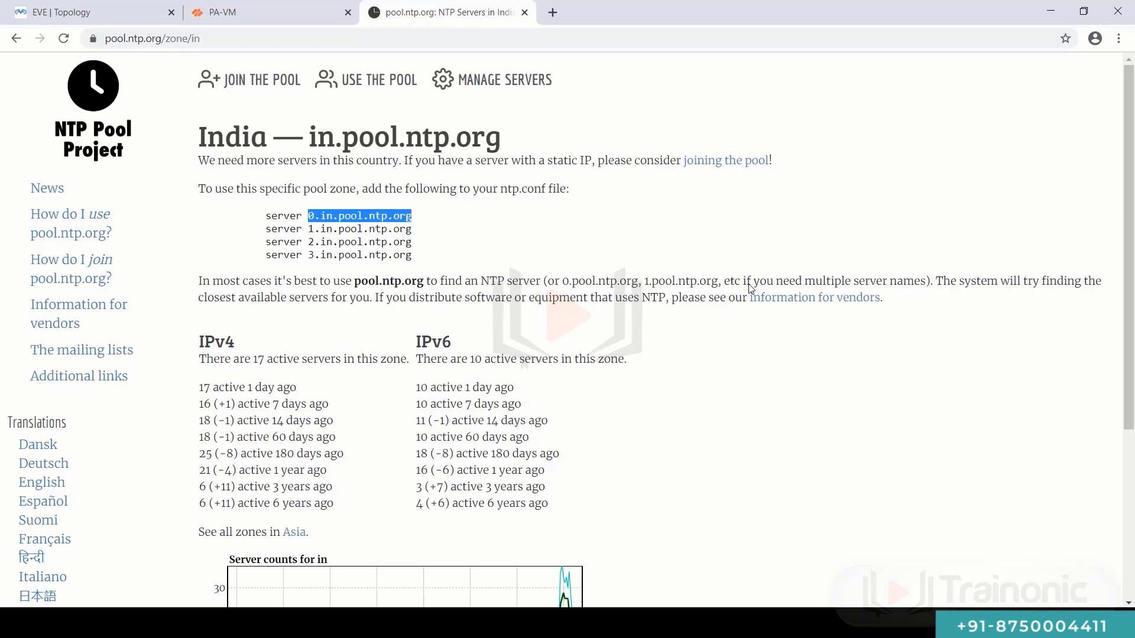
key(alt+Tab)
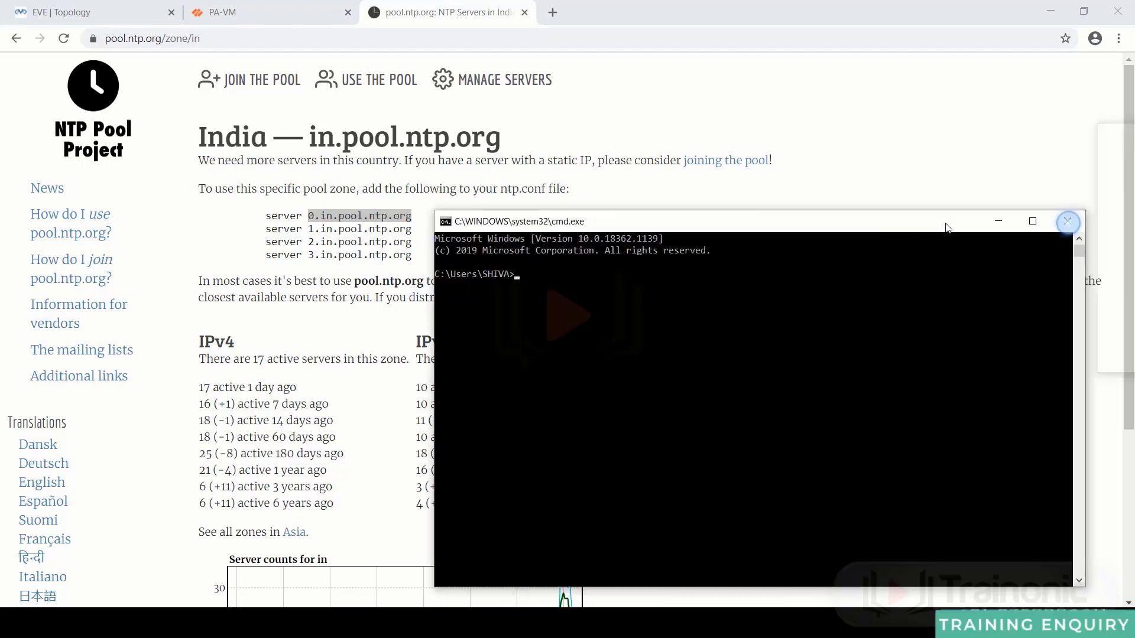
drag(949, 220, 972, 188)
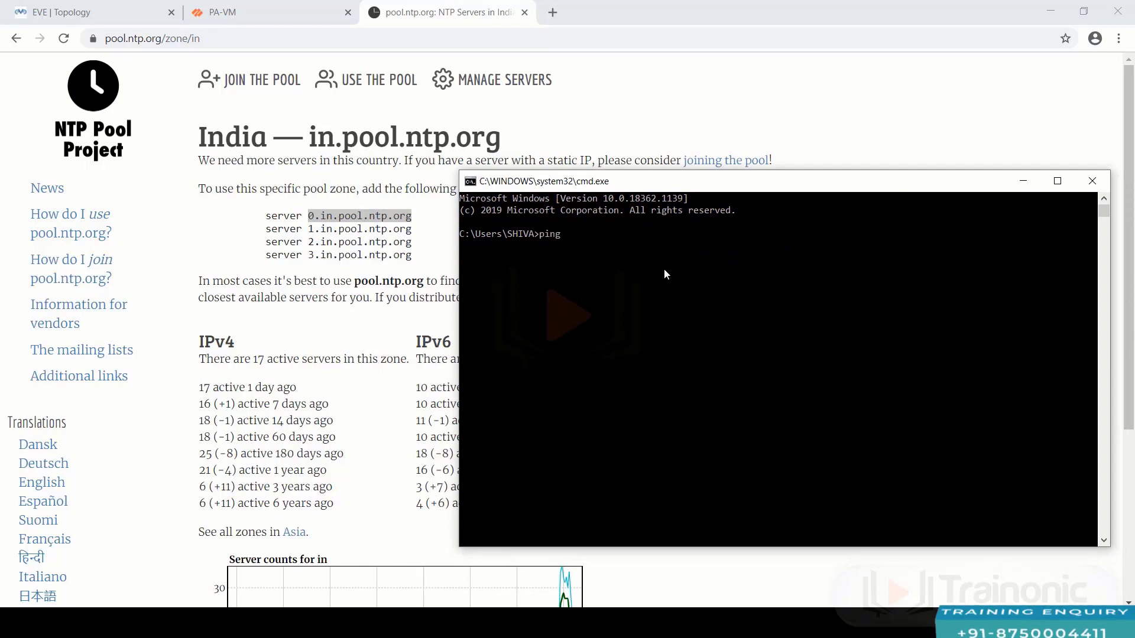
- Ping 0.in.pool.ntp.org from the command prompt
click(404, 222)
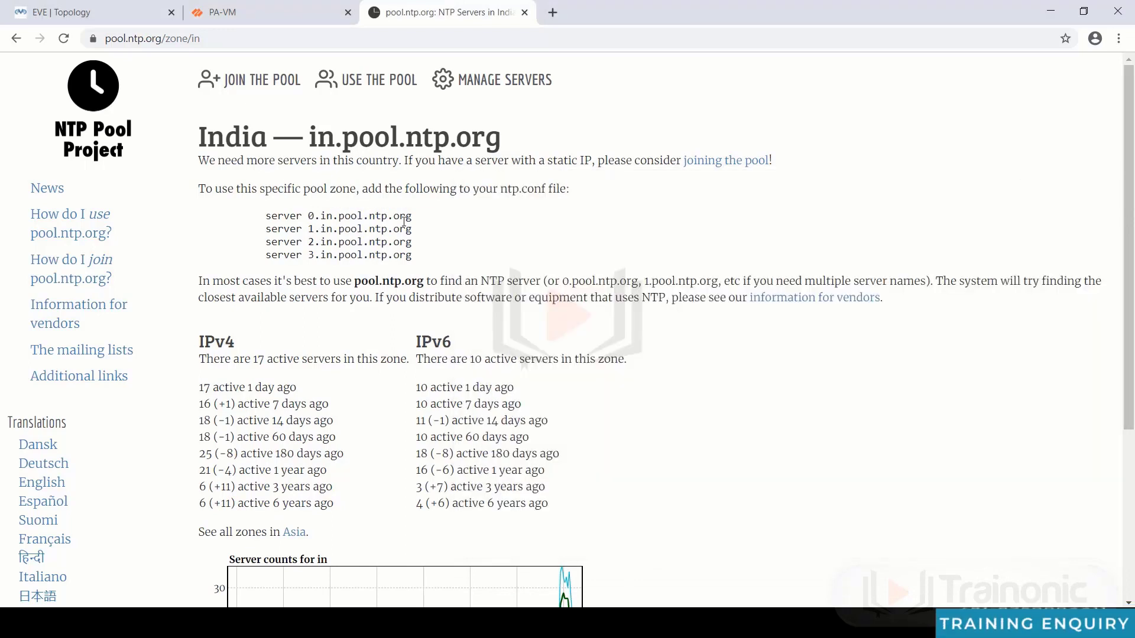
drag(413, 221, 312, 217)
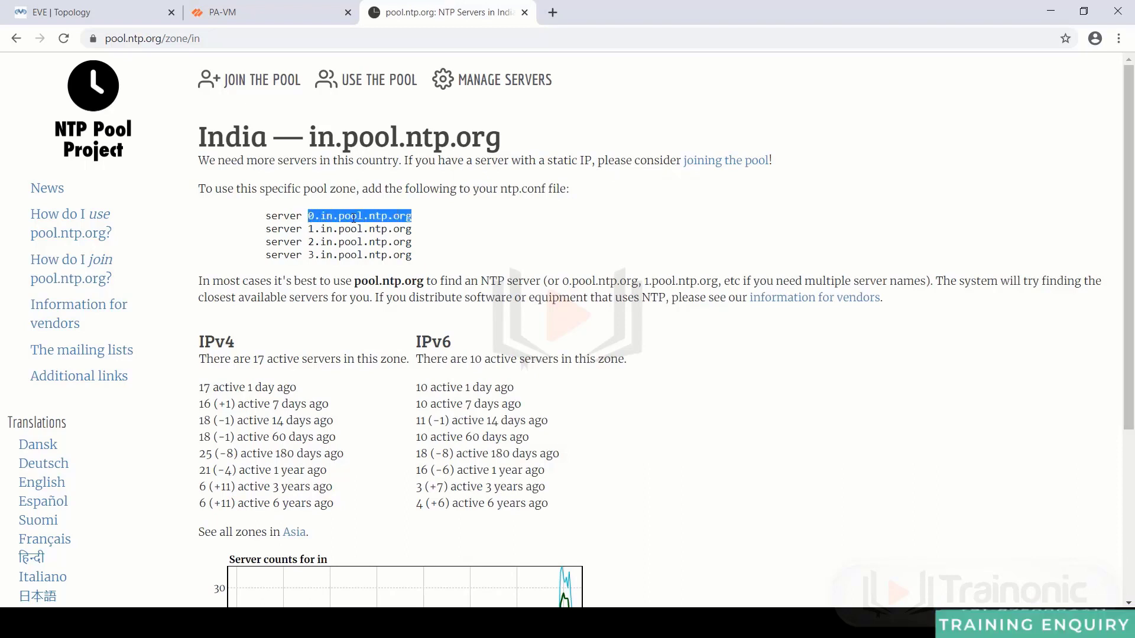
key(alt+Tab)
key(Return)
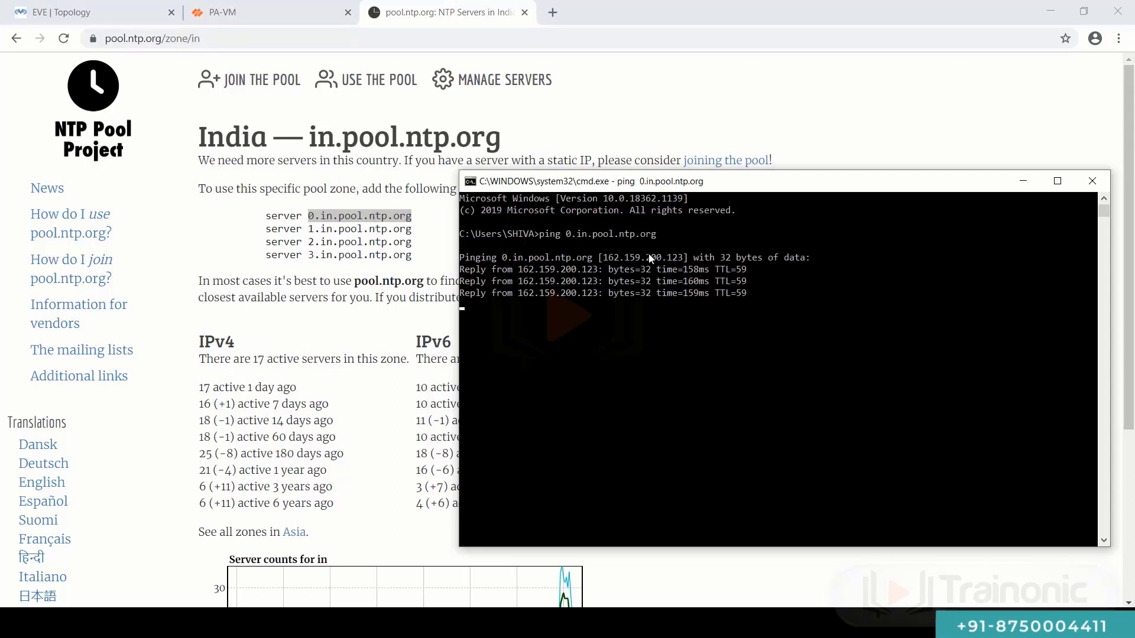
- Edit the previous command to ping 1.in.pool.ntp.org instead
key(Up)
key(Left)
key(Left)
key(Left)
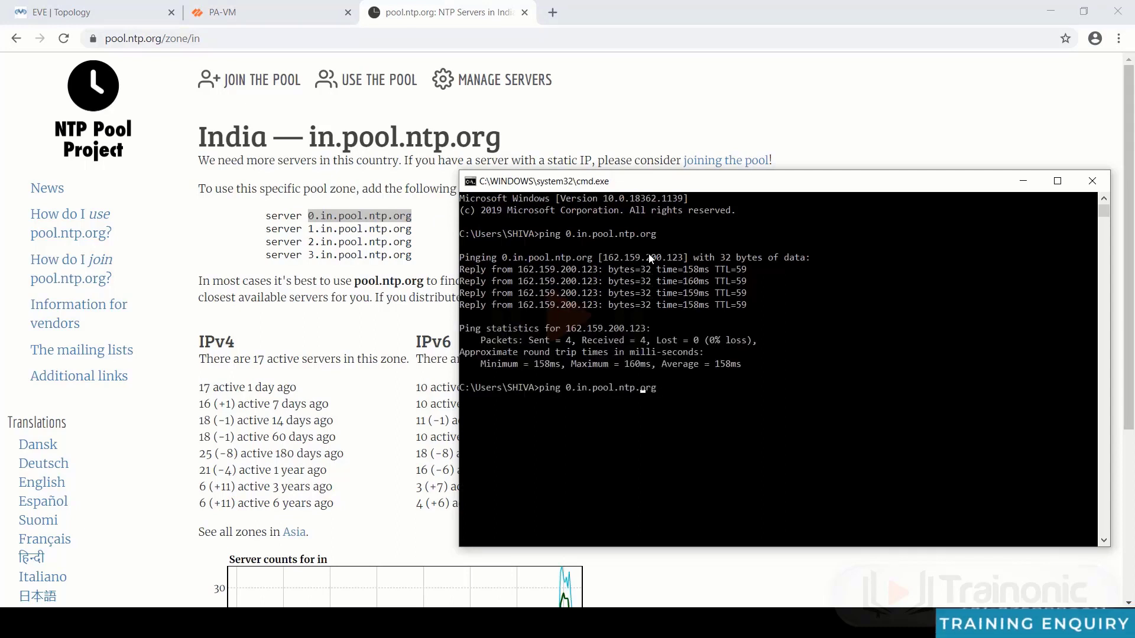
key(Left)
key(Left)
key(Left)
key(Left)
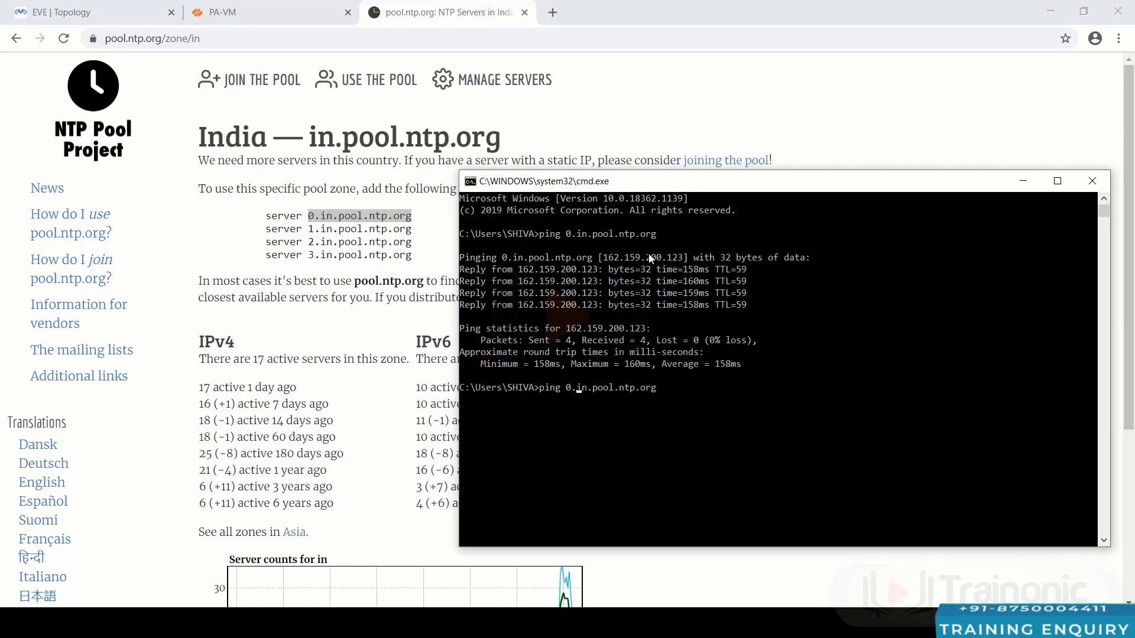
key(BackSpace)
text(1)
key(Return)
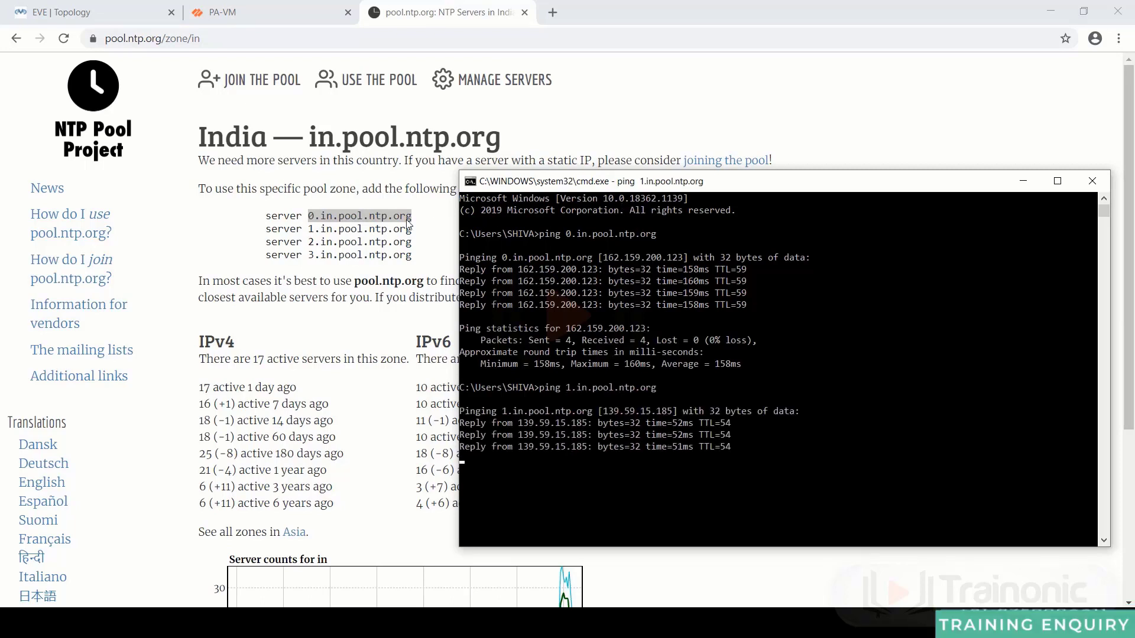
- Set the NTP servers to 0.in.pool.ntp.org (primary) and 1.in.pool.ntp.org (secondary), then save
click(279, 19)
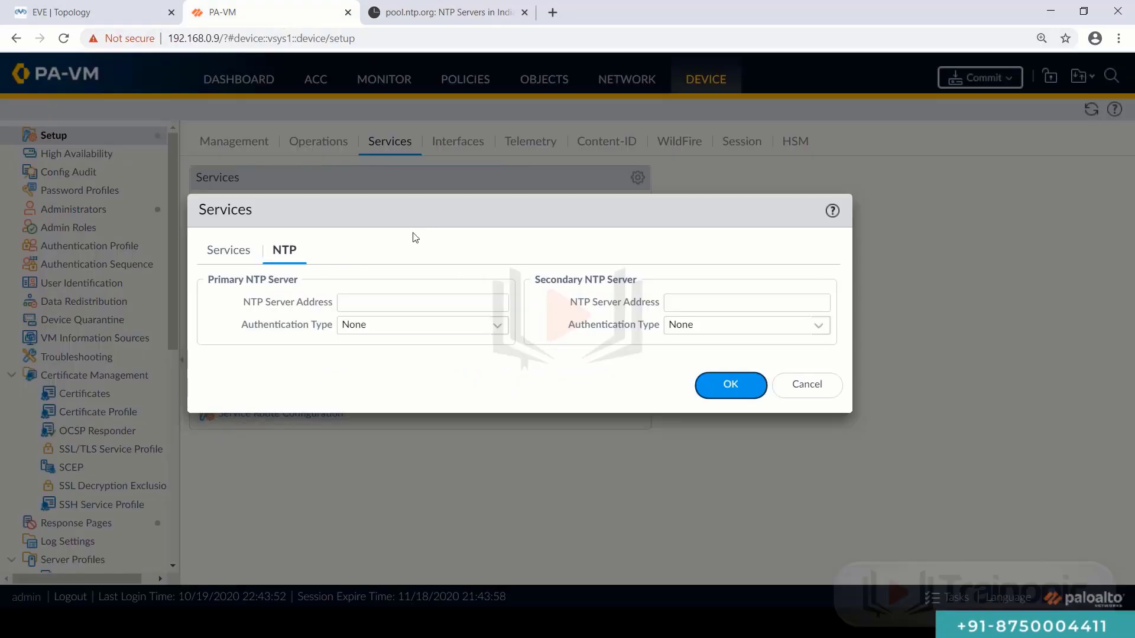
click(412, 303)
text(0.in.pool.ntp.org)
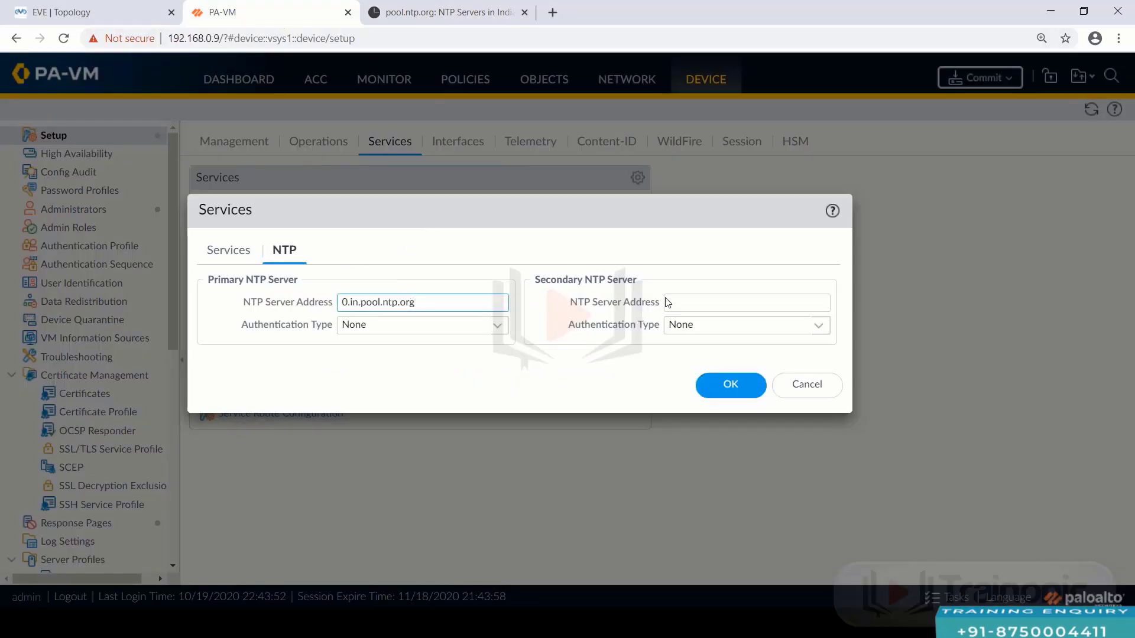
click(684, 305)
text(0.in.pool.ntp.org)
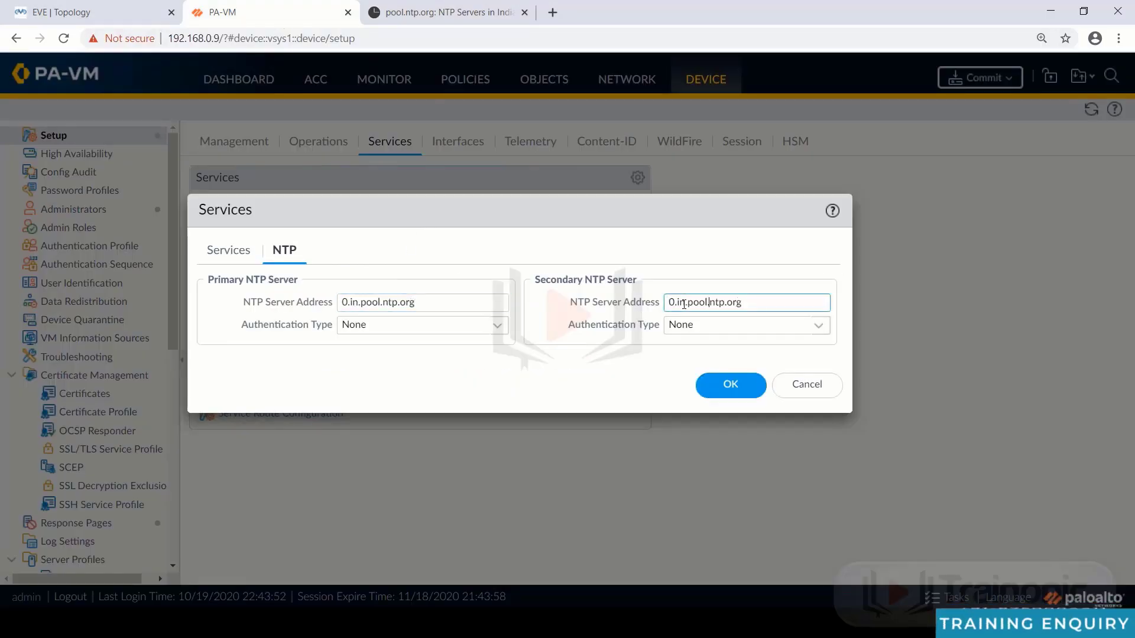
key(Delete)
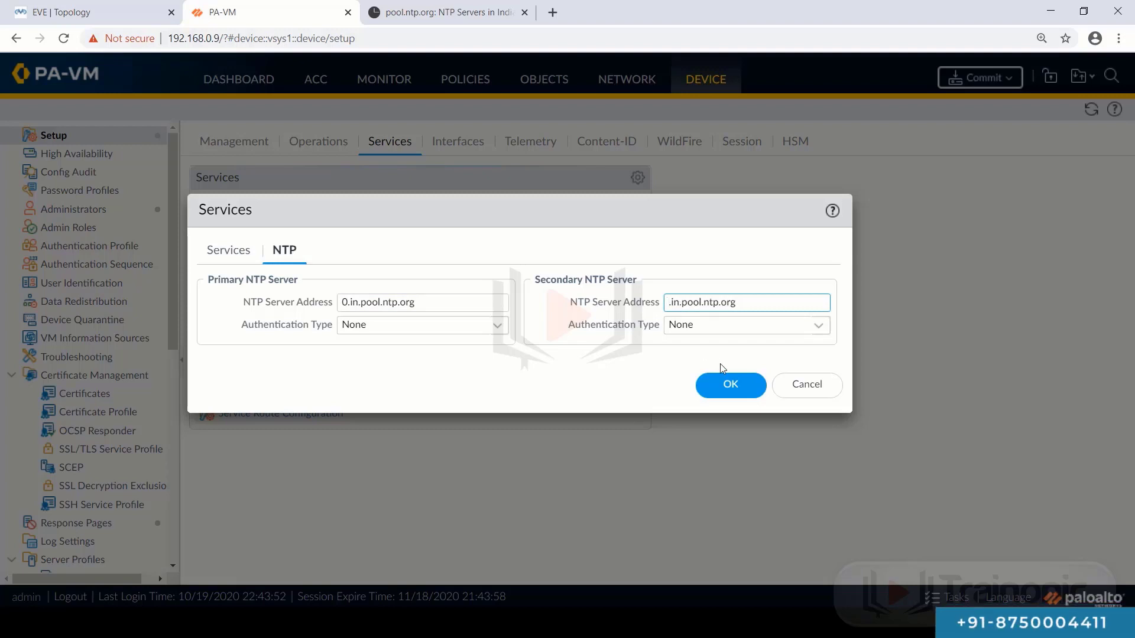
text(1)
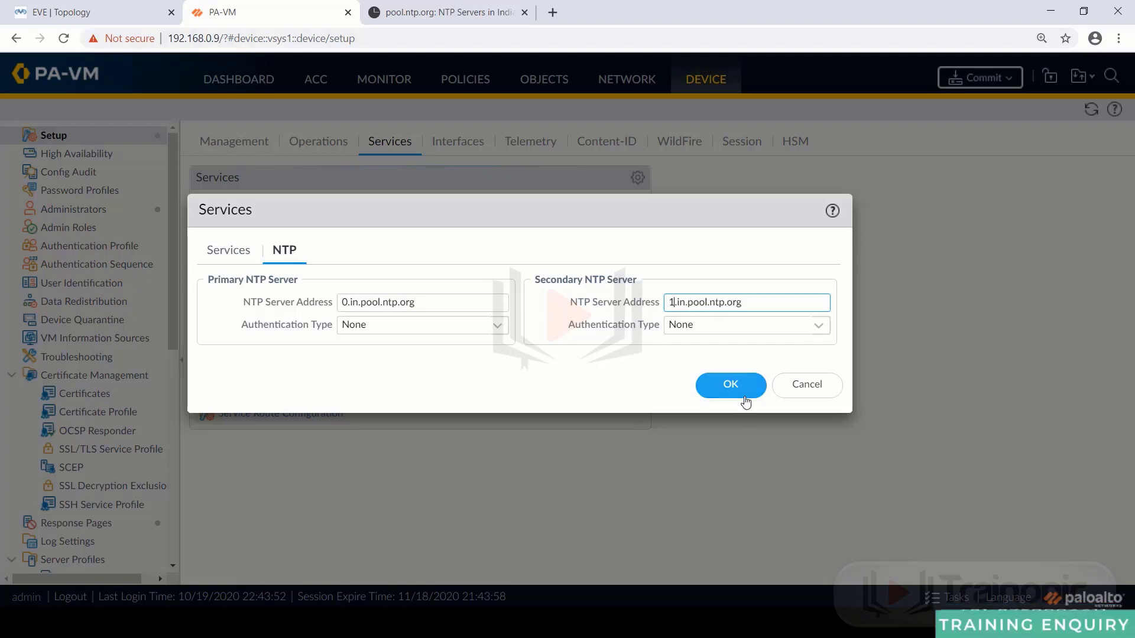
click(746, 396)
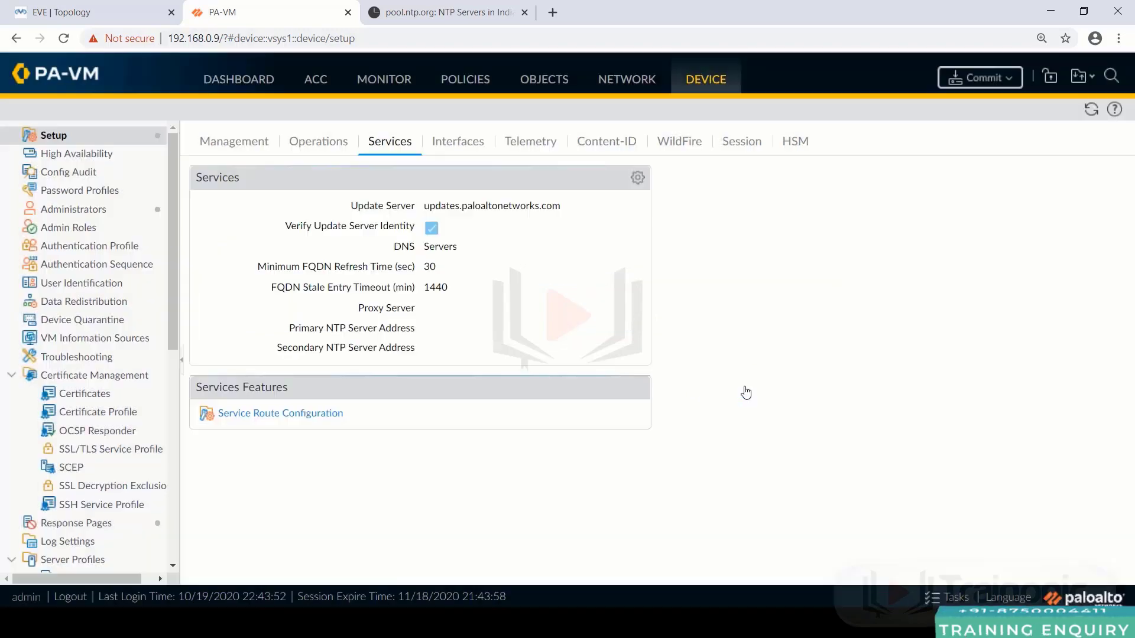
- Review the general settings: hostname PaloAlto1, domain trainonic.com, time zone Asia/Calcutta
click(253, 140)
drag(497, 205, 461, 207)
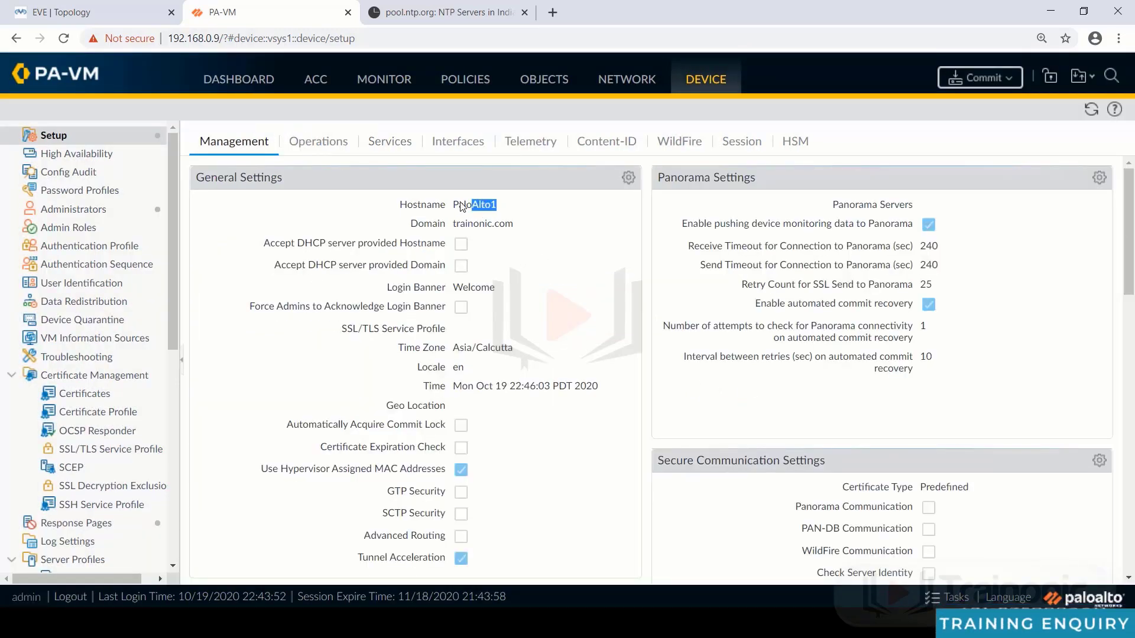
drag(520, 227, 442, 228)
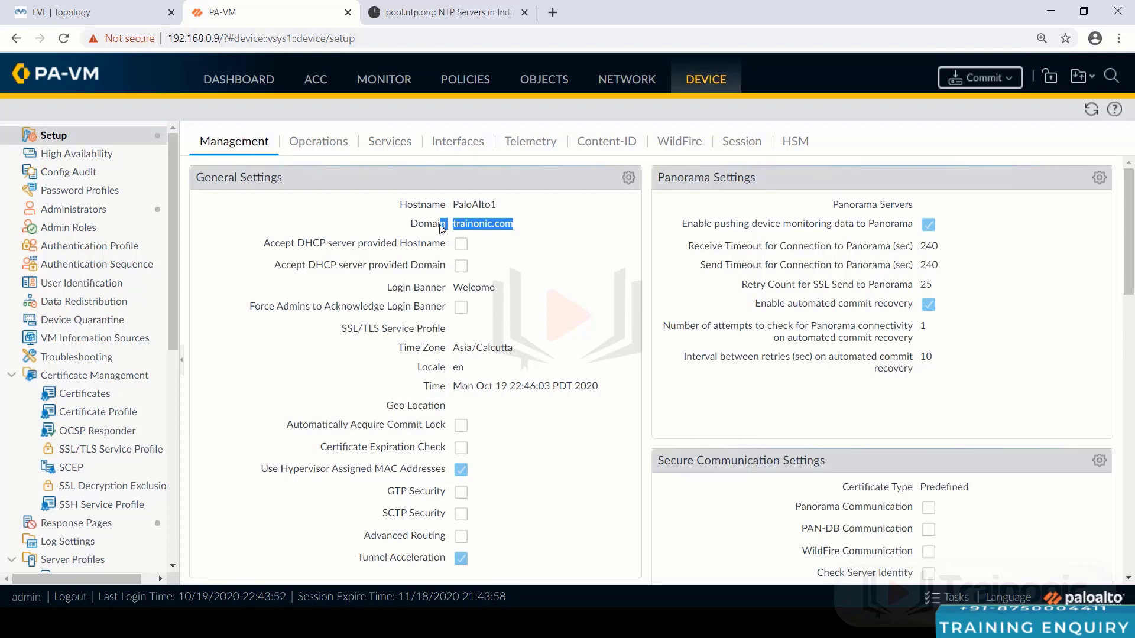
click(543, 244)
drag(526, 354, 449, 349)
- Verify the services settings: DNS 8.8.8.8 and NTP servers 0/1.in.pool.ntp.org
click(390, 143)
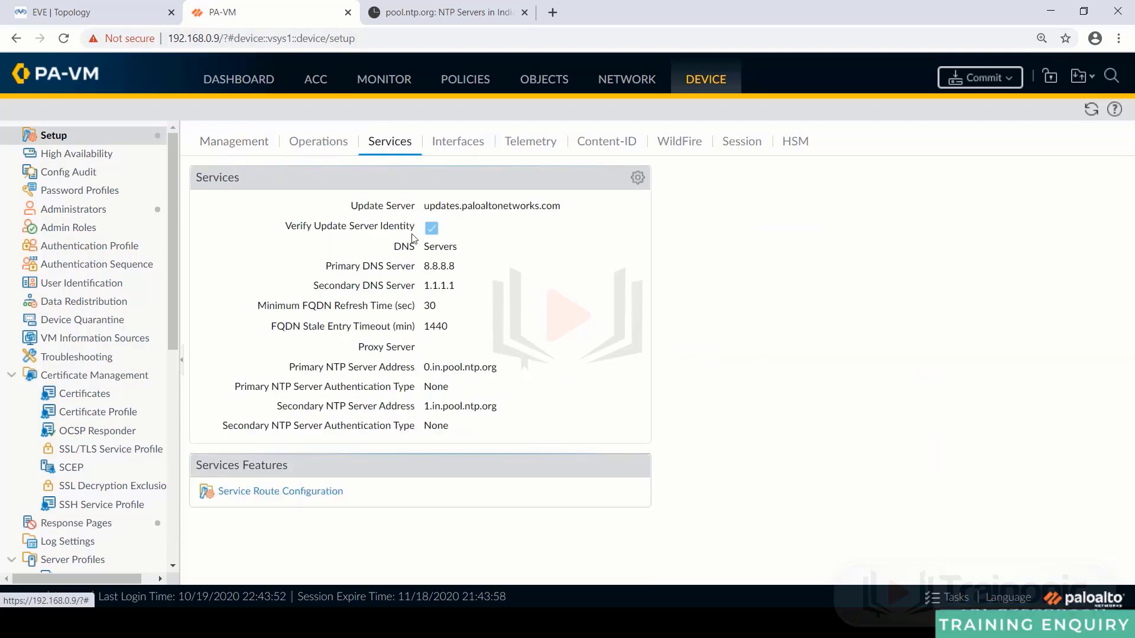
drag(422, 267, 473, 297)
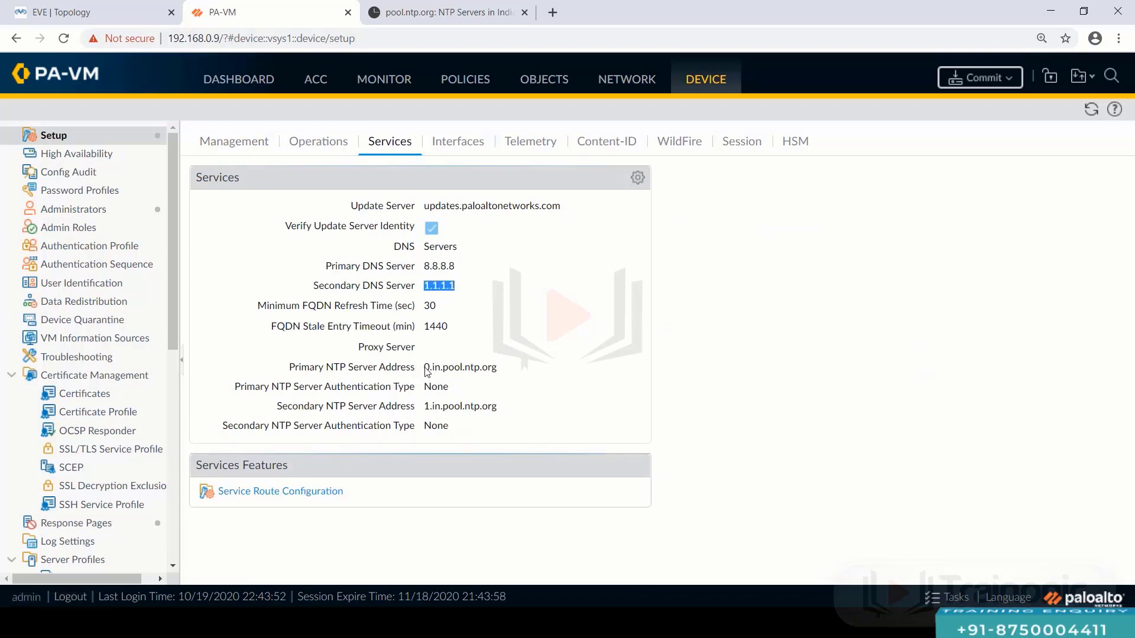
drag(422, 368, 500, 369)
drag(423, 407, 509, 416)
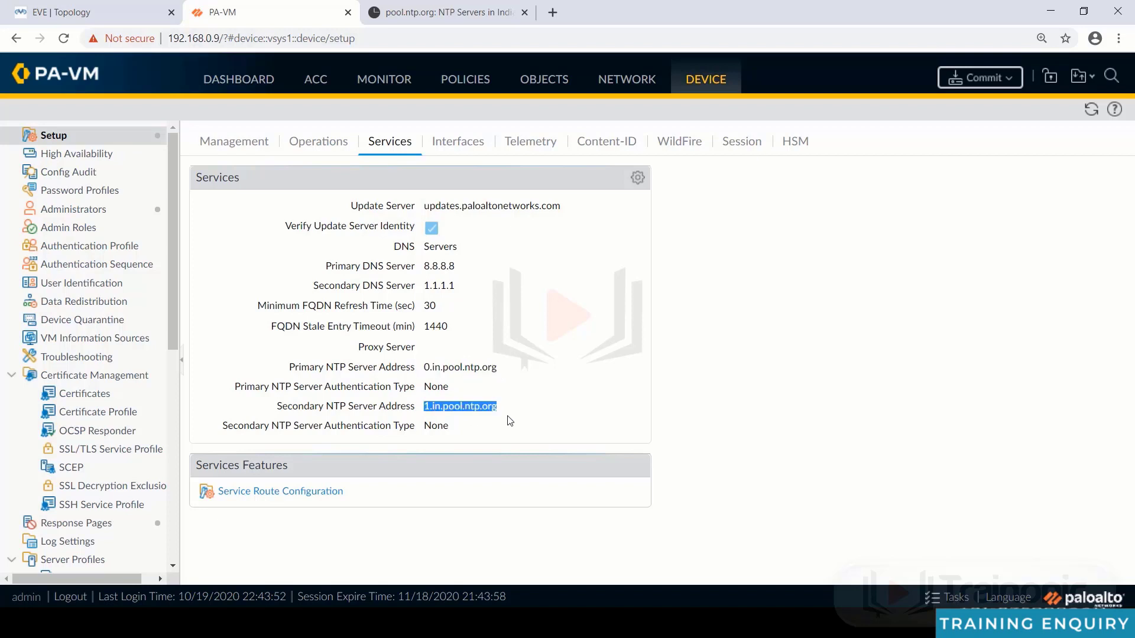
click(535, 396)
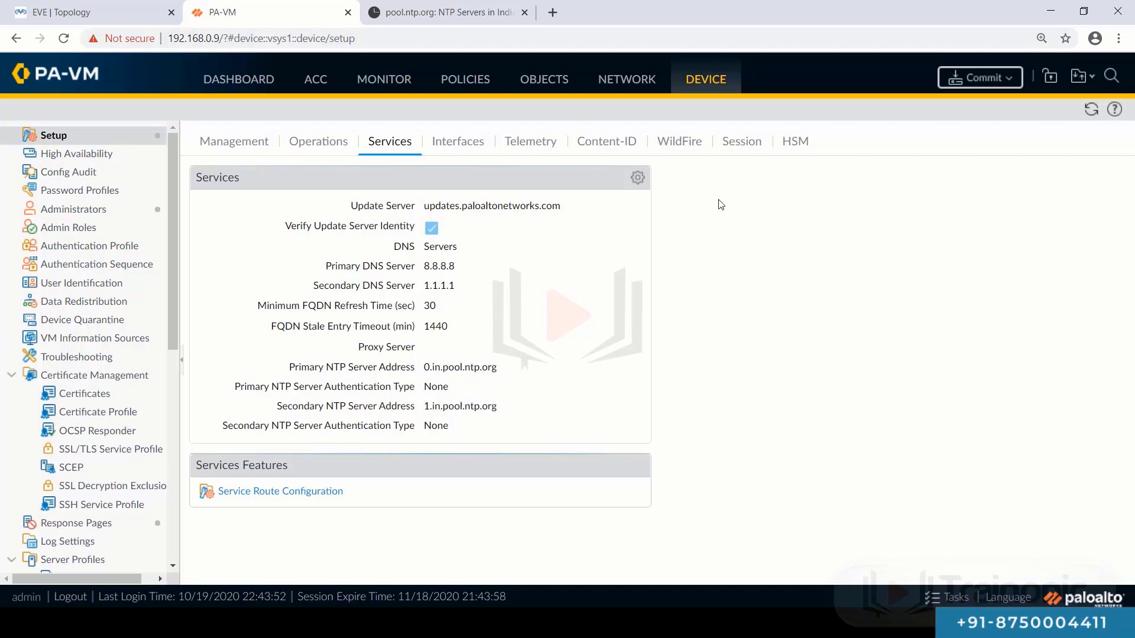
- Open ethernet1/1's Ethernet Interface dialog from the Network > Interfaces list after checking the topology
click(639, 83)
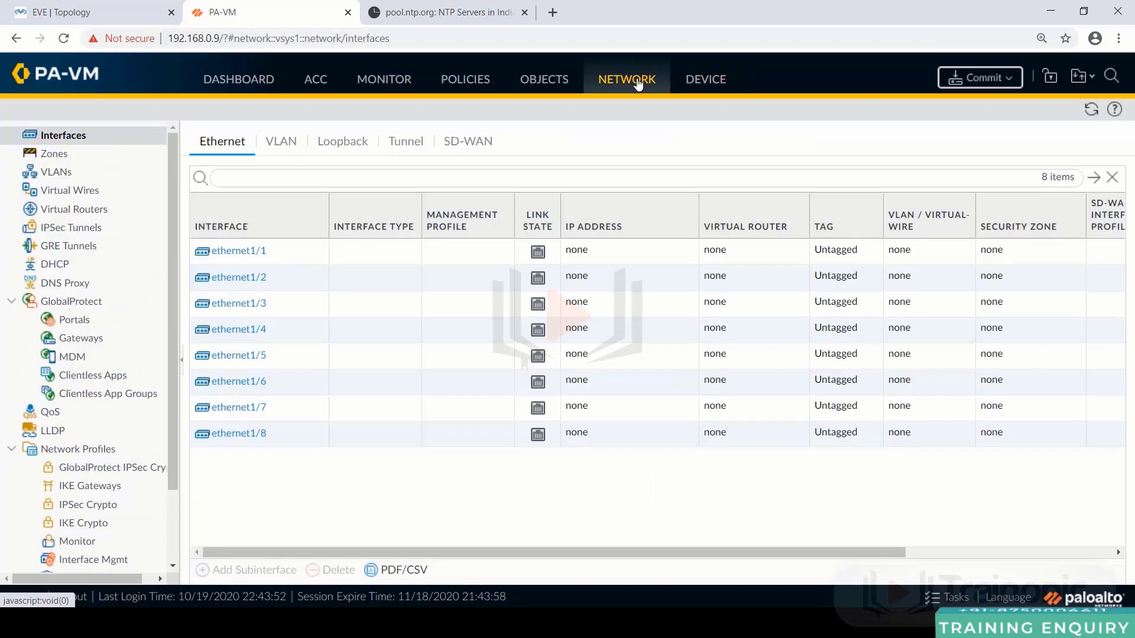
click(107, 18)
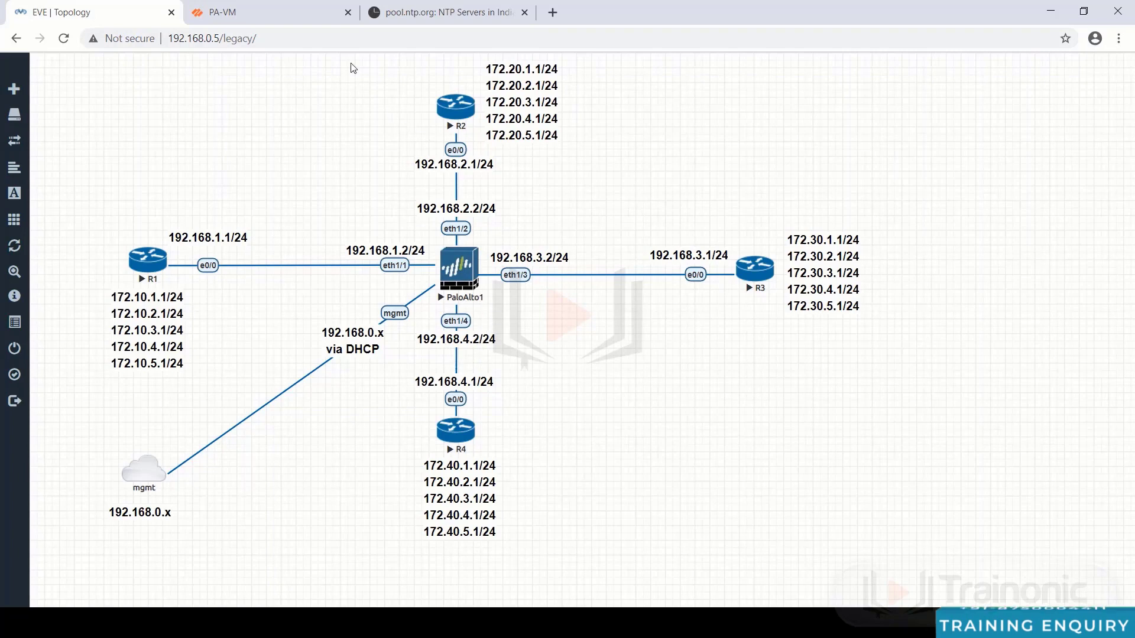
click(273, 18)
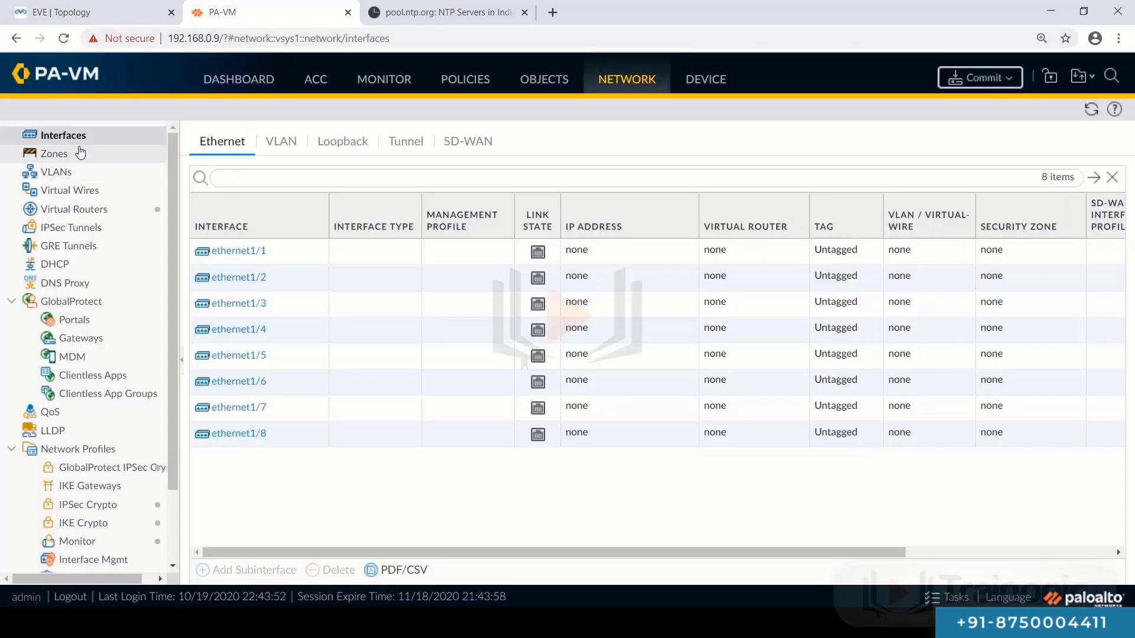
click(635, 86)
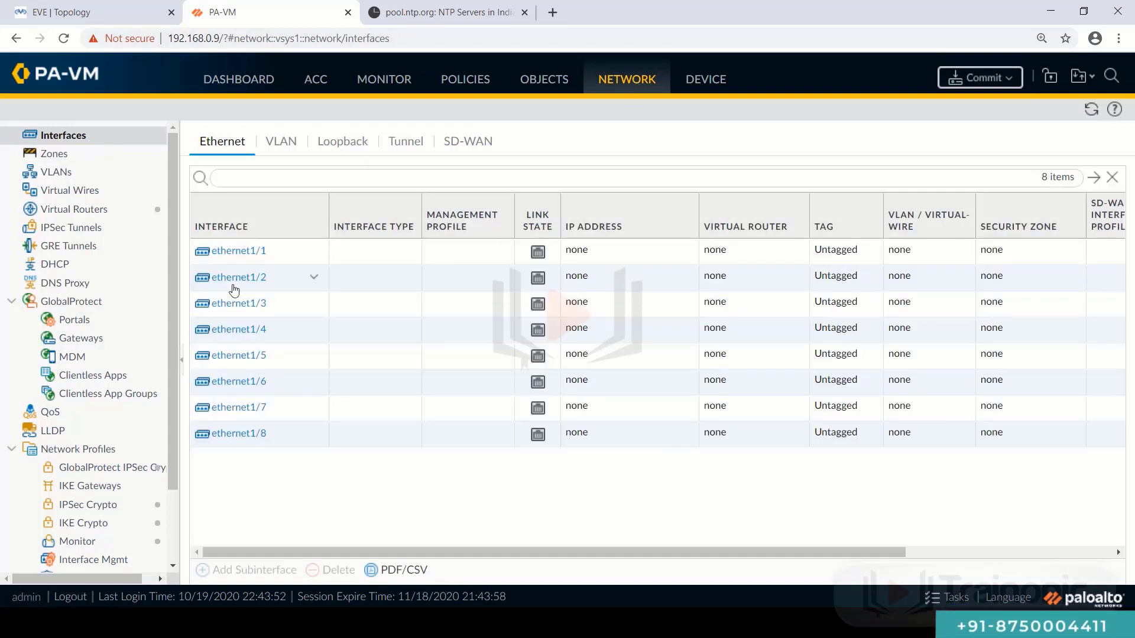
click(238, 255)
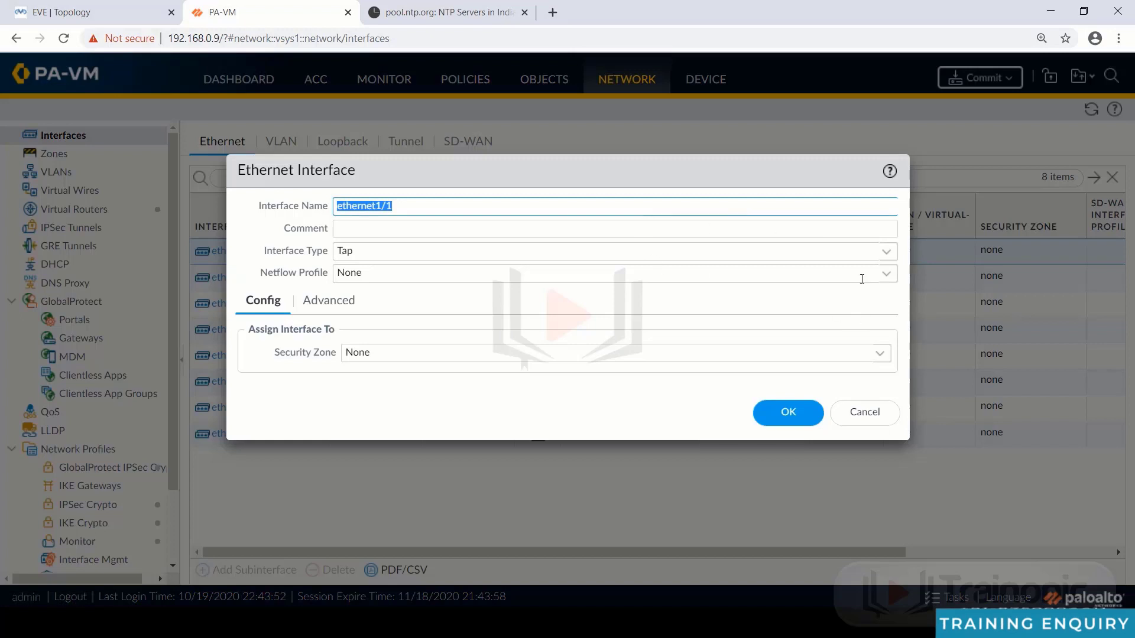
- Make ethernet1/1 a Layer3 interface on the default virtual router
click(886, 252)
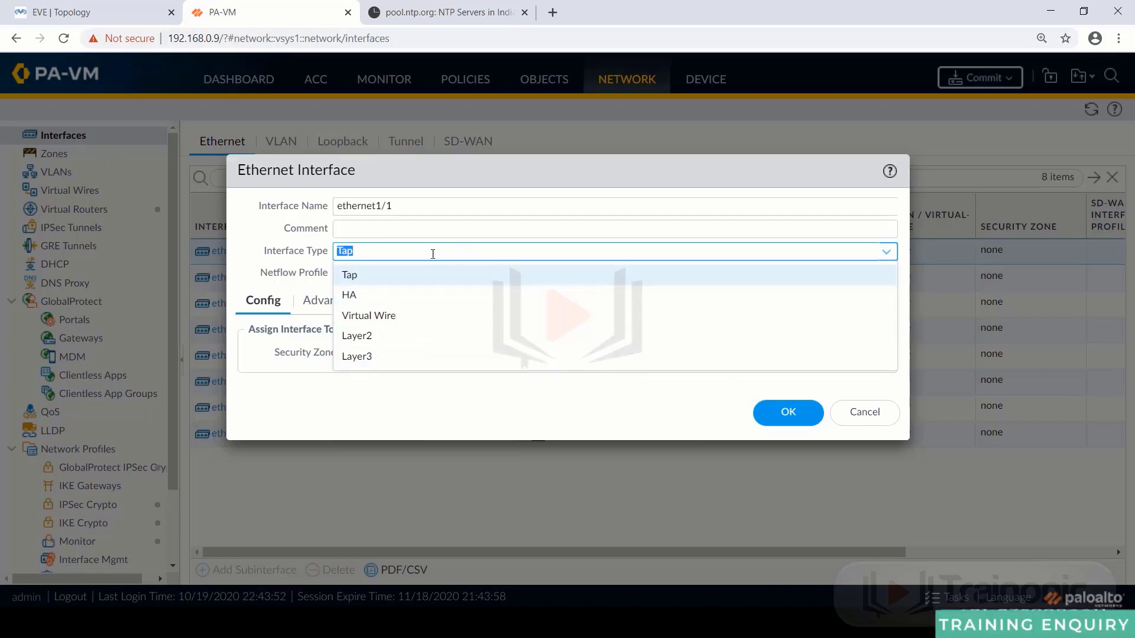
click(384, 358)
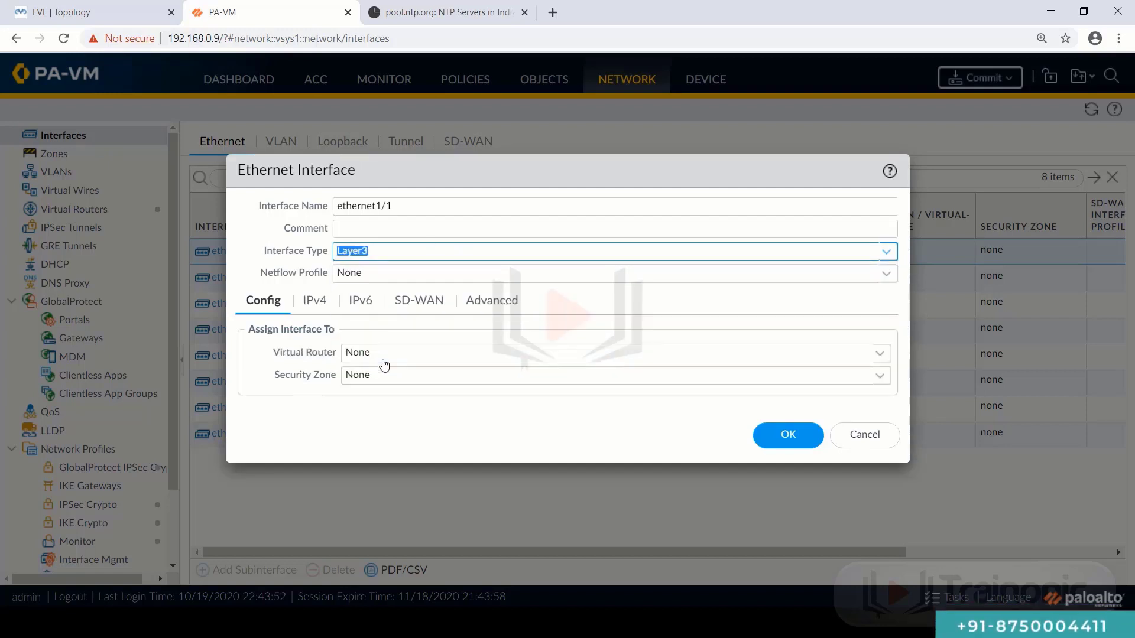
click(880, 356)
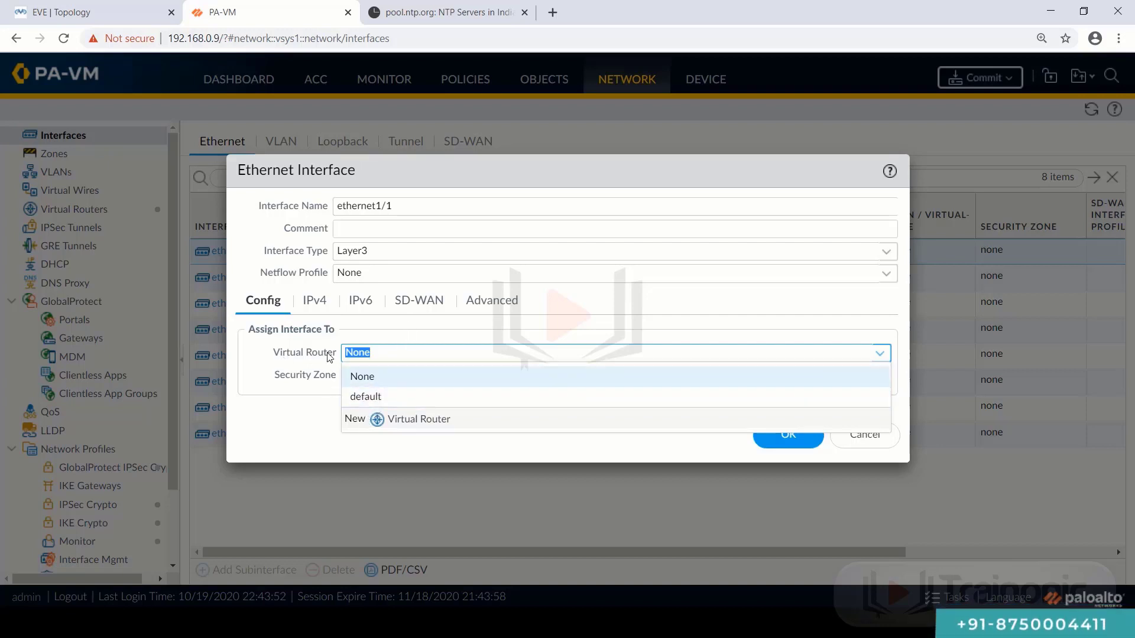
click(373, 397)
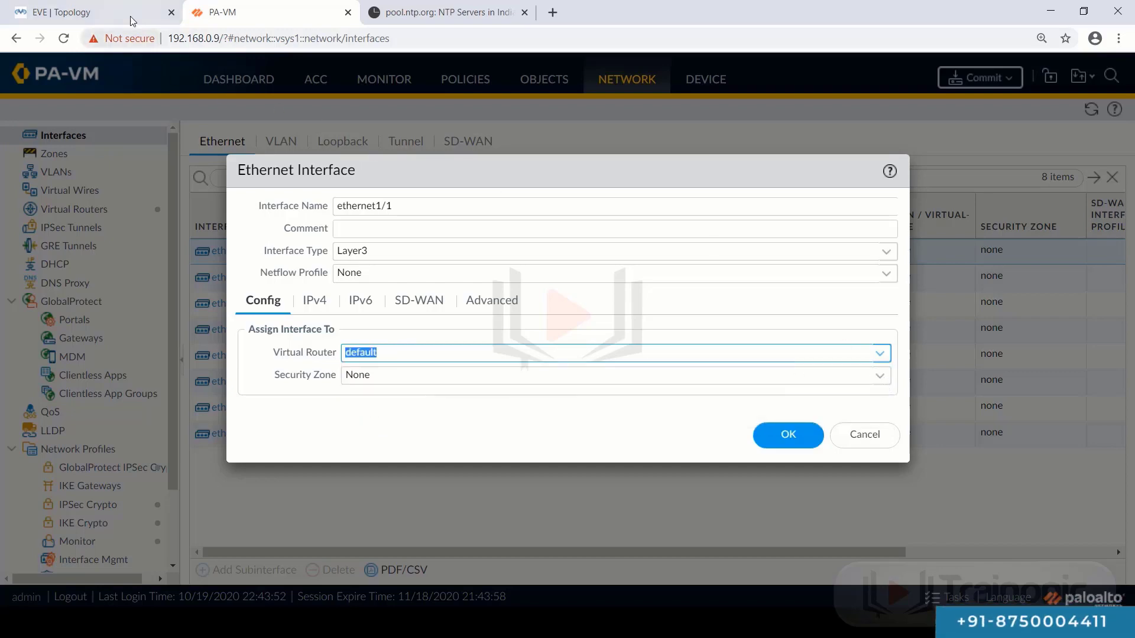
click(88, 12)
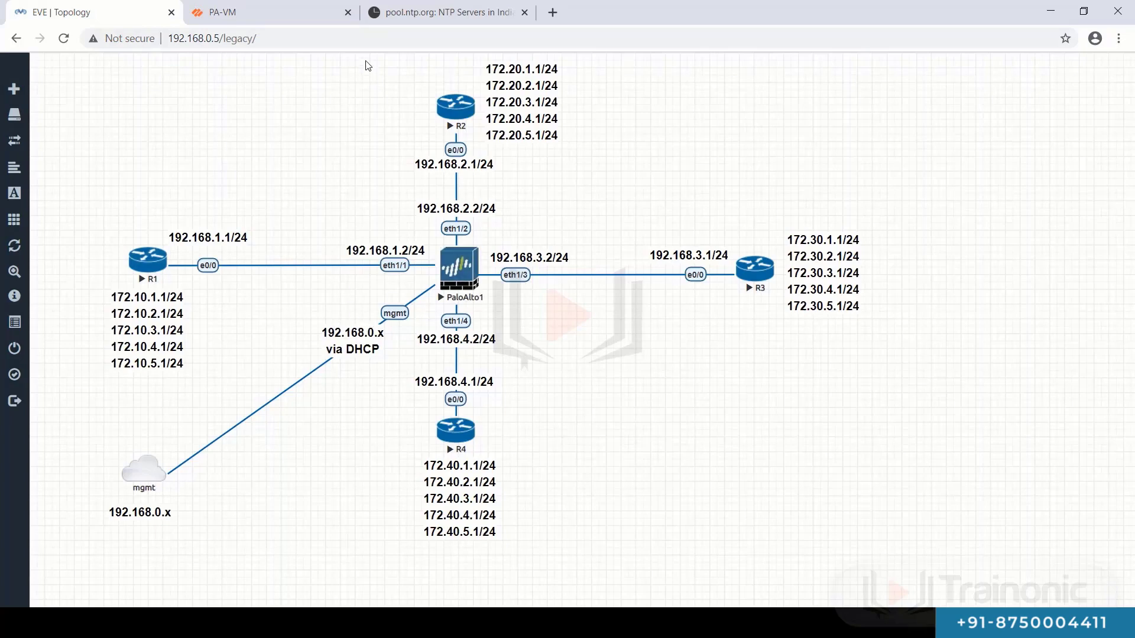
click(318, 11)
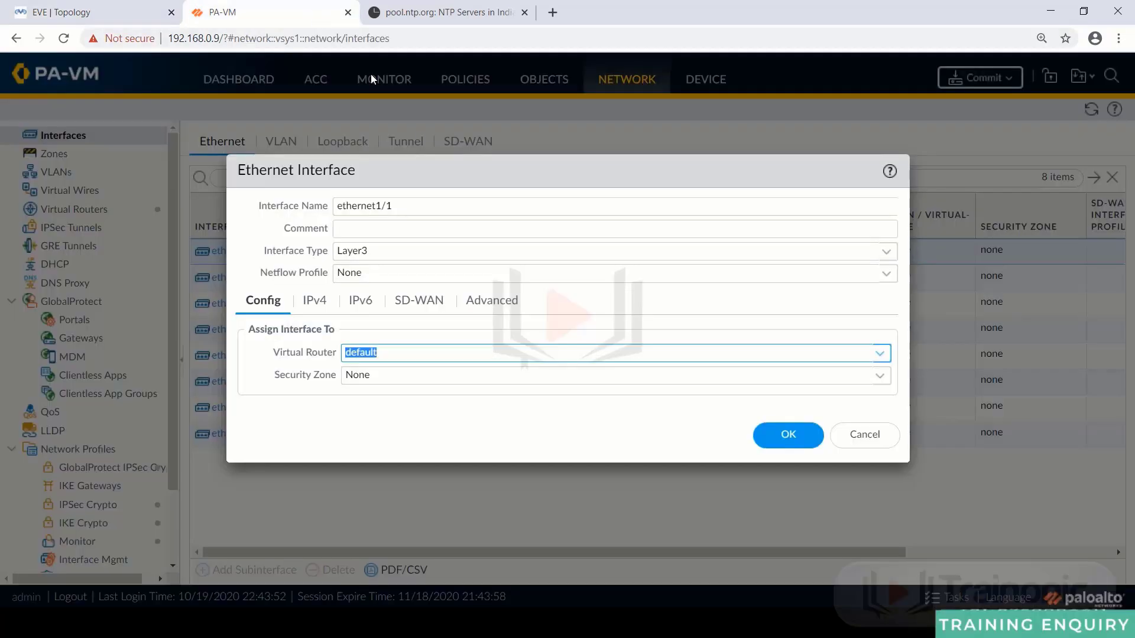
- Create a new security zone 'inside' for ethernet1/1
click(876, 381)
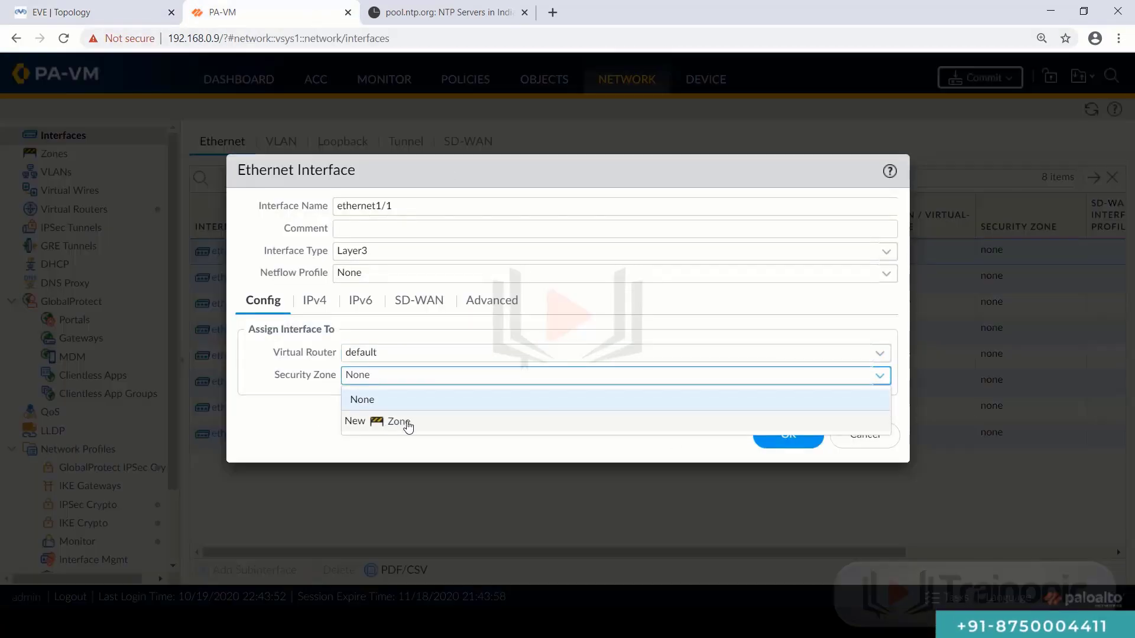
click(400, 421)
text(inside)
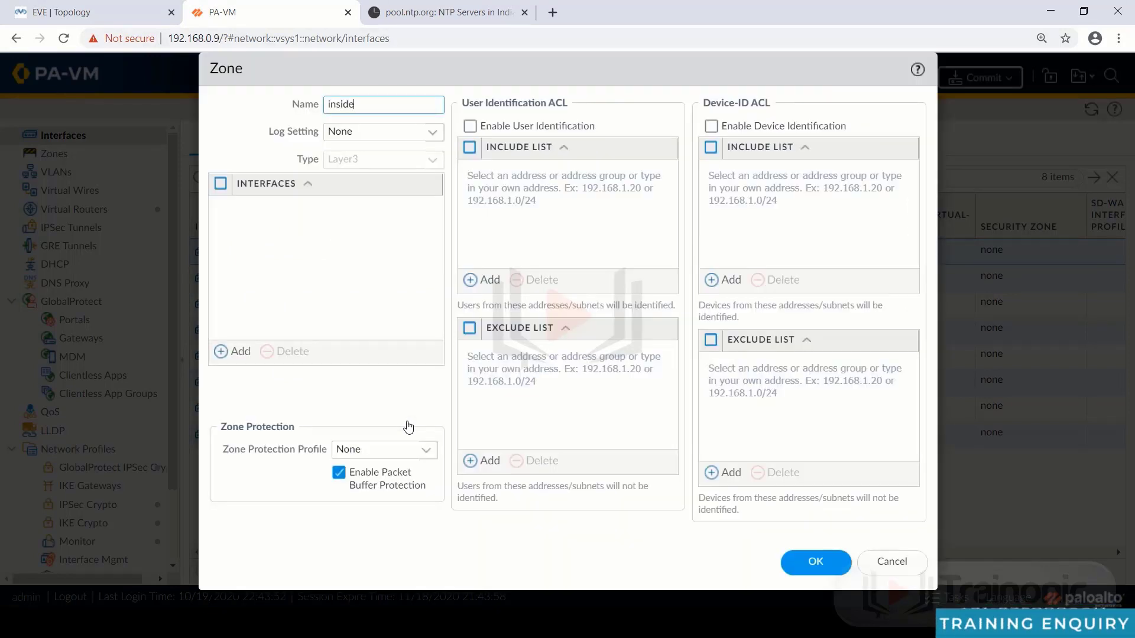
click(805, 562)
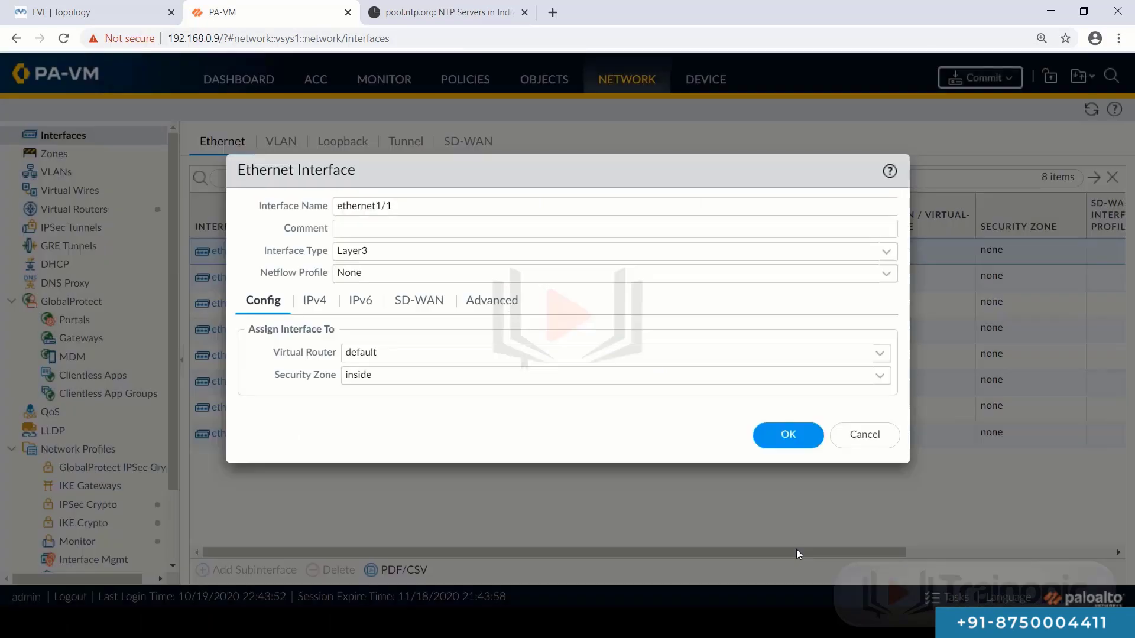
- Add IPv4 address 192.168.1.2/24, save ethernet1/1, and open ethernet1/2
click(306, 302)
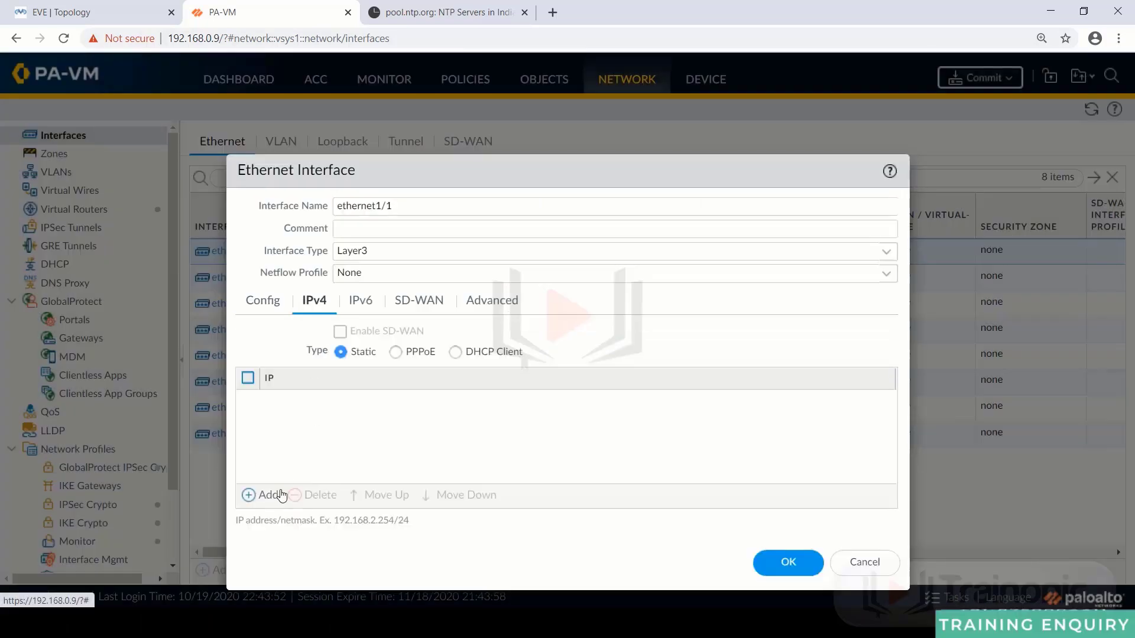
click(273, 496)
text(19)
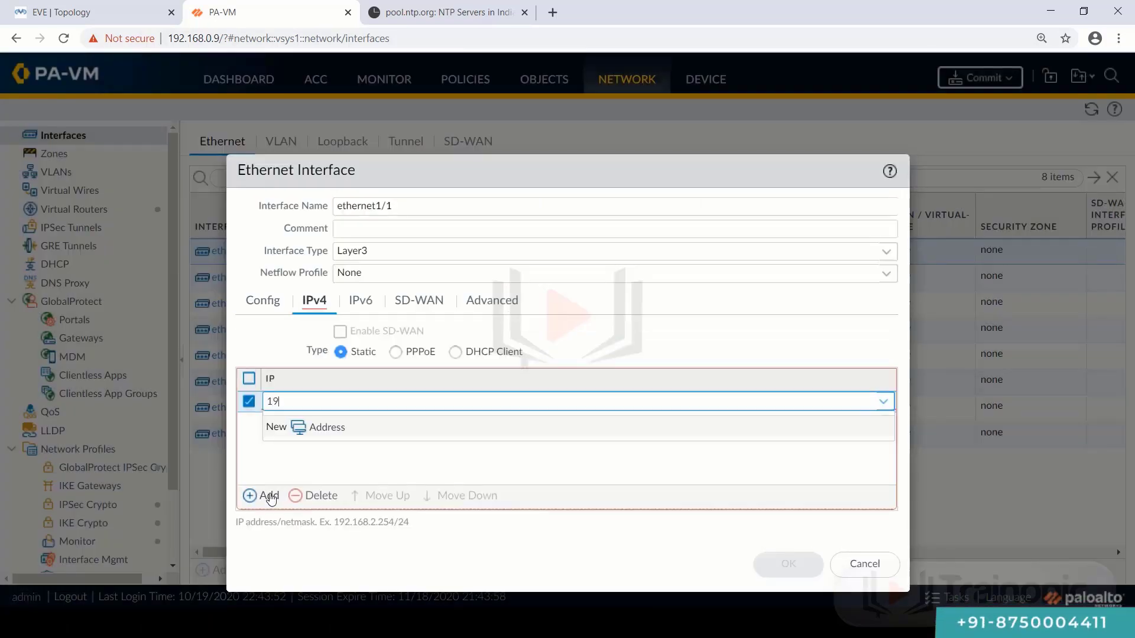
text(2.168.1.2/)
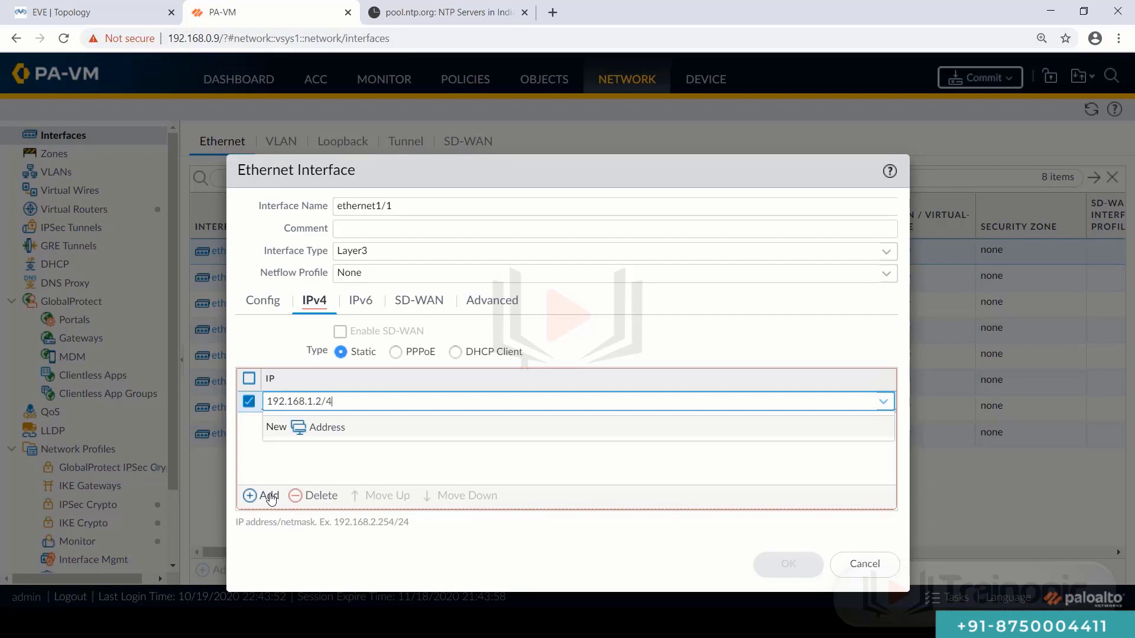
text(24)
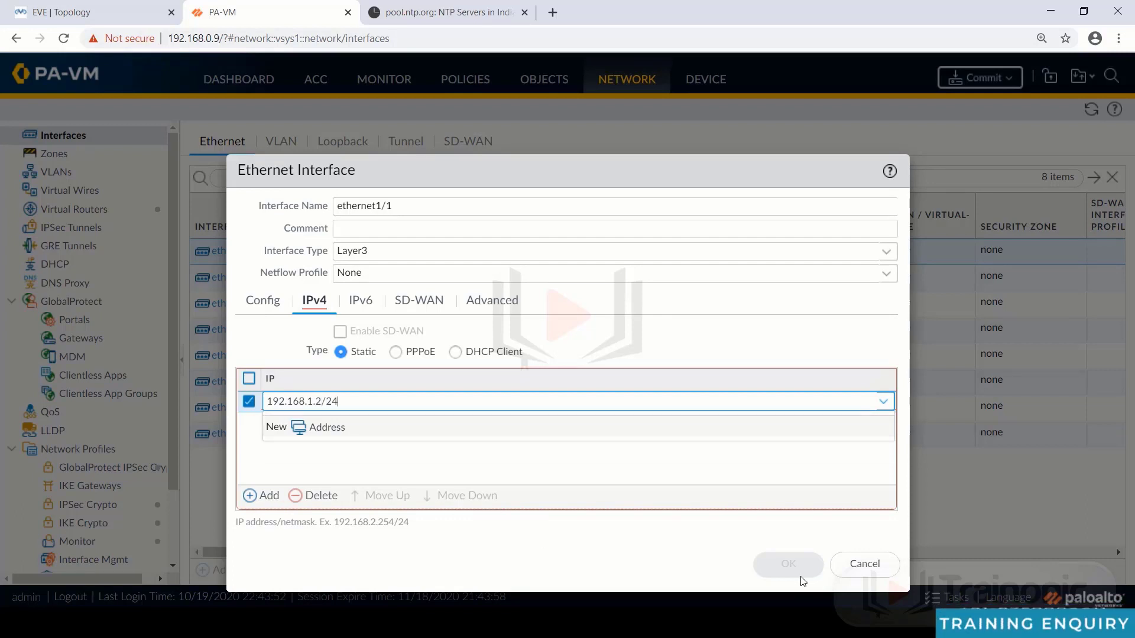
click(753, 550)
click(787, 565)
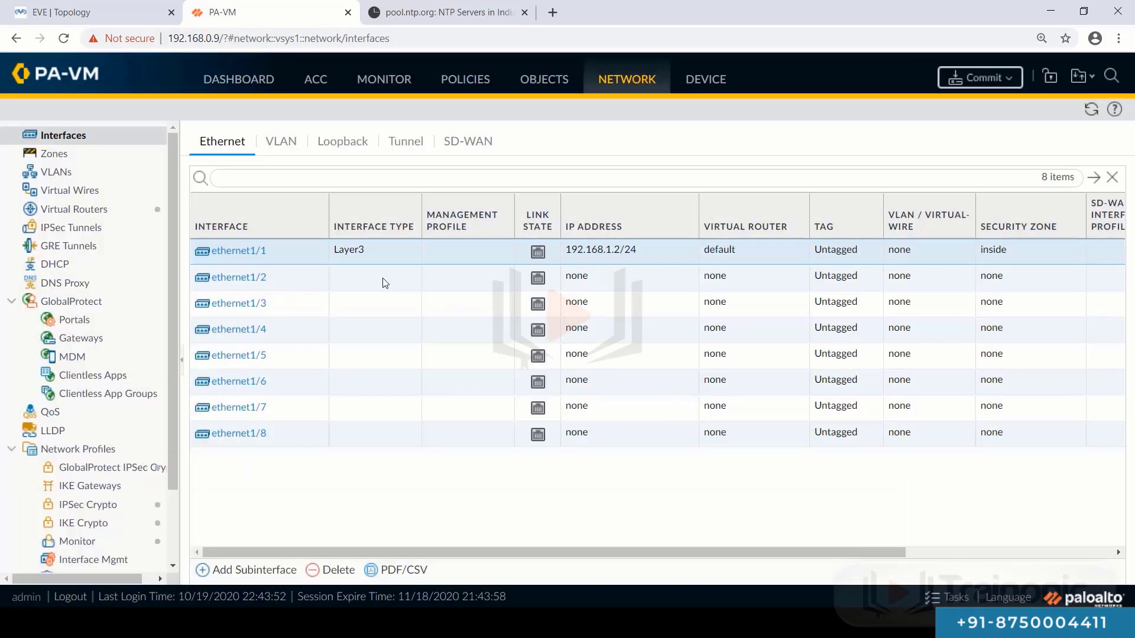
click(236, 282)
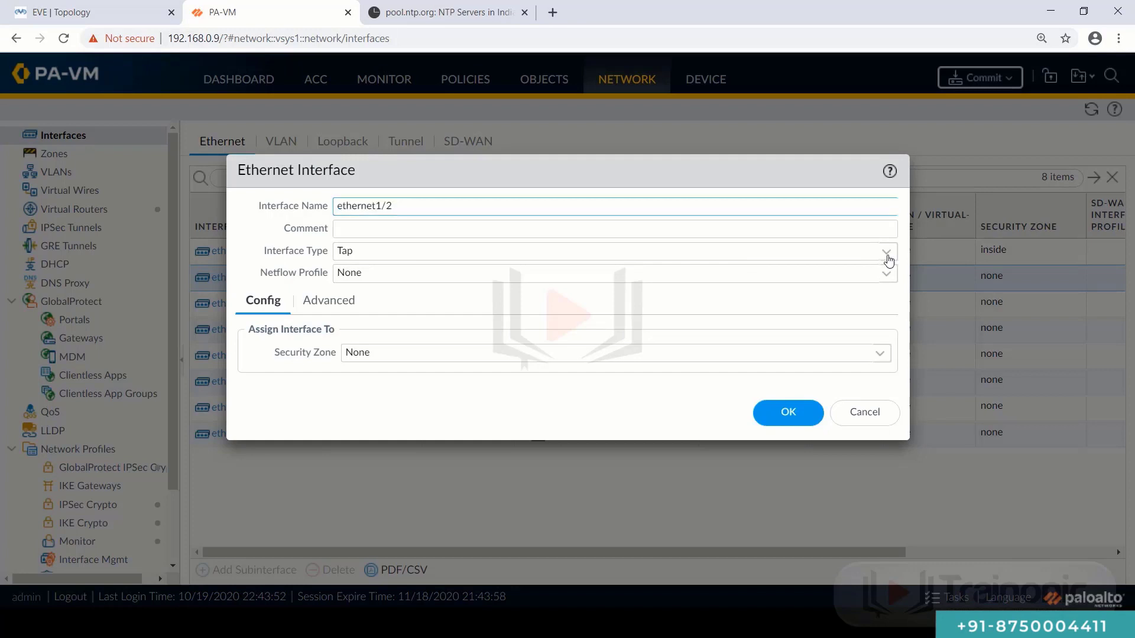
- Make ethernet1/2 Layer3 on the default virtual router in a new zone 'dmz1'
click(889, 260)
click(730, 357)
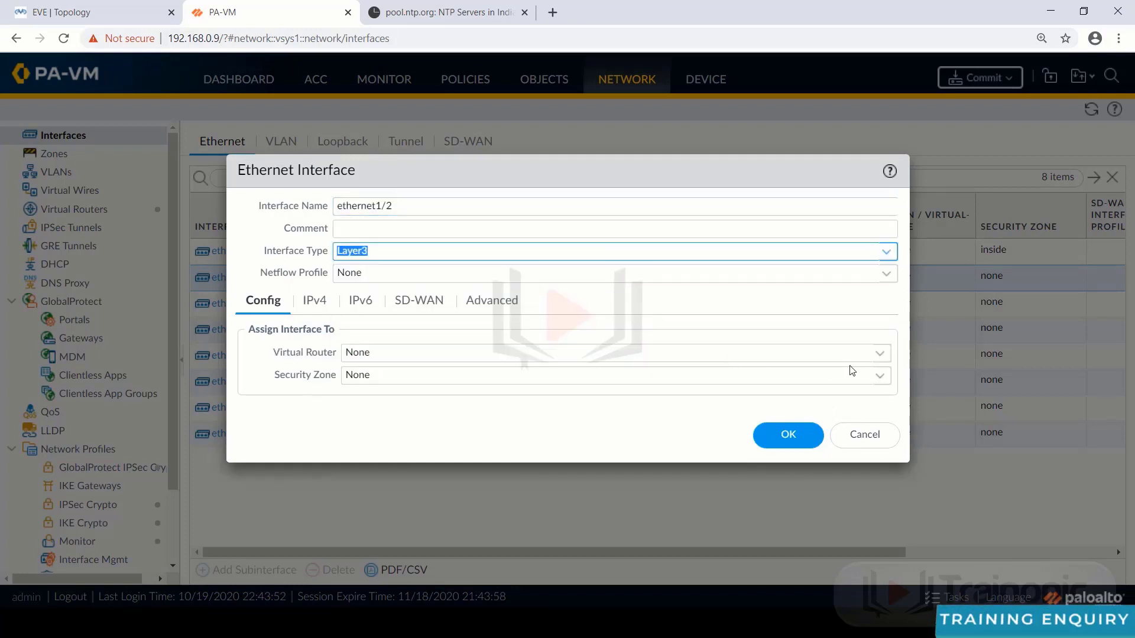
click(880, 353)
click(605, 395)
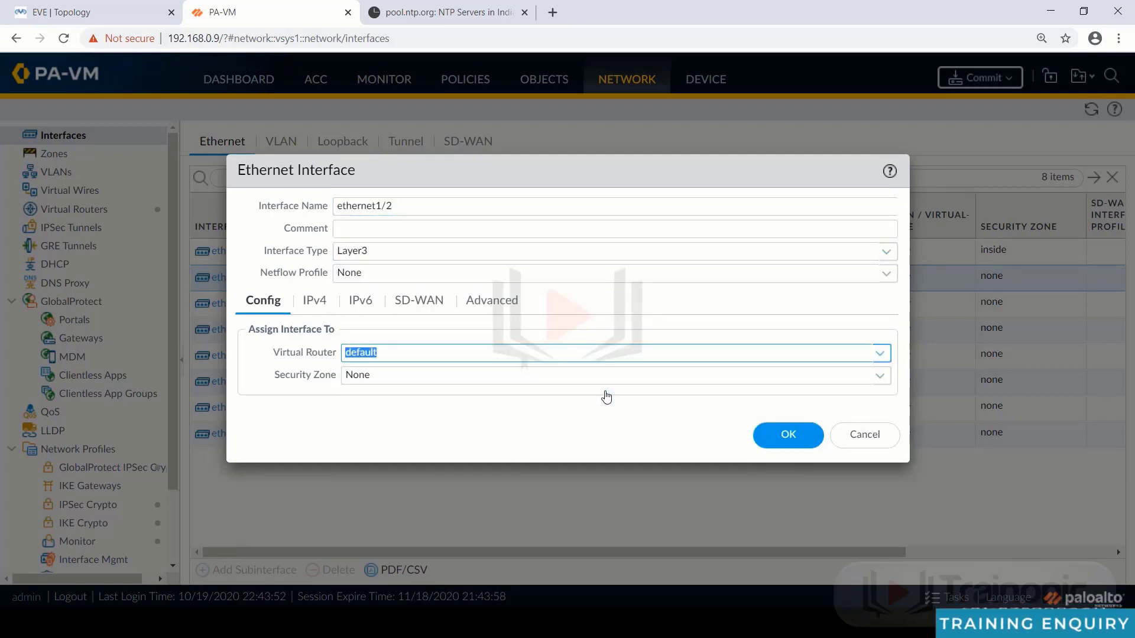
click(880, 376)
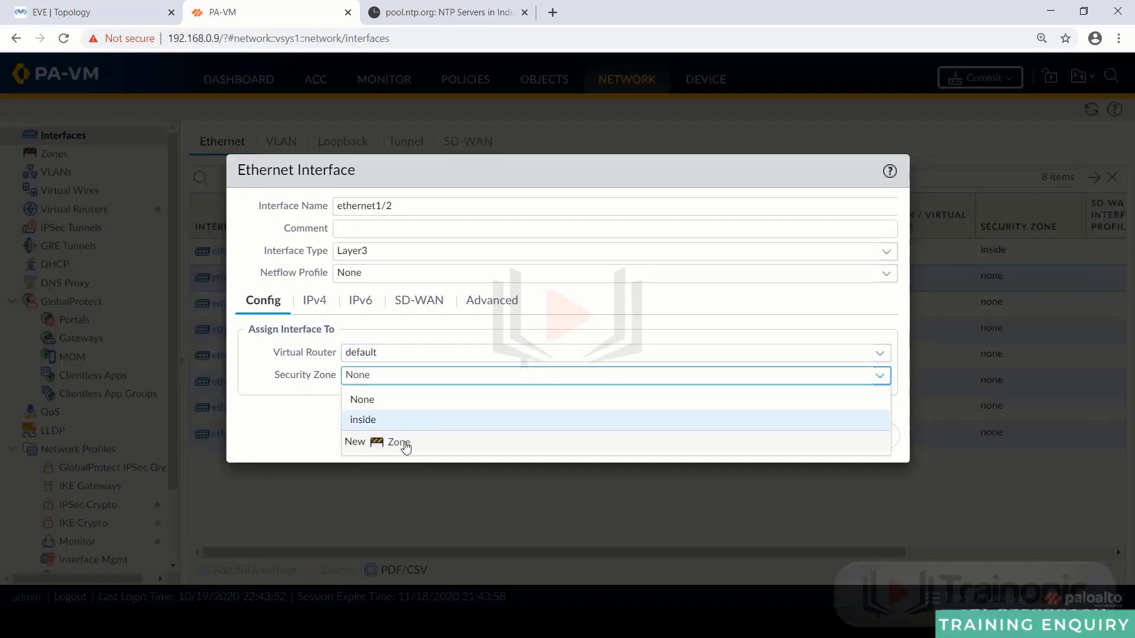
click(405, 444)
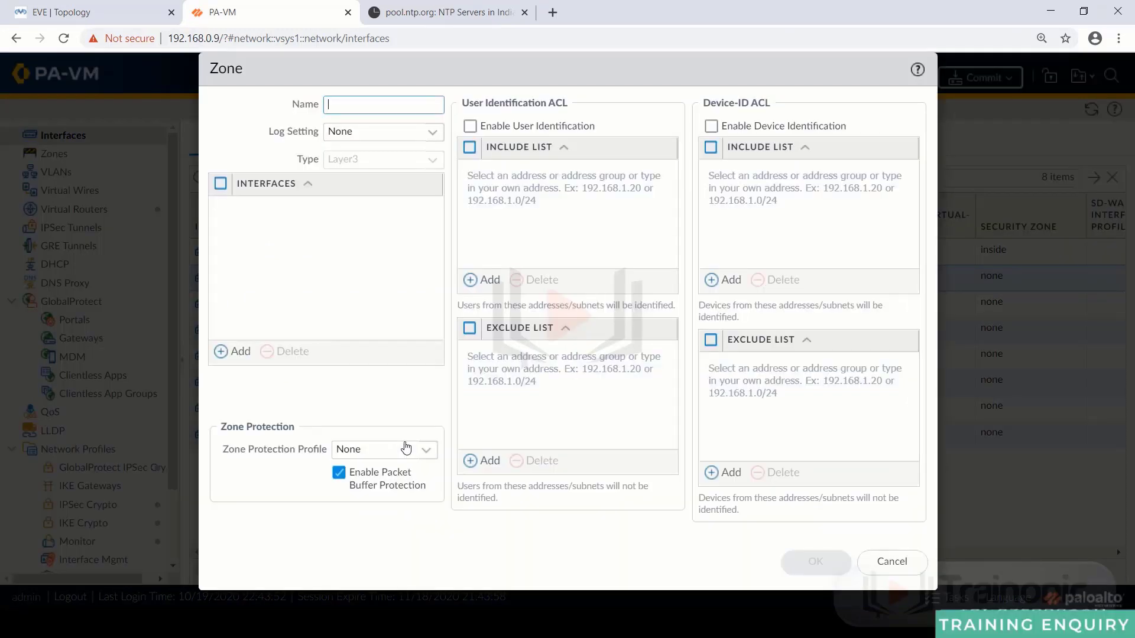
text(dmz1)
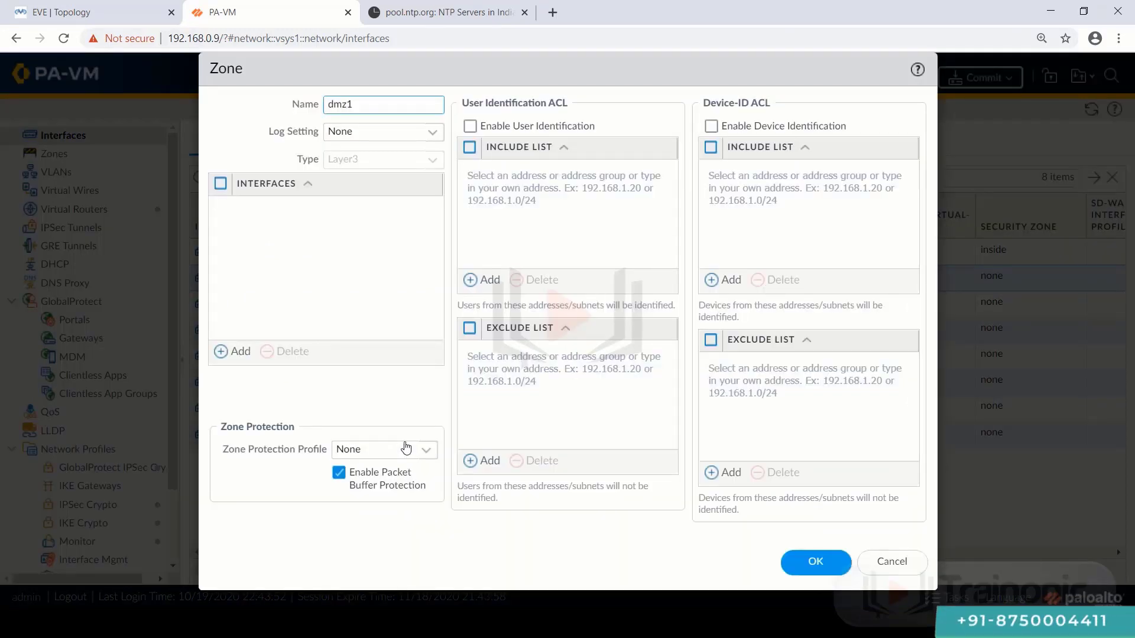
click(799, 562)
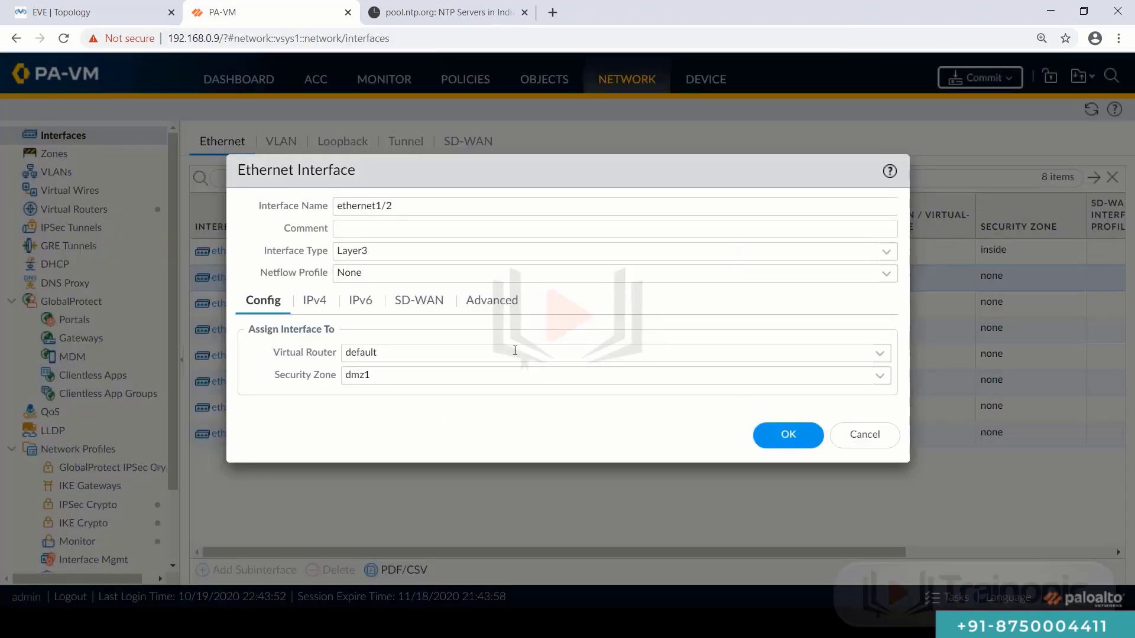
- Add IPv4 address 192.168.2.2/24, save ethernet1/2, and select ethernet1/3
click(320, 308)
click(261, 495)
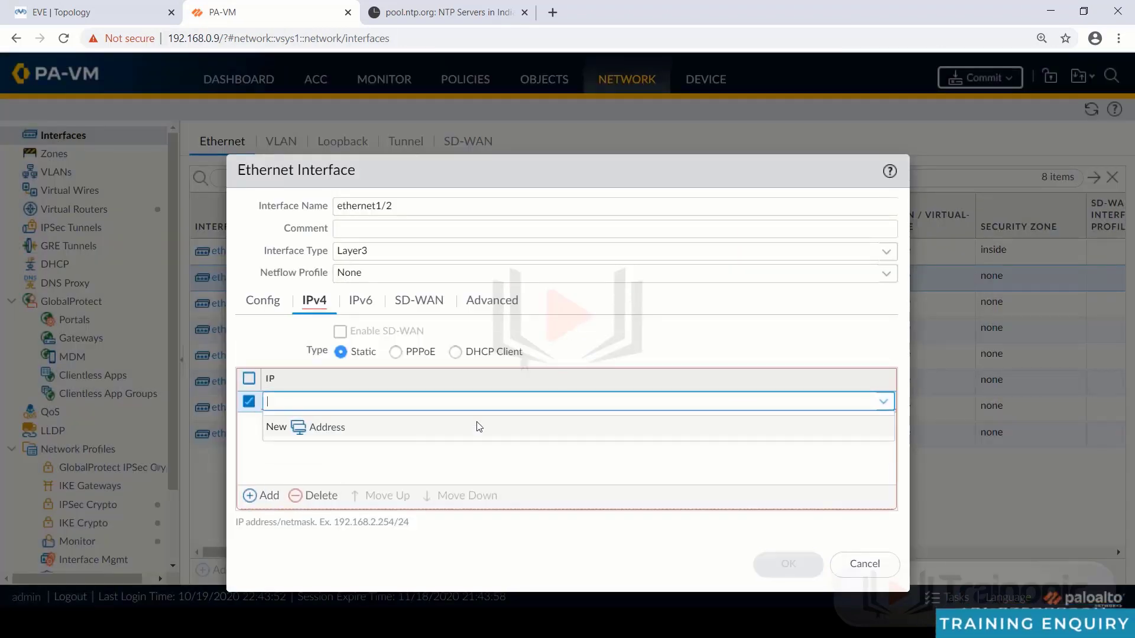
text(192.168.2.2/24)
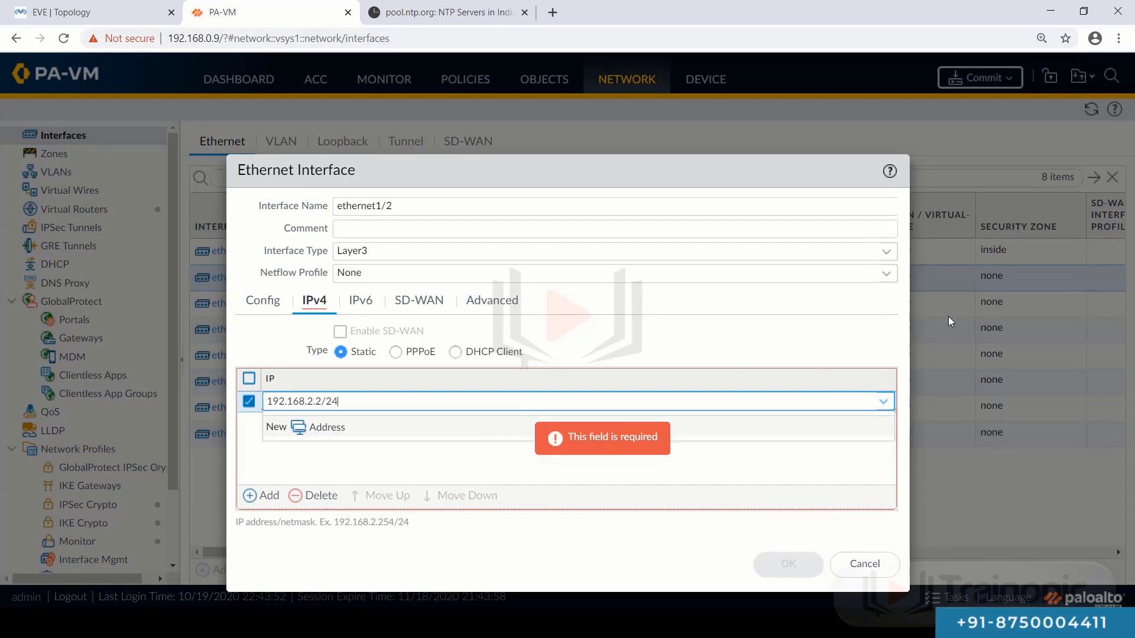
click(767, 350)
click(800, 561)
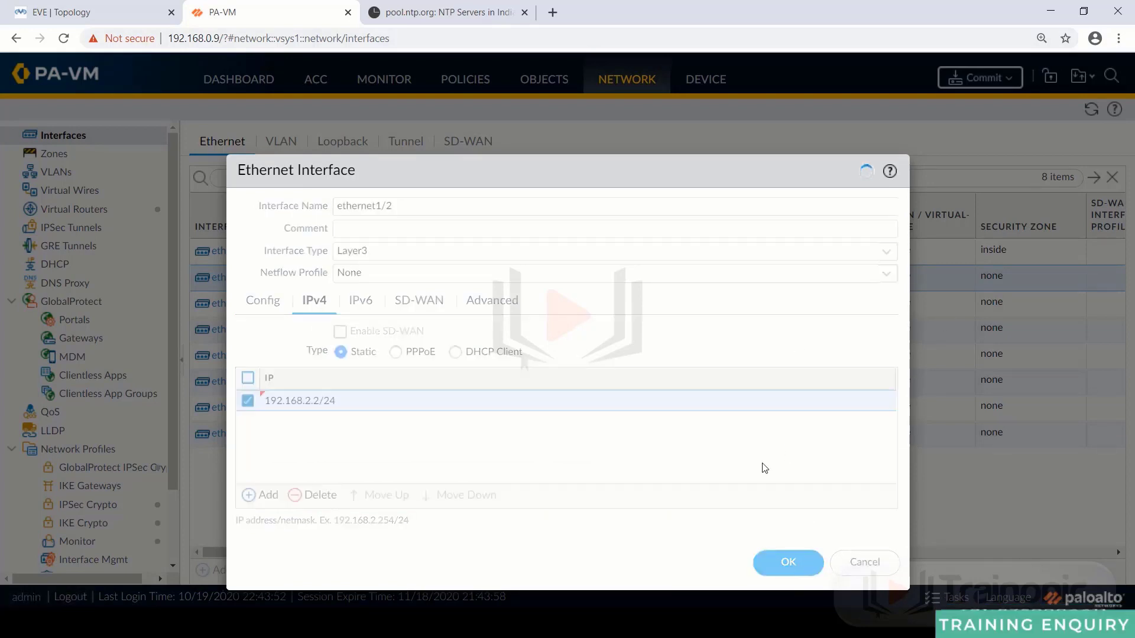
click(251, 305)
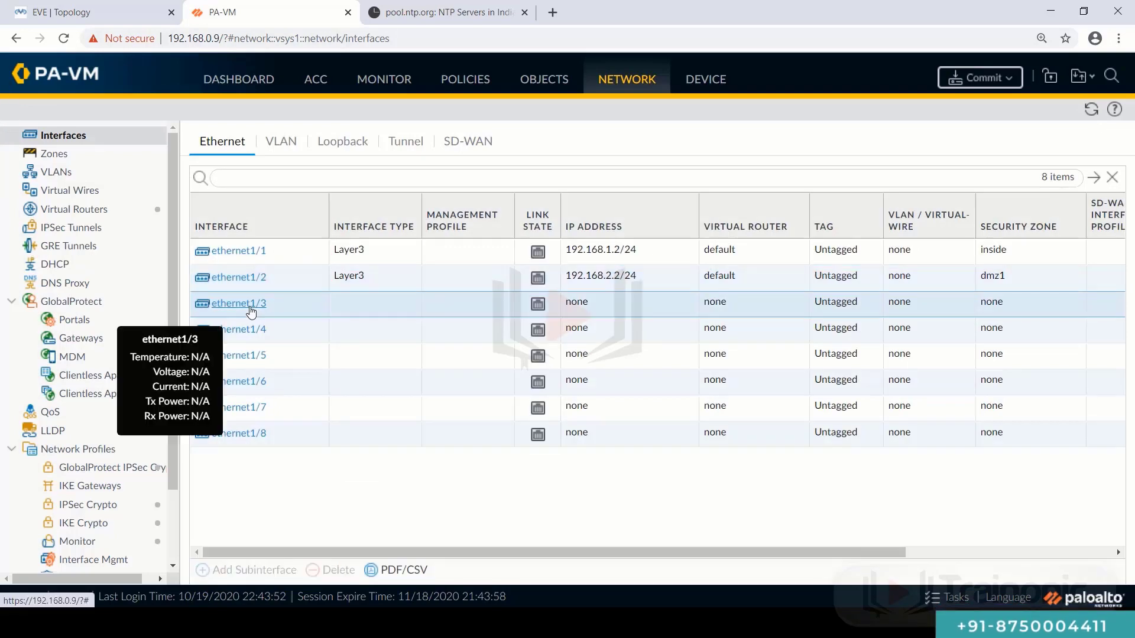
- Make ethernet1/3 Layer3 on the default virtual router in a new zone 'outside'
click(248, 304)
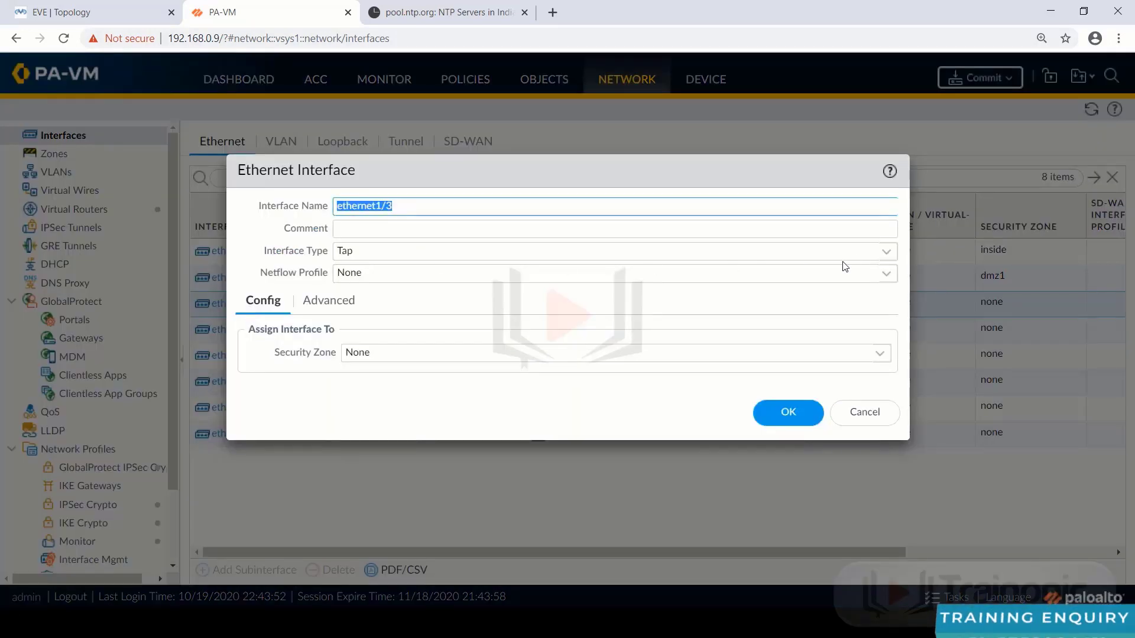
click(896, 256)
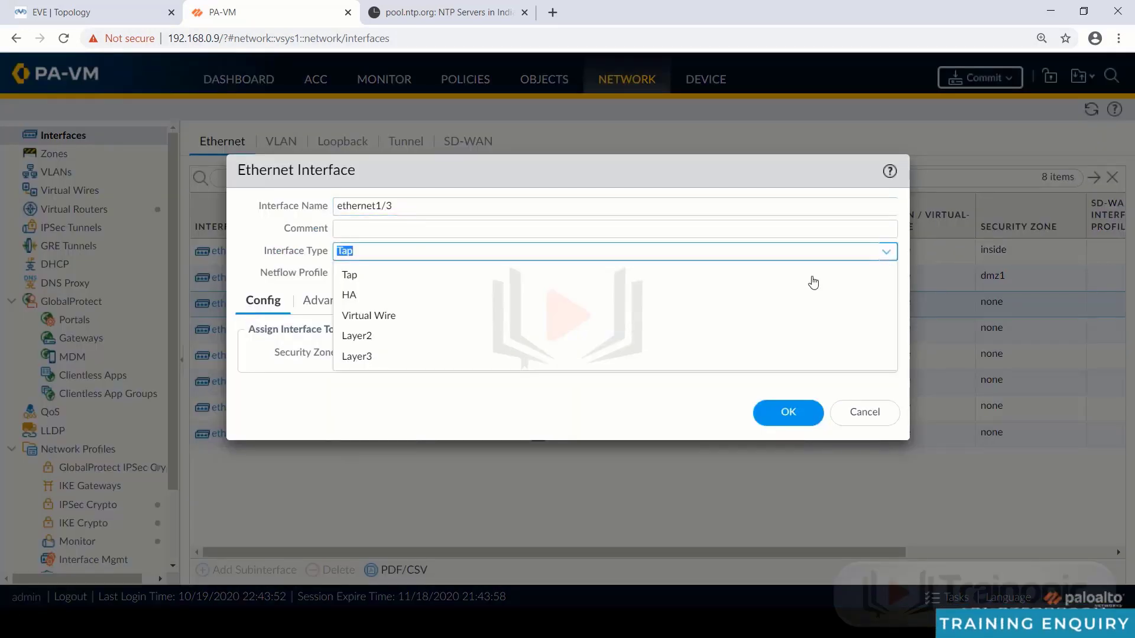
click(461, 355)
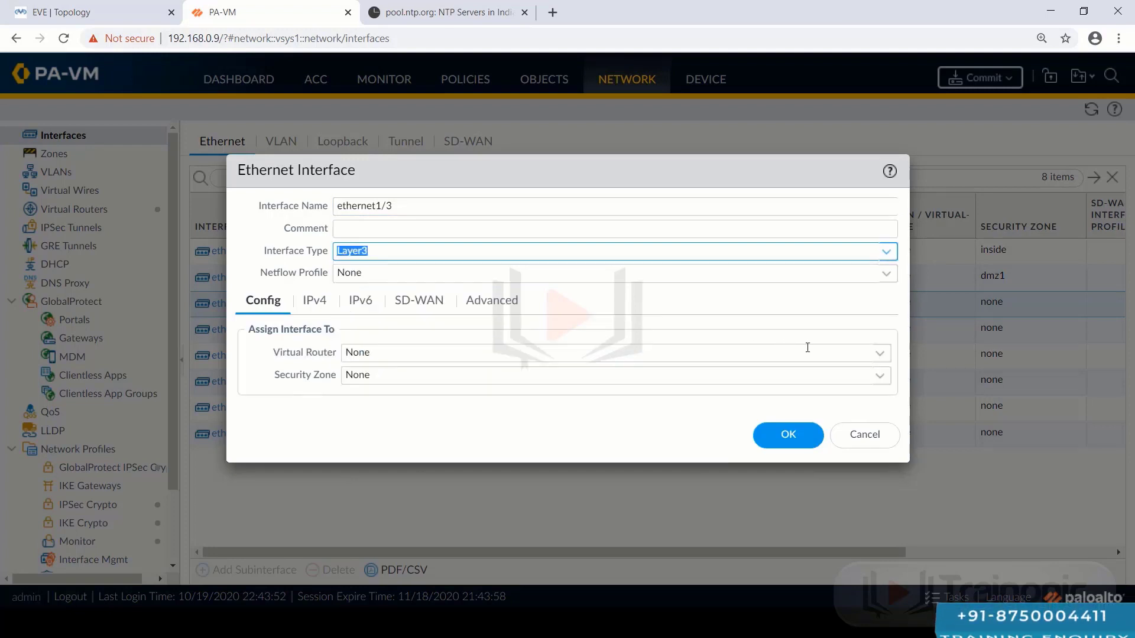
click(880, 354)
click(553, 402)
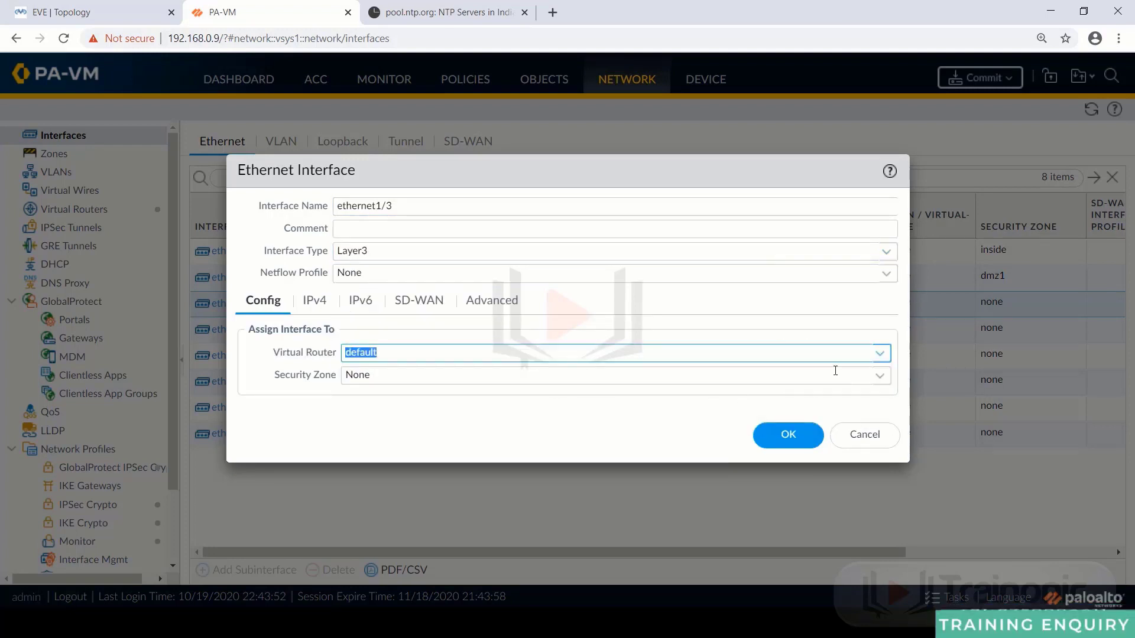
click(884, 380)
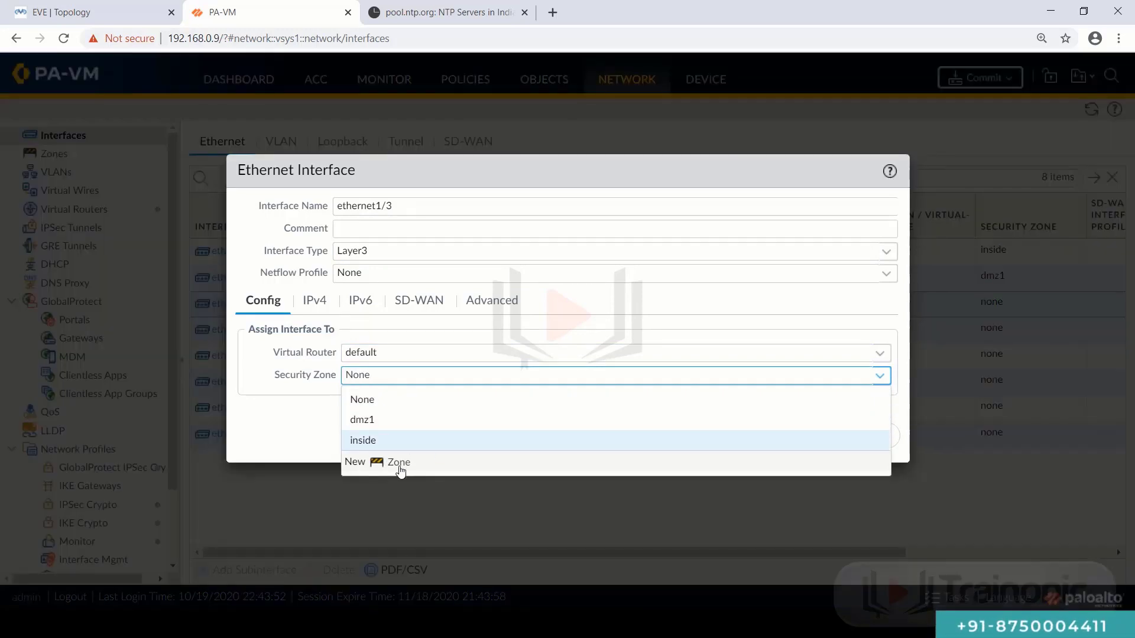
click(399, 463)
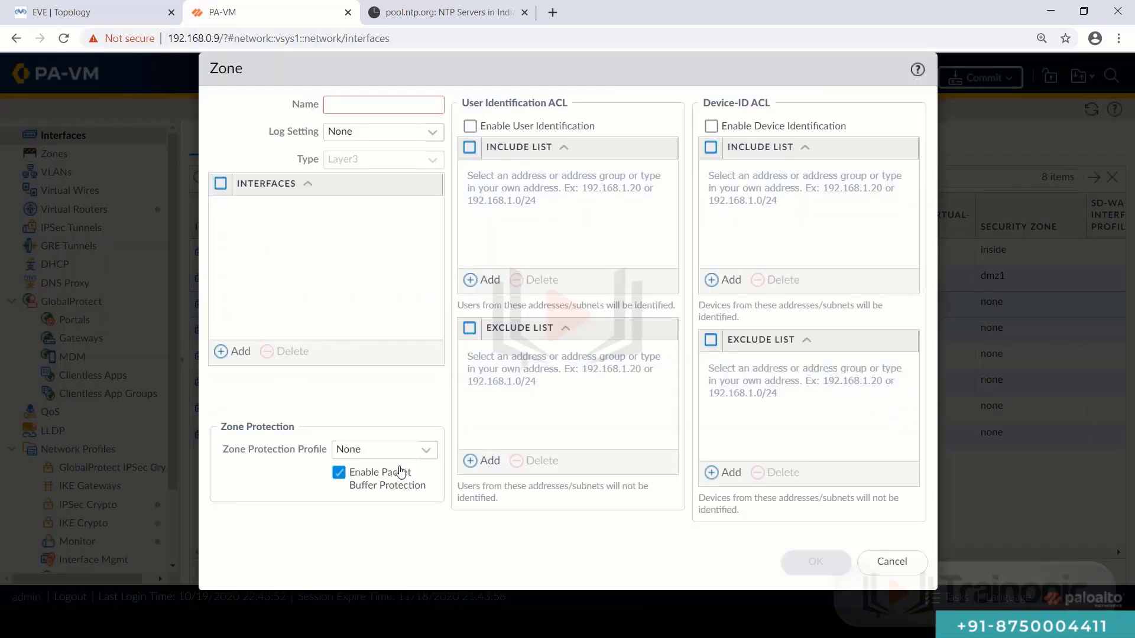
text(outside)
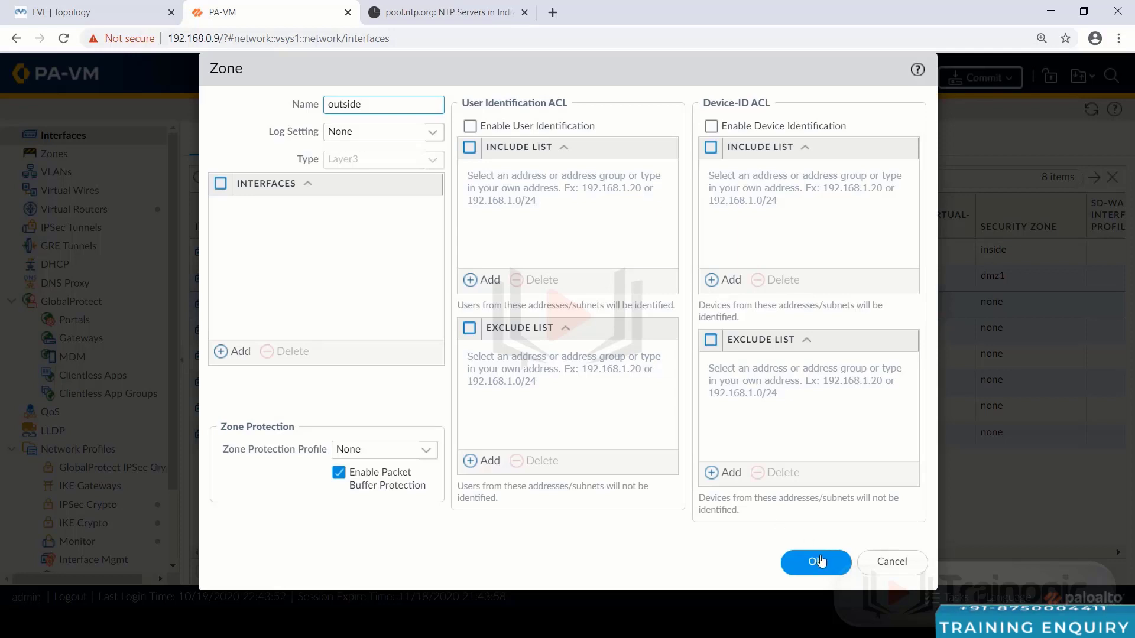
click(815, 561)
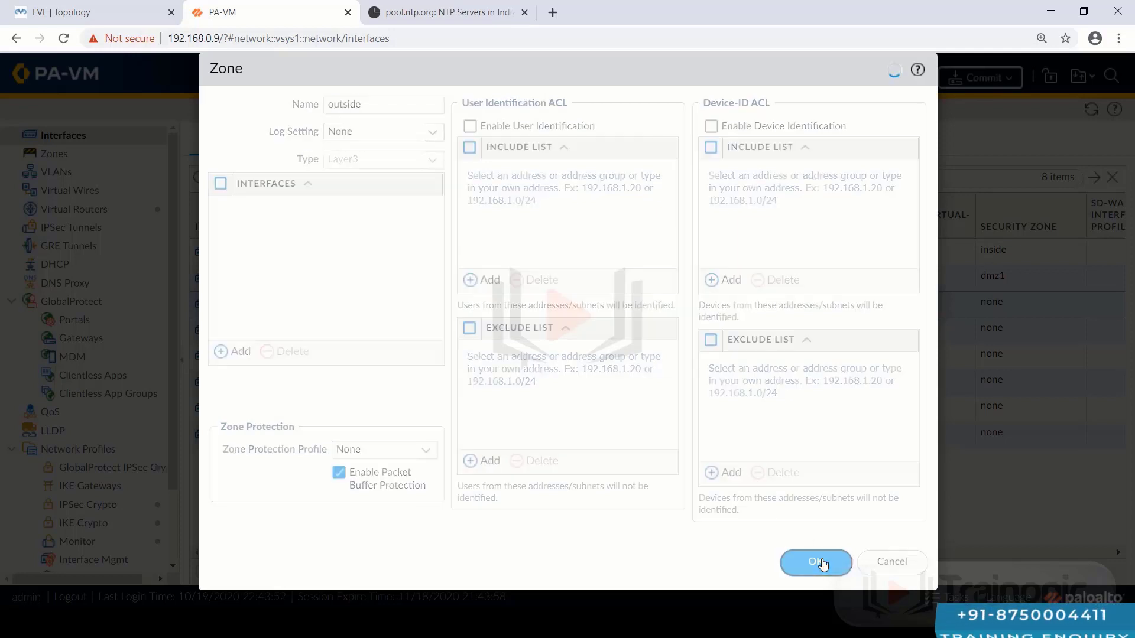
- Add IPv4 address 192.168.3.2/24, save ethernet1/3, and open ethernet1/4
click(314, 300)
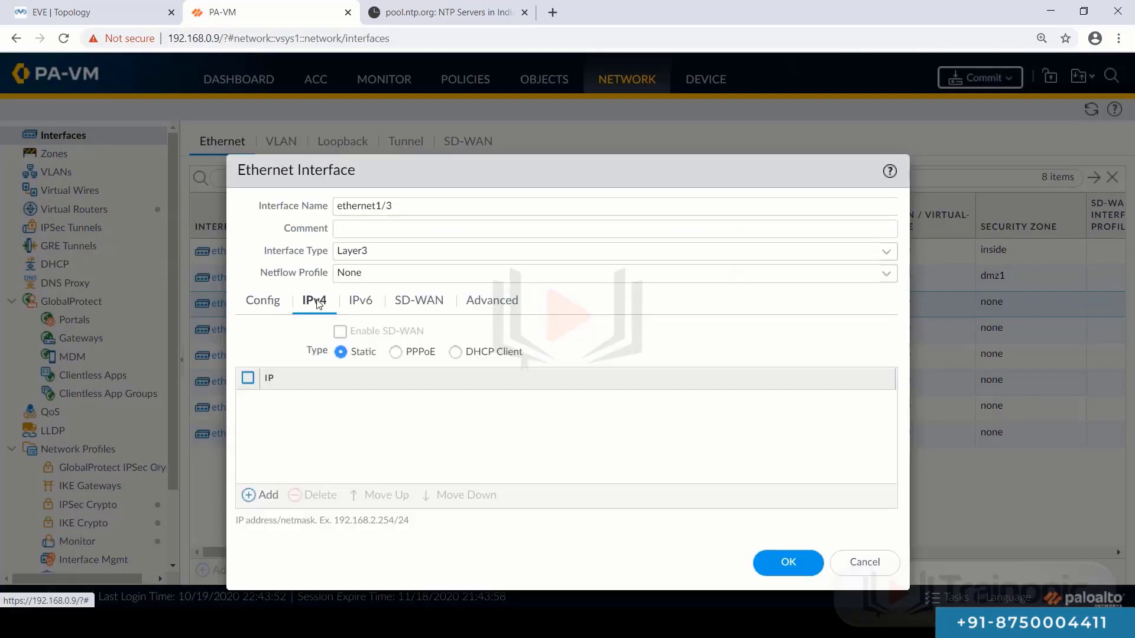
click(257, 497)
text(1)
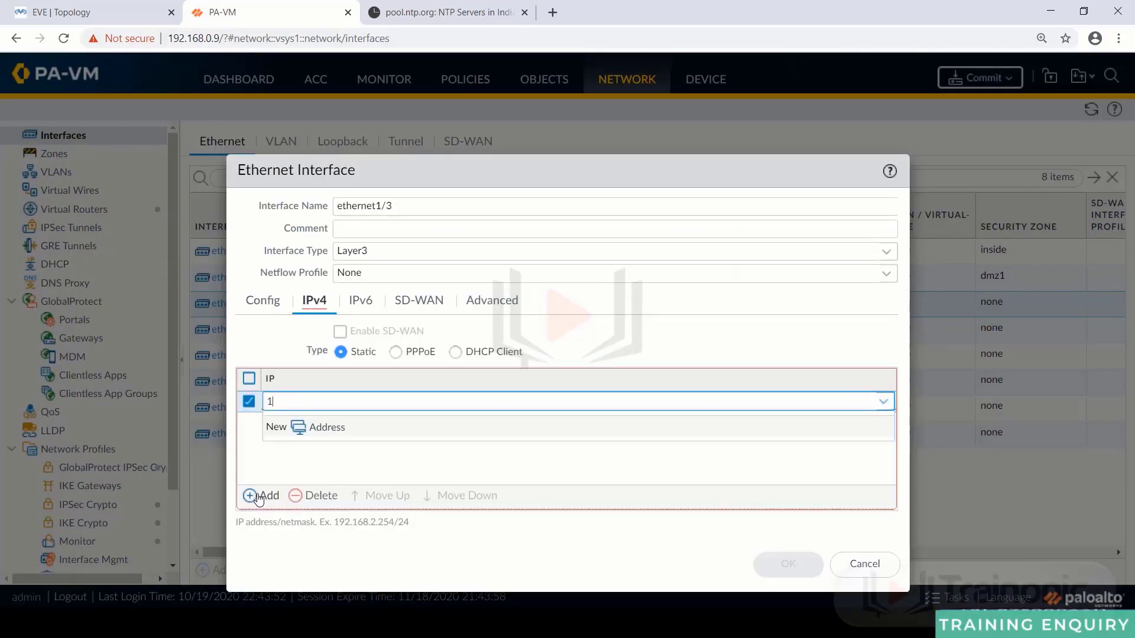
text(92)
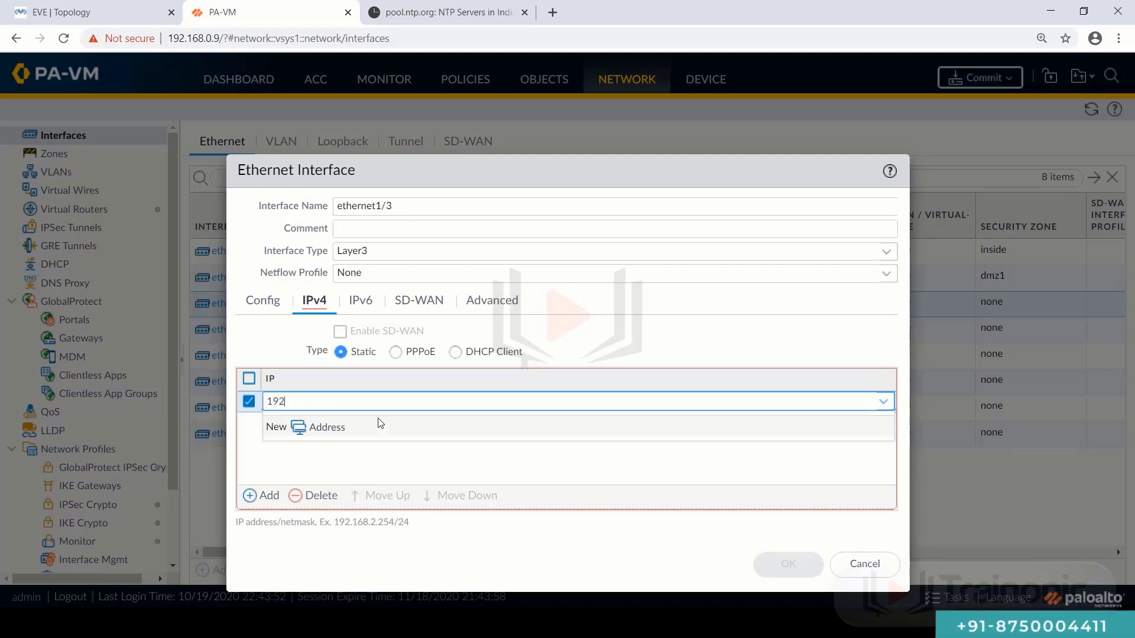
text(.168.3.2/24)
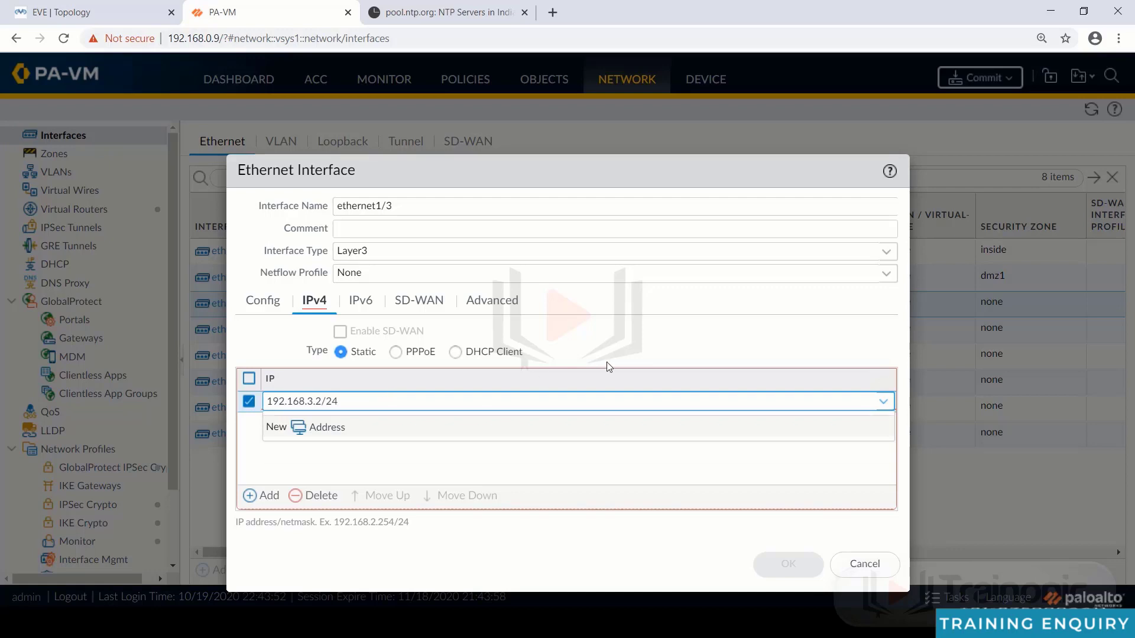
click(577, 348)
click(786, 564)
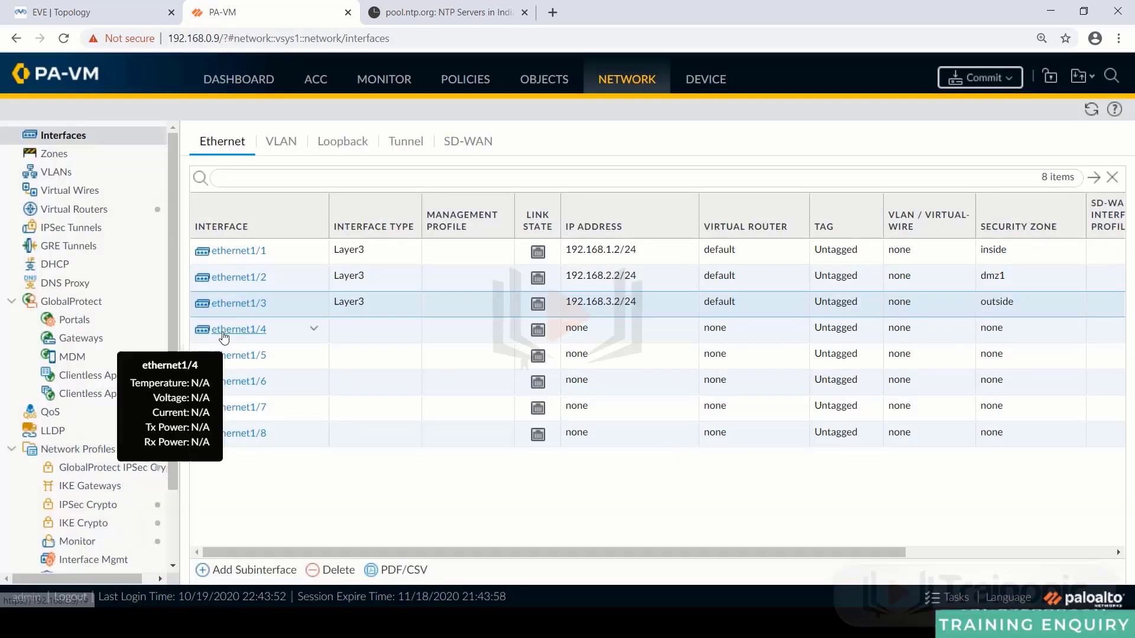
click(235, 331)
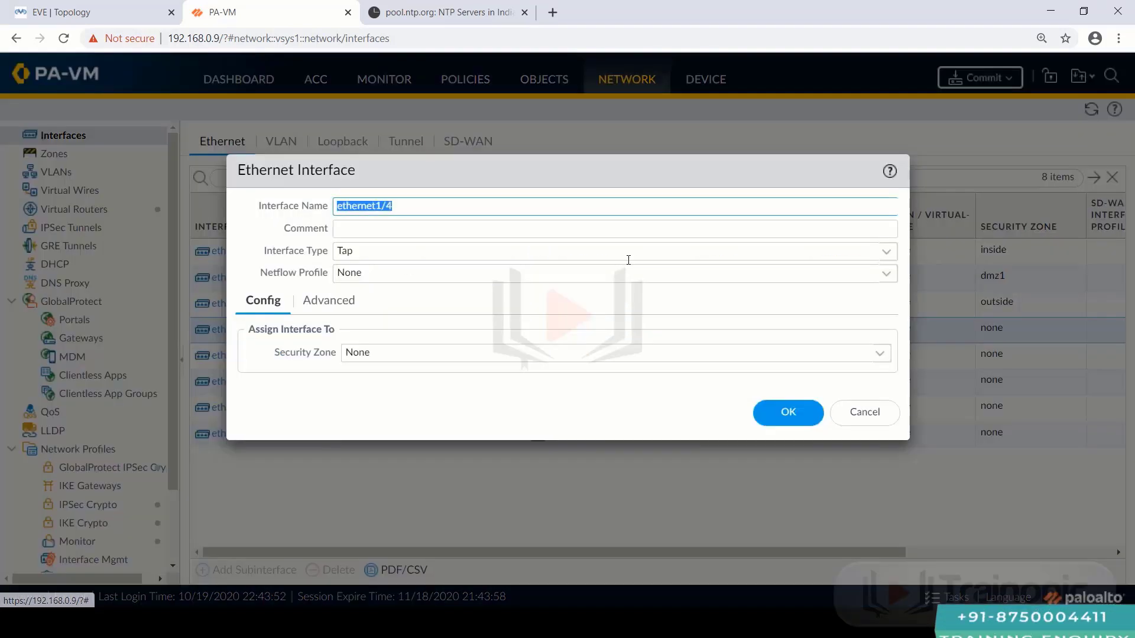
- Make ethernet1/4 Layer3 on the default virtual router in a new zone 'dmz2'
click(885, 262)
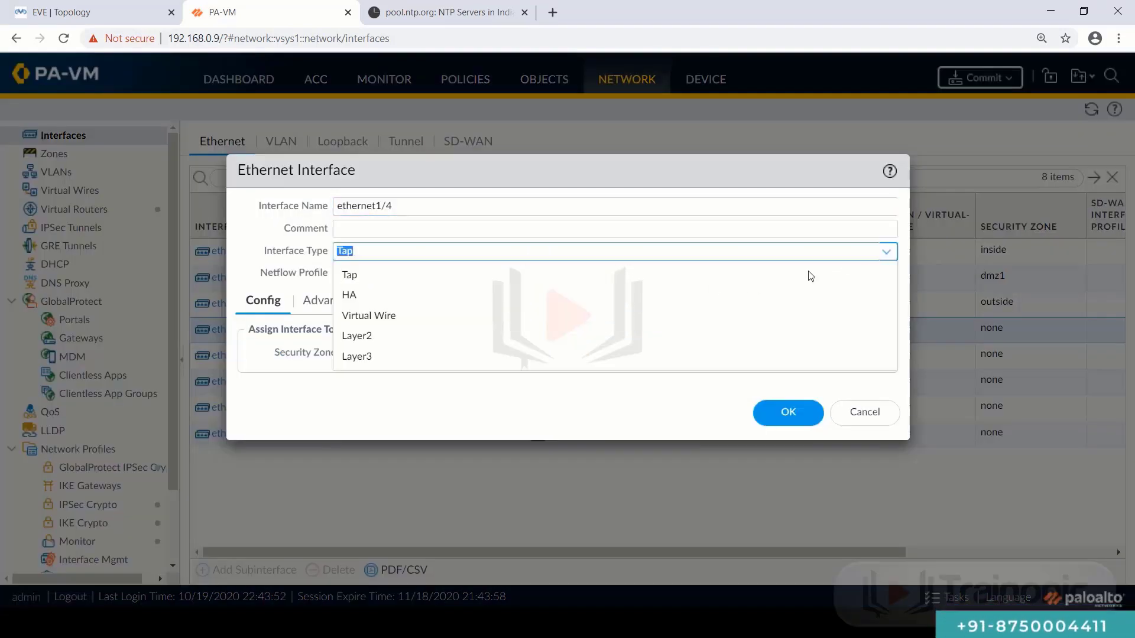
click(580, 357)
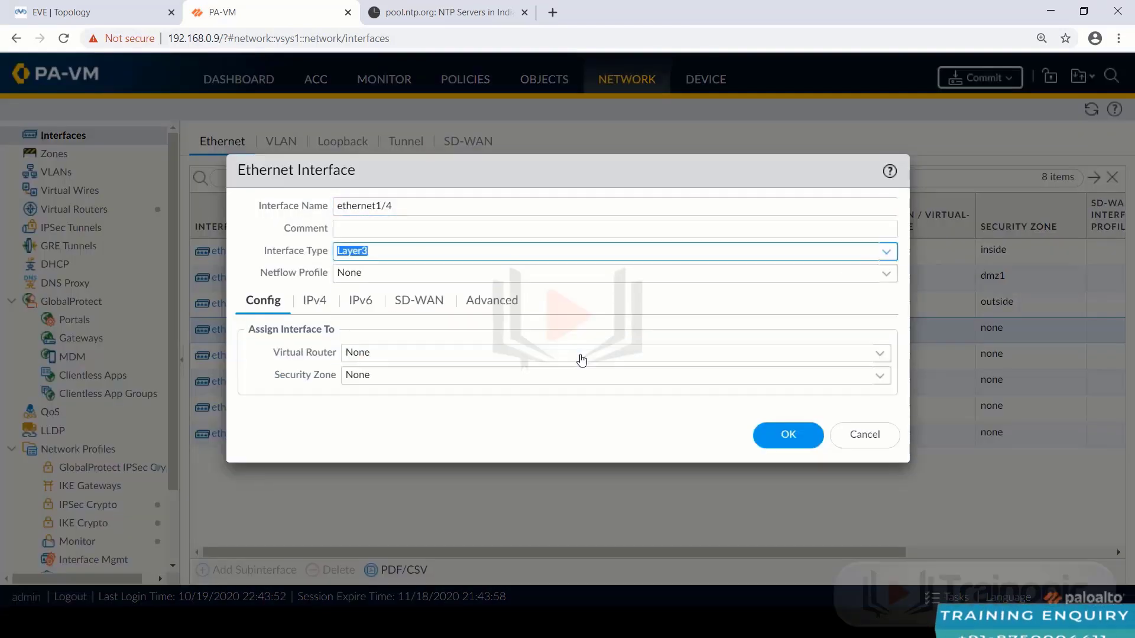
click(879, 354)
click(537, 398)
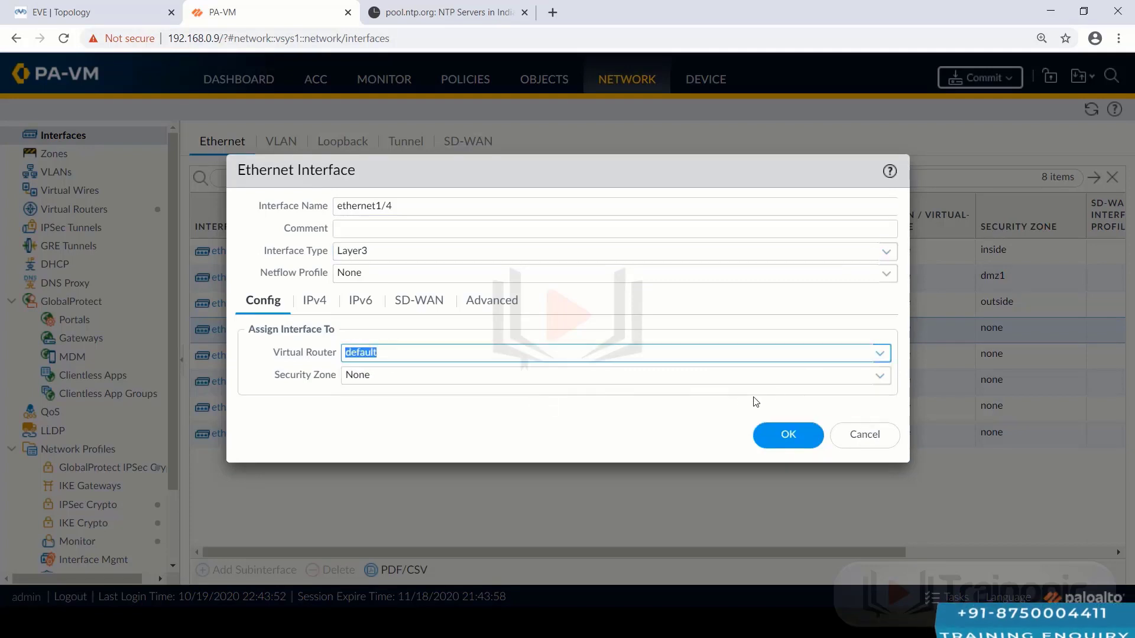
click(883, 378)
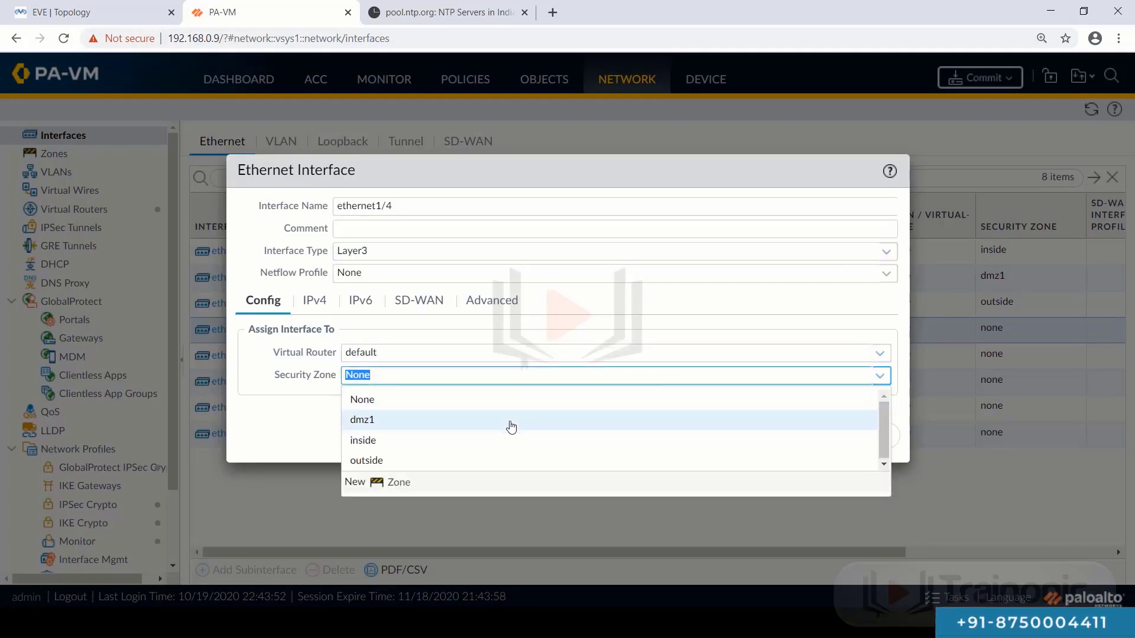
click(406, 484)
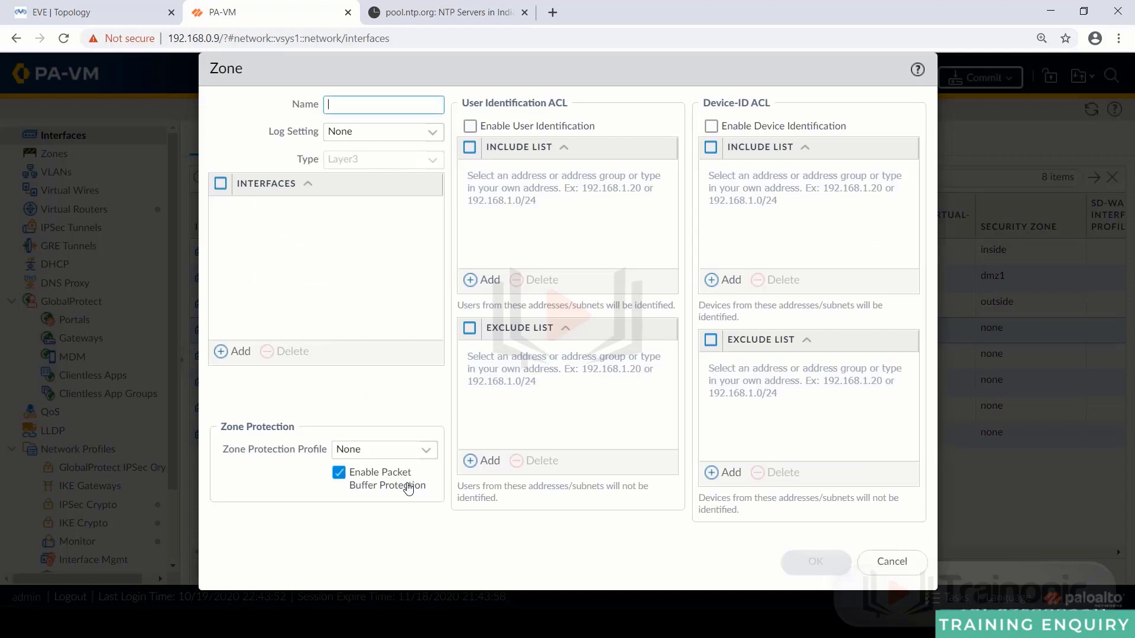
text(dmz2)
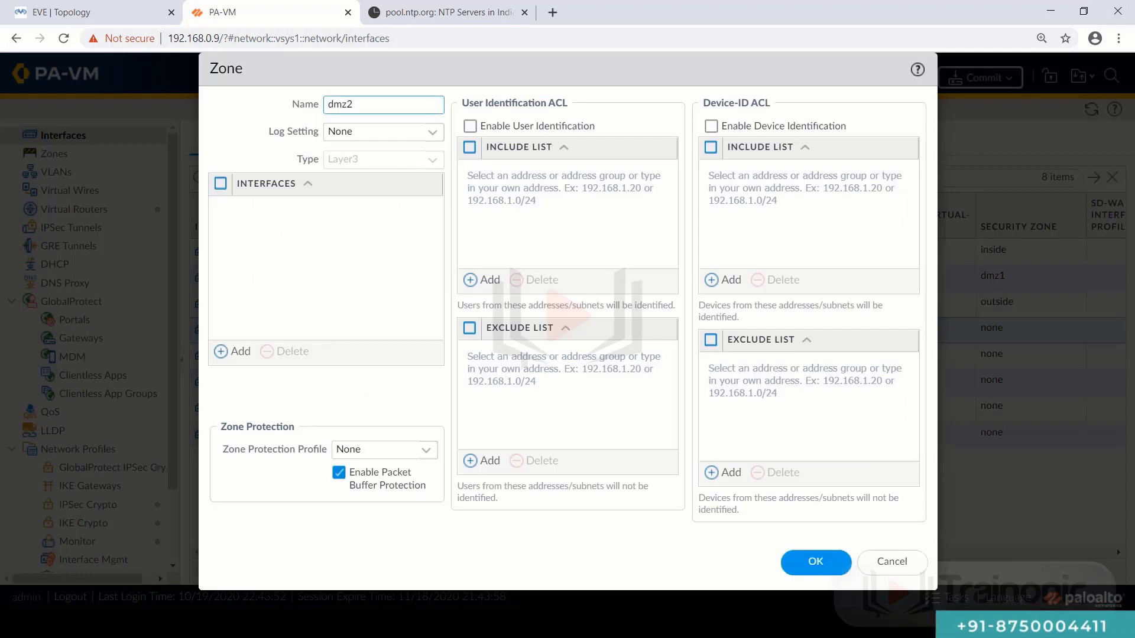
click(807, 563)
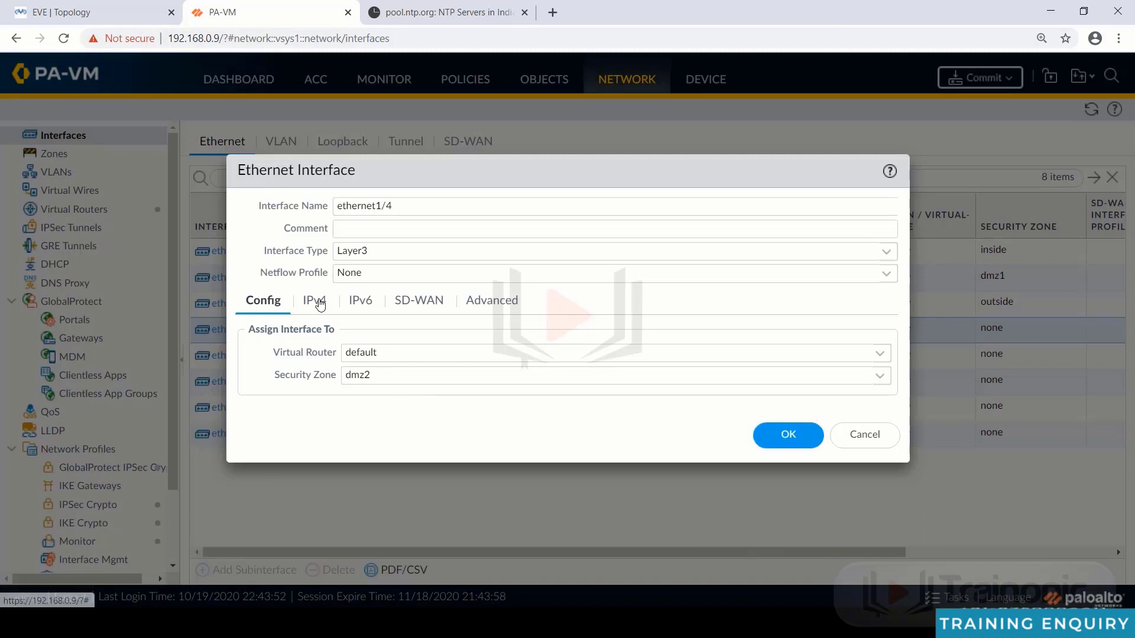
- Add IPv4 address 192.168.4.2/24 to ethernet1/4 and save the interface
click(314, 300)
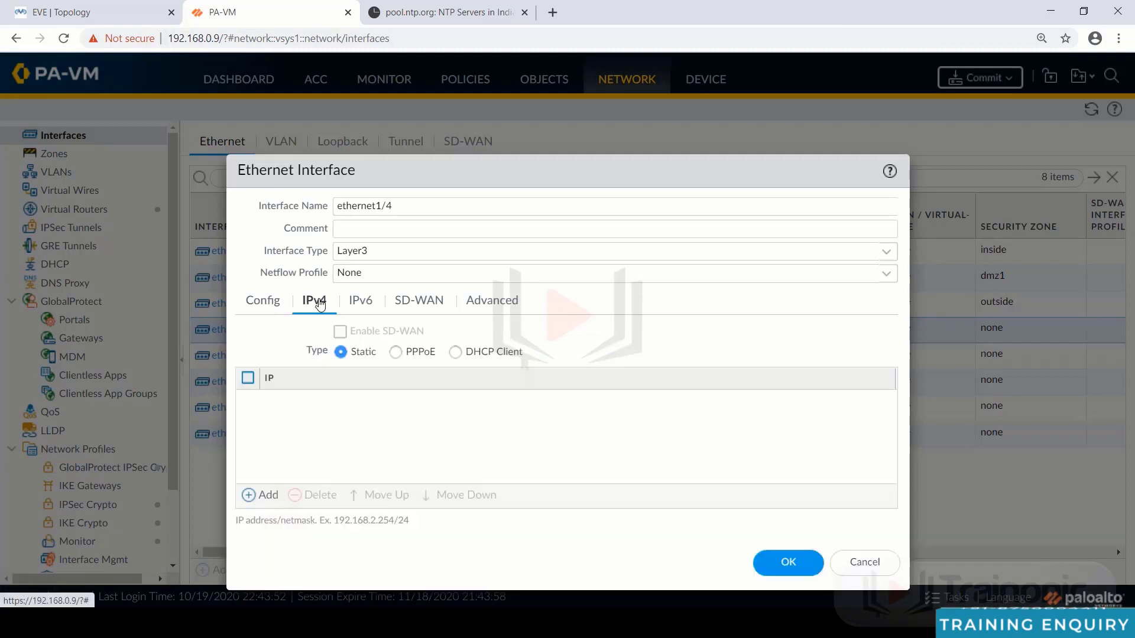
click(248, 495)
text(192)
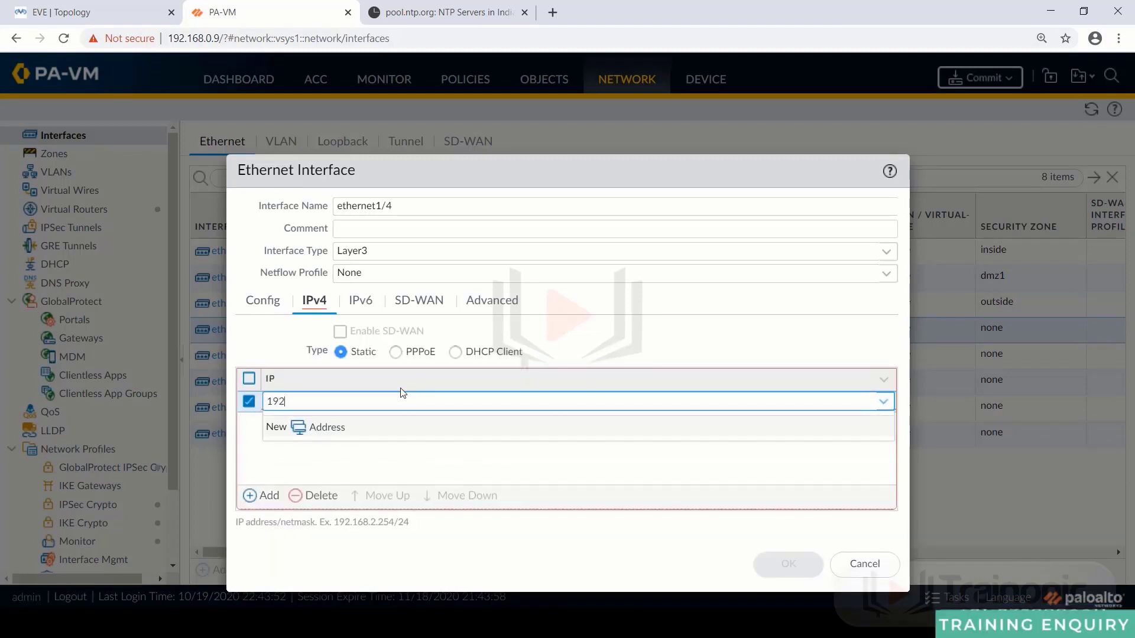
text(.168.4.2/24)
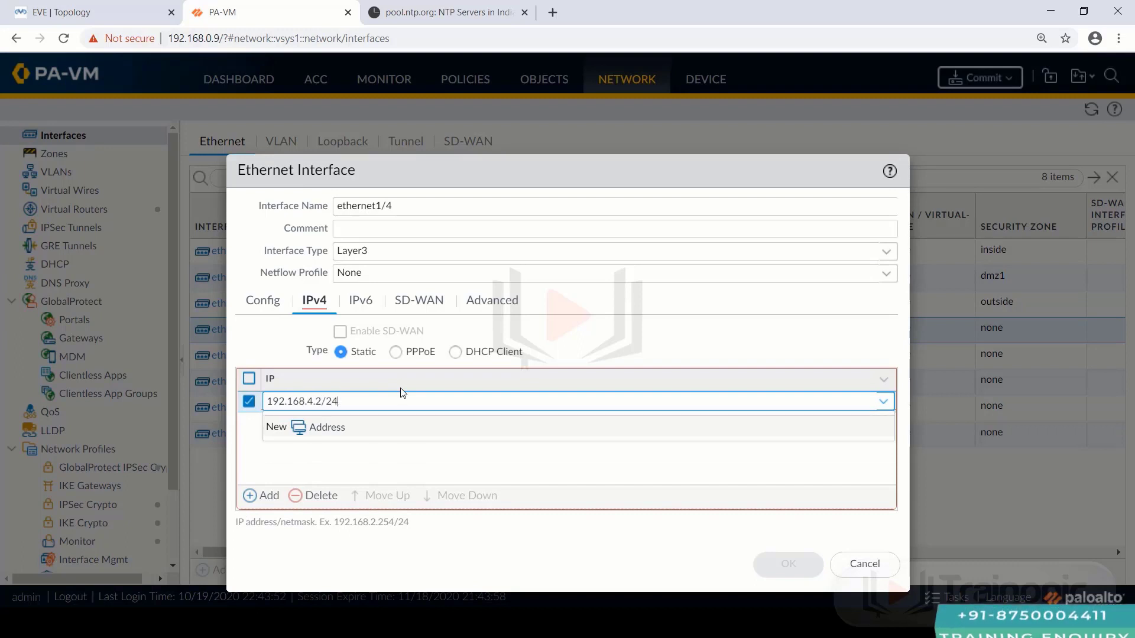
click(662, 355)
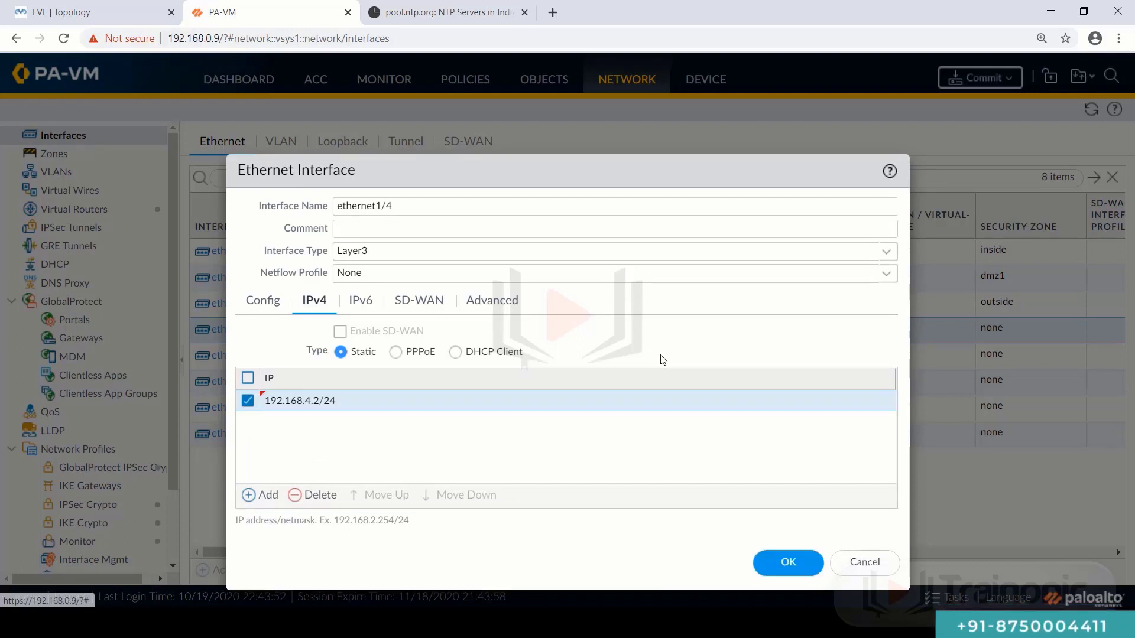
click(770, 566)
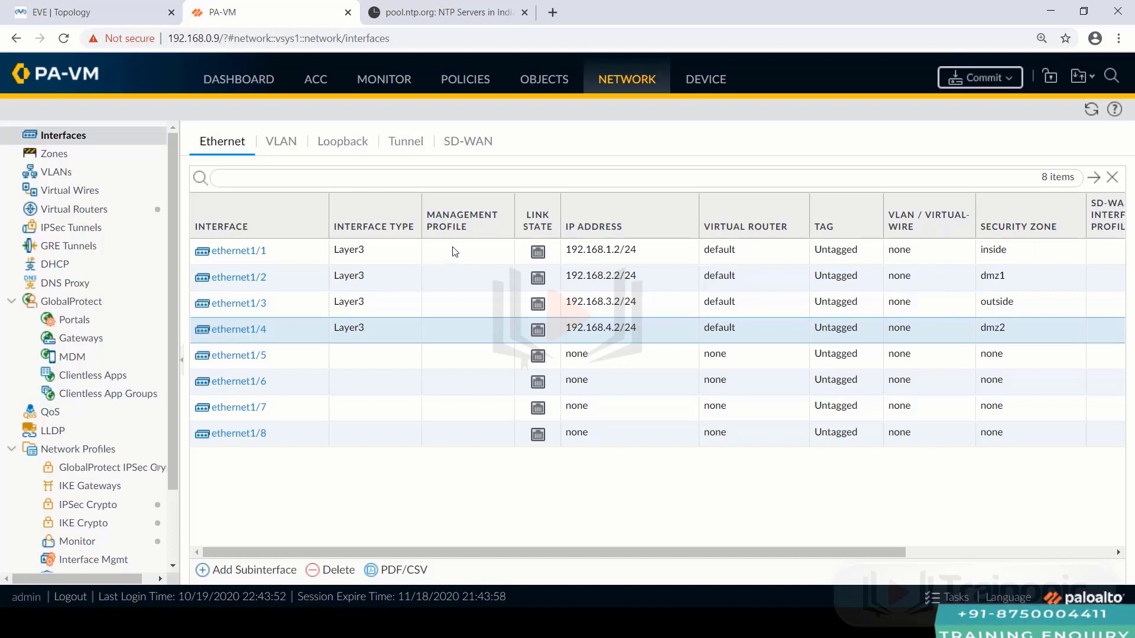
- Commit the pending changes and close the report once 'Configuration committed successfully' appears
click(973, 83)
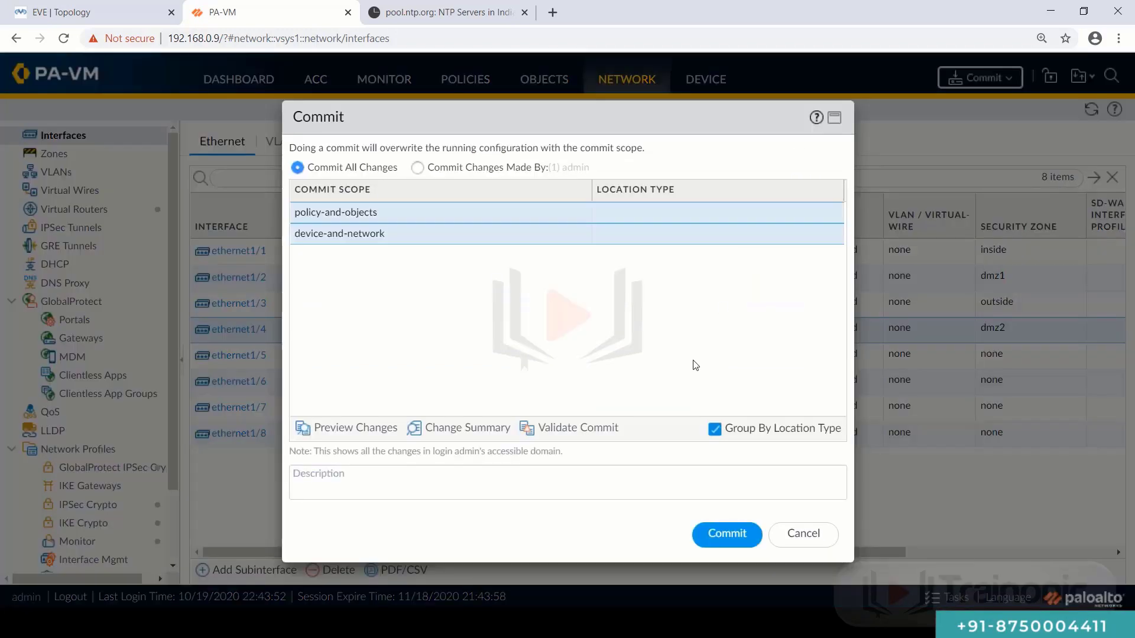
click(722, 533)
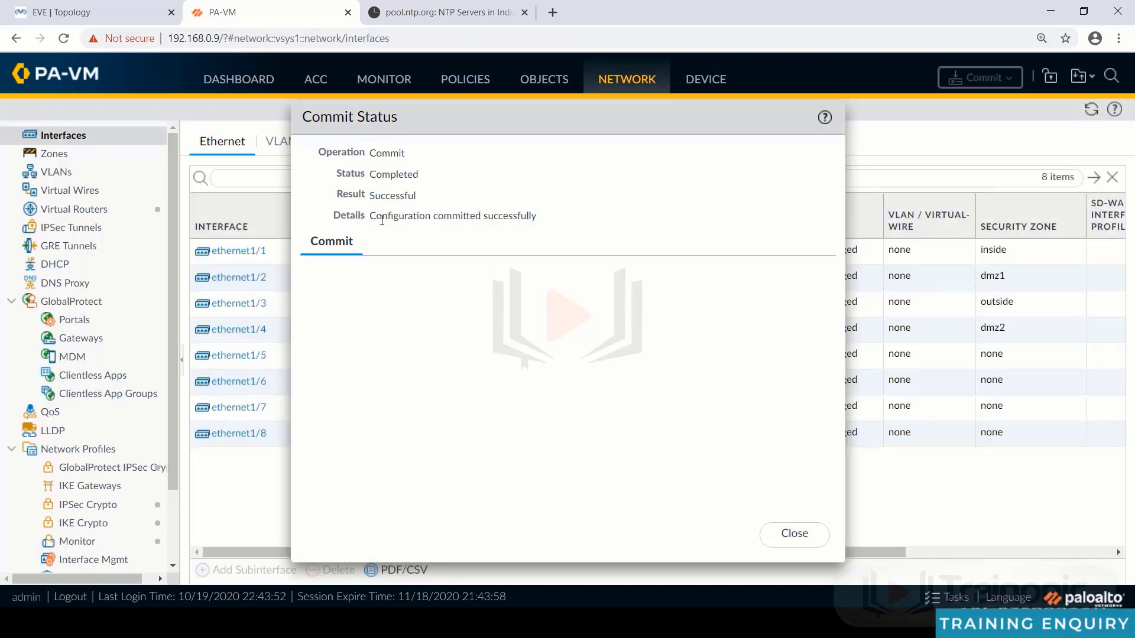
drag(371, 215, 547, 216)
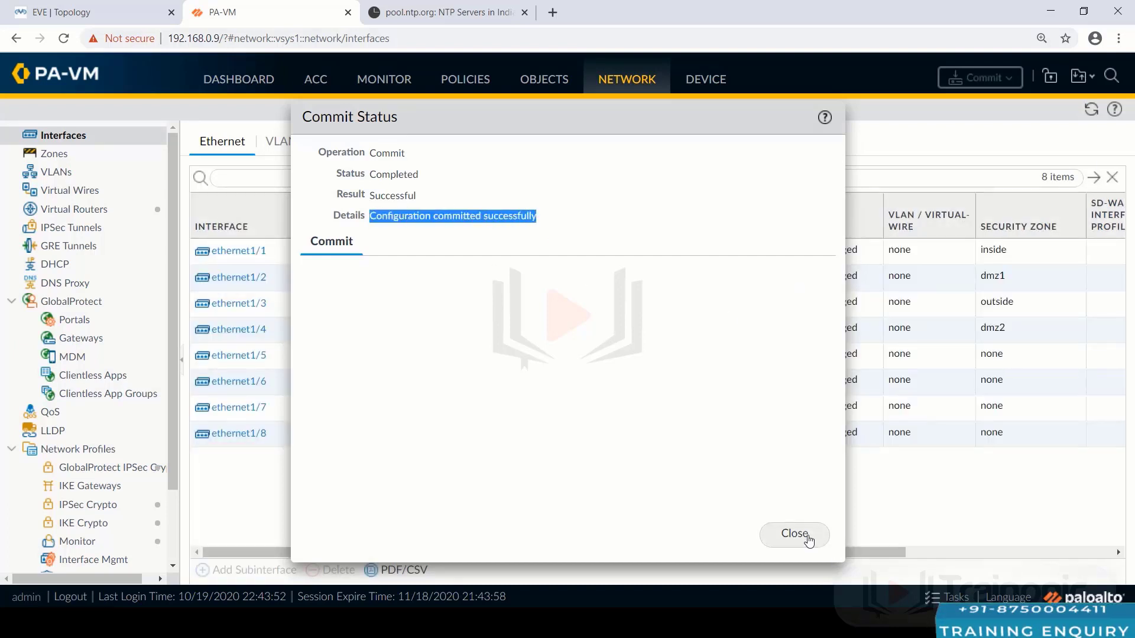
click(795, 533)
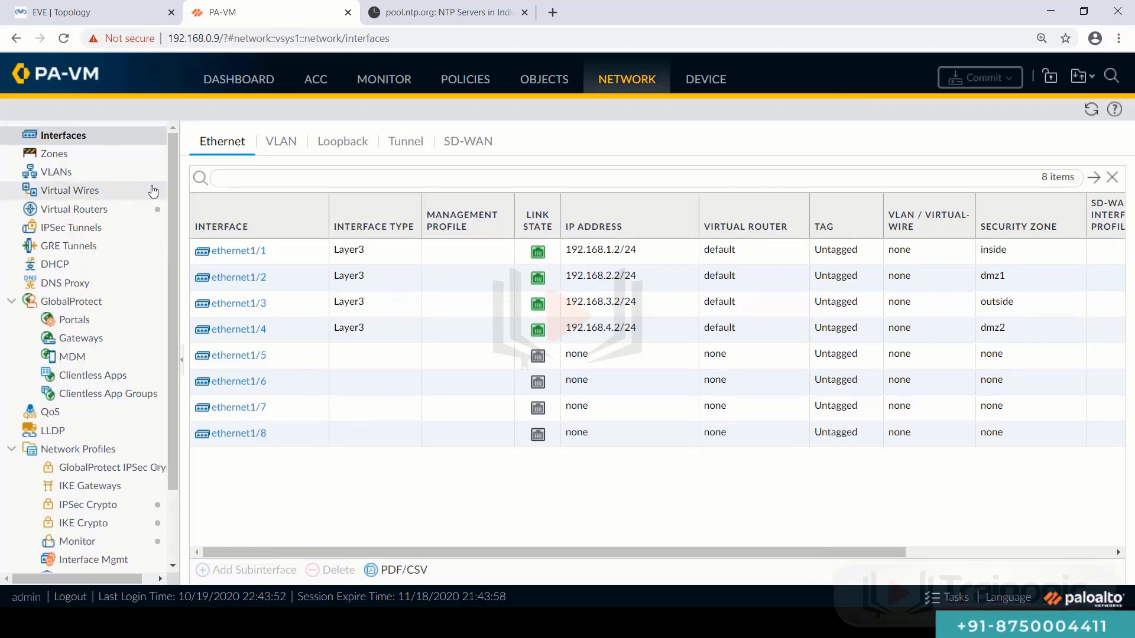
- Inspect the default virtual router's forwarding table, stepping through the 192.168.1–4 routes
click(57, 214)
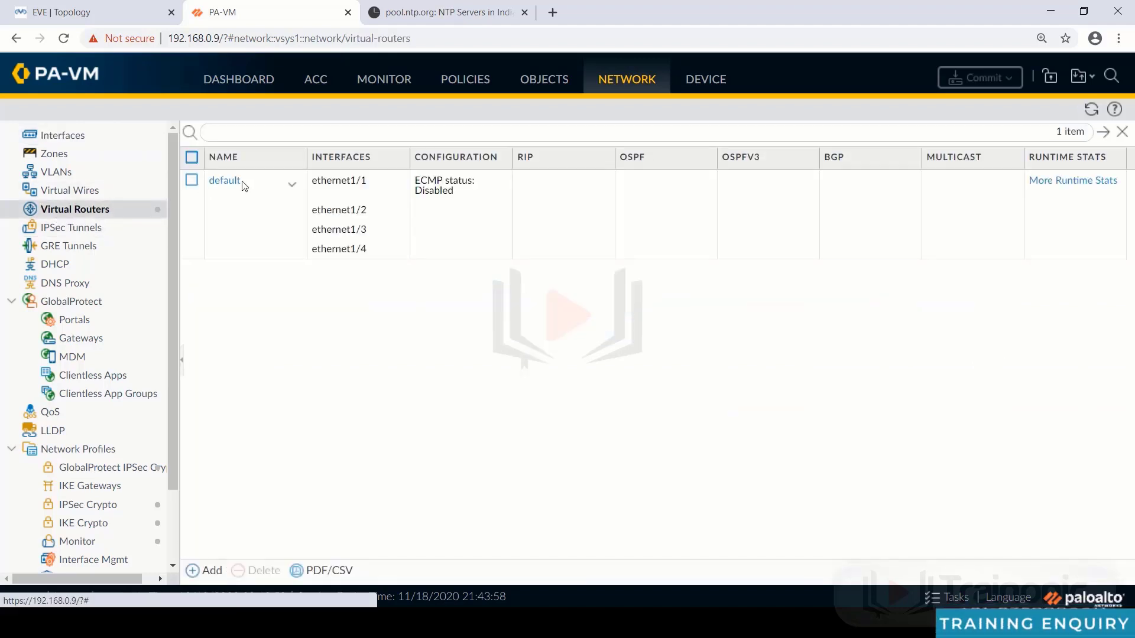
click(1073, 181)
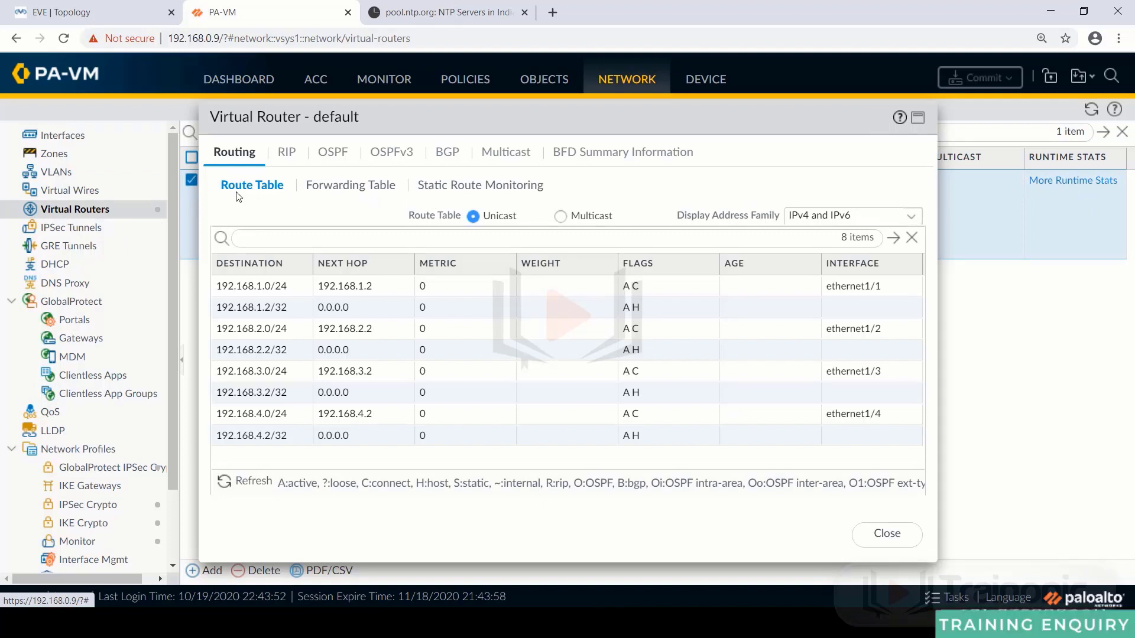
click(336, 189)
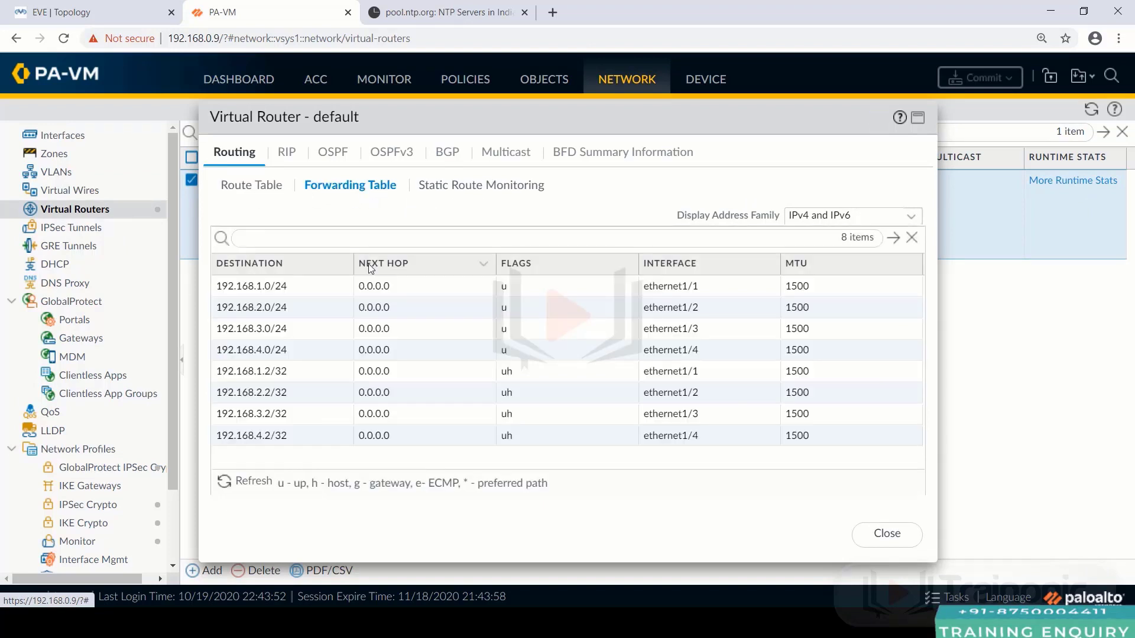
click(312, 294)
key(Down)
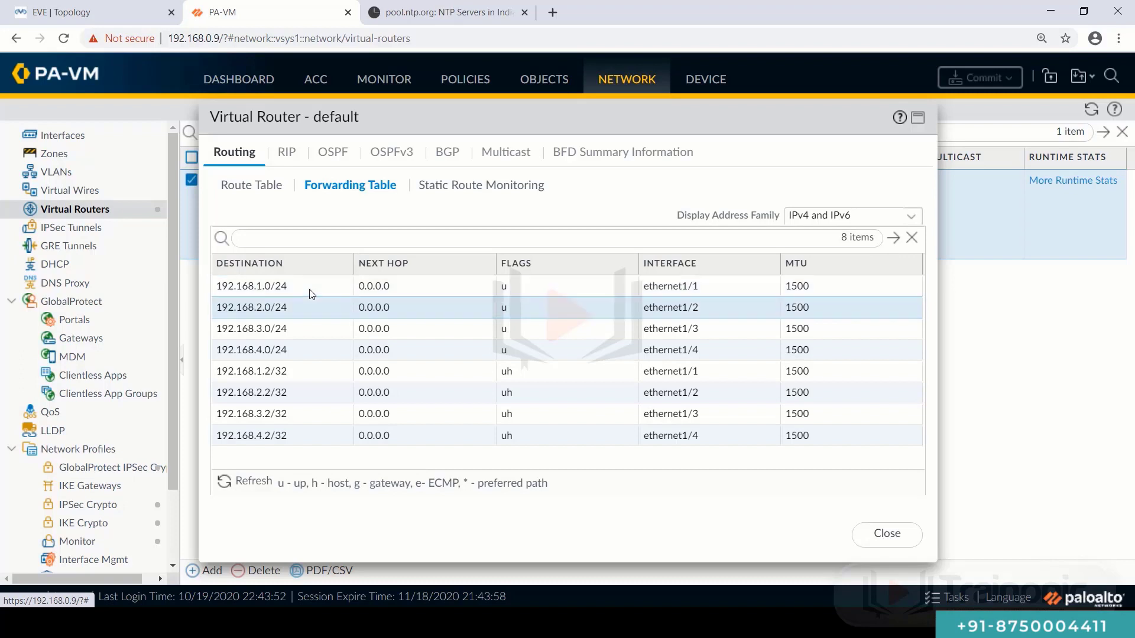
key(Down)
key(Down)
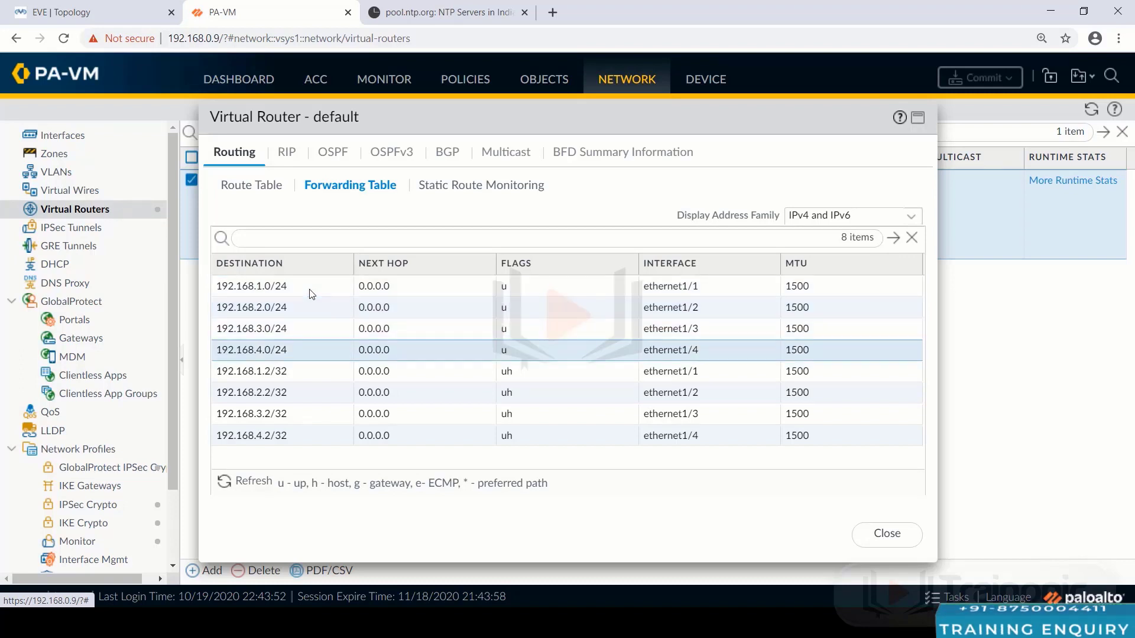
key(Down)
key(Down)
key(Down)
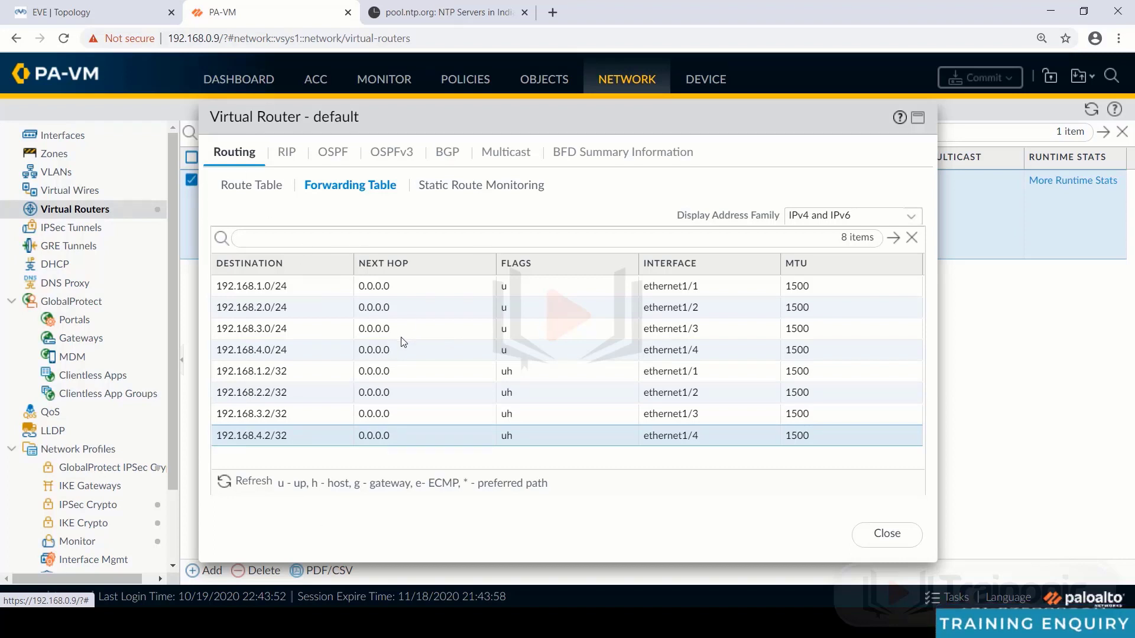
click(111, 20)
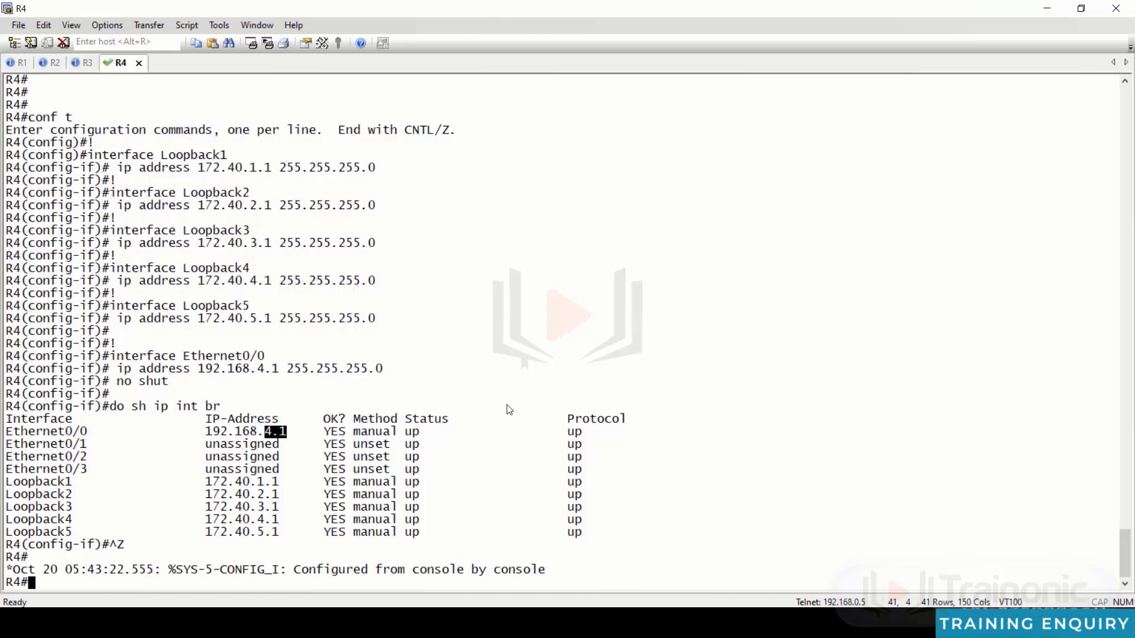
- Ping the firewall at 192.168.1.2 from R1 and copy the ping command prefix
key(alt+1)
key(Return)
key(Return)
key(Return)
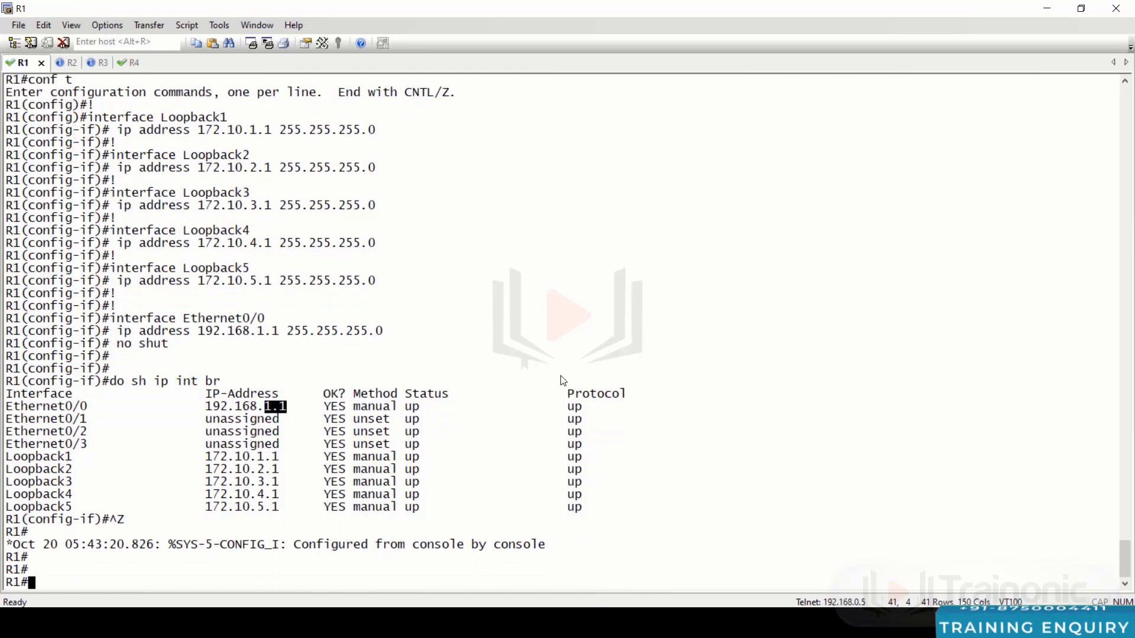
text(pi)
key(Tab)
text(1)
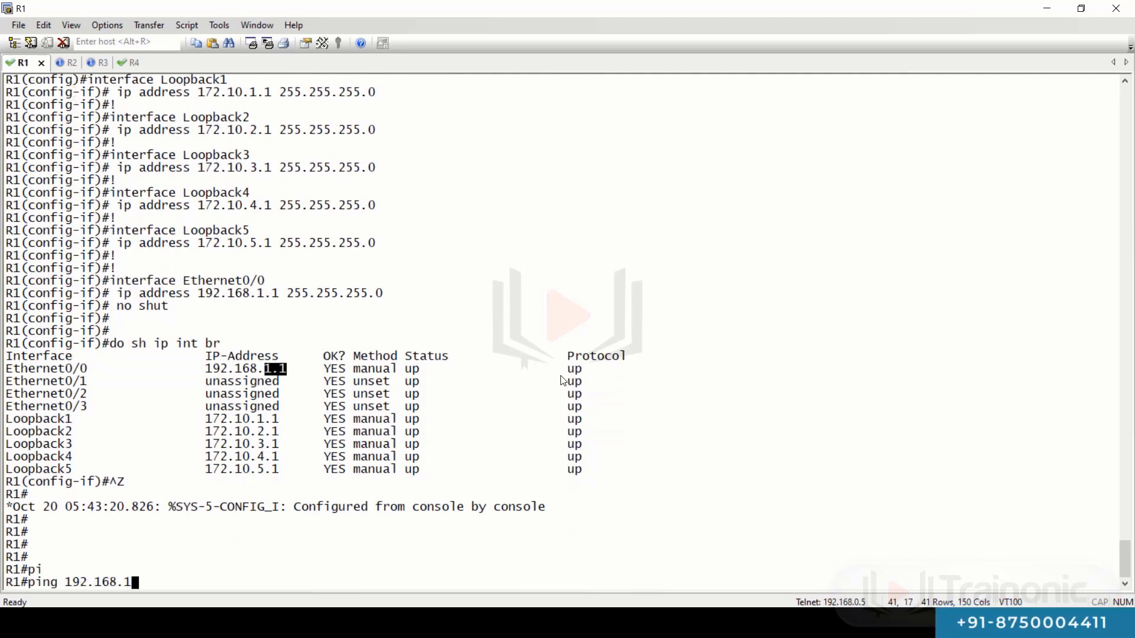
text(92.168.1.2)
key(alt+Tab)
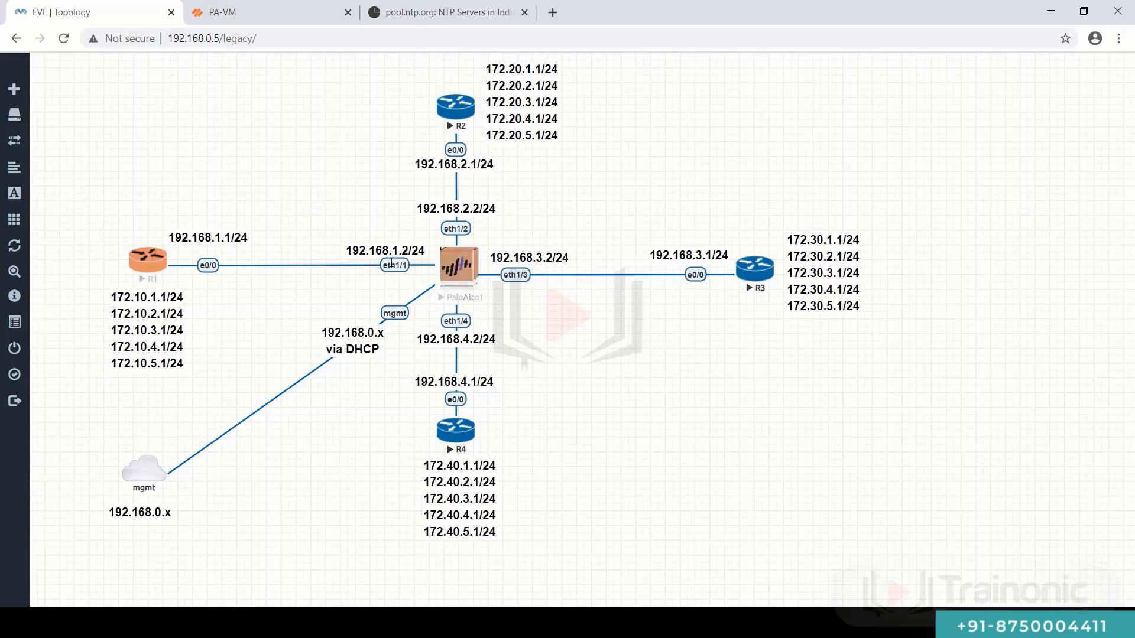
key(alt+Tab)
key(Return)
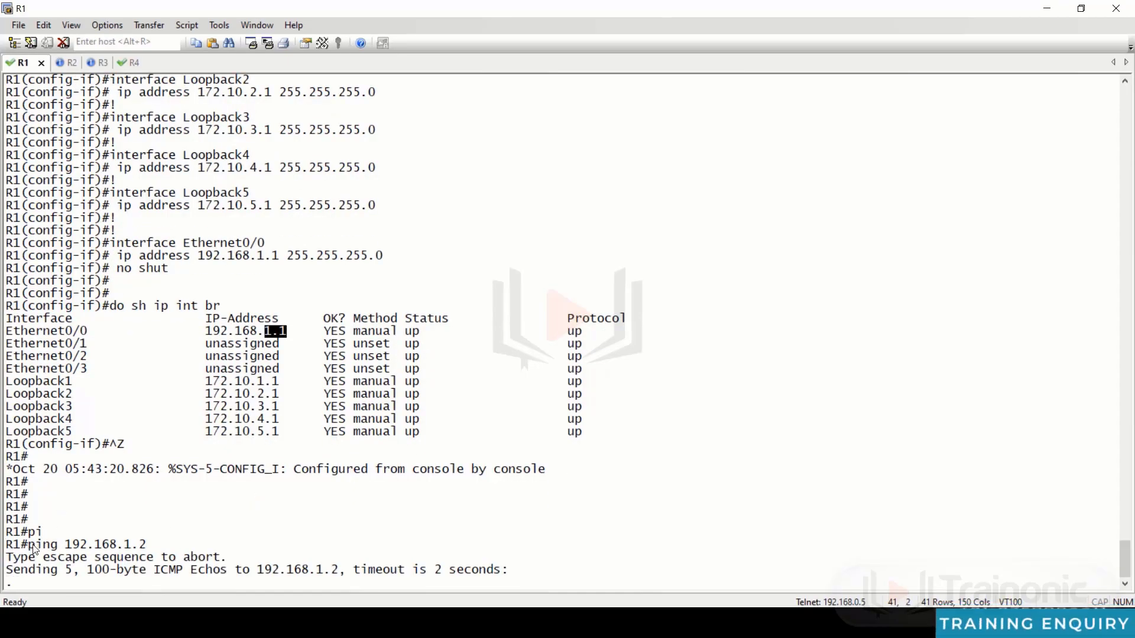
drag(32, 547, 125, 545)
key(ctrl+c)
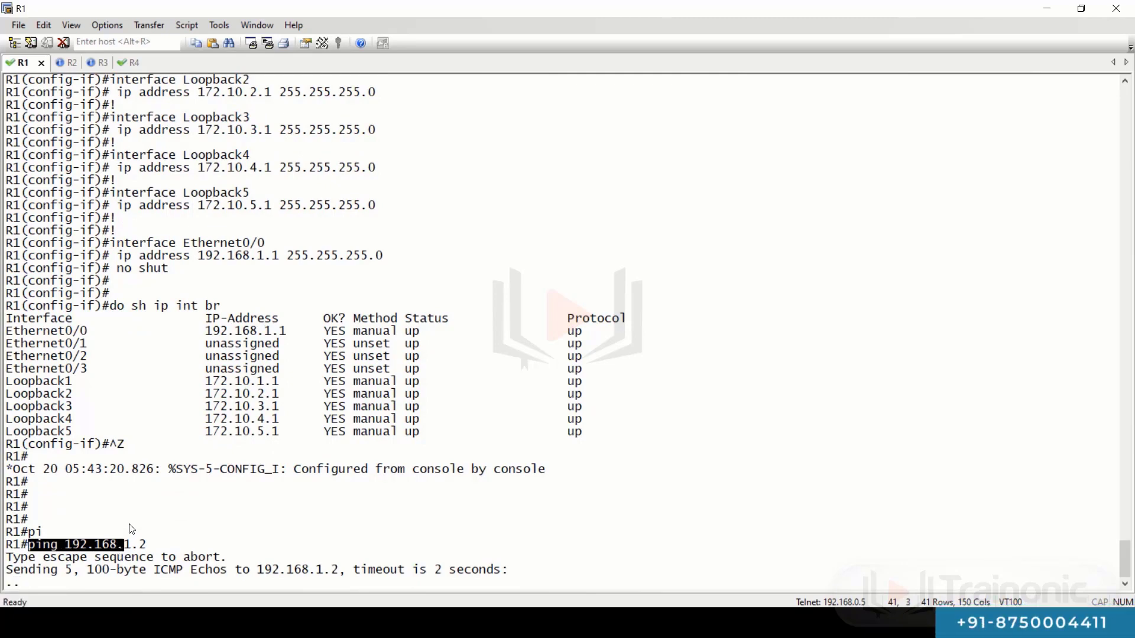
- Ping 192.168.2.2 from R2, 192.168.3.2 from R3, and 192.168.4.2 from R4
key(alt+2)
right_click(208, 486)
text(2.2)
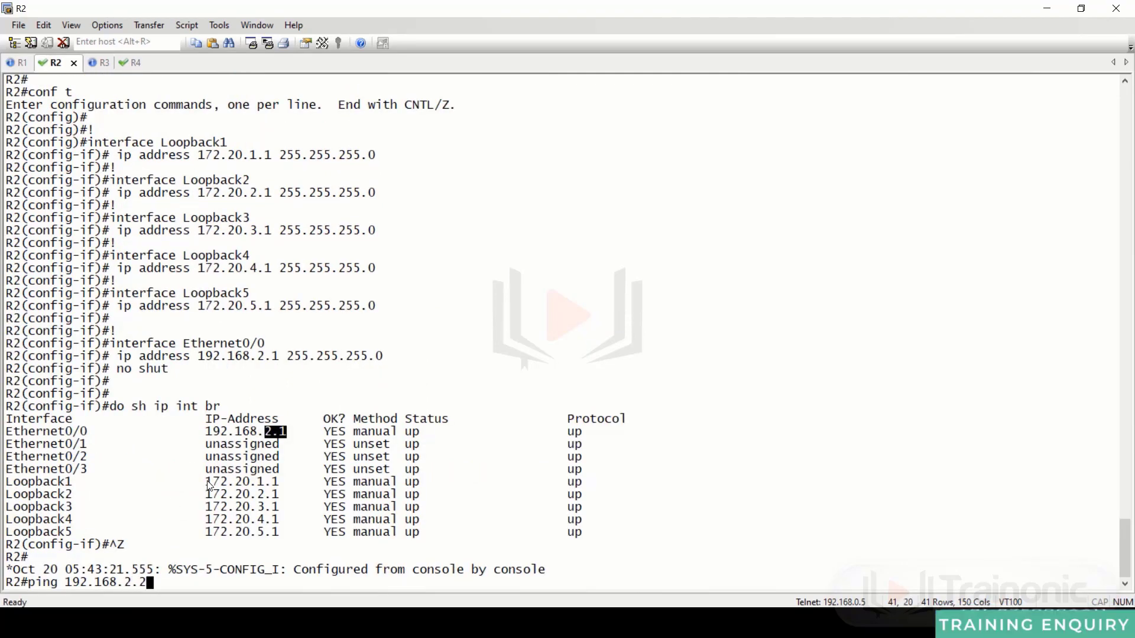
key(Return)
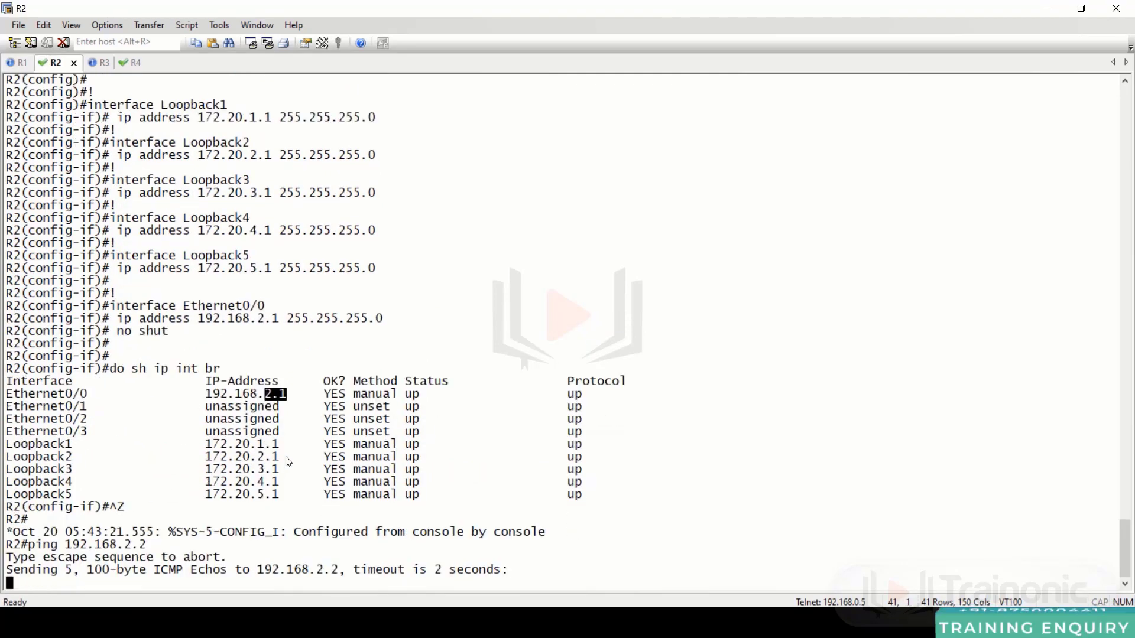
key(alt+3)
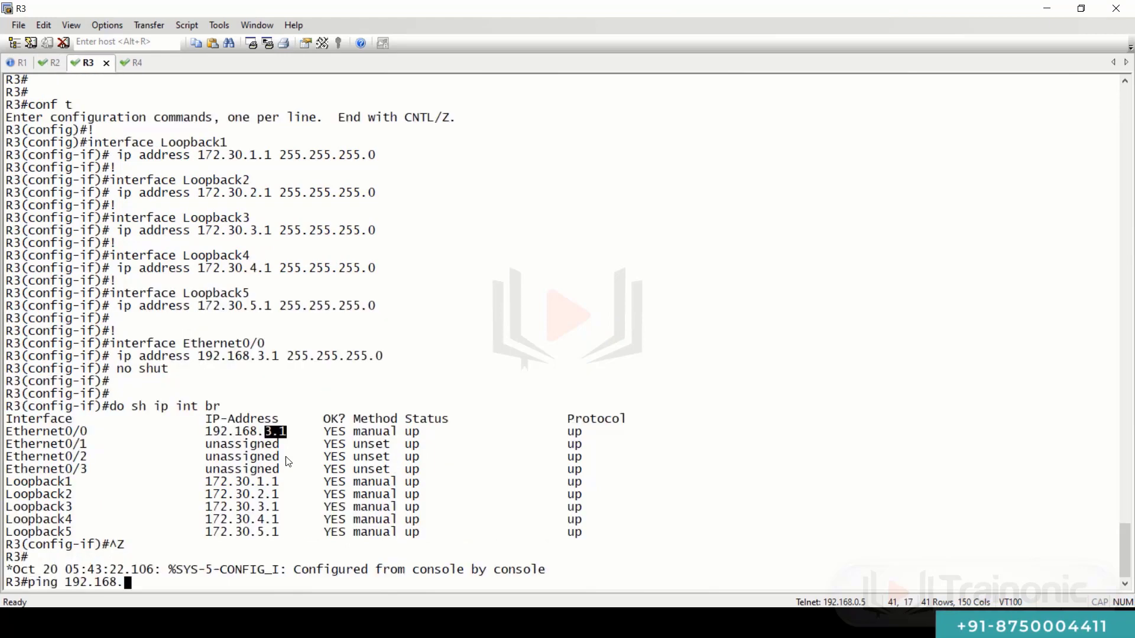
text(.2)
key(Return)
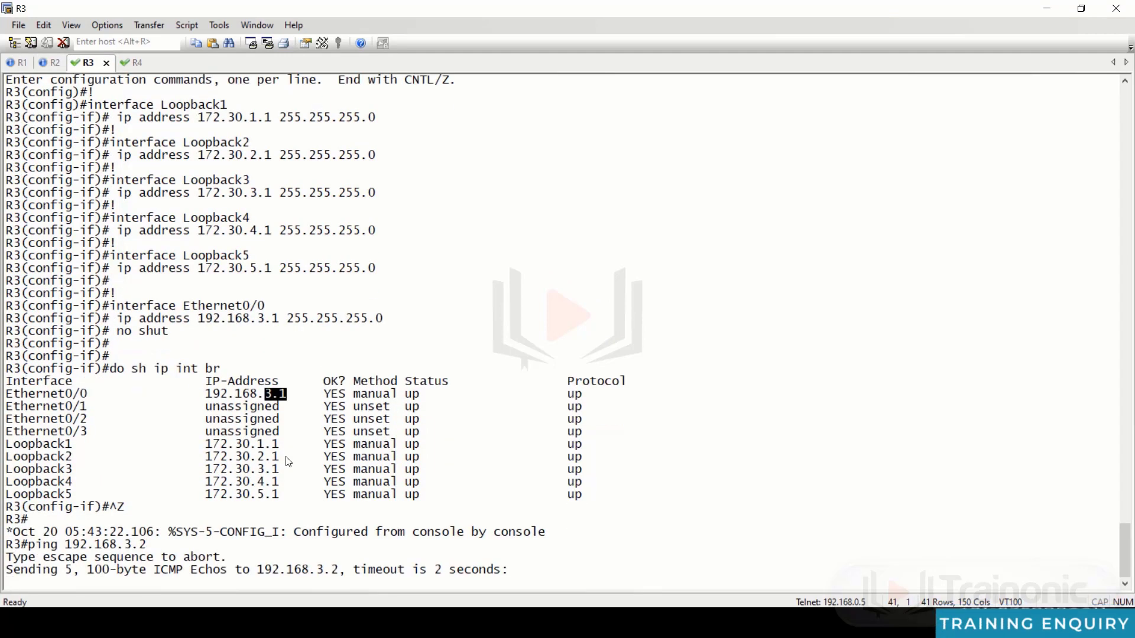
key(alt+4)
text(ping 192.168.)
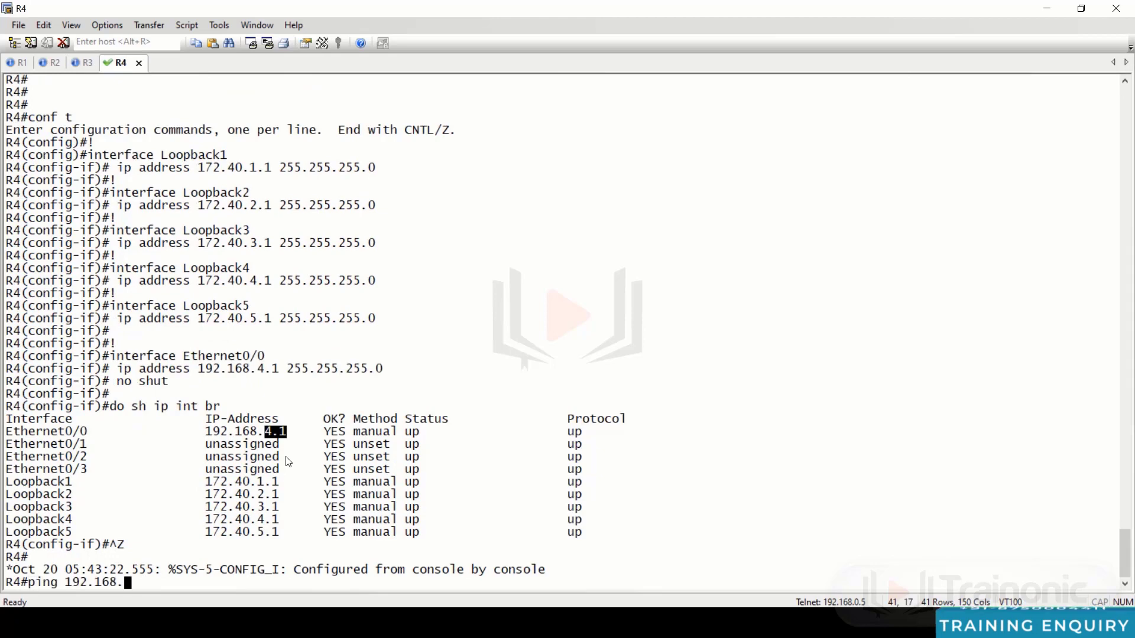
text(4.2)
key(Return)
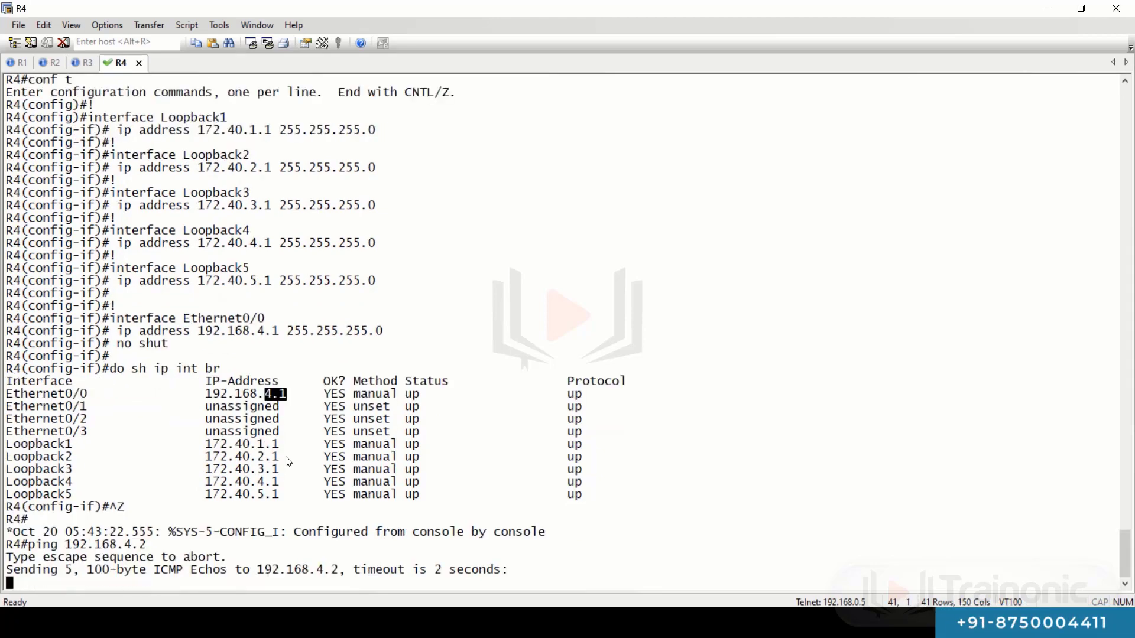
- Check the R1 and R2 ping results, then return to the firewall web interface
key(ctrl+Tab)
key(ctrl+Tab)
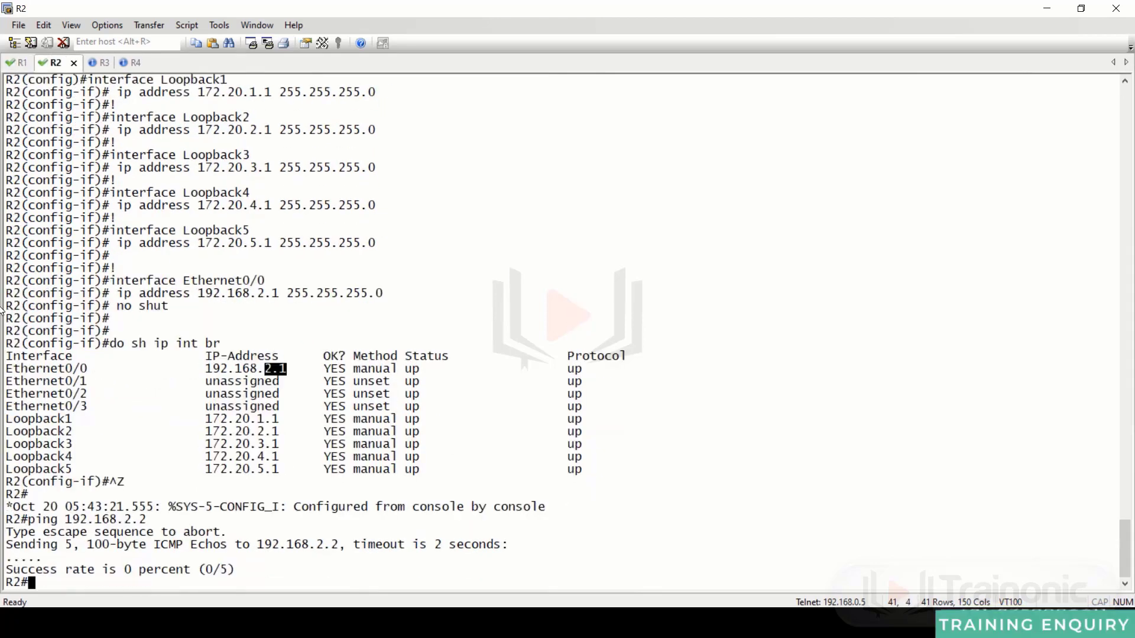
key(ctrl+Tab)
key(ctrl+Tab)
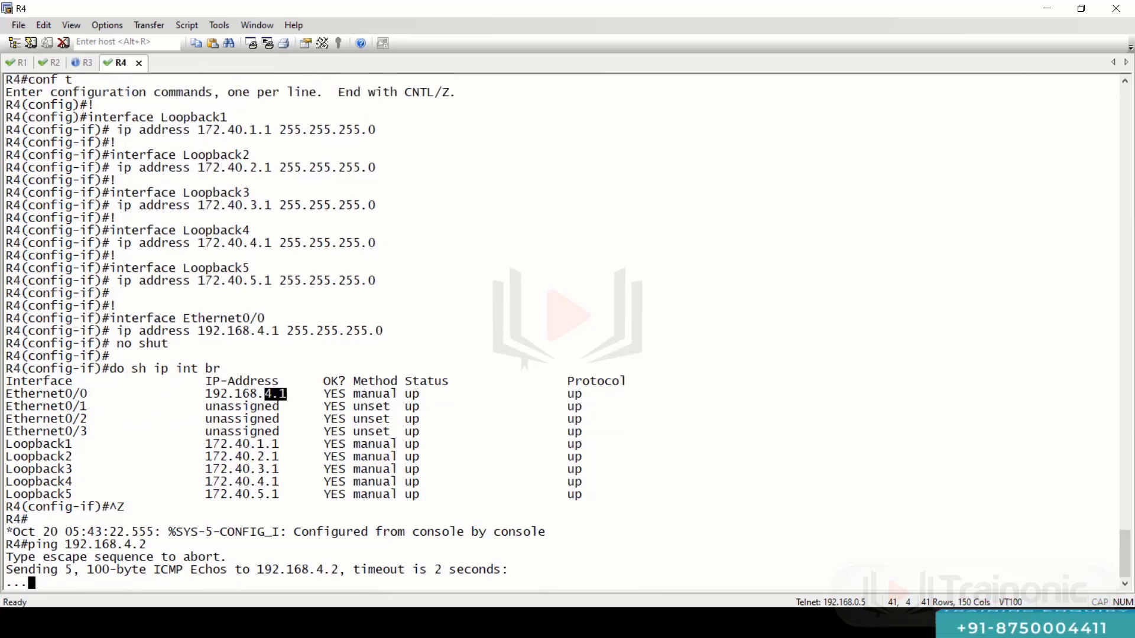
key(alt+Tab)
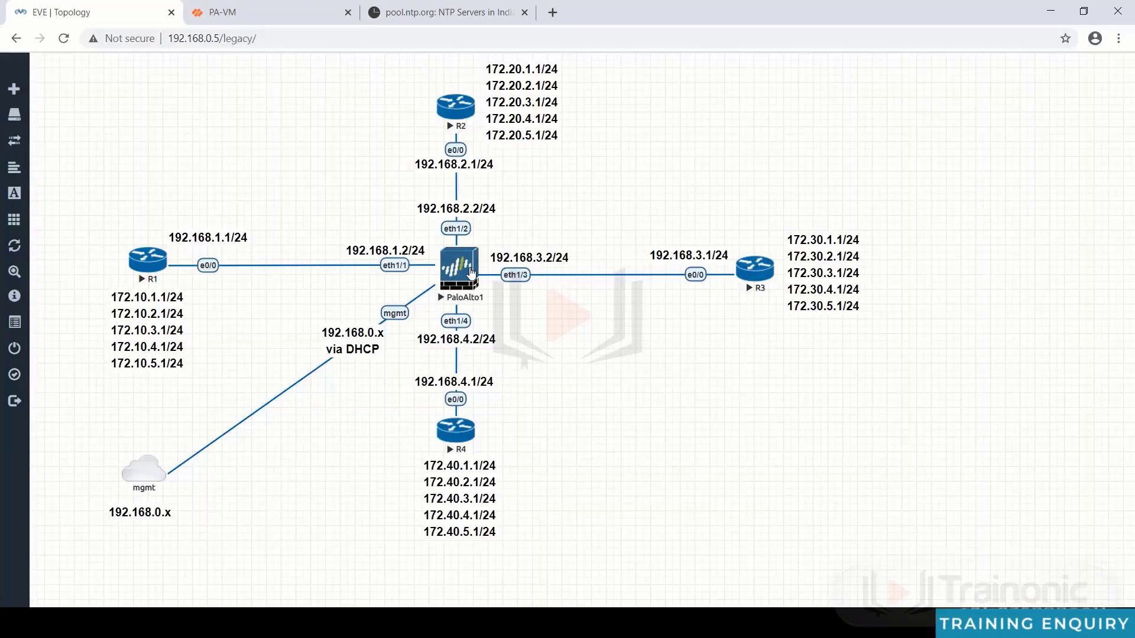
click(248, 12)
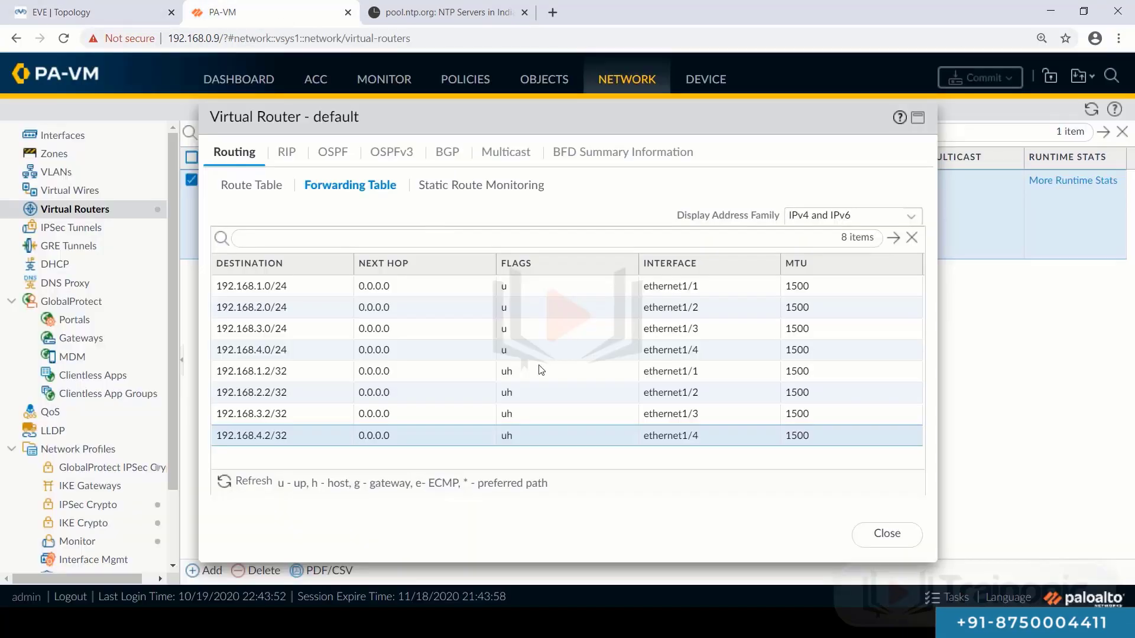
- Create interface management profile 'shiva' allowing ping, Telnet, SSH, HTTP and HTTPS
click(887, 533)
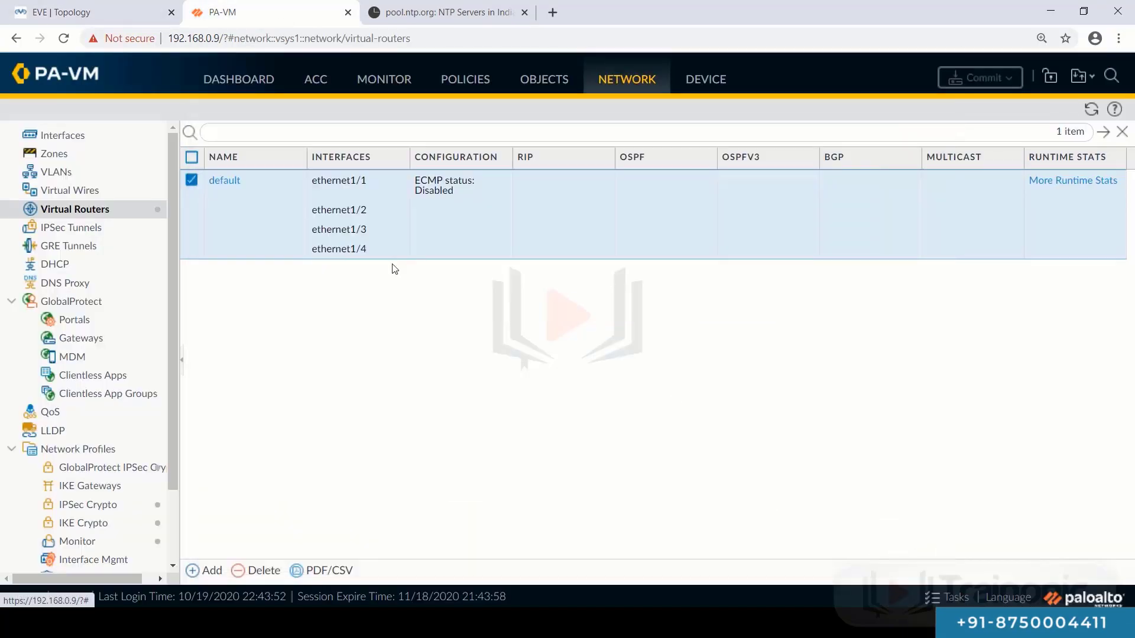
click(88, 137)
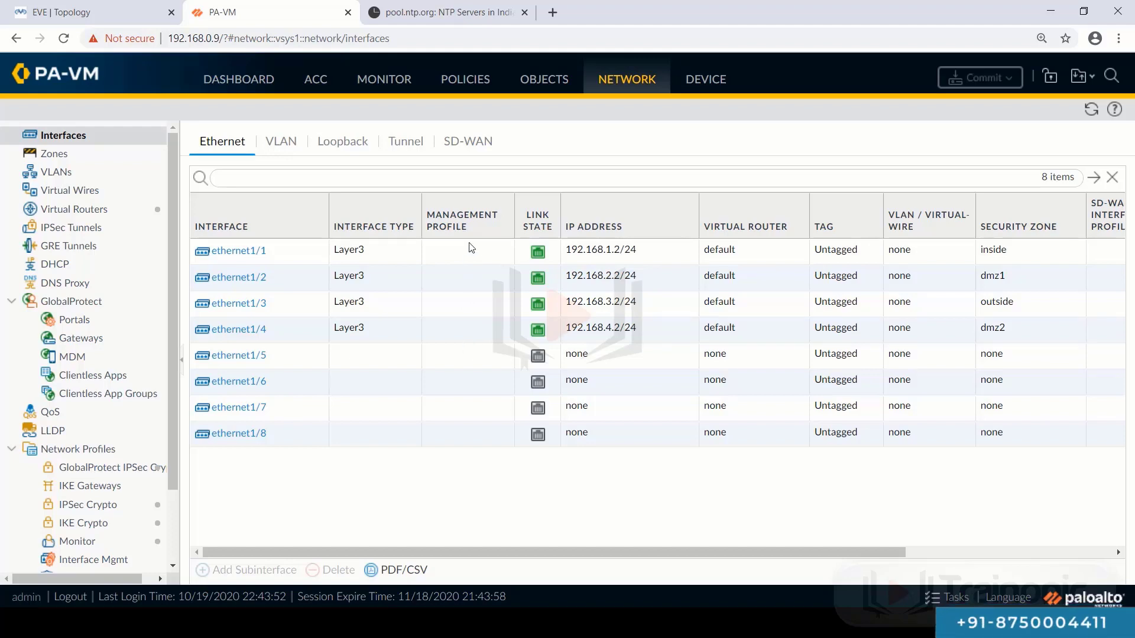
scroll(118, 355, down, 3)
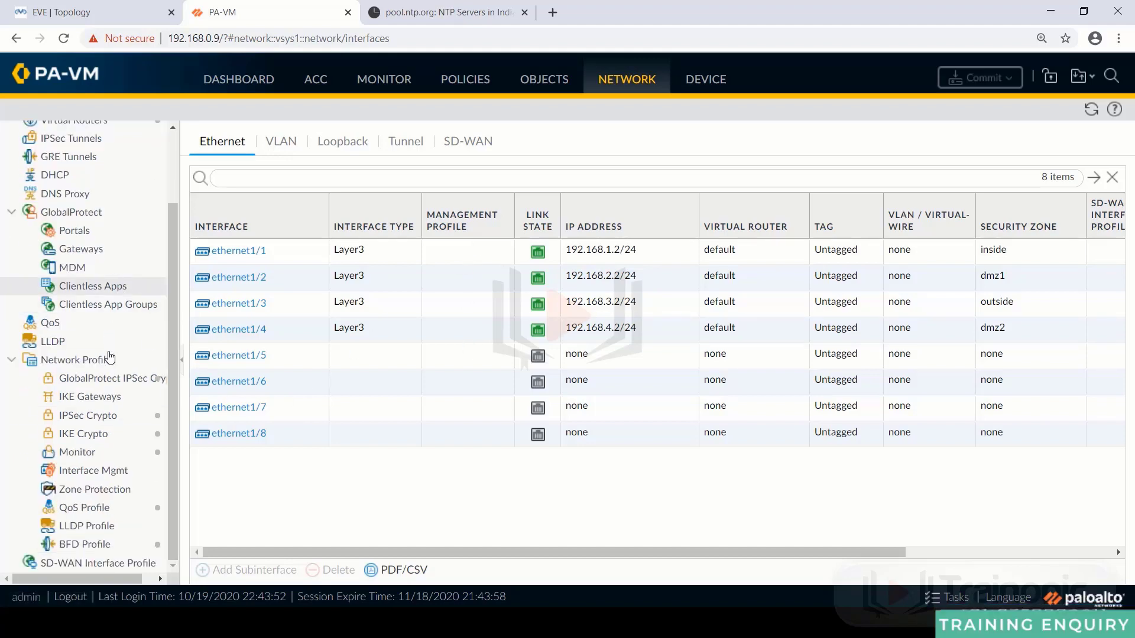
click(94, 471)
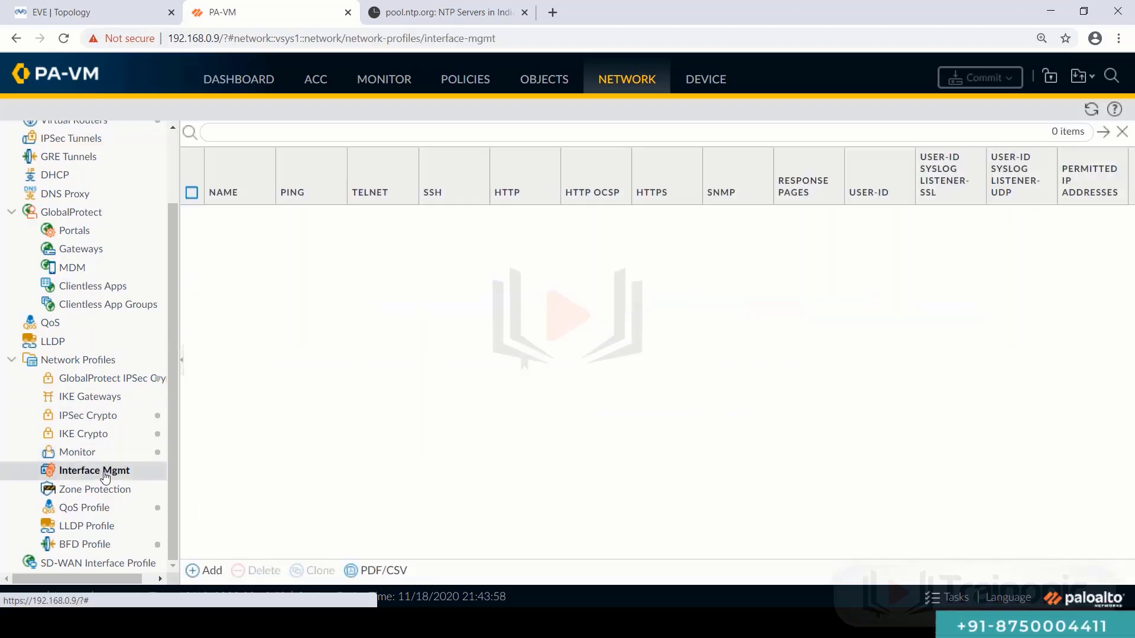
click(210, 571)
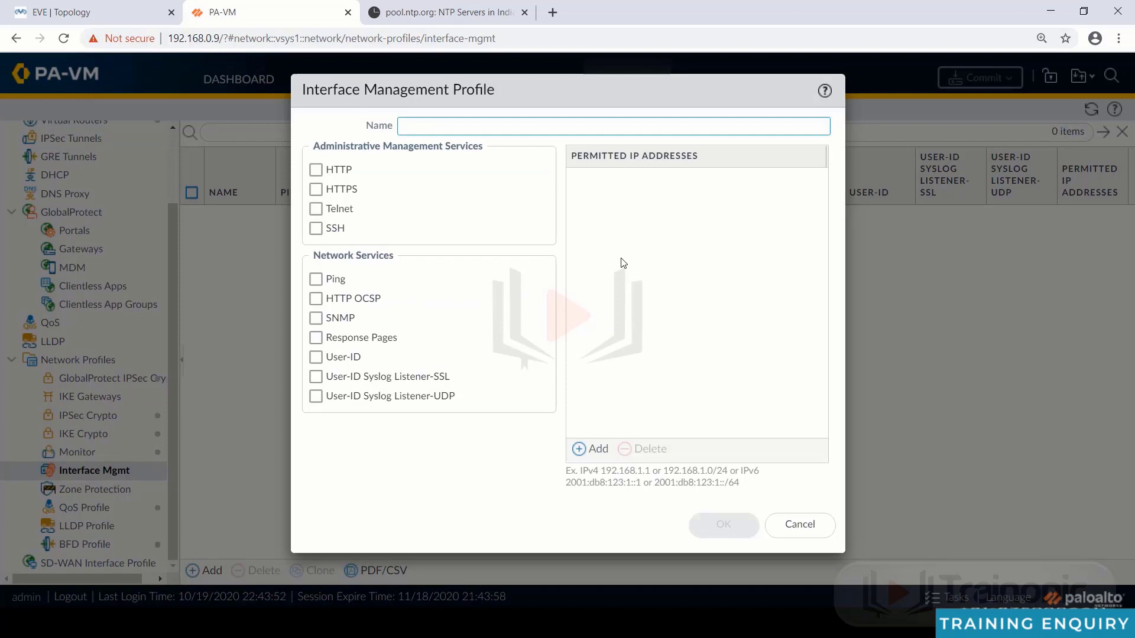
text(shiva)
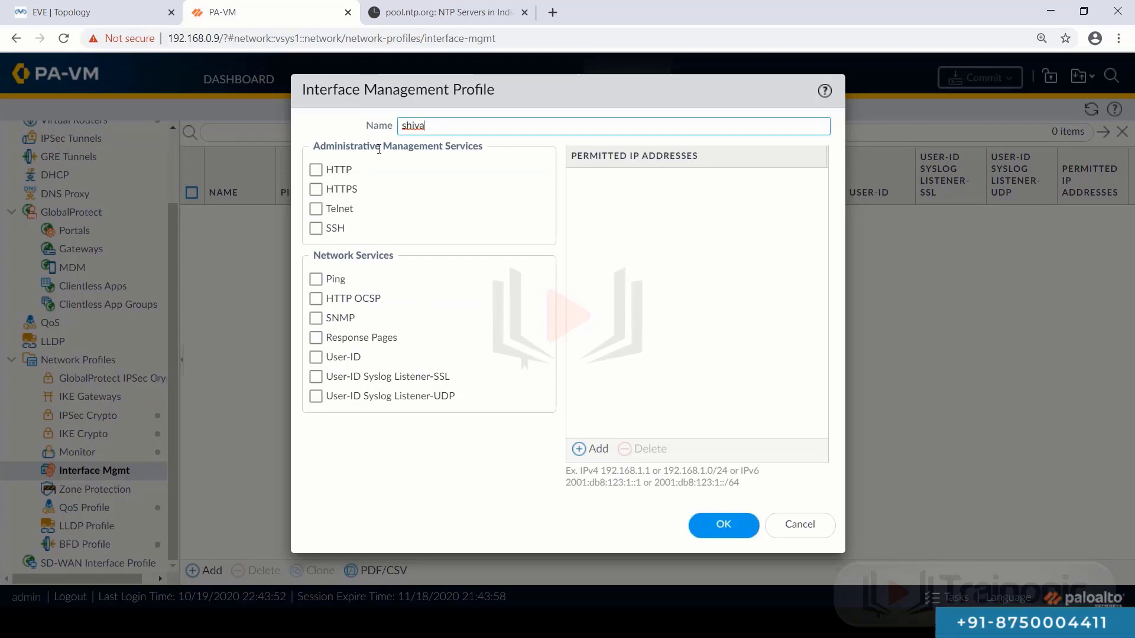
click(316, 279)
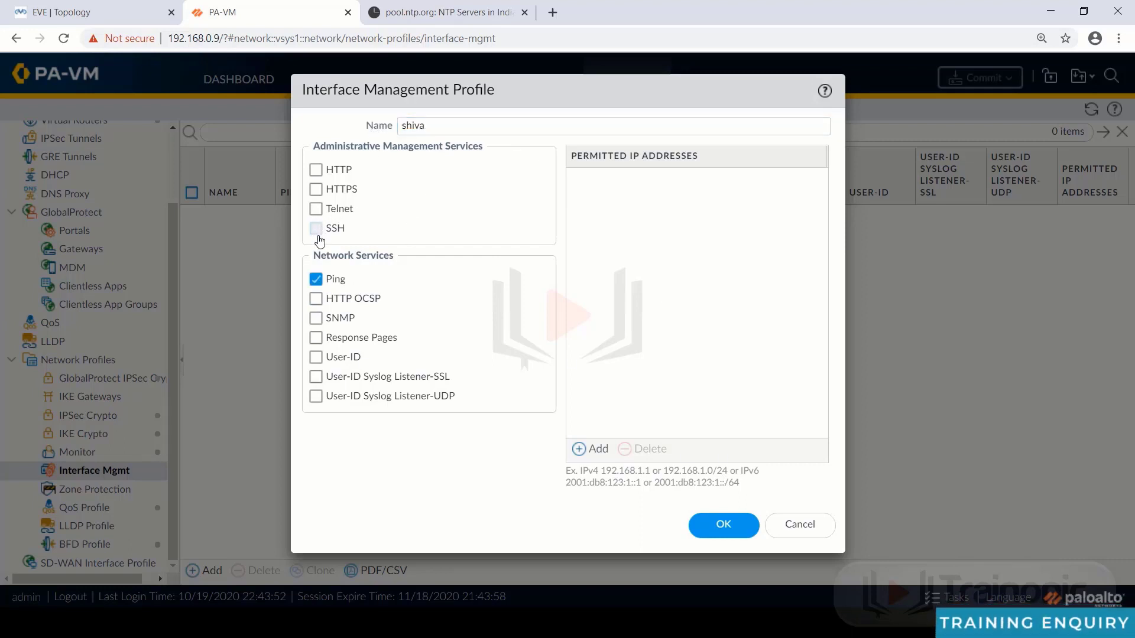
click(316, 190)
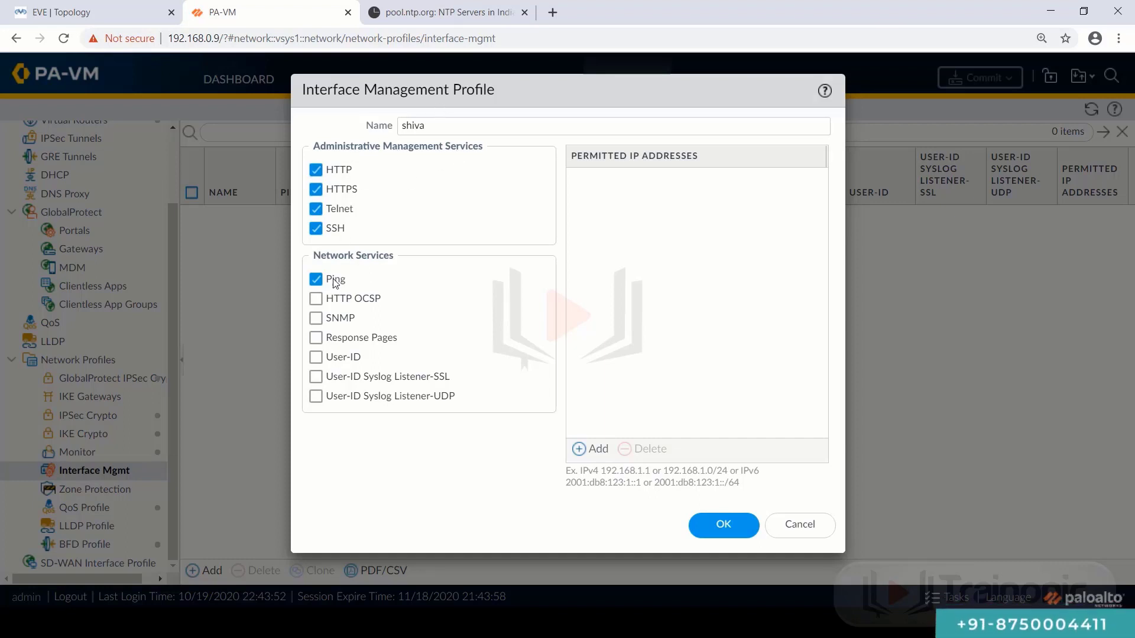
- Save the shiva profile and return to the Ethernet interfaces list
click(709, 529)
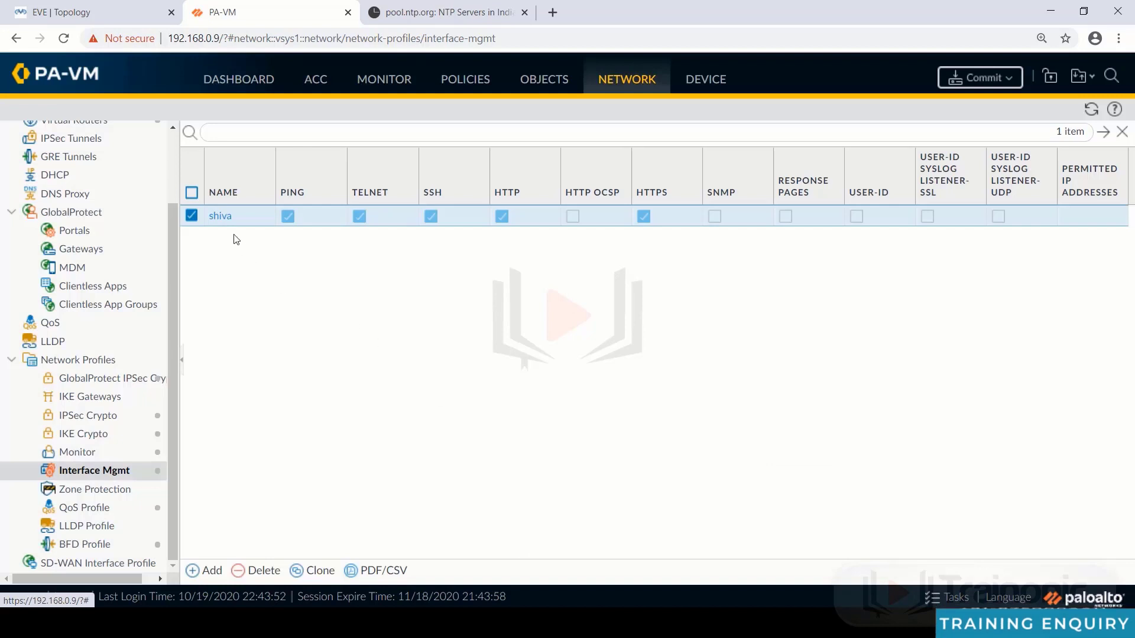
drag(176, 278, 180, 163)
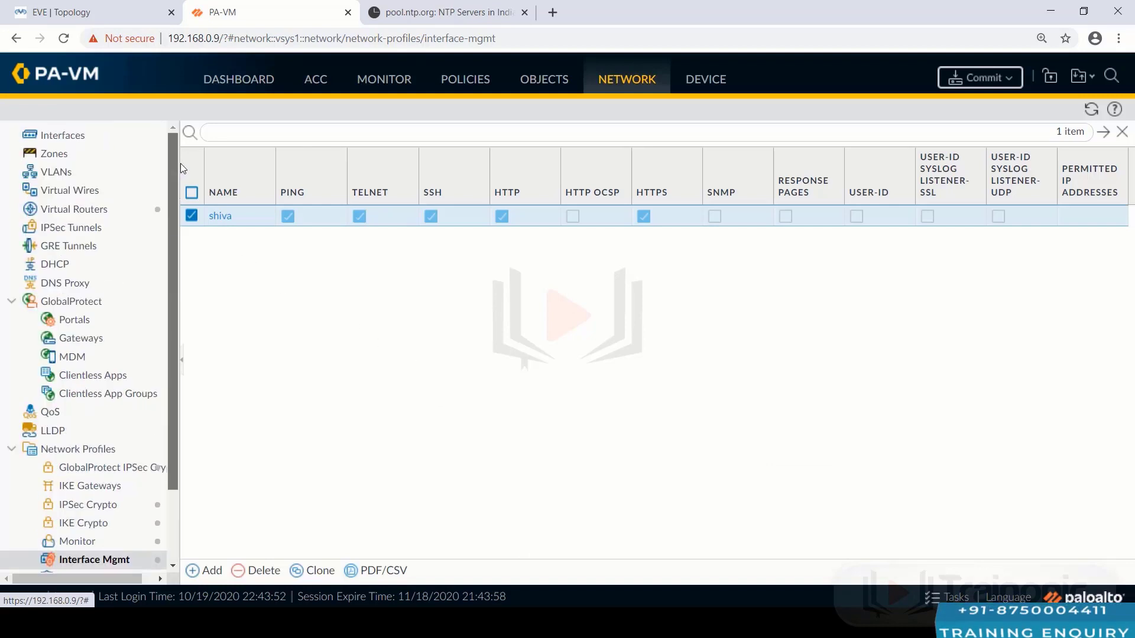
click(85, 144)
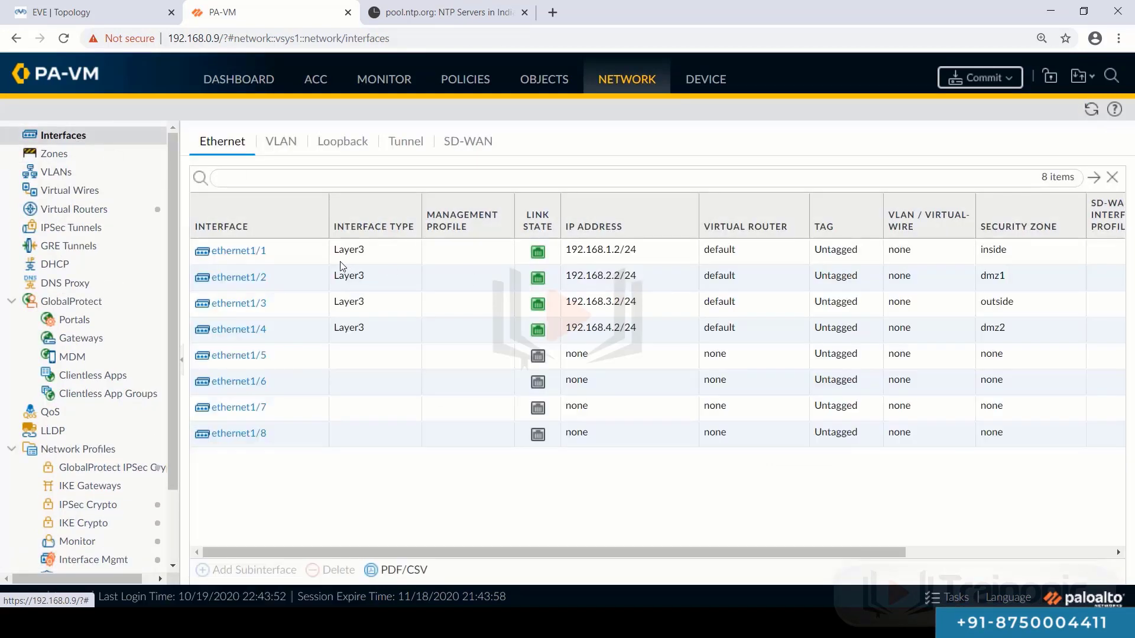
- Assign the shiva management profile to ethernet1/1 and accept the warning
click(238, 255)
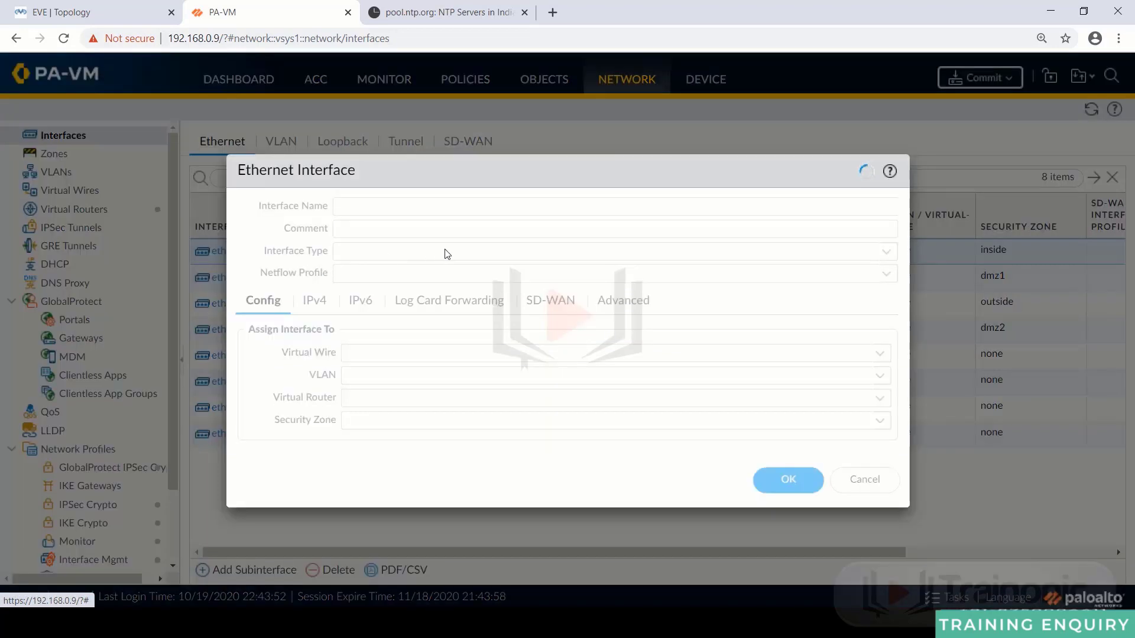
click(502, 304)
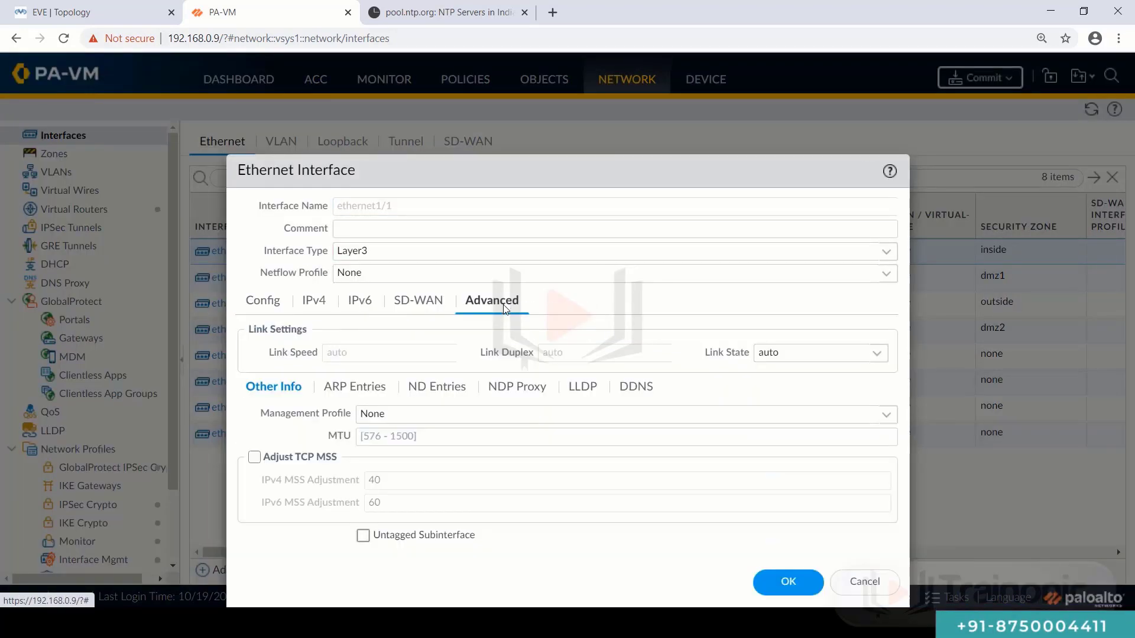
click(886, 420)
click(399, 461)
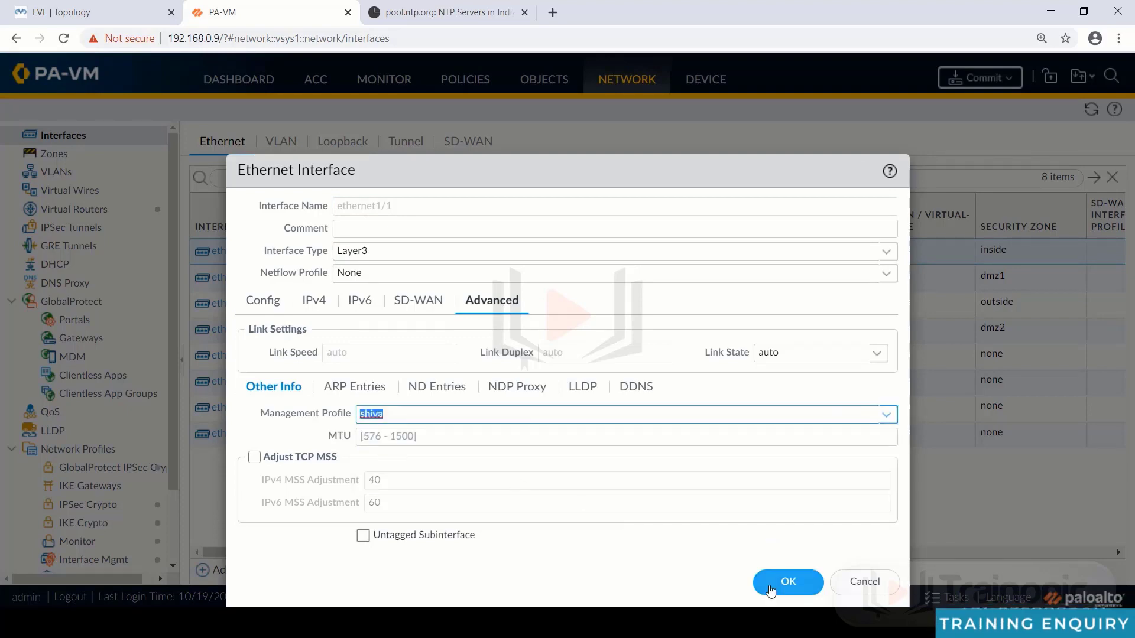
click(788, 582)
click(537, 390)
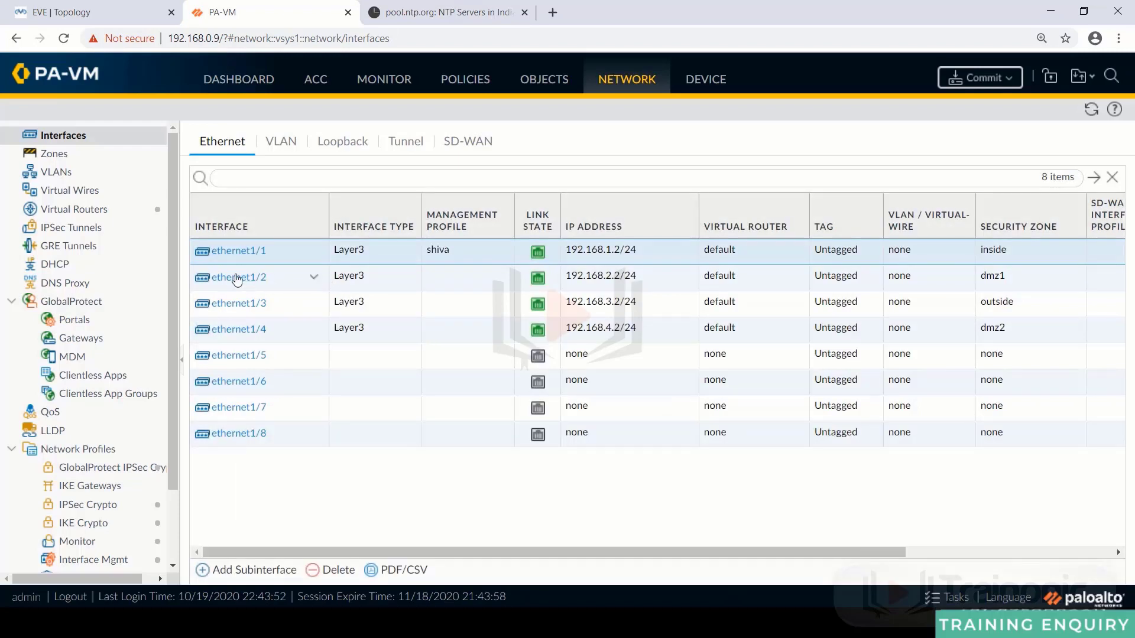
- Assign the shiva management profile to ethernet1/2 and accept the warning
click(359, 281)
double_click(763, 281)
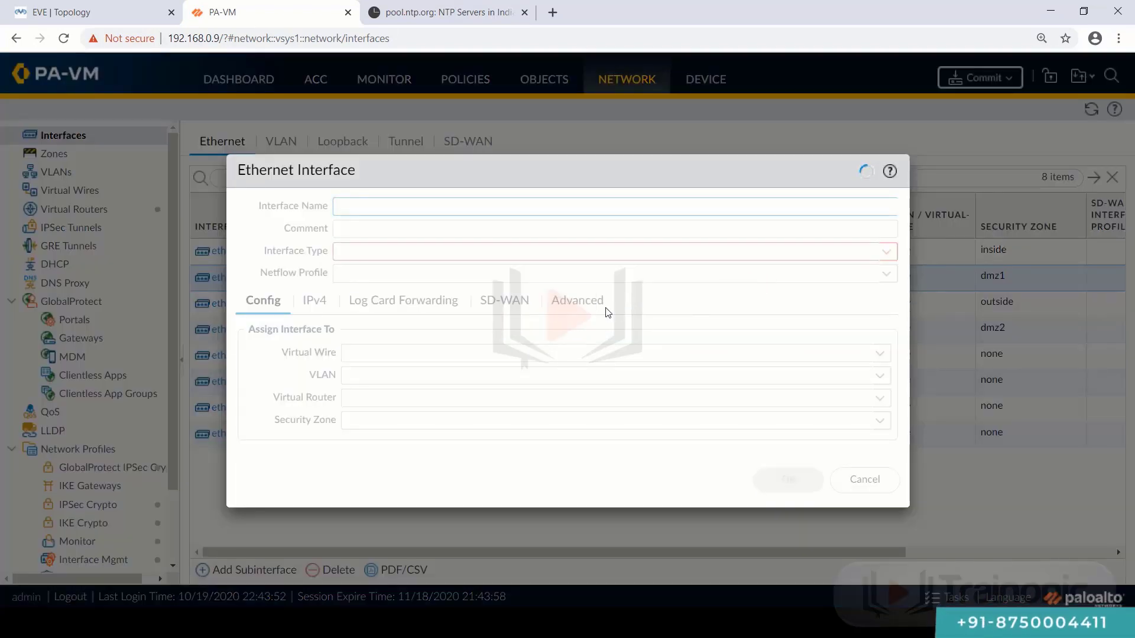
click(489, 300)
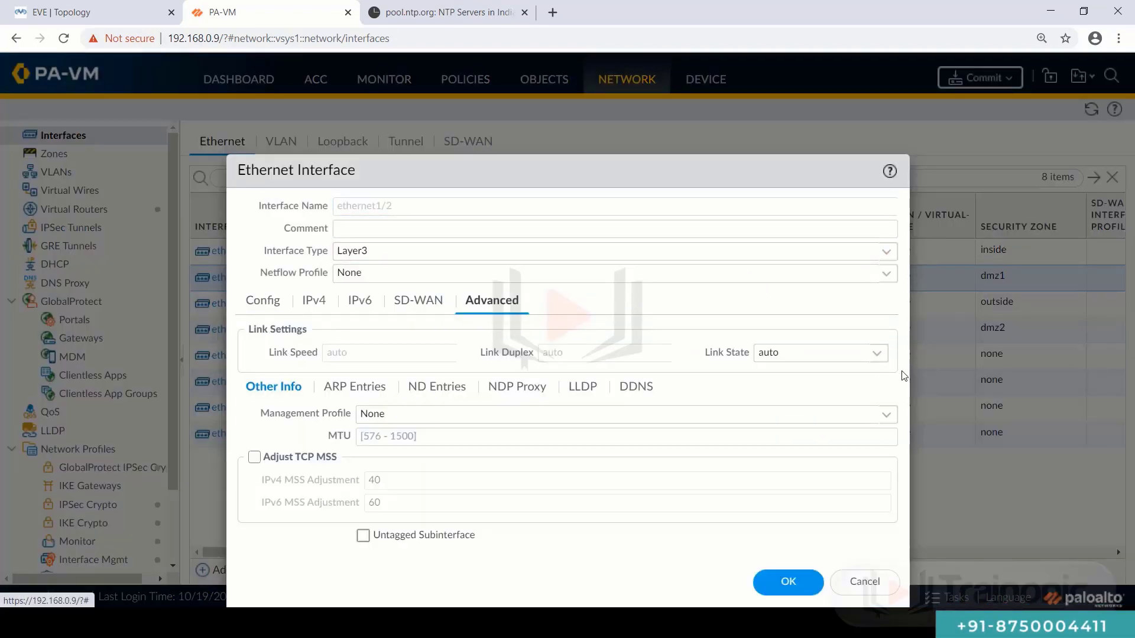
click(886, 415)
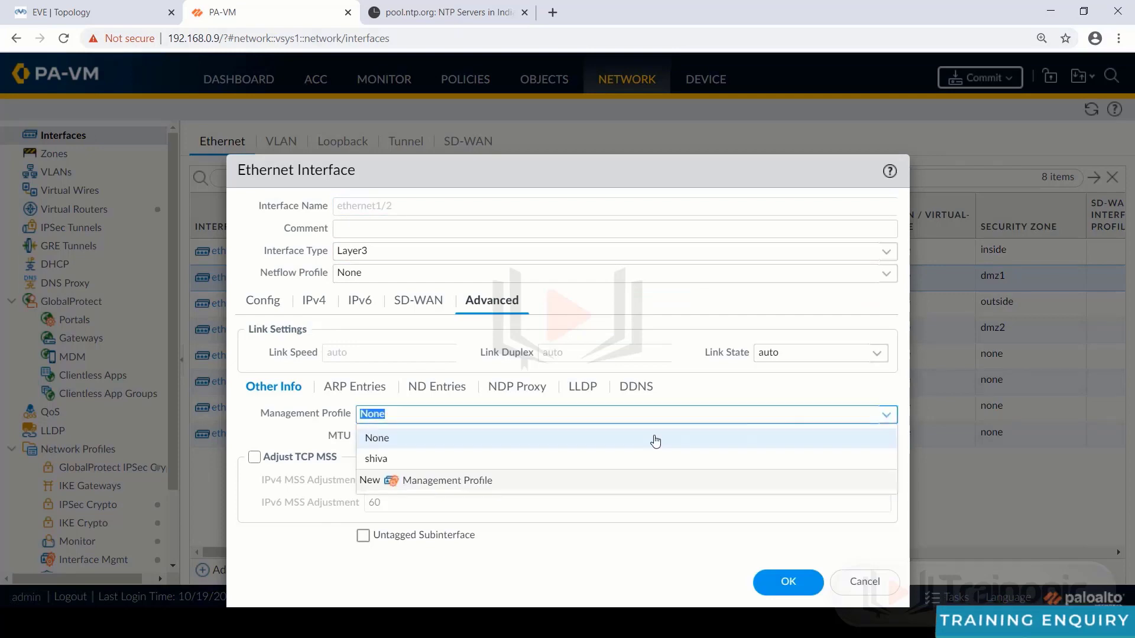
click(555, 459)
click(778, 584)
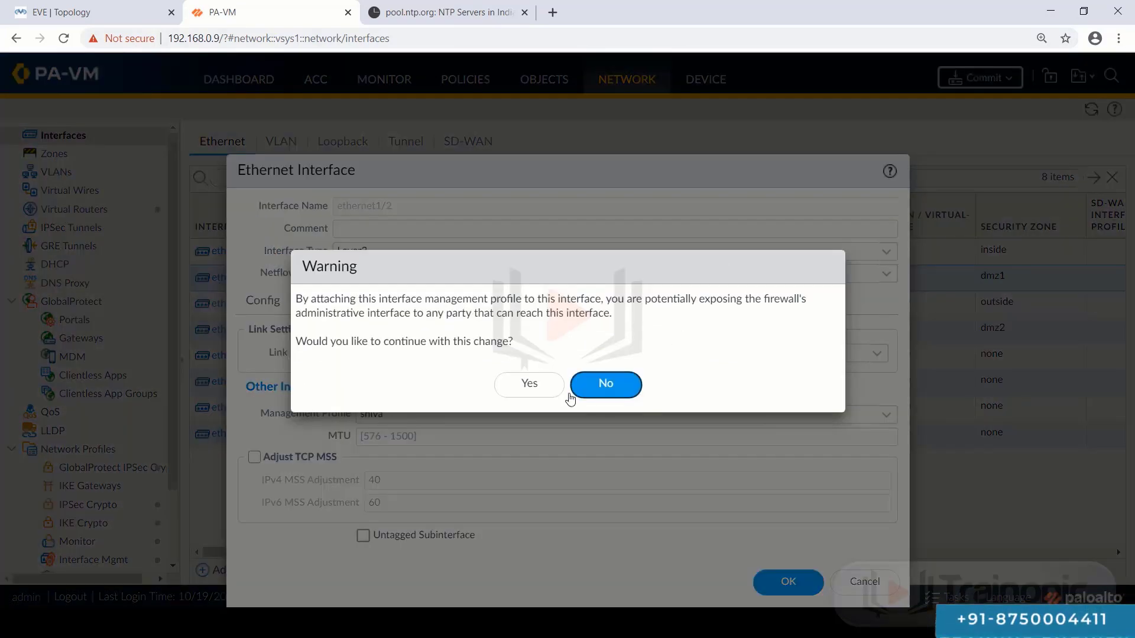
click(532, 385)
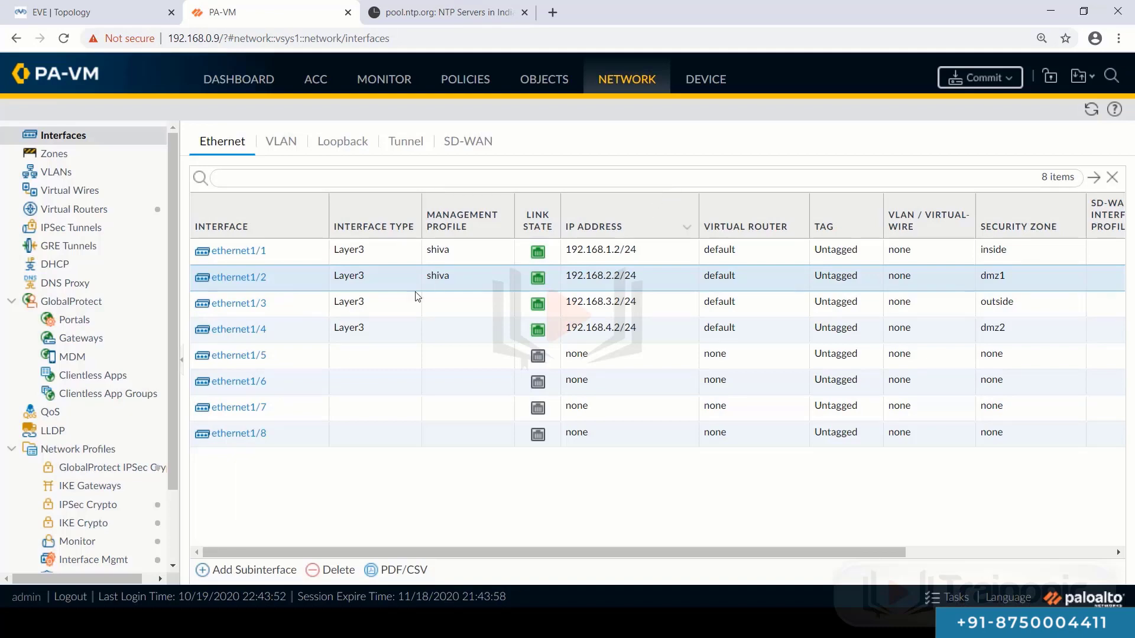
- Assign the shiva management profile to ethernet1/3 and confirm the warning
click(241, 303)
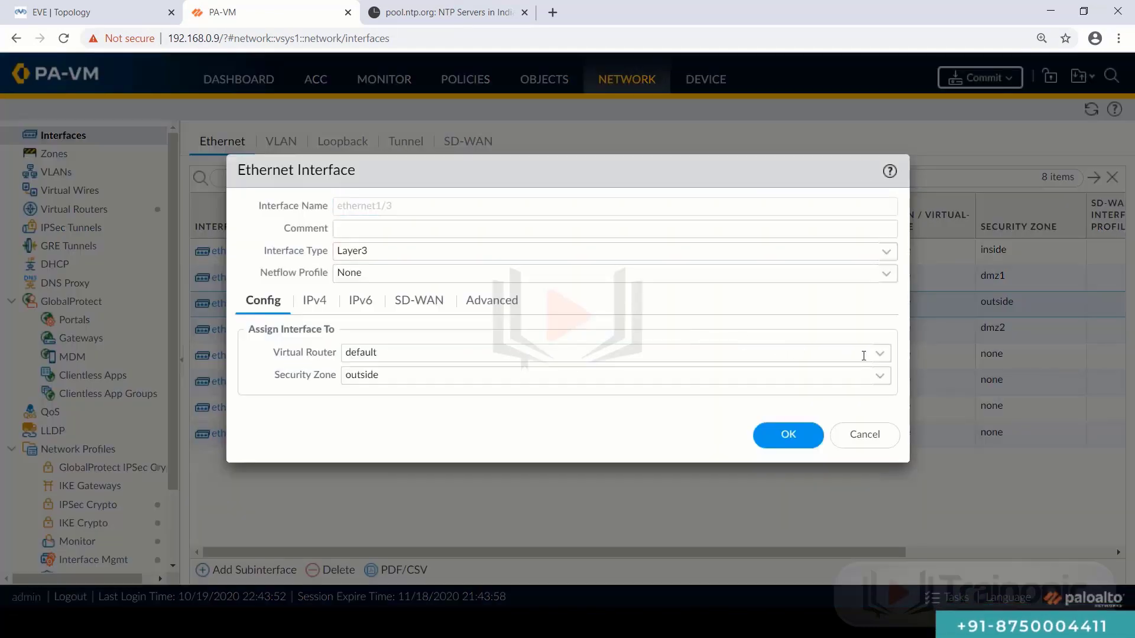
click(497, 301)
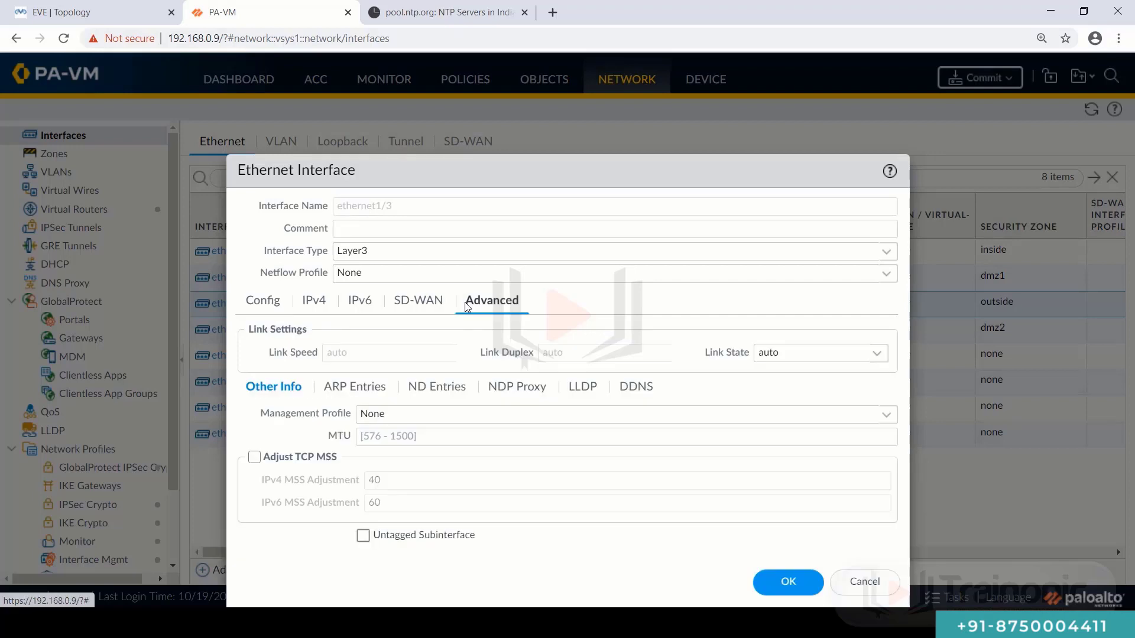
click(877, 413)
click(528, 458)
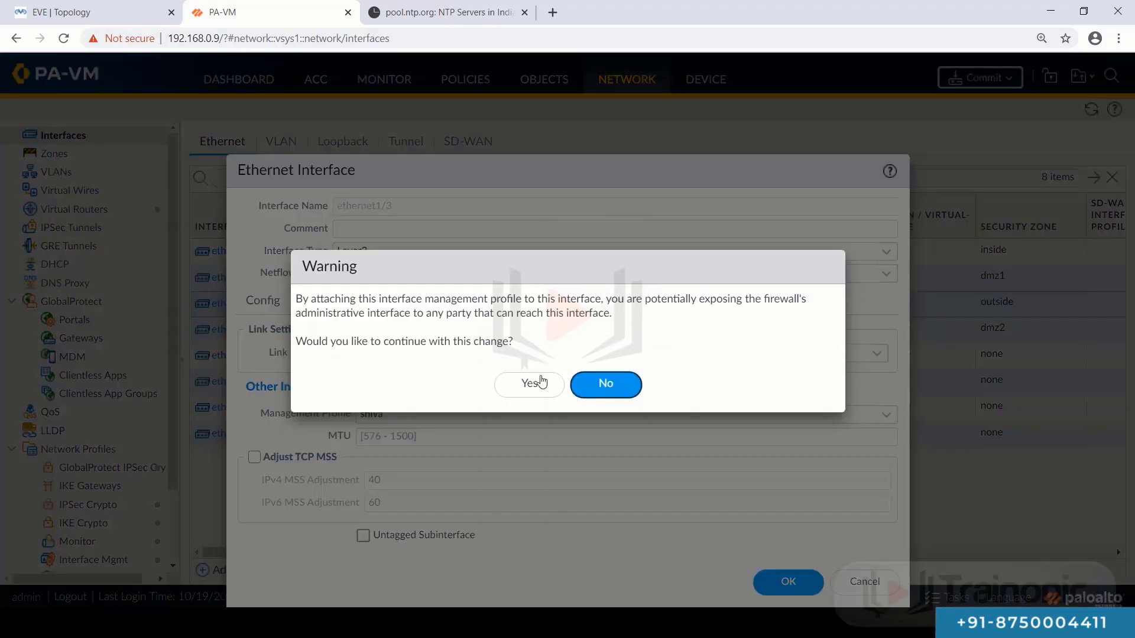
click(542, 381)
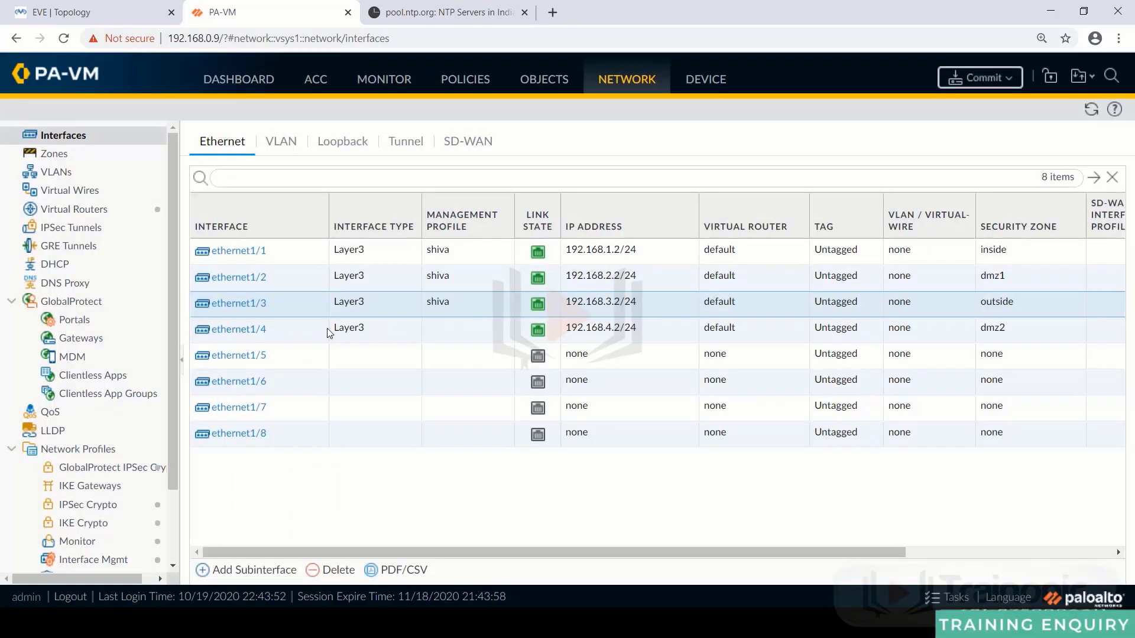
- Assign the shiva management profile to ethernet1/4 and confirm the warning
click(257, 329)
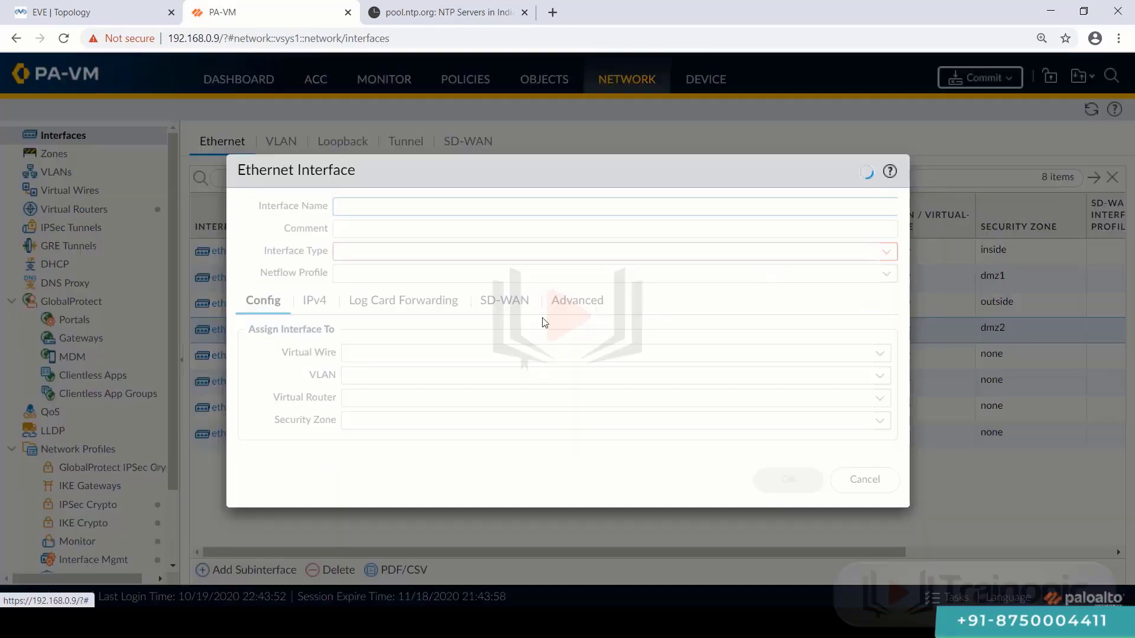
click(473, 301)
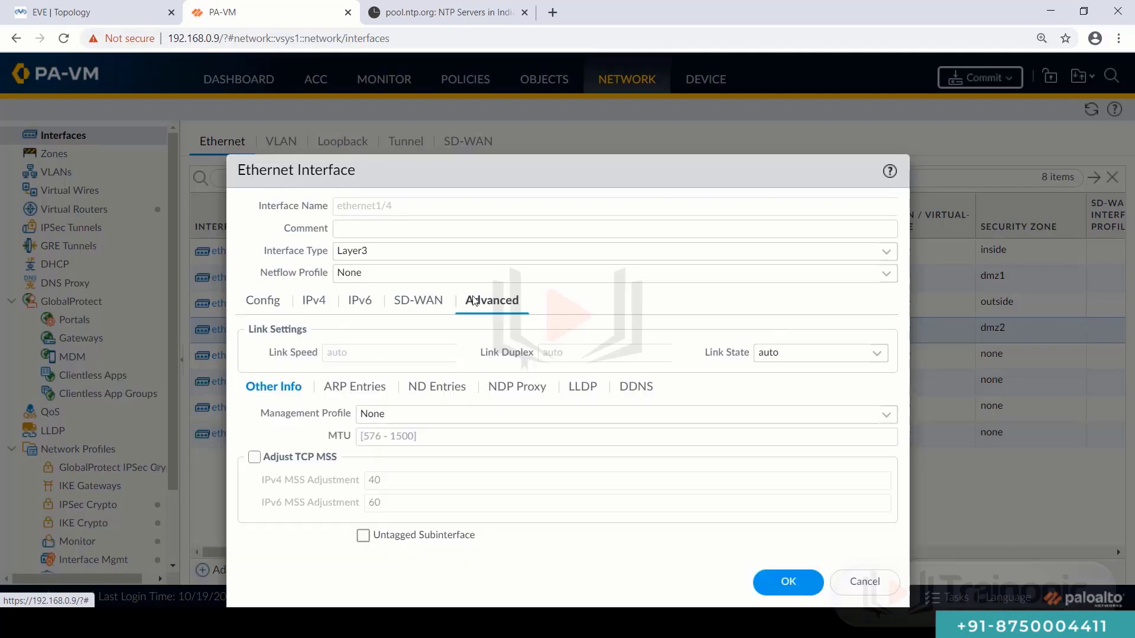
click(882, 421)
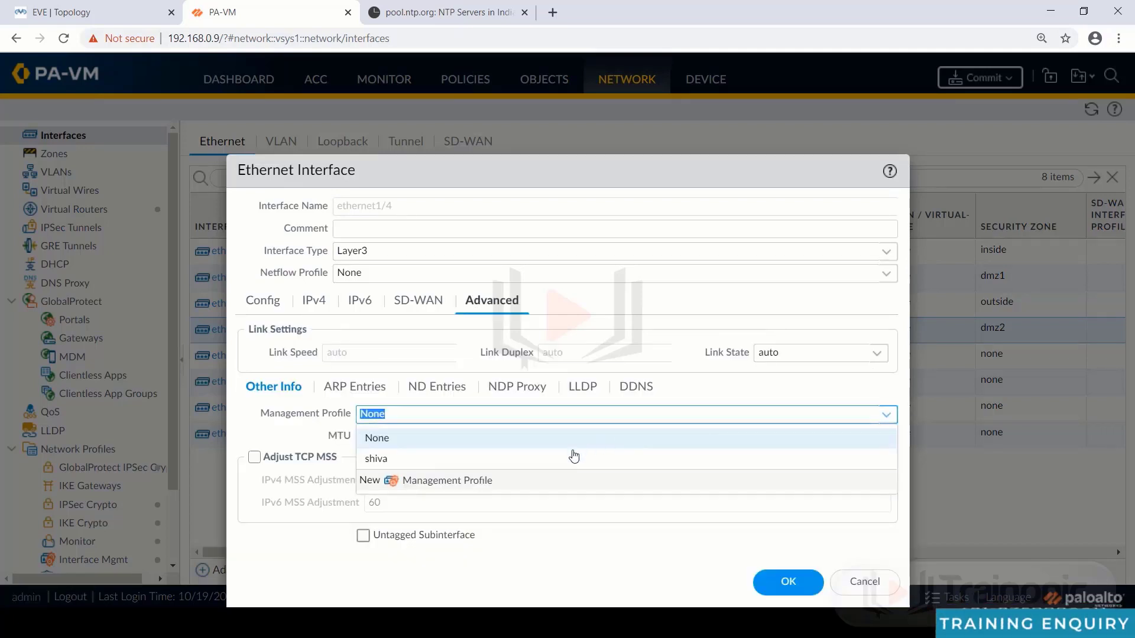
click(572, 457)
click(788, 581)
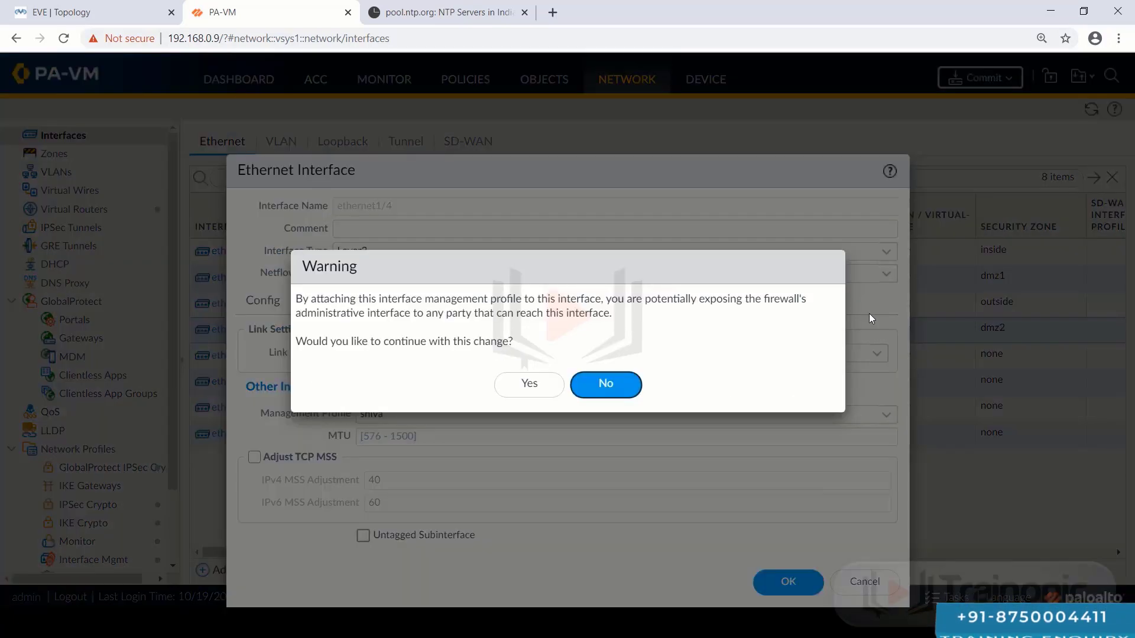
click(522, 384)
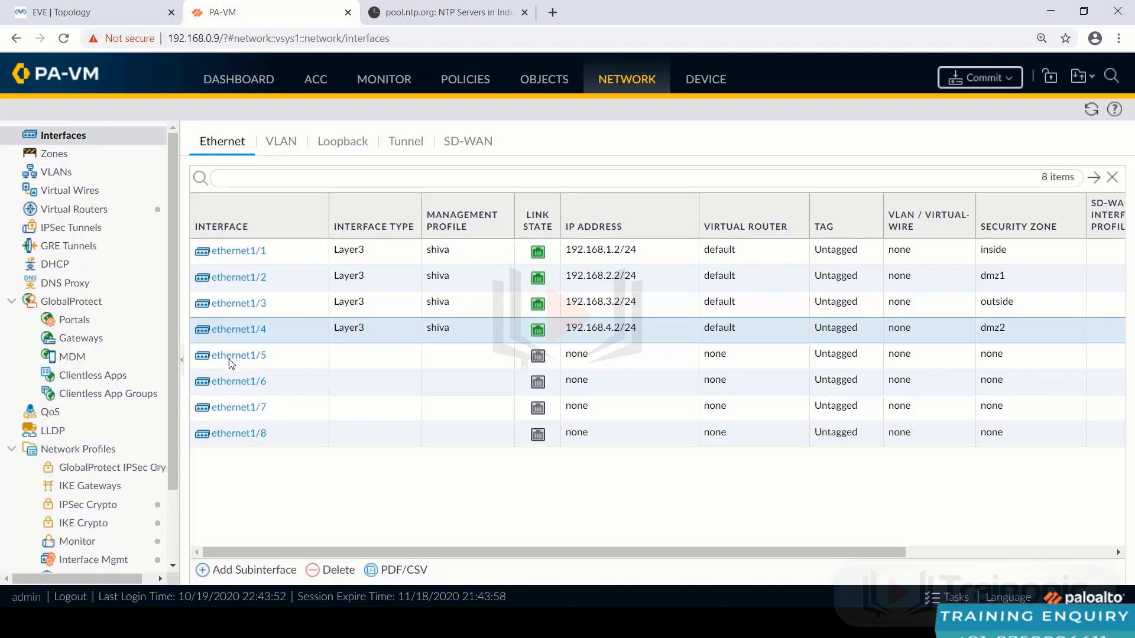
- Commit the shiva profile changes to the firewall, then close the pool.ntp.org tab
click(96, 562)
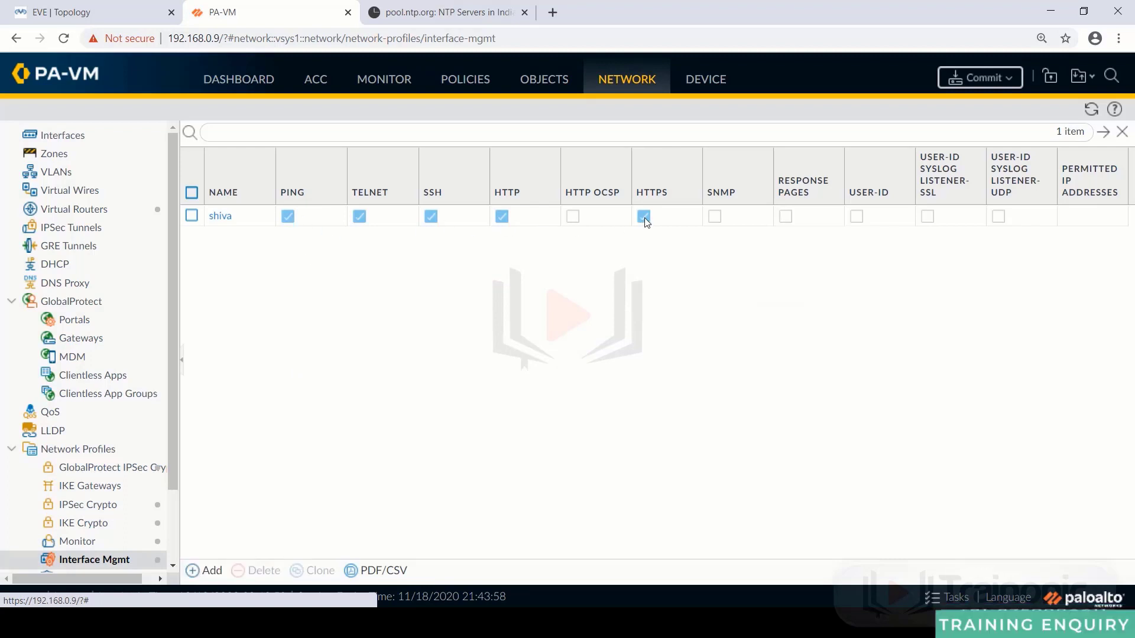
click(980, 77)
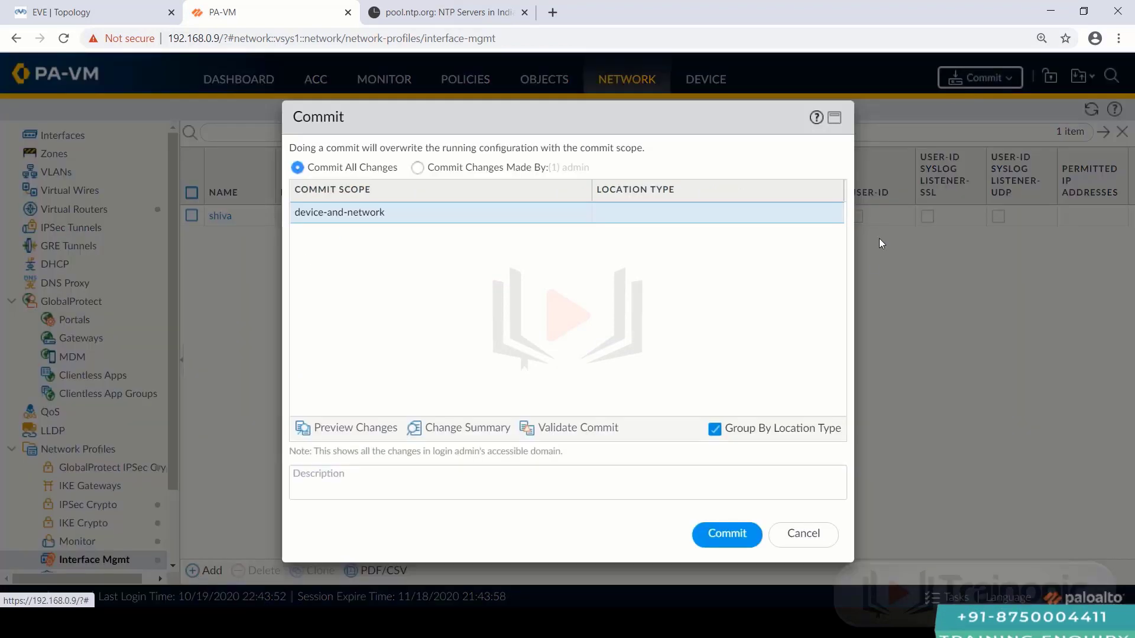
click(739, 533)
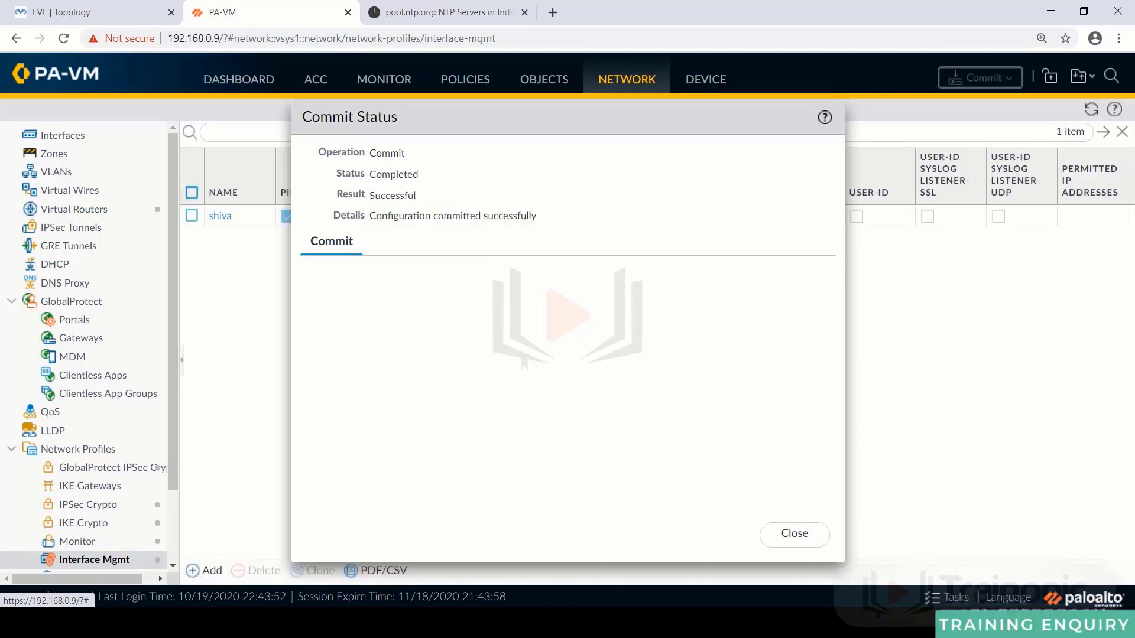
click(799, 535)
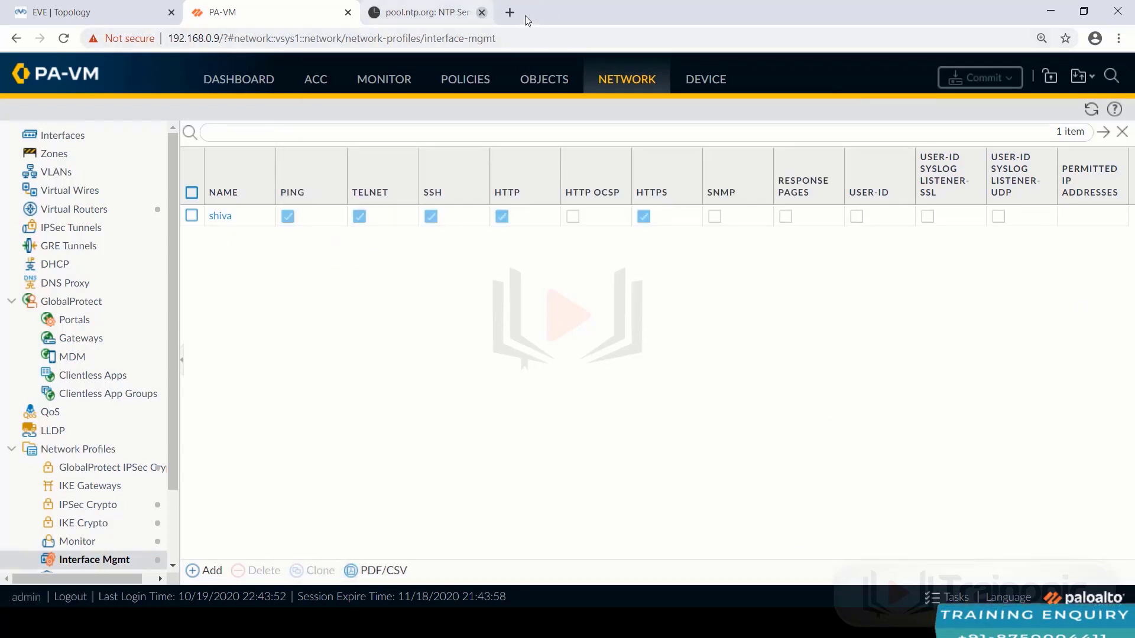
click(525, 12)
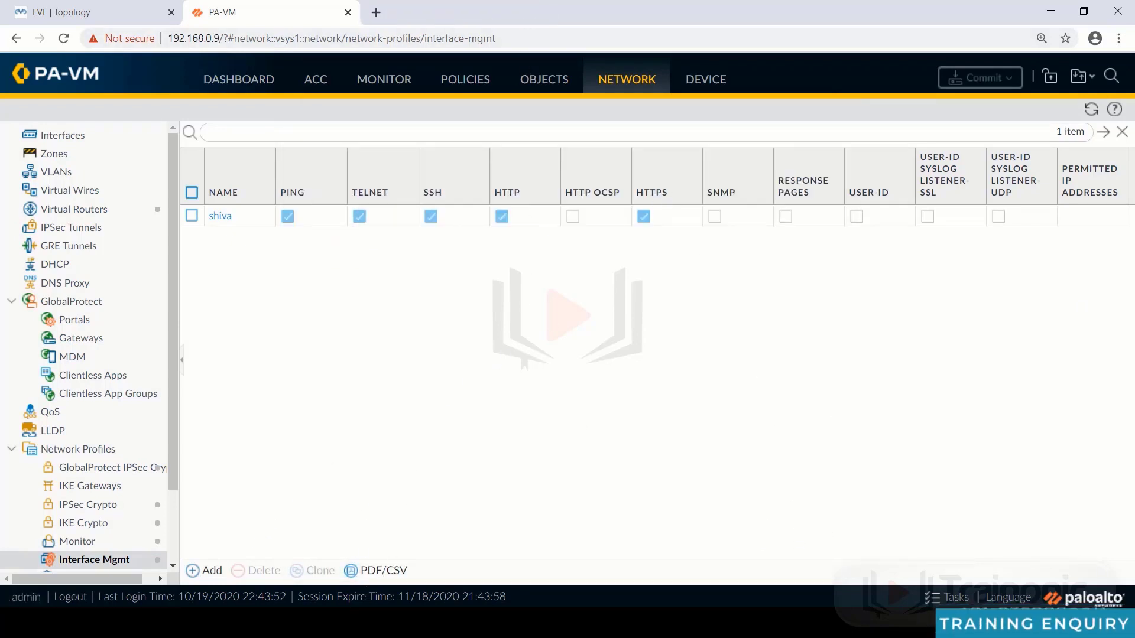
- Rerun the firewall pings from R1–R4 to 192.168.1.2, 192.168.2.2, 192.168.3.2 and 192.168.4.2
key(alt+Tab)
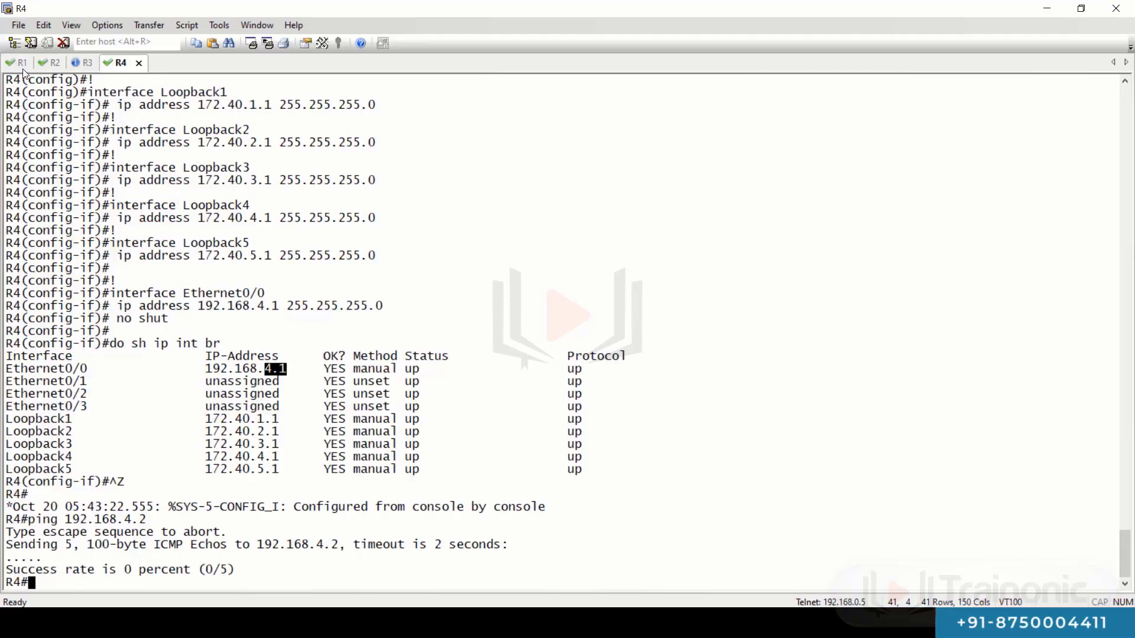
click(22, 69)
key(Return)
key(Return)
key(Return)
key(Return)
key(Return)
key(Return)
key(Return)
key(Return)
key(Return)
key(Return)
key(Return)
key(Return)
key(Return)
key(Return)
key(Return)
key(Return)
key(Return)
key(Return)
key(Return)
key(Return)
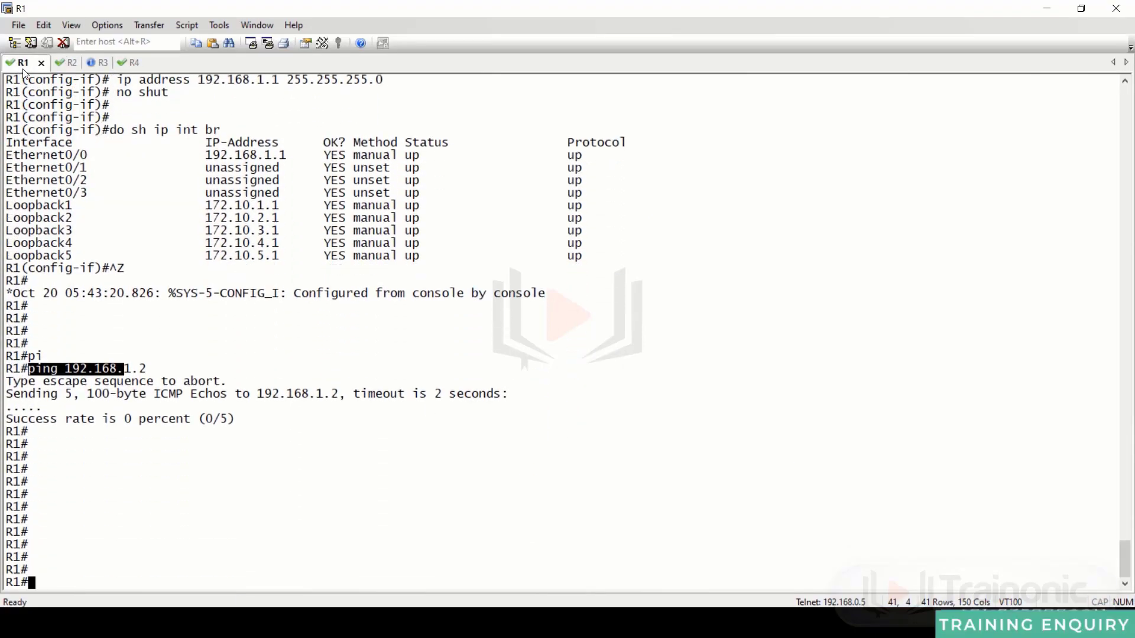
key(Up)
key(ctrl+Tab)
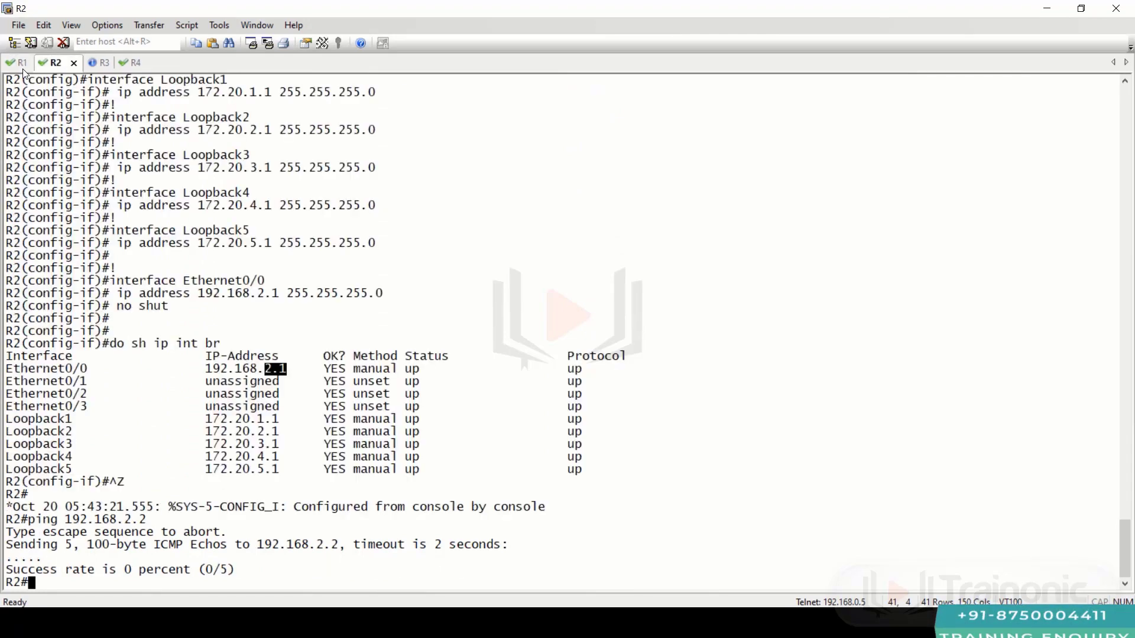
key(Up)
key(Return)
key(Return)
key(Up)
key(ctrl+Tab)
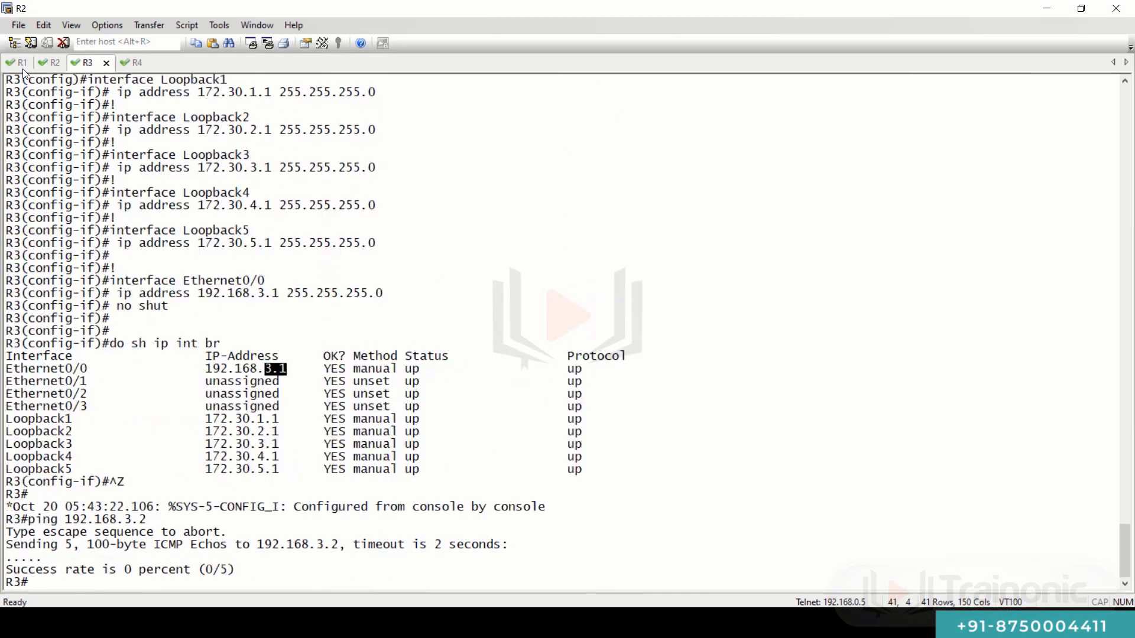
key(Return)
key(Return)
key(Return)
key(Return)
key(Return)
key(Return)
key(Return)
key(Return)
key(Return)
key(Return)
key(Return)
key(Return)
key(Return)
key(Return)
key(Return)
key(Return)
key(Return)
key(Return)
key(Return)
key(Return)
key(Return)
key(Return)
key(Return)
key(Return)
key(Return)
key(Return)
key(Return)
key(Return)
key(Return)
key(Up)
key(Return)
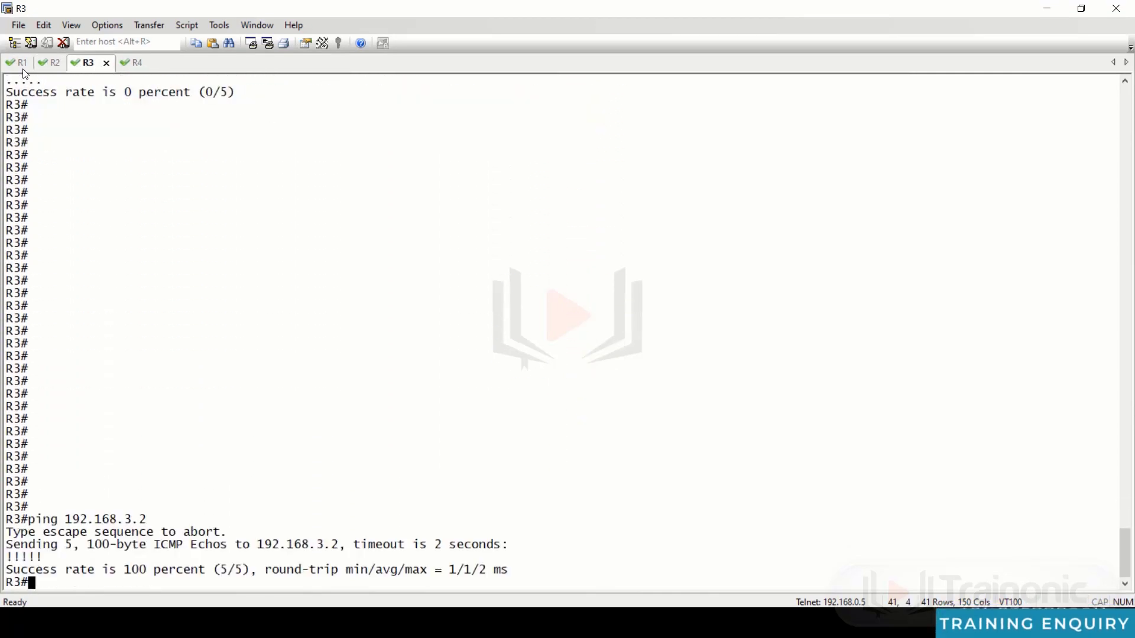
key(ctrl+Tab)
key(Return)
key(Return)
key(Return)
key(Return)
key(Return)
key(Return)
key(Return)
key(Return)
key(Return)
key(Return)
key(Return)
key(Return)
key(Return)
key(Return)
key(Return)
key(Return)
key(Return)
key(Return)
key(Return)
key(Return)
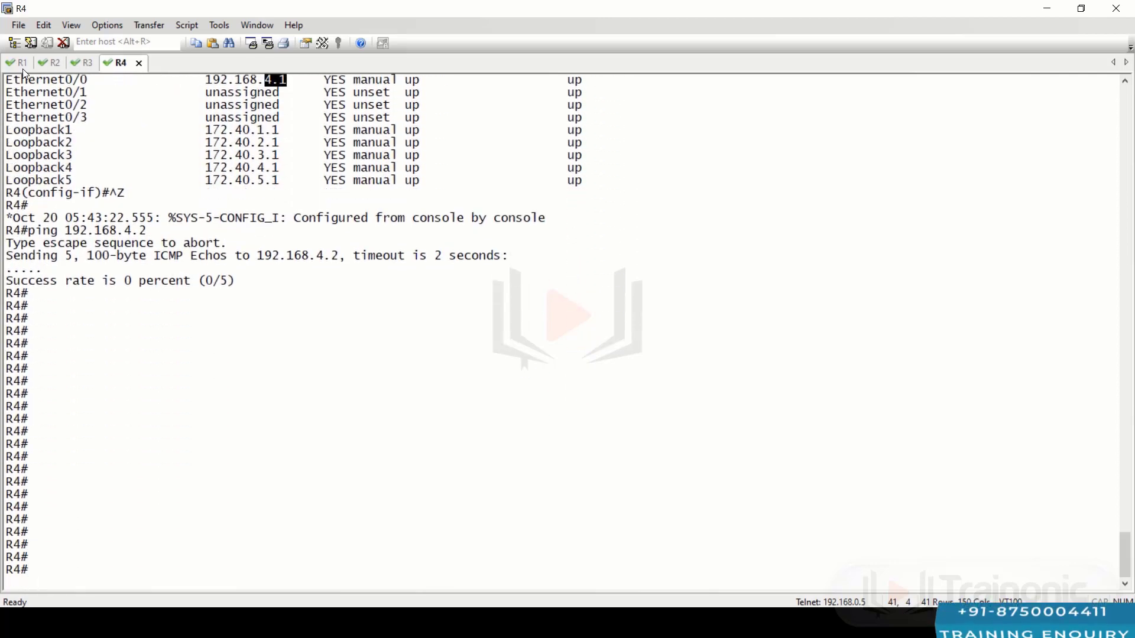
key(Up)
key(Return)
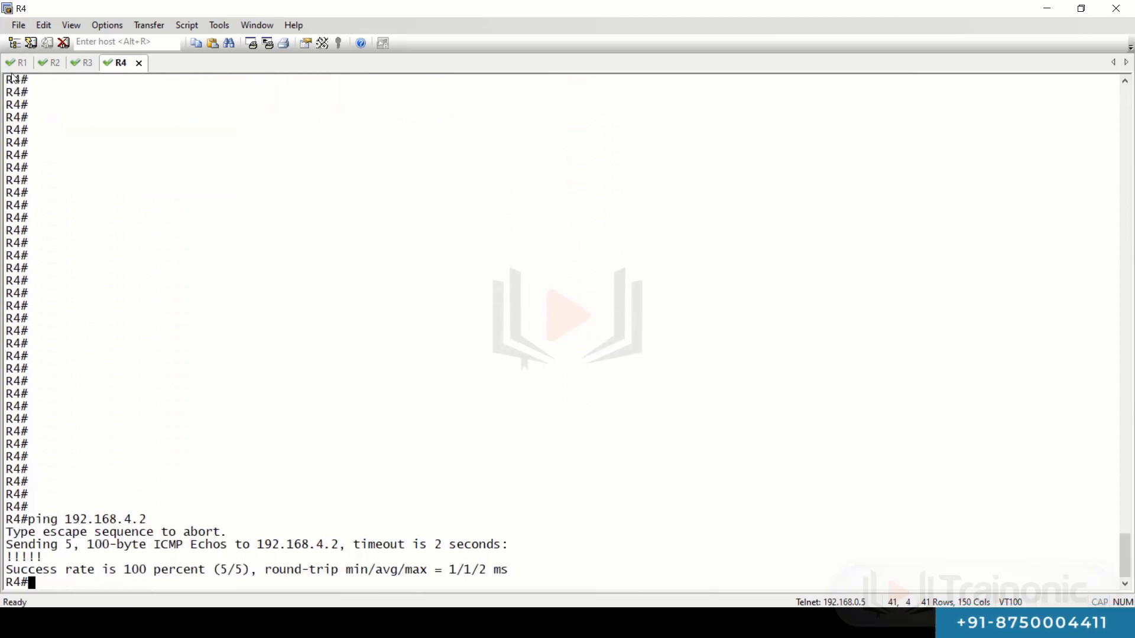
- Repeat the pings from R1 through R4 to confirm 100 percent success
click(12, 62)
key(Return)
key(Return)
key(Return)
key(Return)
key(Return)
key(Return)
key(Return)
key(Return)
key(Return)
key(Return)
key(Return)
key(Return)
key(Return)
key(Return)
key(Return)
key(Return)
key(Return)
key(Return)
key(Return)
key(Return)
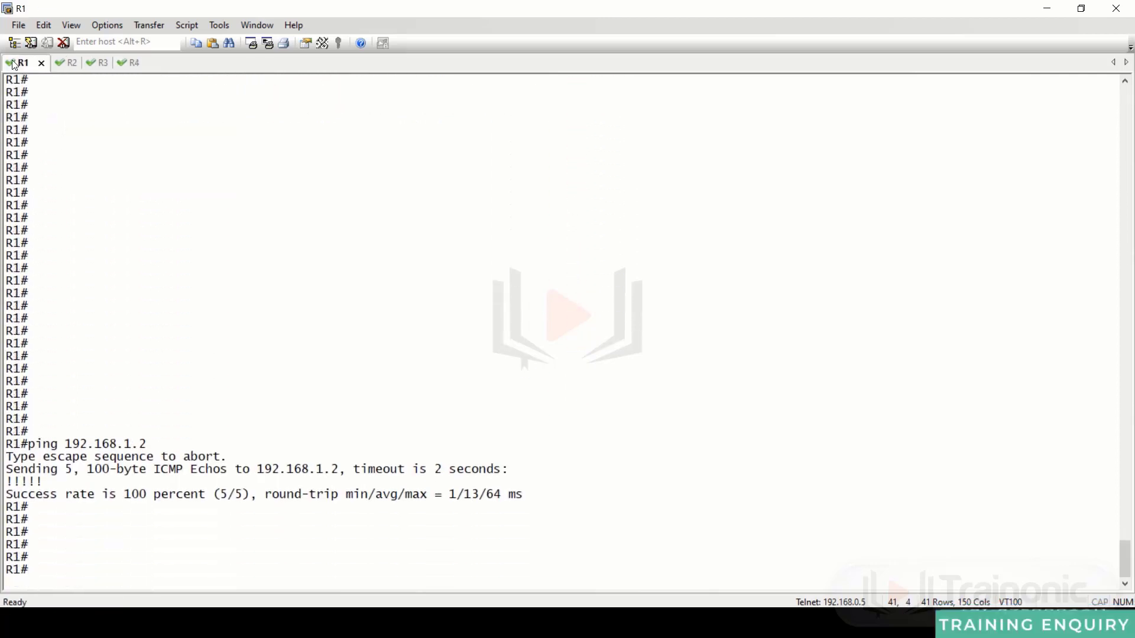
key(Up)
key(Return)
key(Return)
key(Return)
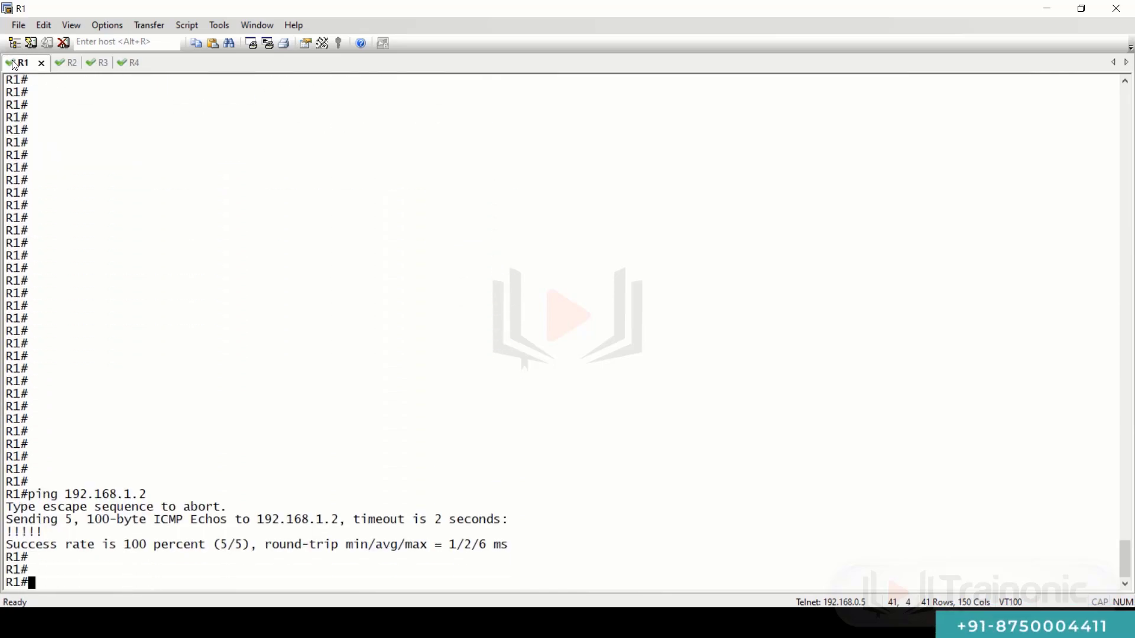
key(ctrl+Tab)
key(Return)
key(Return)
key(Return)
key(Return)
key(Return)
key(Return)
key(Return)
key(Return)
key(Return)
key(Return)
key(Return)
key(Return)
key(Return)
key(Return)
key(Return)
key(Return)
key(Return)
key(Return)
key(Return)
key(Return)
key(Return)
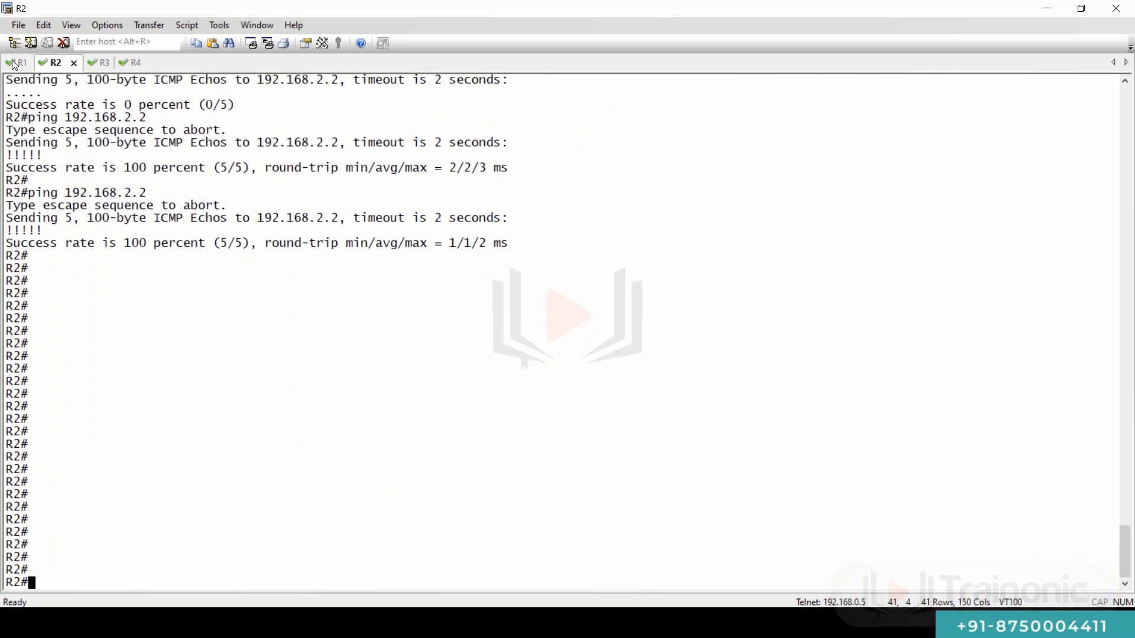
key(Up)
key(Return)
key(ctrl+Tab)
key(Return)
key(Return)
key(Return)
key(Return)
key(Return)
key(Return)
key(Return)
key(Return)
key(Return)
key(Return)
key(Return)
key(Return)
key(Return)
key(Return)
key(Return)
key(Return)
key(Return)
key(Return)
key(Return)
key(Return)
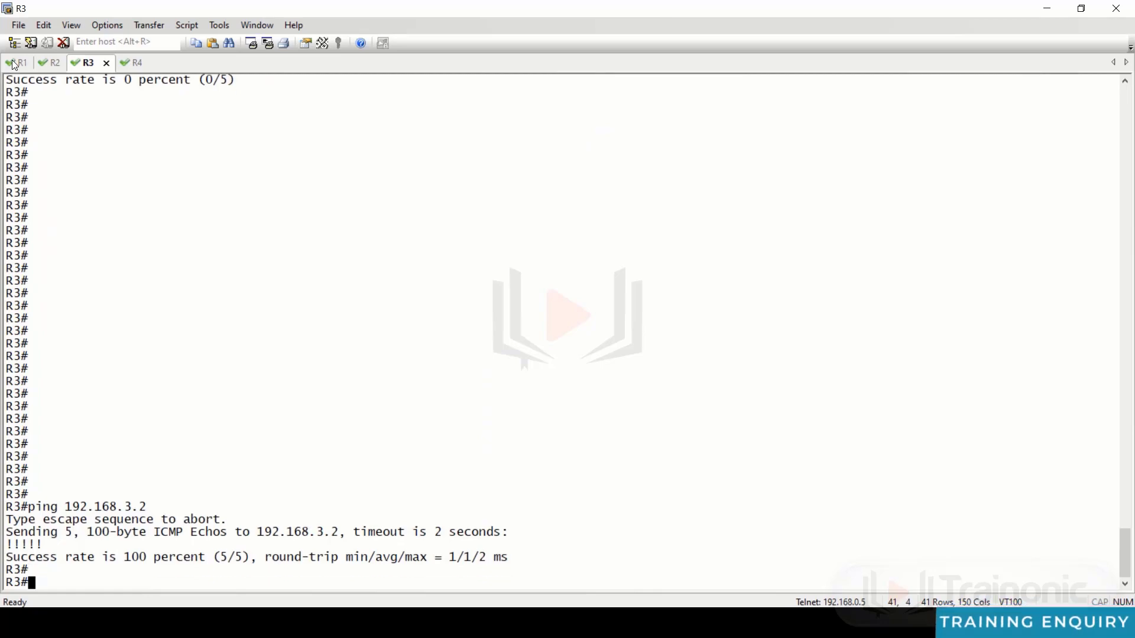
key(Return)
key(Return)
key(Return)
key(Return)
key(Return)
key(Return)
key(Return)
key(Return)
key(Return)
key(Return)
key(Return)
key(Return)
key(Return)
key(Return)
key(Return)
key(Up)
key(Return)
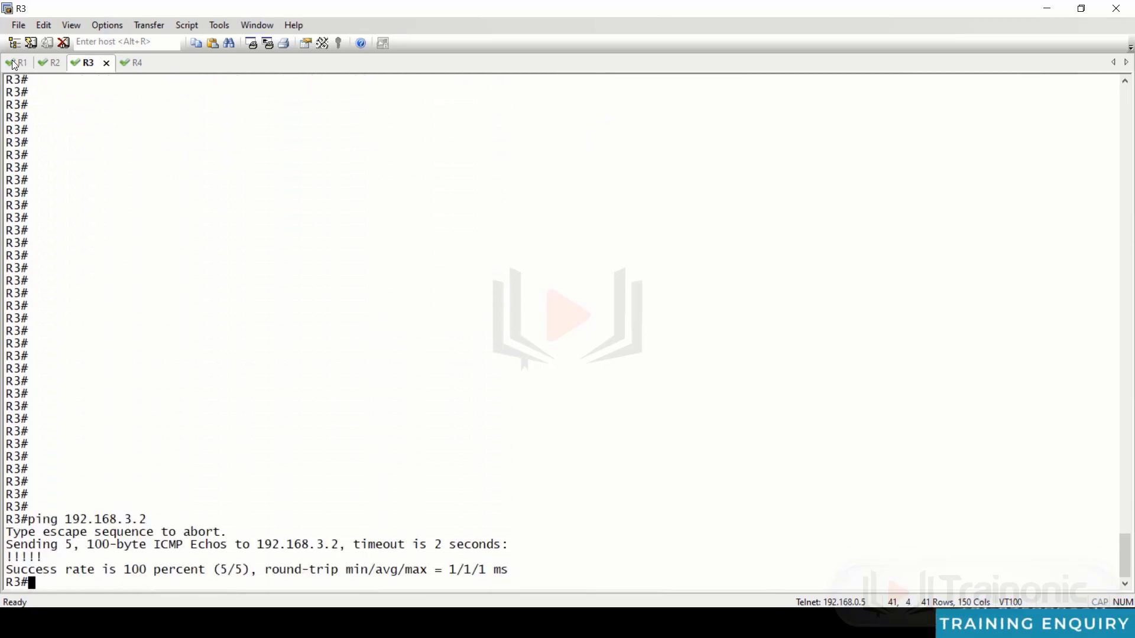
key(ctrl+Tab)
key(Return)
key(Return)
key(Return)
key(Return)
key(Return)
key(Return)
key(Return)
key(Return)
key(Return)
key(Return)
key(Return)
key(Return)
key(Return)
key(Return)
key(Return)
key(Return)
key(Return)
key(Return)
key(Return)
key(Return)
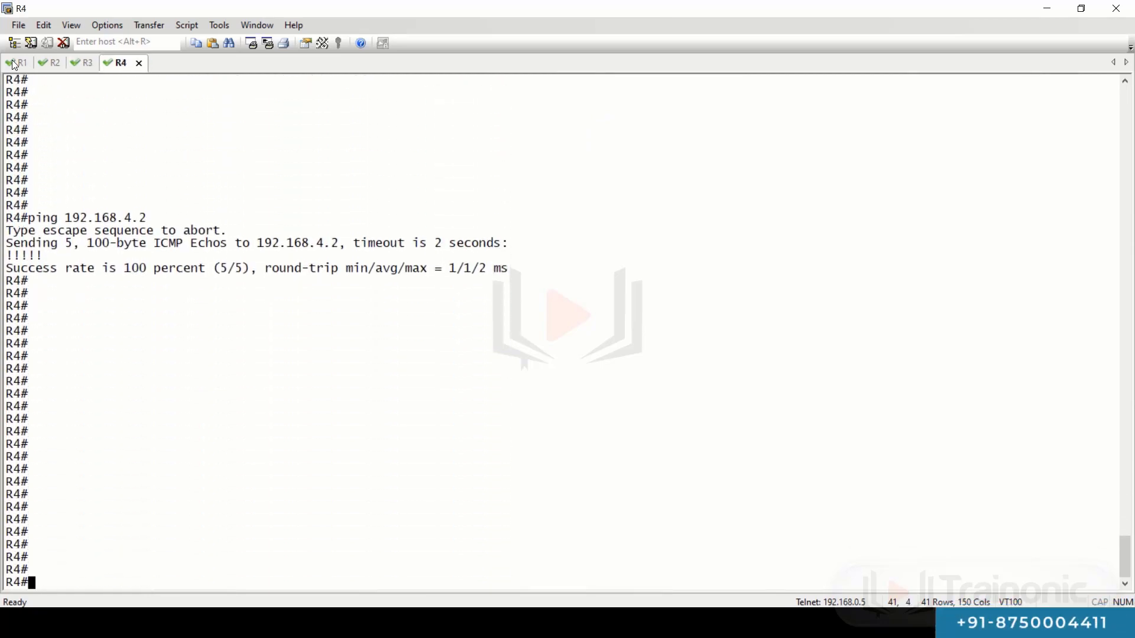
key(Up)
key(Return)
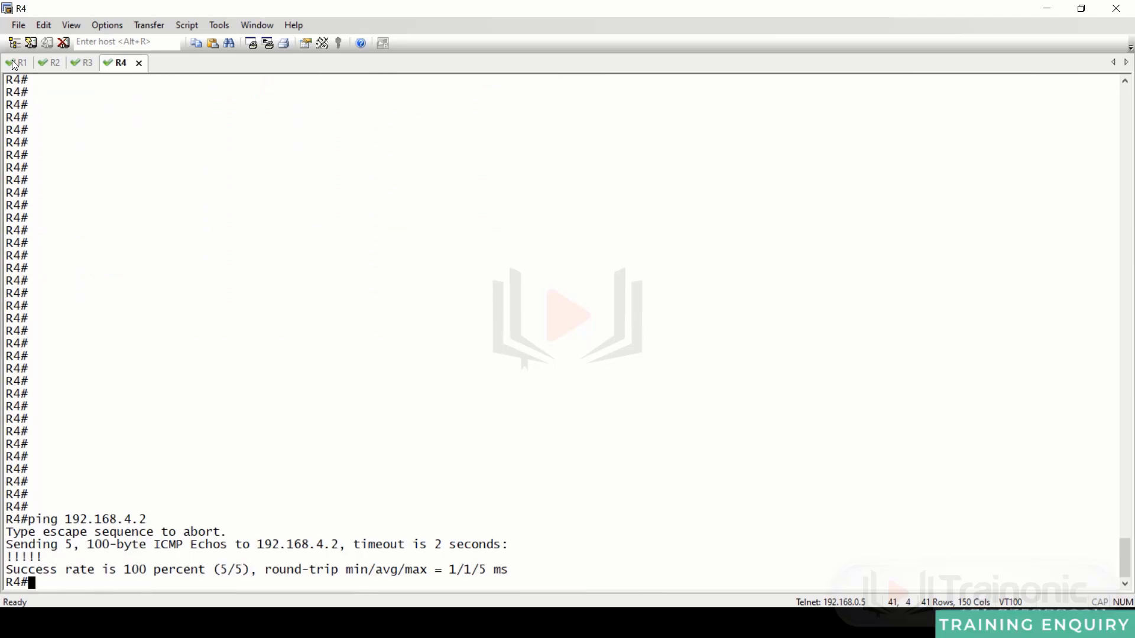
- On R1, type 'telnet 192.168.1.2'
click(16, 67)
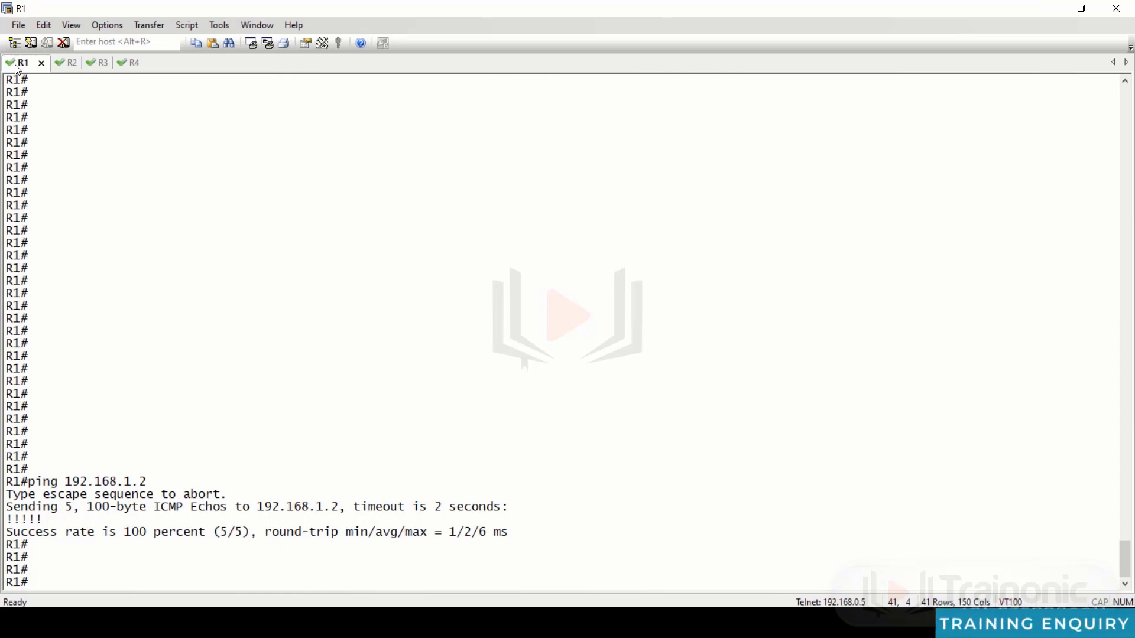
text(tel)
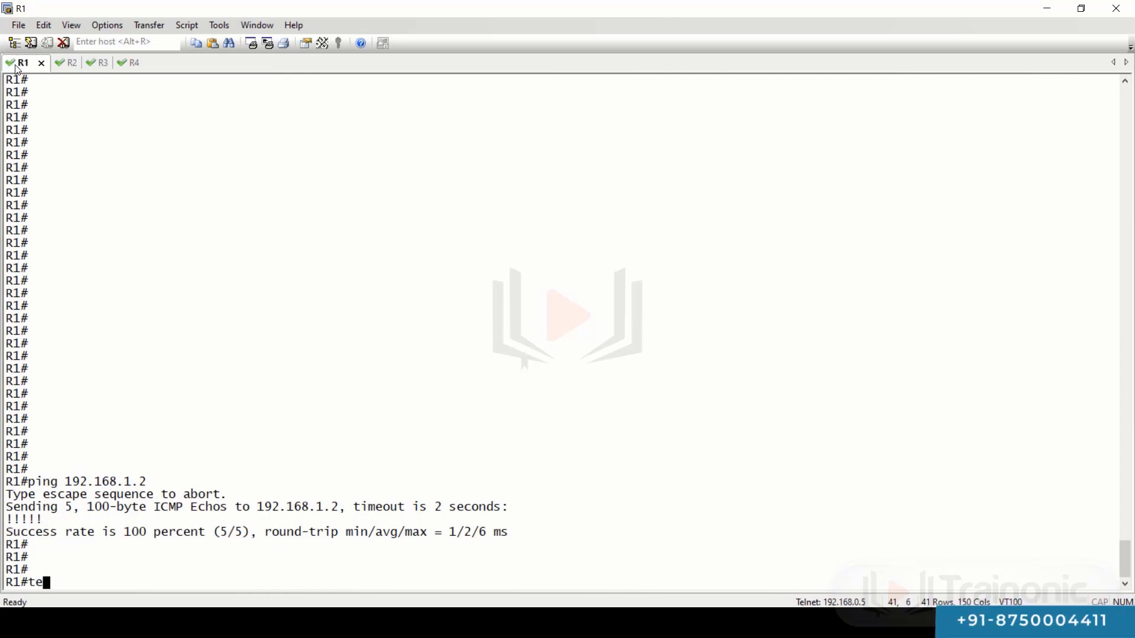
key(Tab)
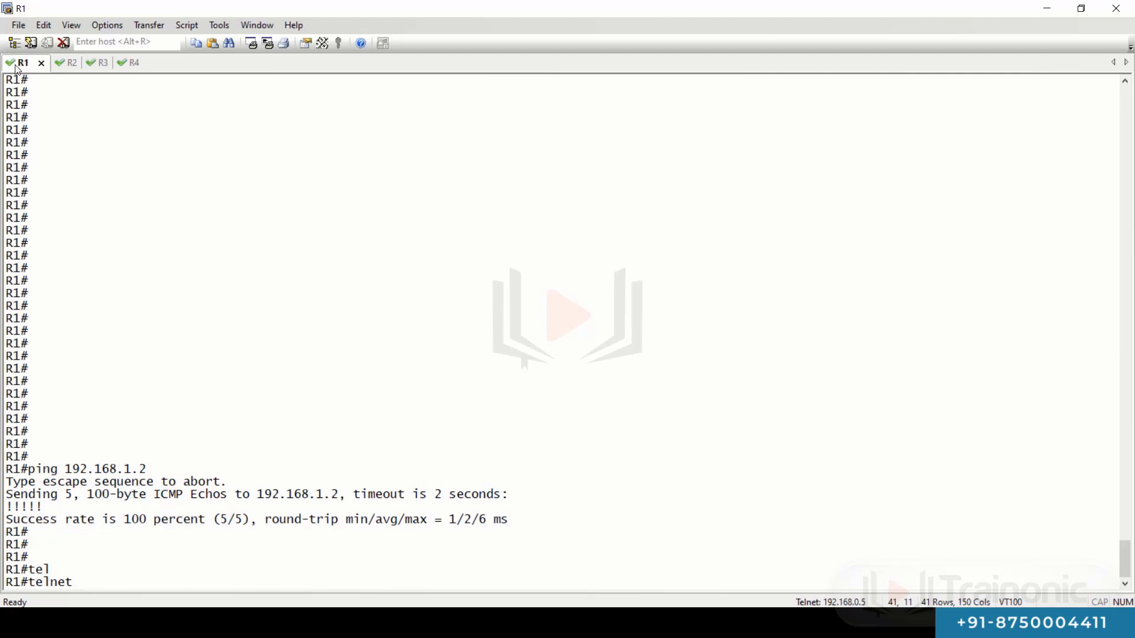
text(192.168.1)
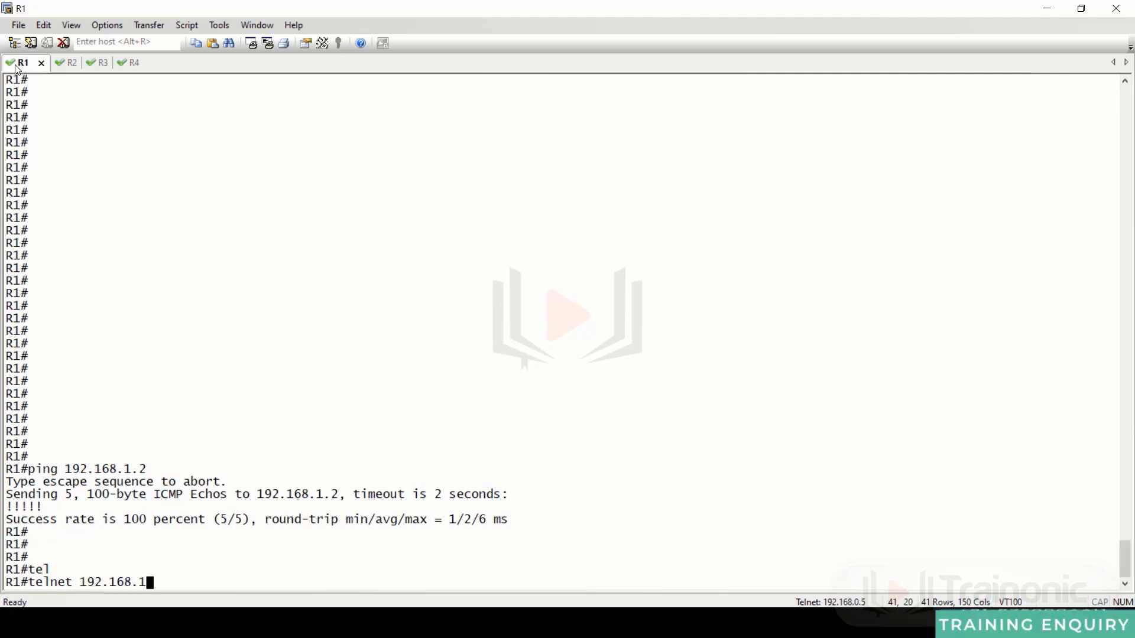
text(.2)
- Telnet to 192.168.1.2 and log into PaloAlto1 as admin with the account password
key(Return)
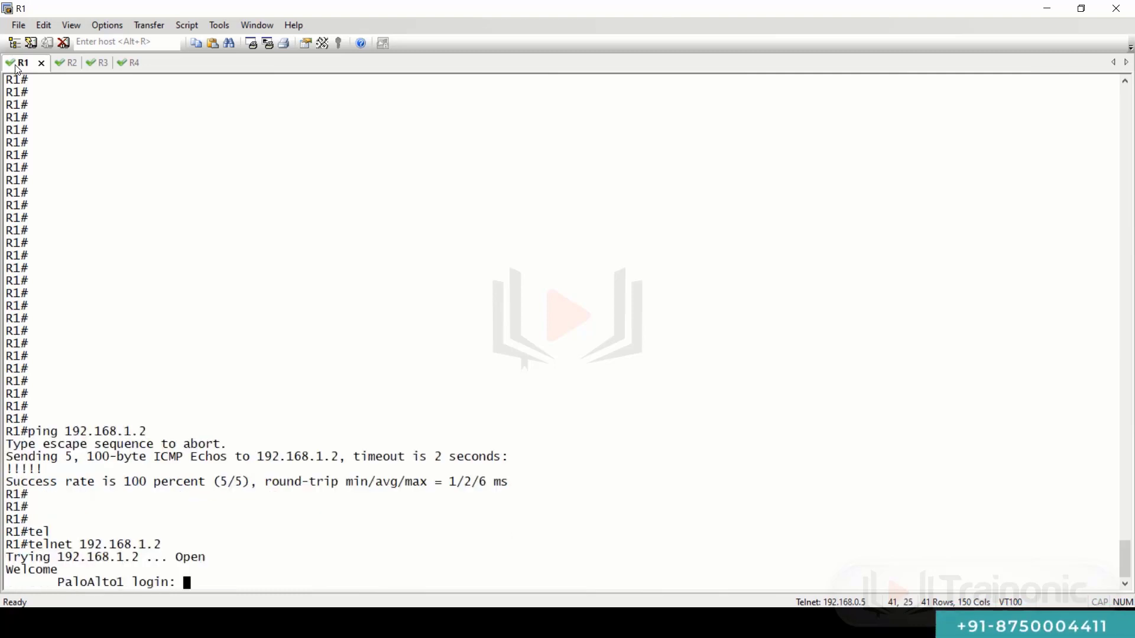
text(admin)
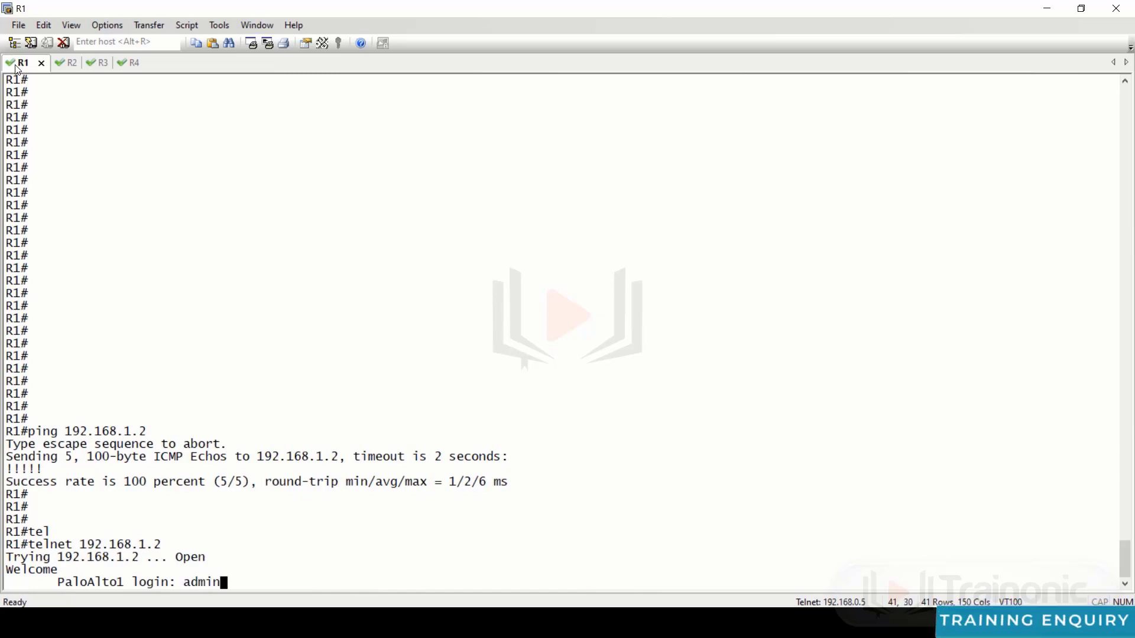
key(Return)
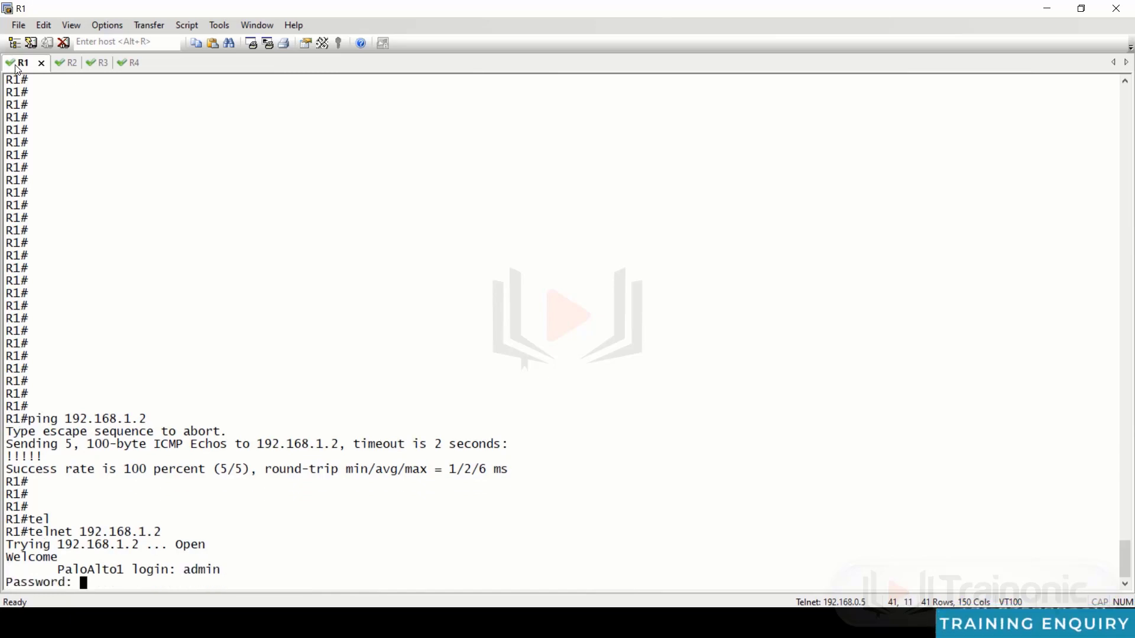
key(Return)
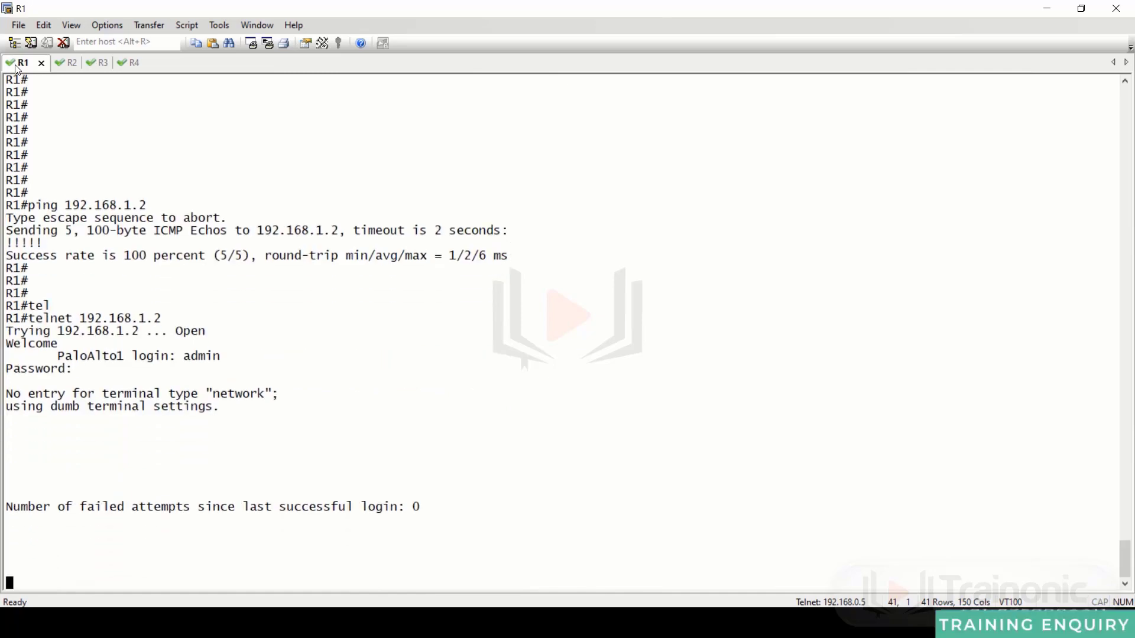
- Exit the telnet session and type 'ssh -l admin 192.168.1.2' on R1
key(Return)
key(Return)
key(Return)
key(Return)
key(Return)
key(Return)
key(Return)
key(Return)
key(Return)
key(Return)
key(Return)
key(Return)
key(Return)
key(Return)
key(Return)
key(Return)
key(Return)
key(Return)
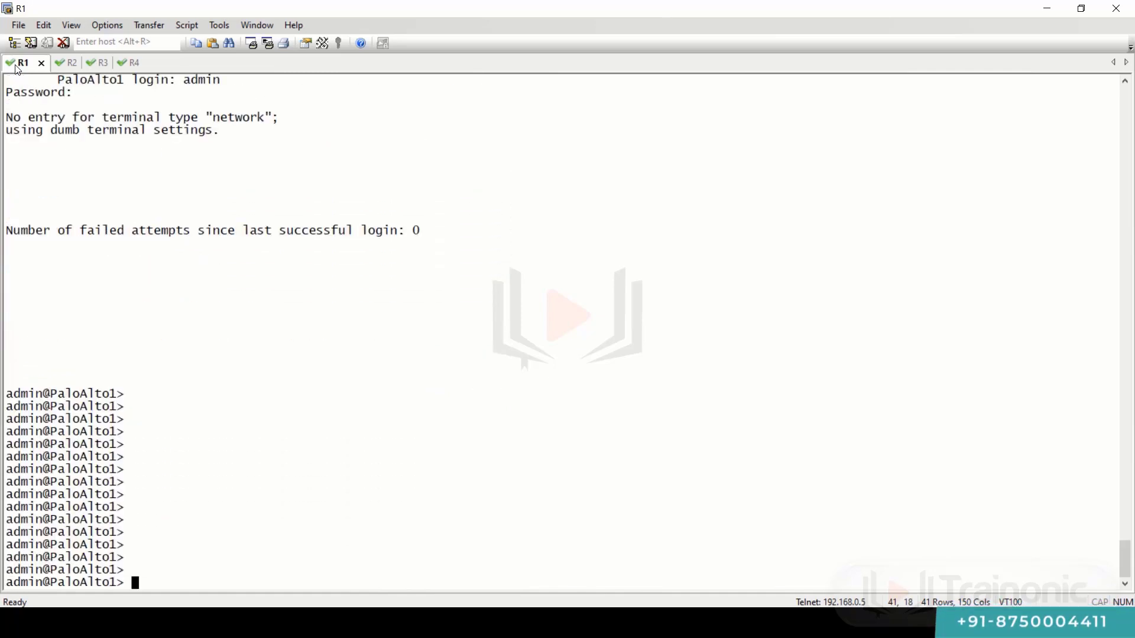
text(exit)
key(Return)
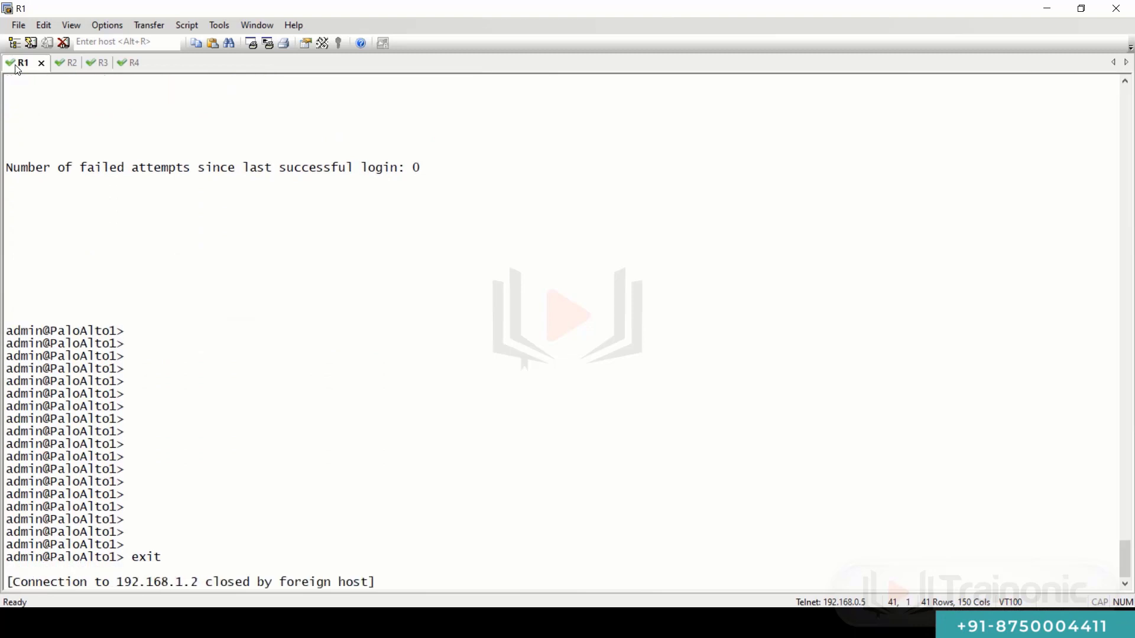
key(Return)
key(Return)
key(Return)
key(Return)
key(Return)
key(Return)
key(Return)
key(Return)
key(Return)
key(Return)
key(Return)
key(Return)
key(Return)
key(Return)
key(Return)
key(Return)
key(Return)
key(Return)
key(Return)
key(Return)
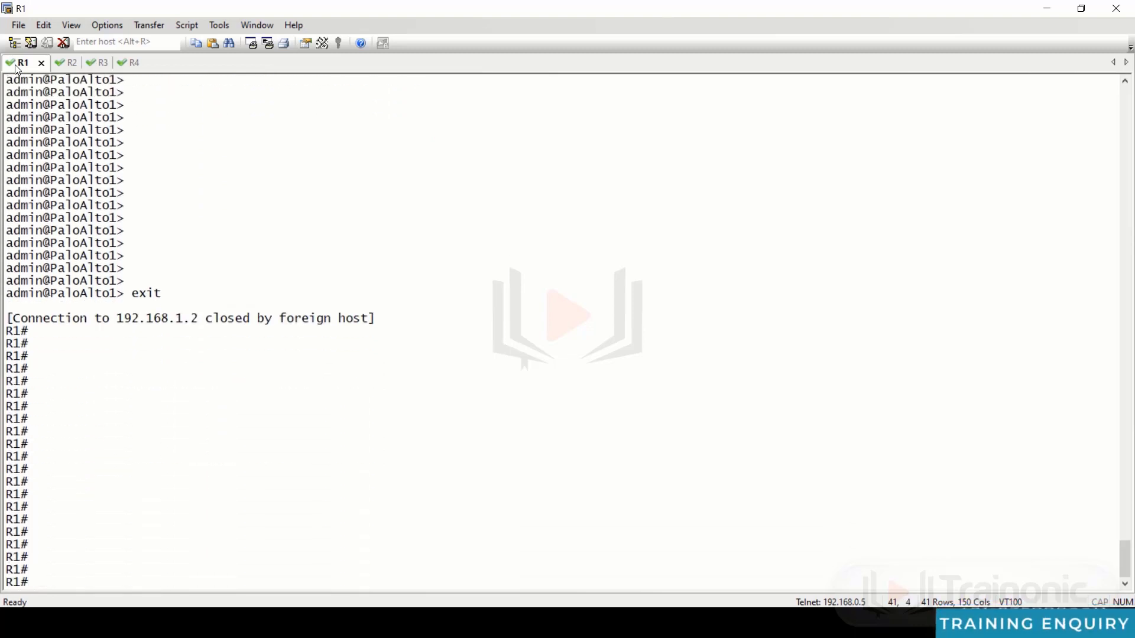
text(ssh )
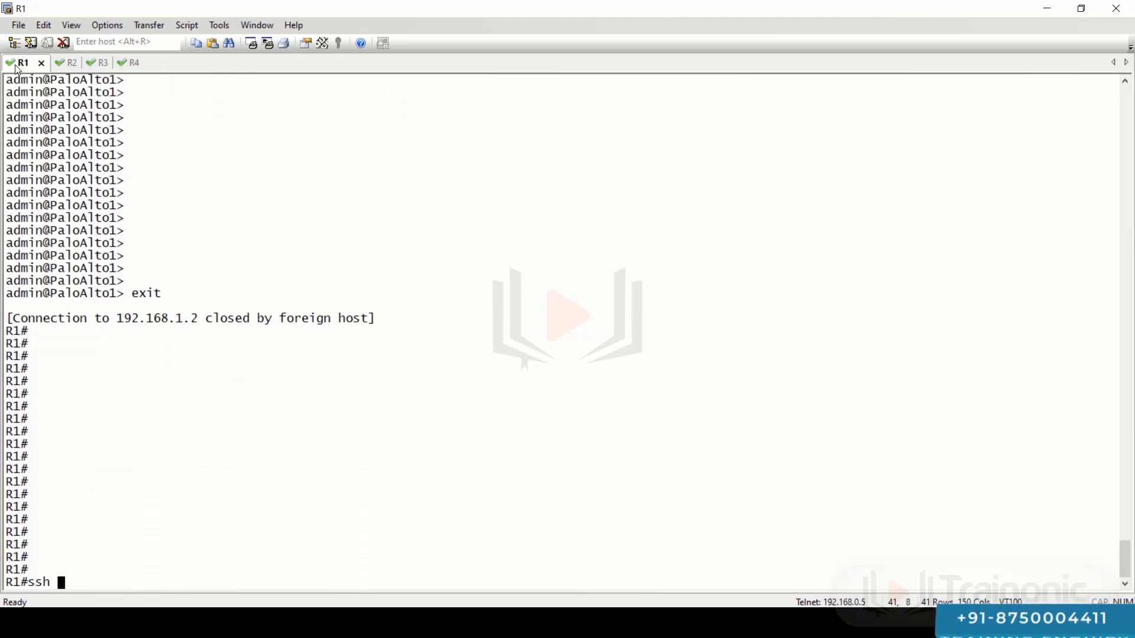
text(-l admi)
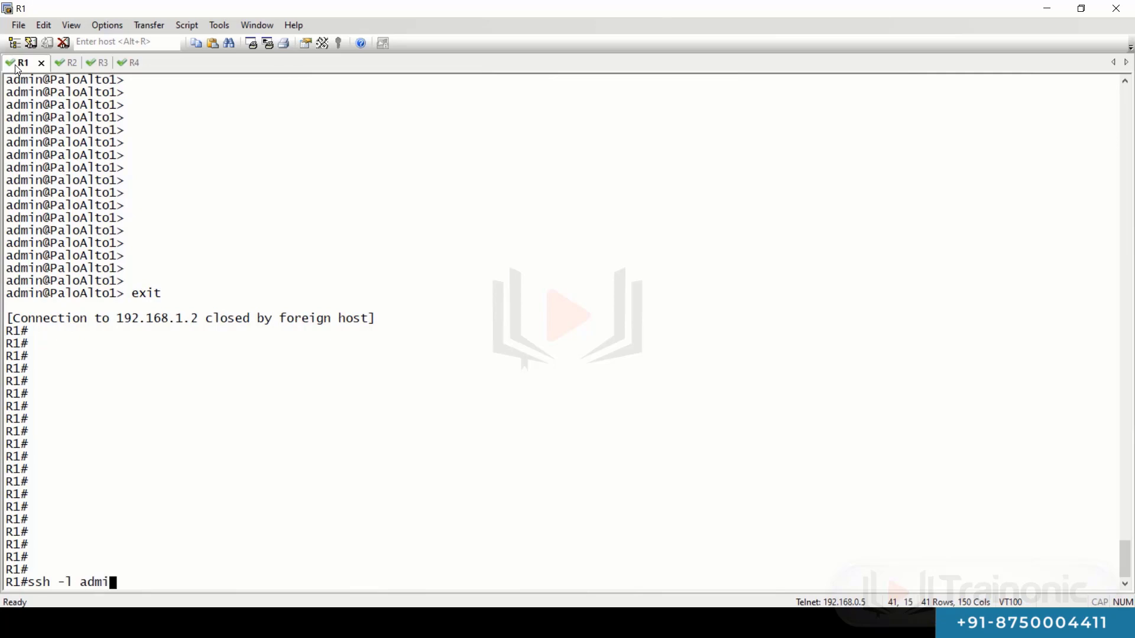
text(n 192.168.1.2)
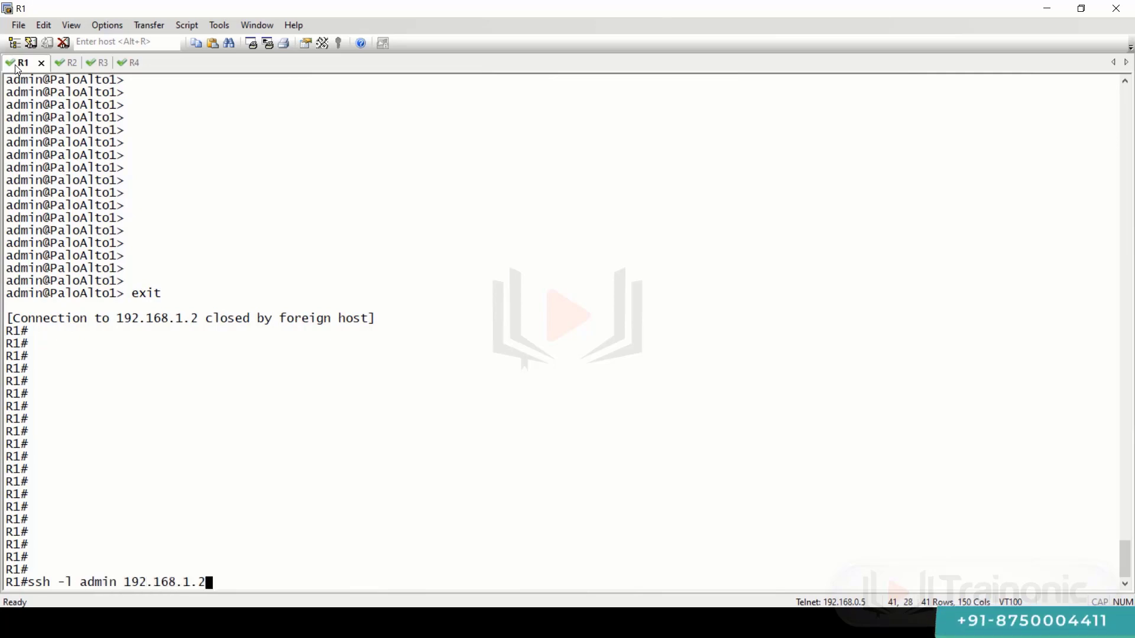
- SSH into 192.168.1.2 as admin, enter the password, then exit back to R1
key(Return)
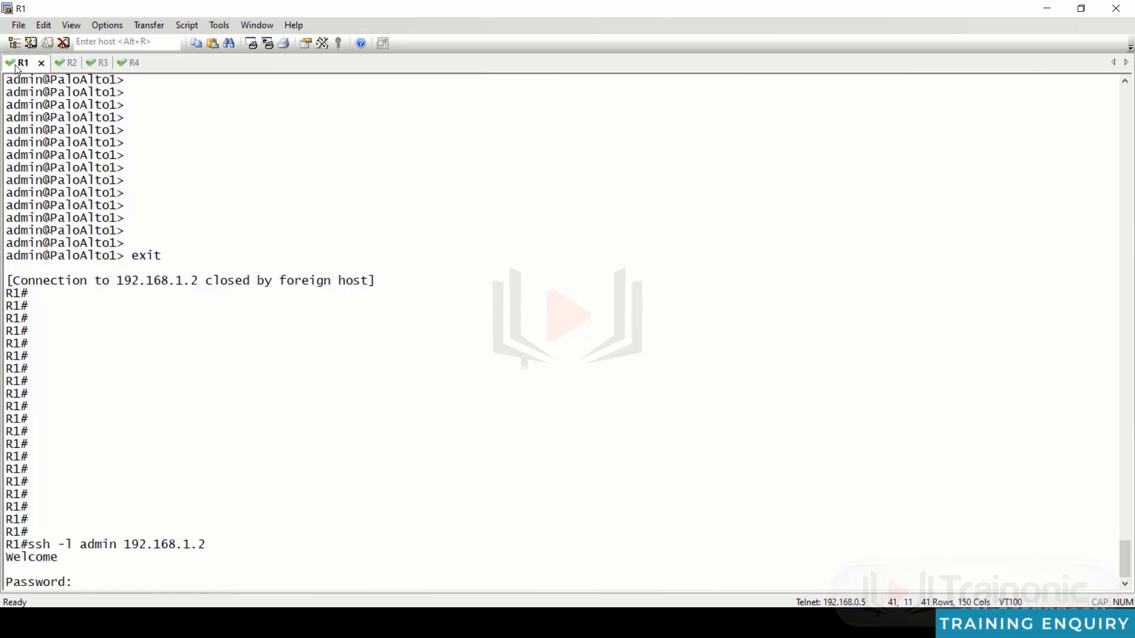
key(Return)
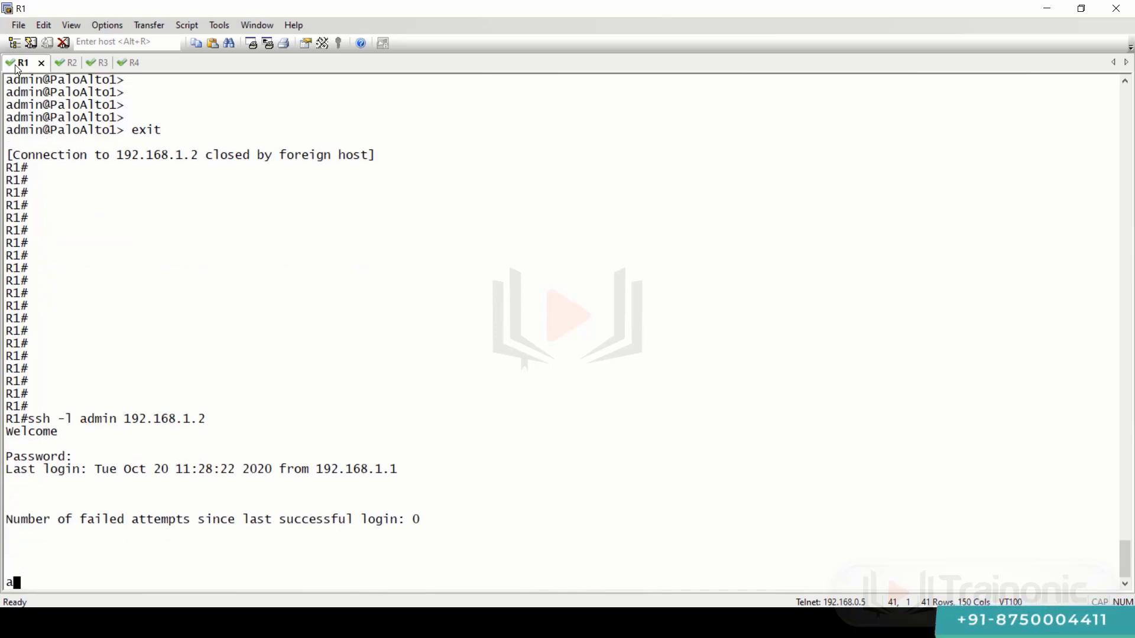
key(Return)
key(Return)
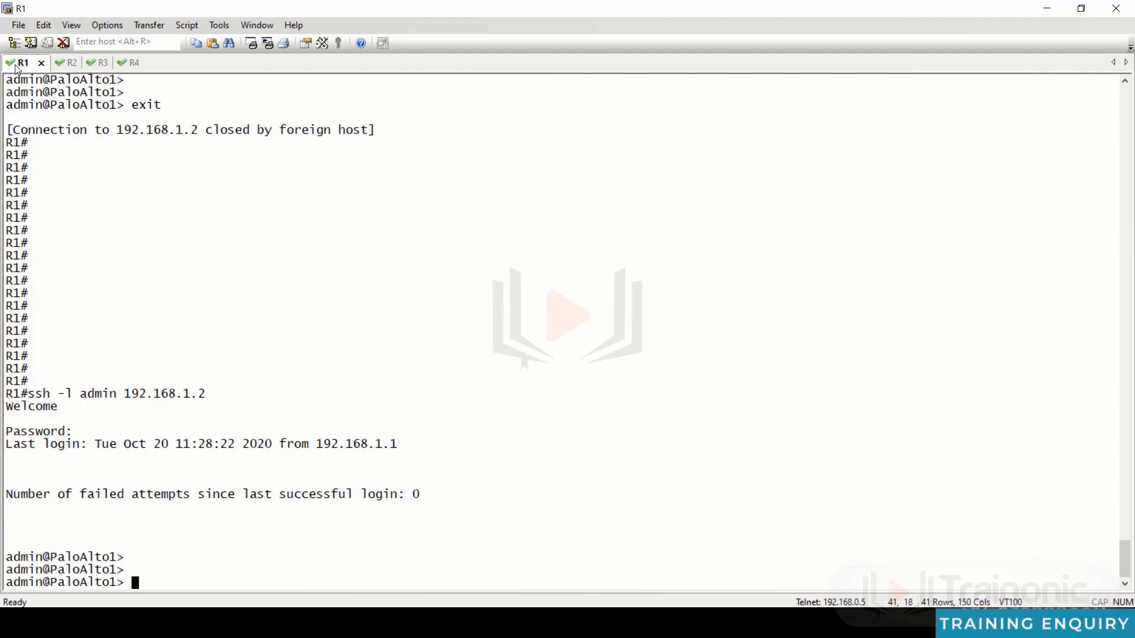
key(Return)
key(Return)
key(Return)
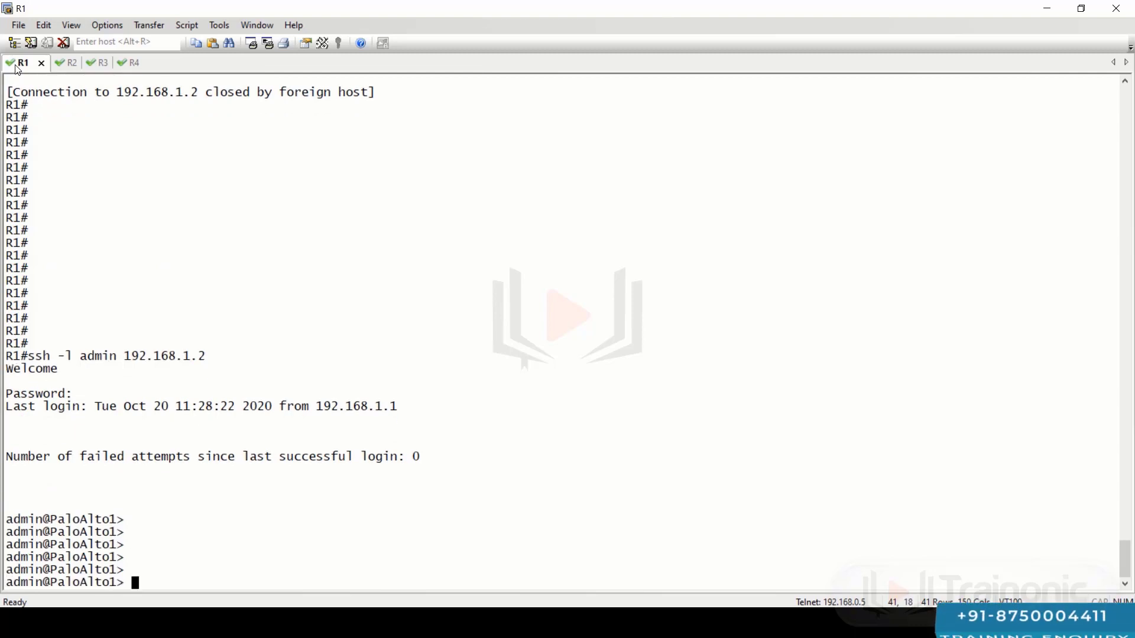
text(exitt)
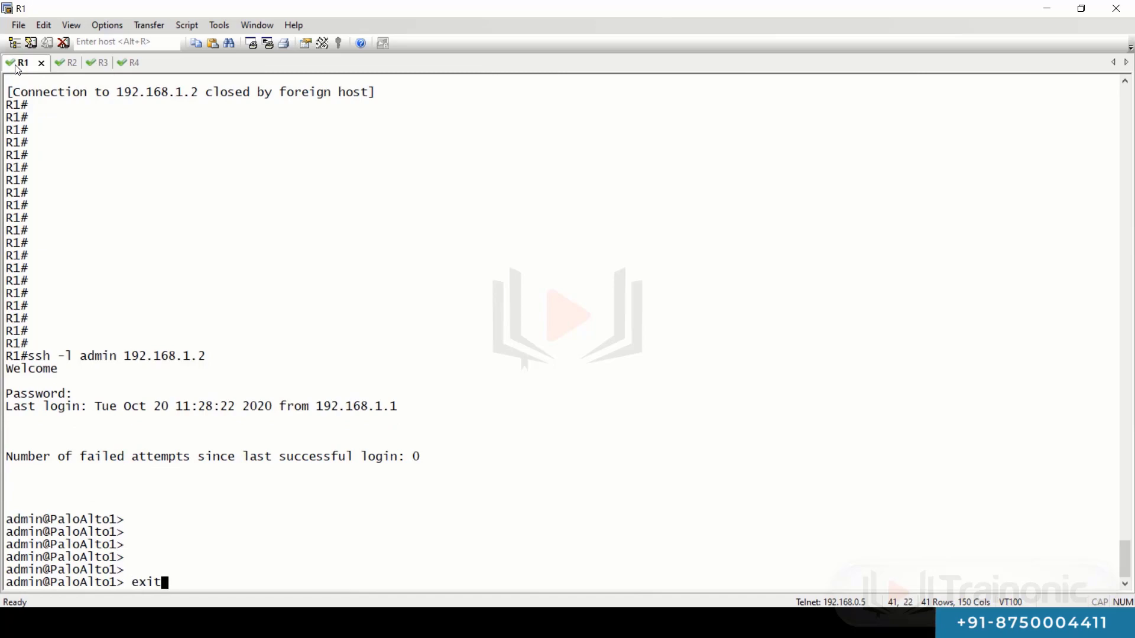
key(Return)
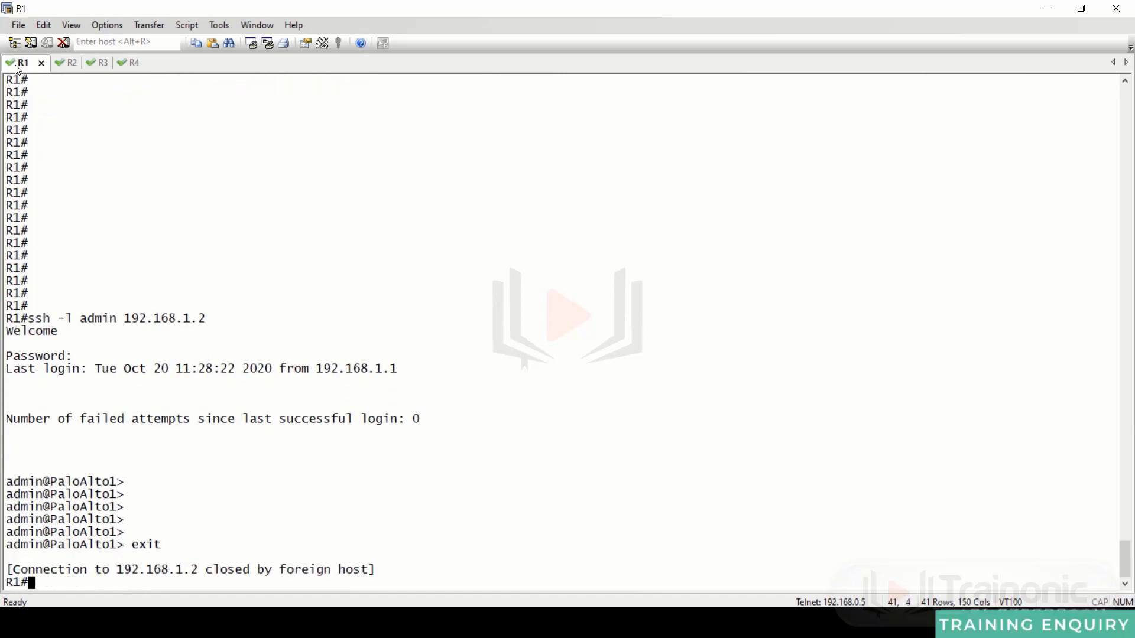
key(Return)
key(Return)
key(Return)
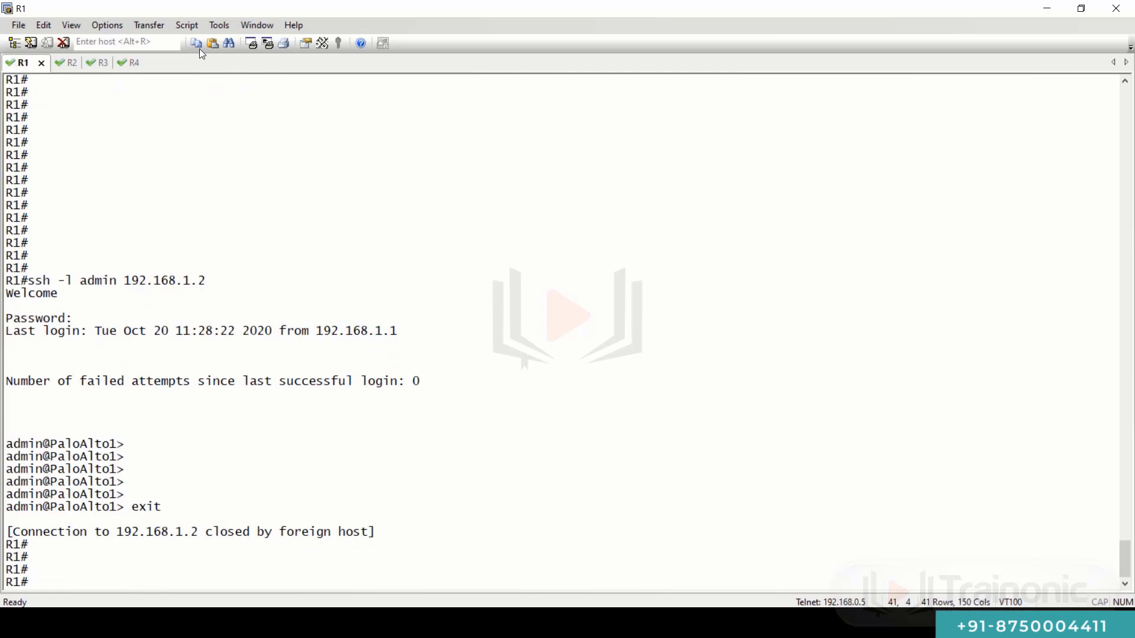
scroll(86, 140, up, 20)
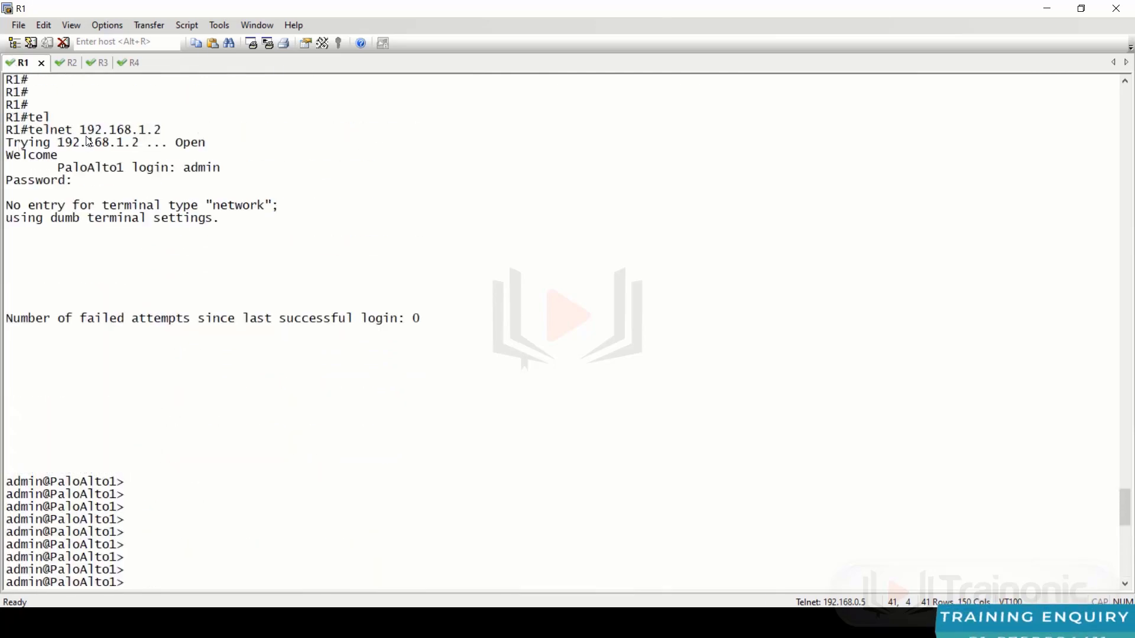
drag(156, 208, 6, 205)
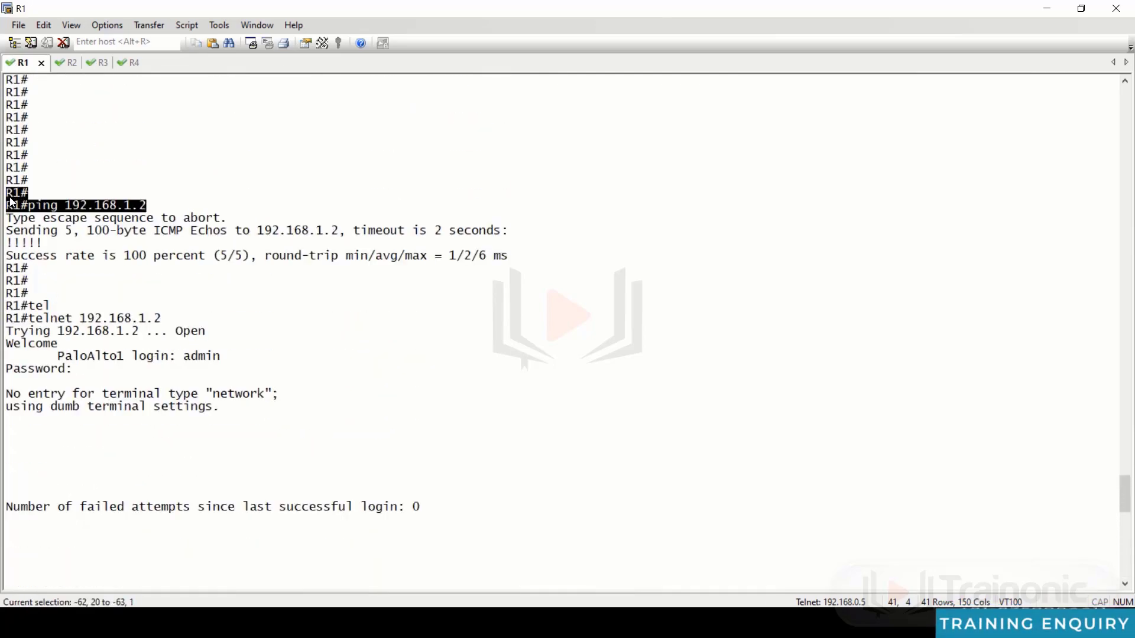
scroll(156, 232, down, 3)
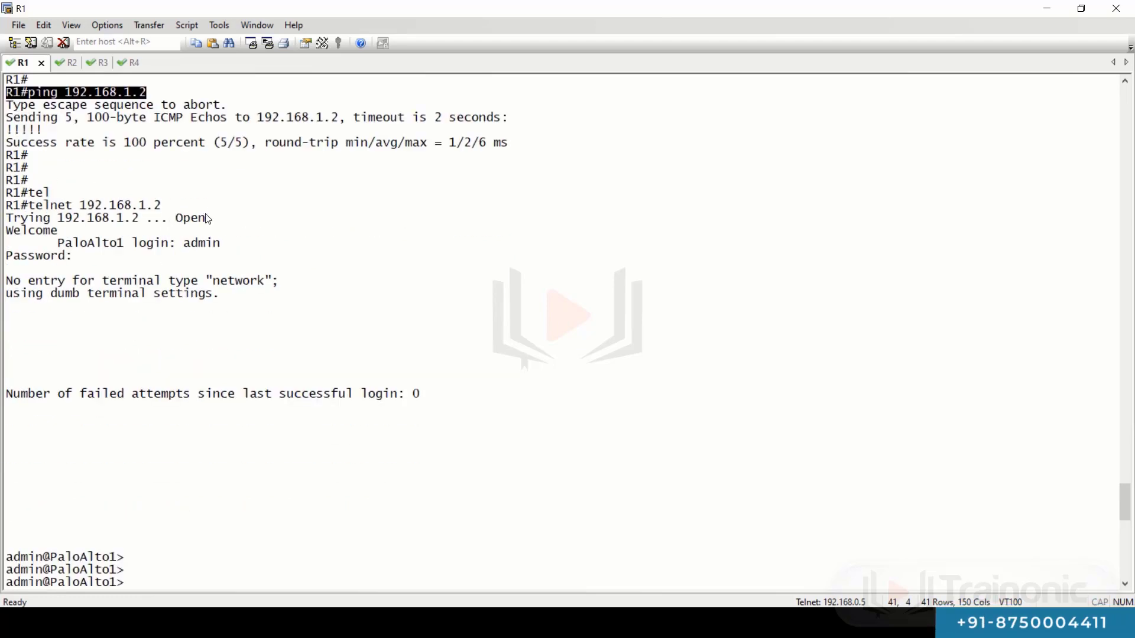
drag(161, 207, 7, 205)
scroll(216, 292, down, 11)
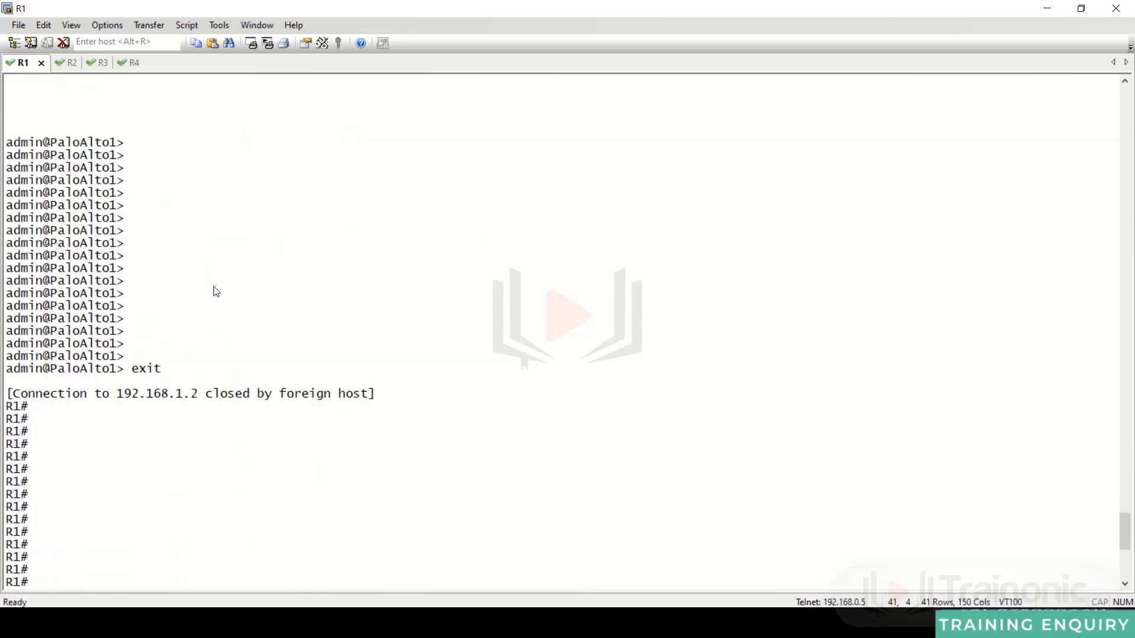
scroll(216, 291, down, 8)
drag(222, 355, 6, 359)
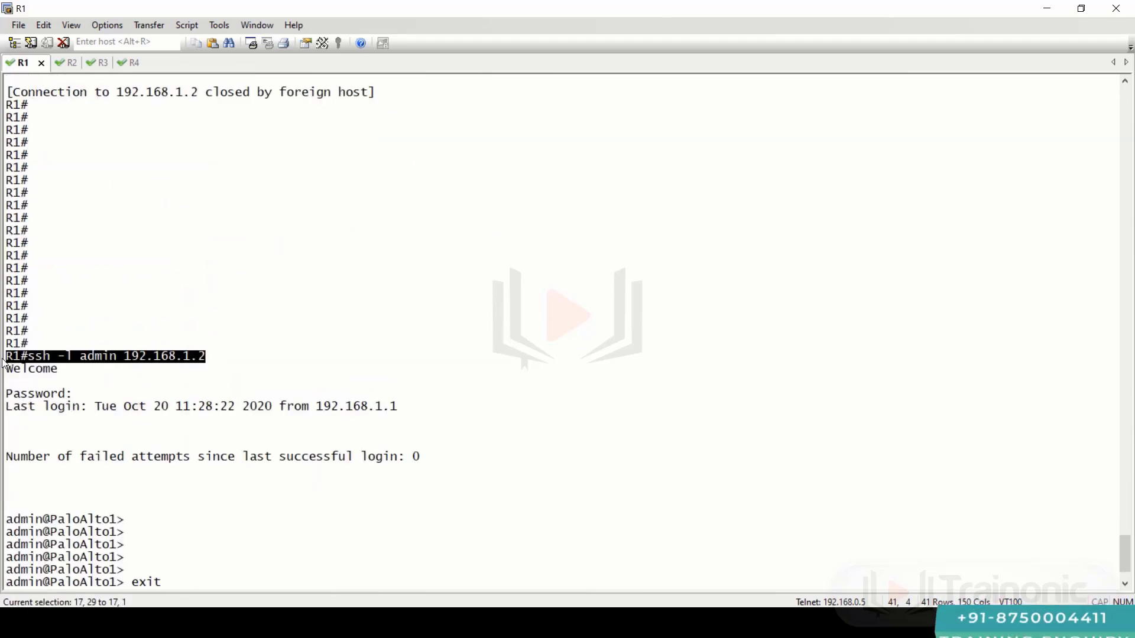
click(437, 360)
key(alt+Tab)
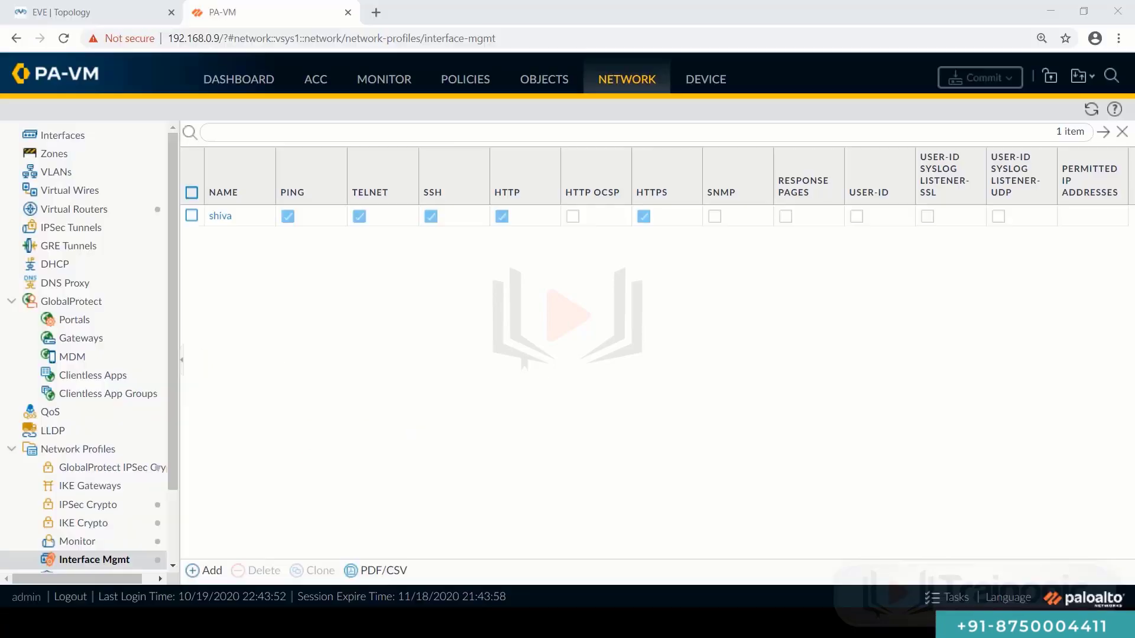
key(ctrl+Page_Up)
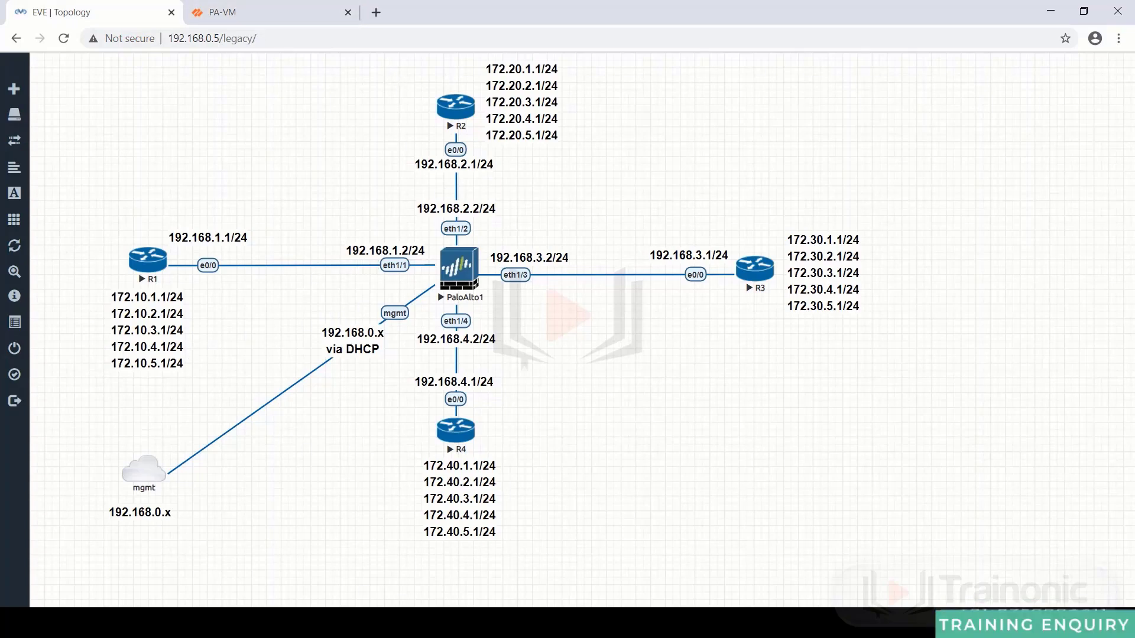
key(alt+Tab)
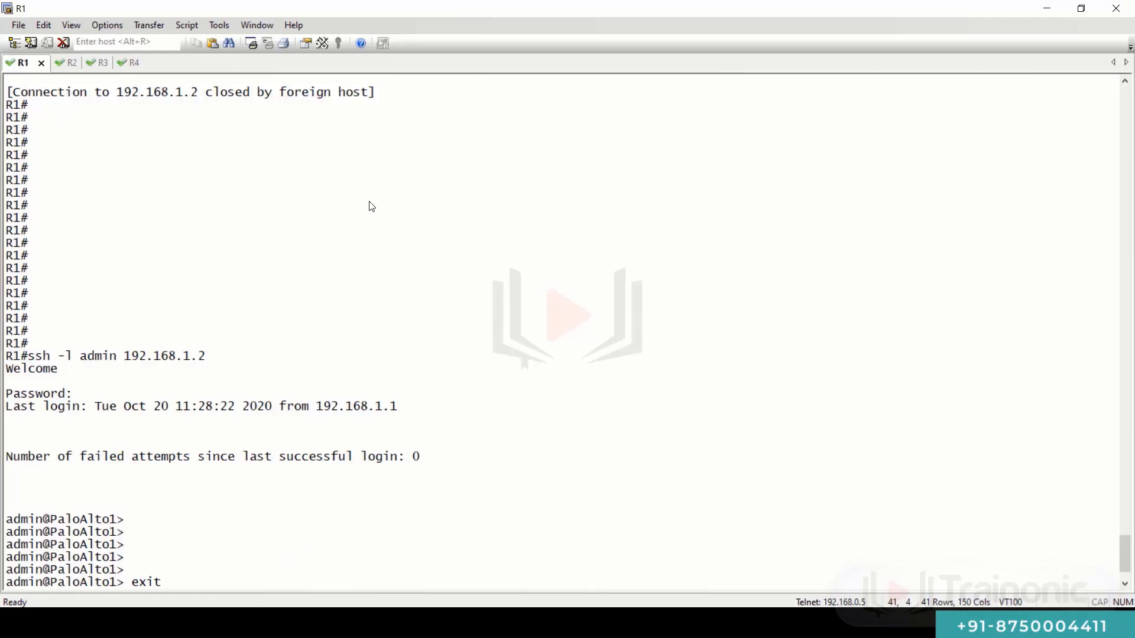
- Telnet from R1 to 192.168.1.2 port 80 and note the Open result
key(Return)
key(Return)
key(Return)
key(Return)
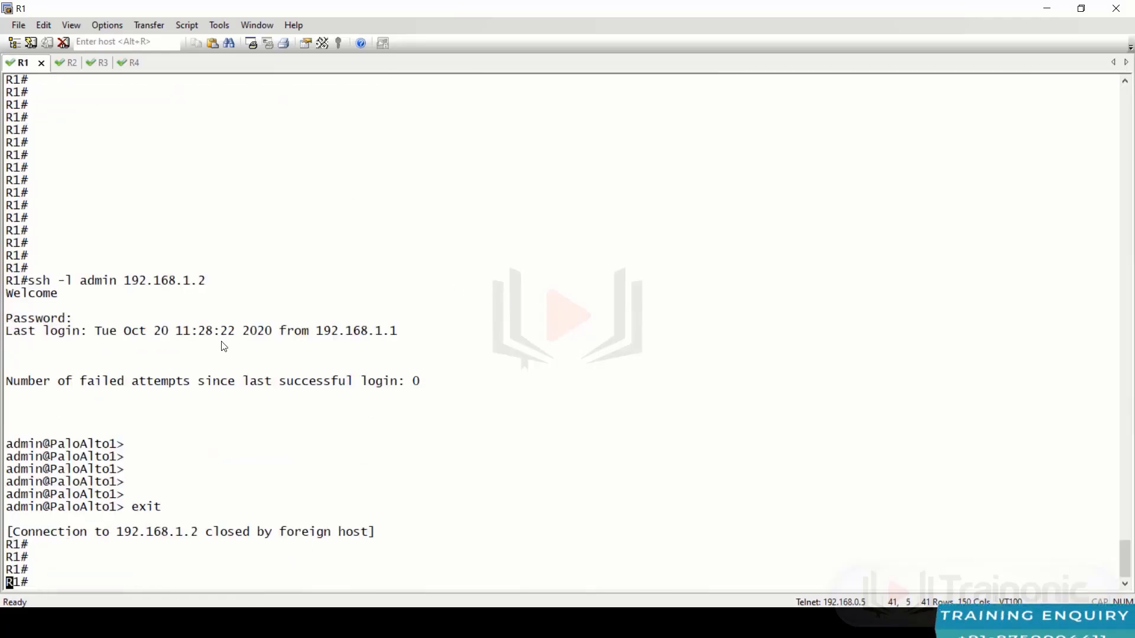
key(Return)
key(Return)
key(Return)
key(Return)
key(Return)
key(Return)
key(Return)
key(Return)
key(Return)
key(Return)
key(Return)
key(Return)
key(Return)
key(Up)
key(Up)
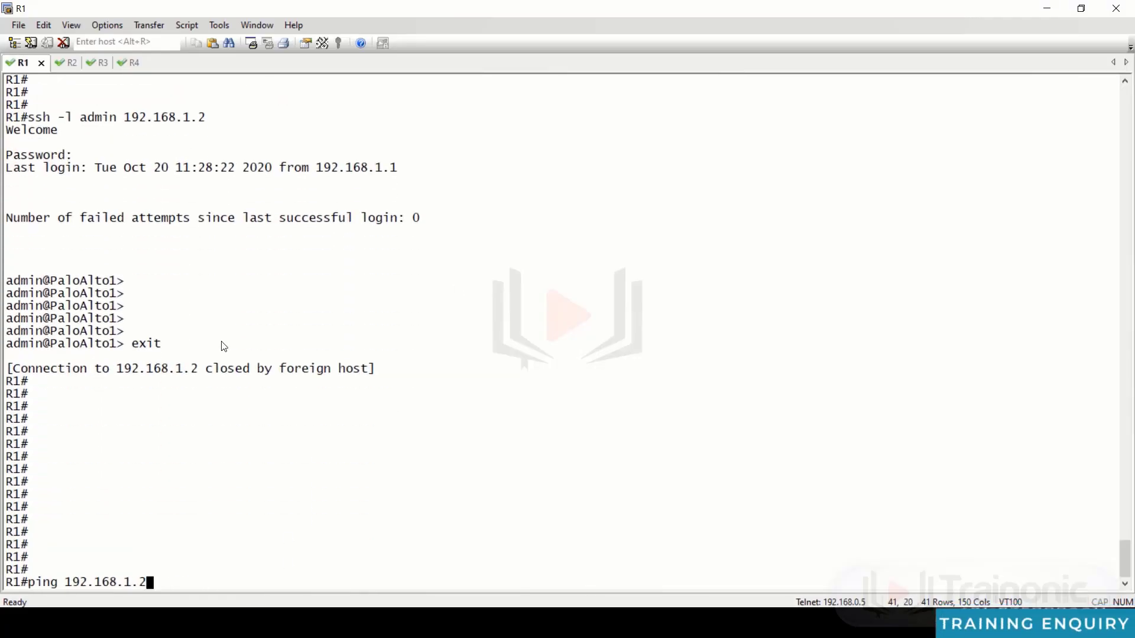
key(Up)
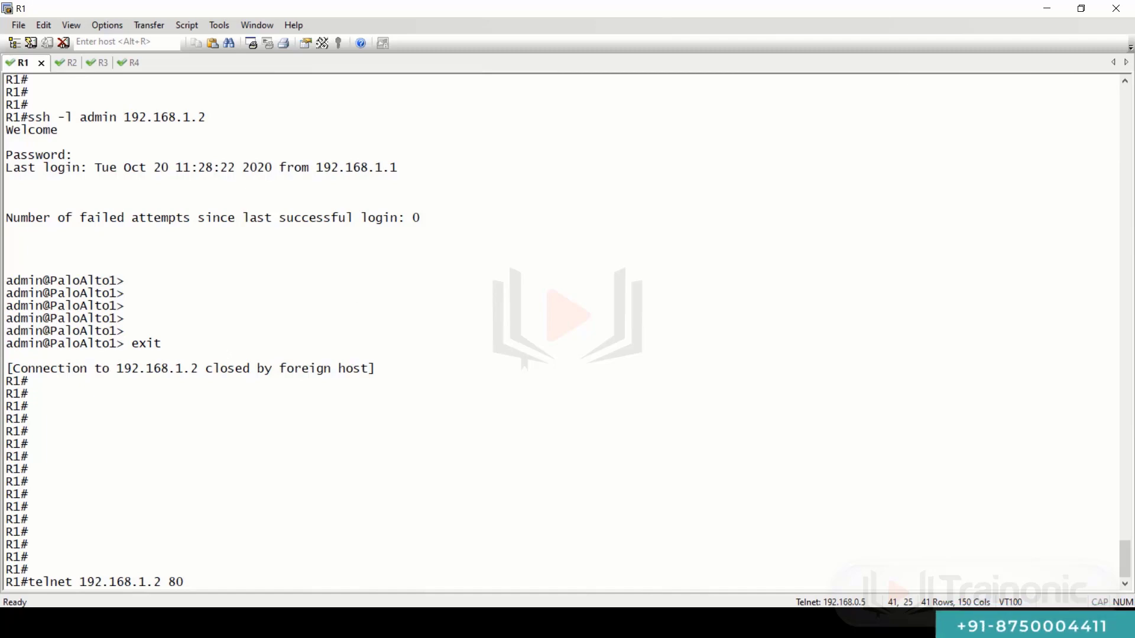
key(Return)
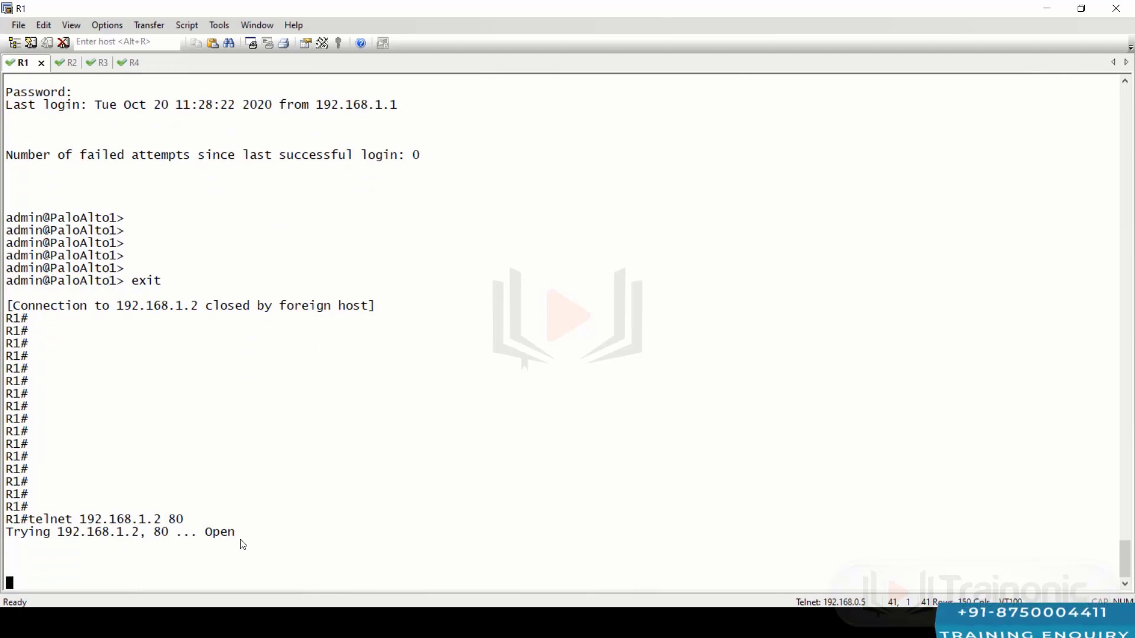
drag(148, 533, 255, 534)
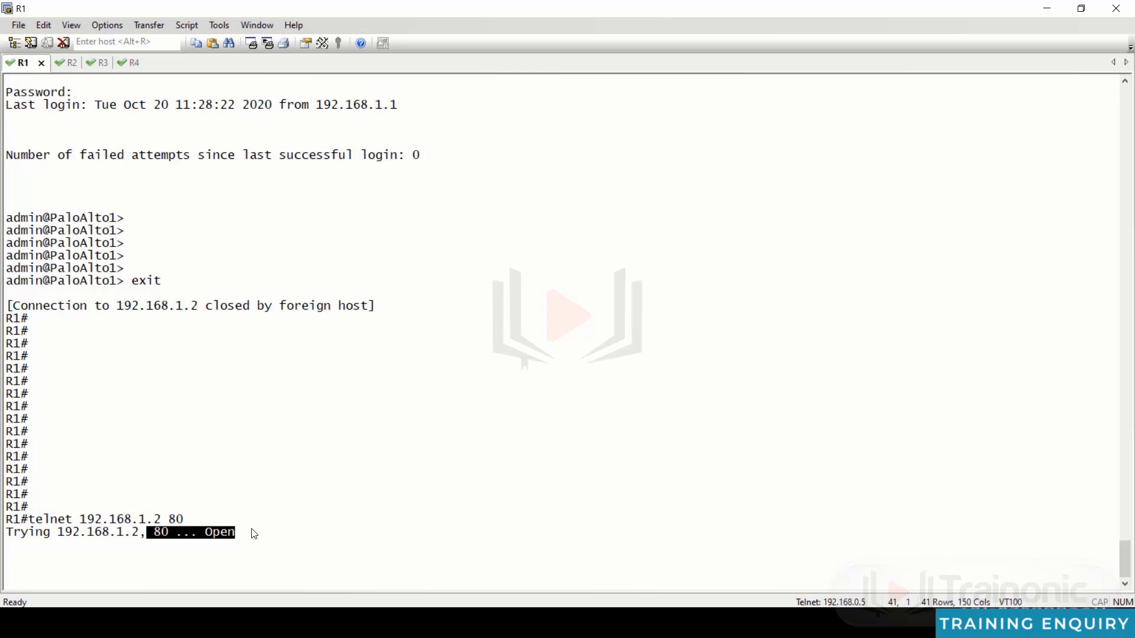
key(Return)
key(Return)
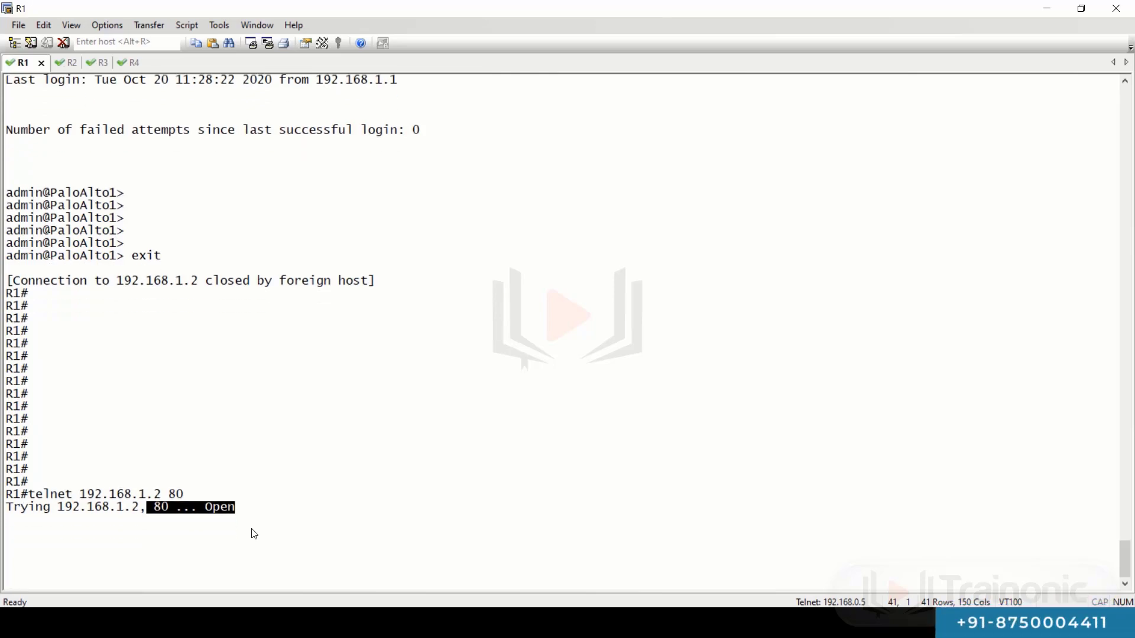
- Close the port 80 session with 'disconnect 1', then recall the telnet command without its port
text(di)
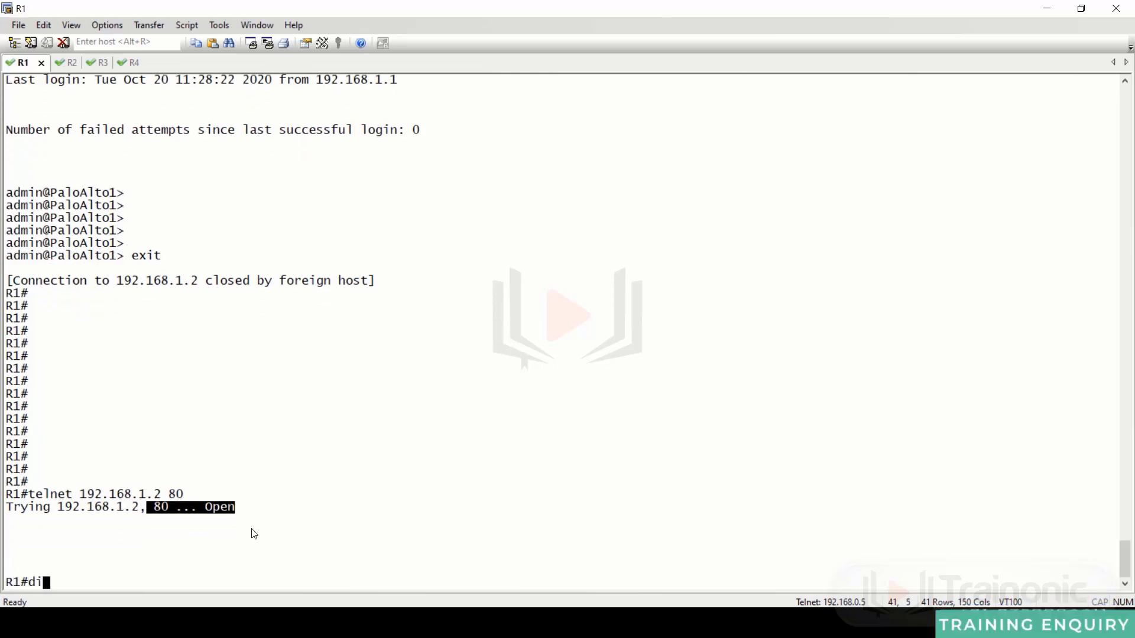
text(sc)
key(Tab)
text(1)
key(Return)
key(Return)
key(Return)
key(Return)
key(Return)
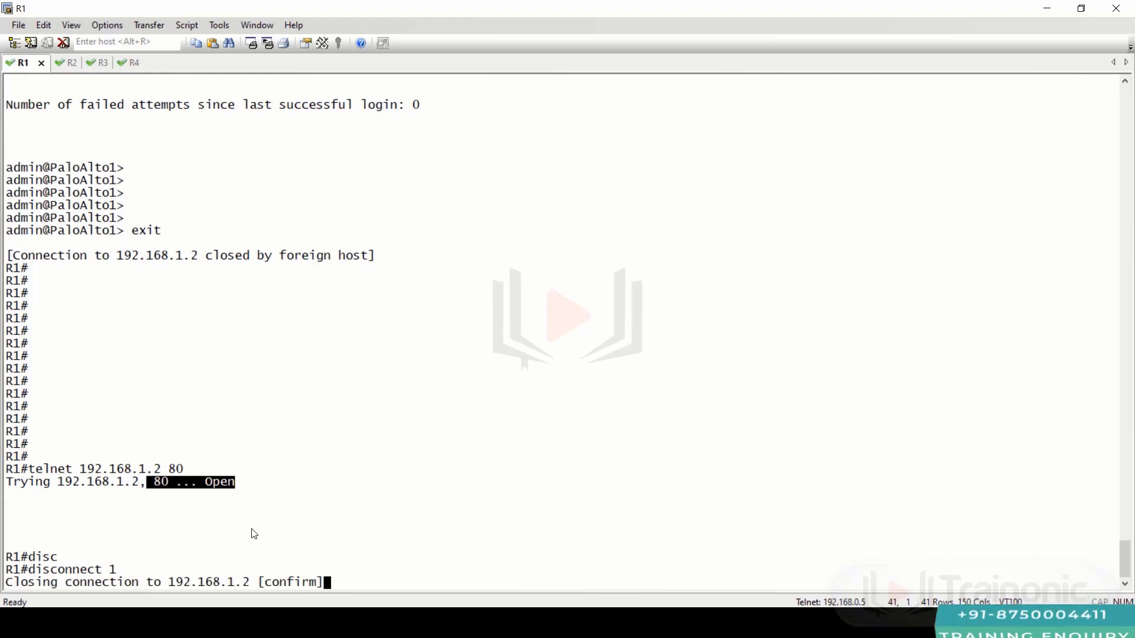
key(Up)
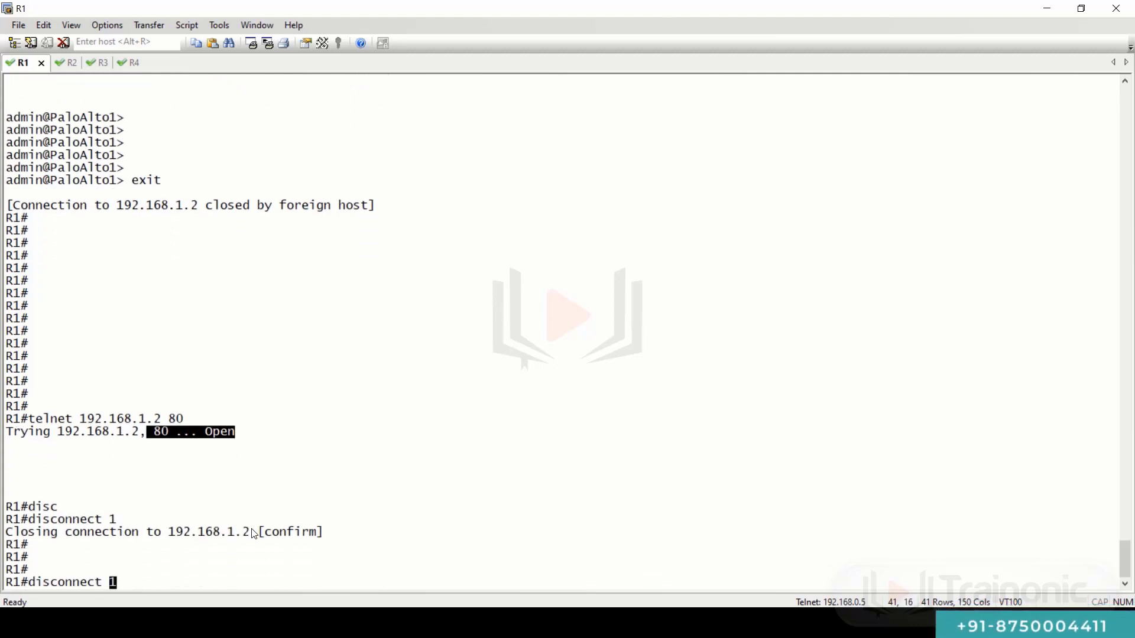
key(Up)
key(Up)
key(BackSpace)
key(BackSpace)
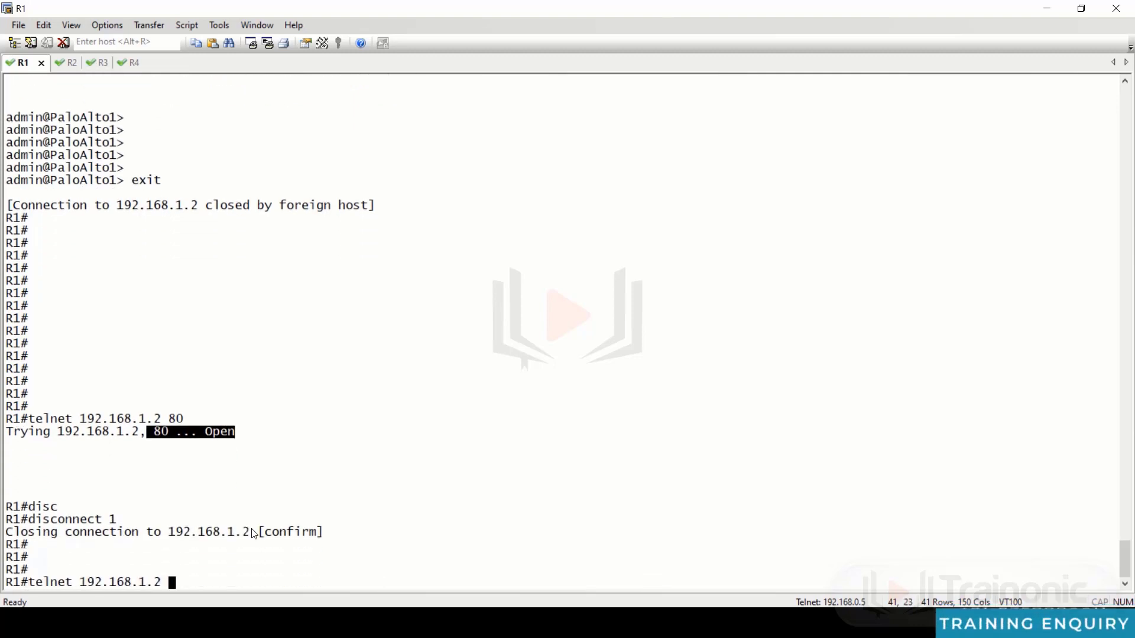
- Telnet to 192.168.1.2 port 443 and highlight the Open result
text(443)
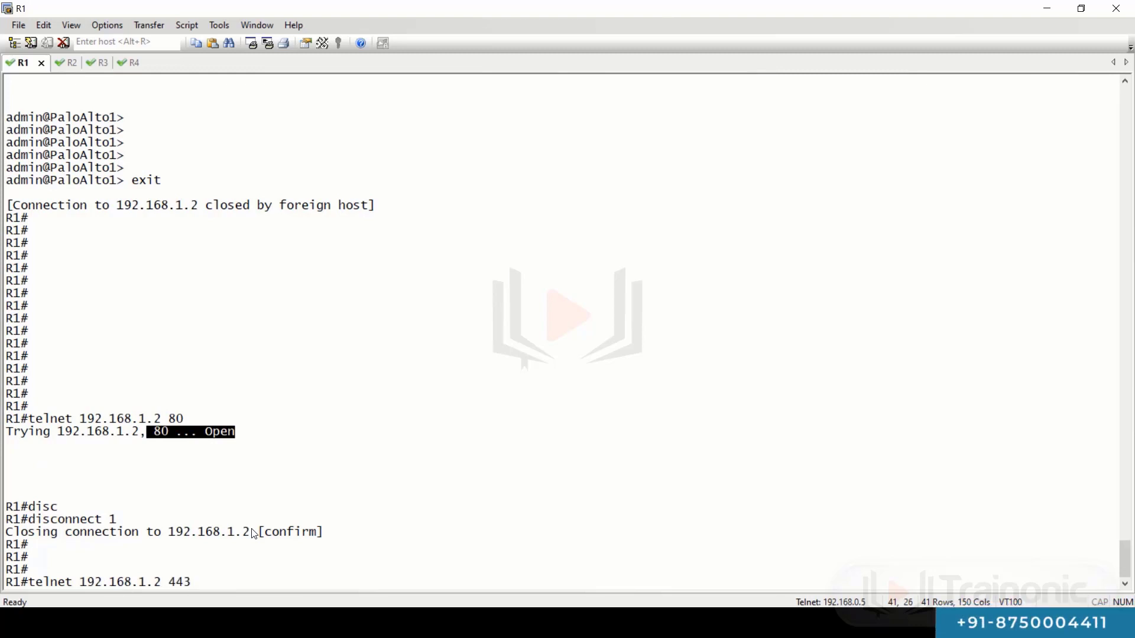
key(Return)
key(Return)
key(Return)
key(Return)
key(Return)
key(Return)
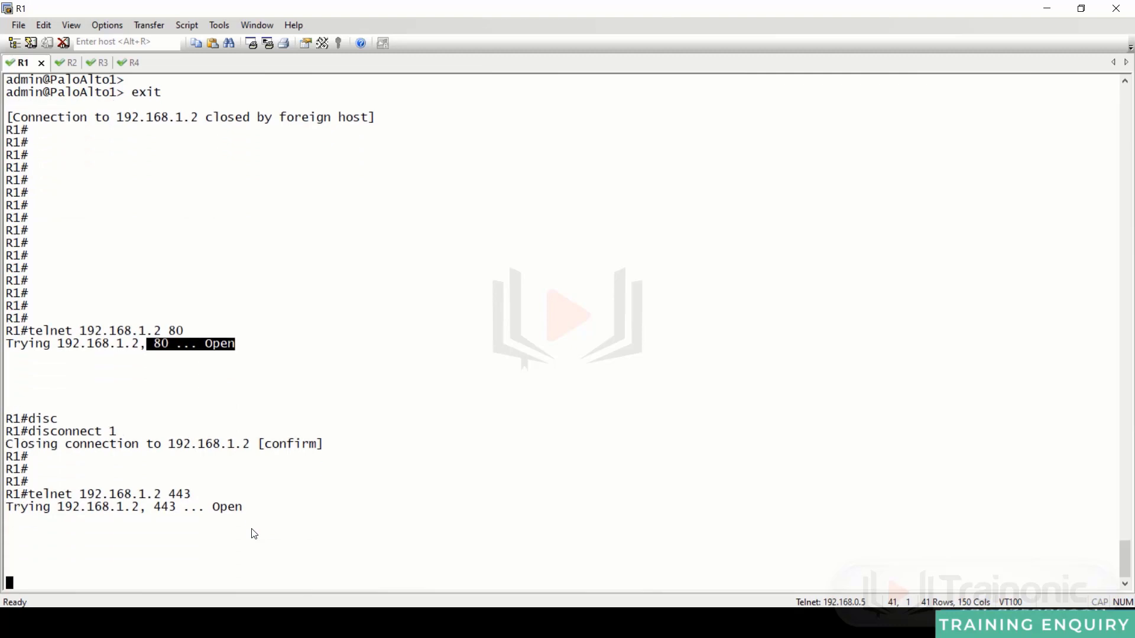
drag(219, 508, 254, 511)
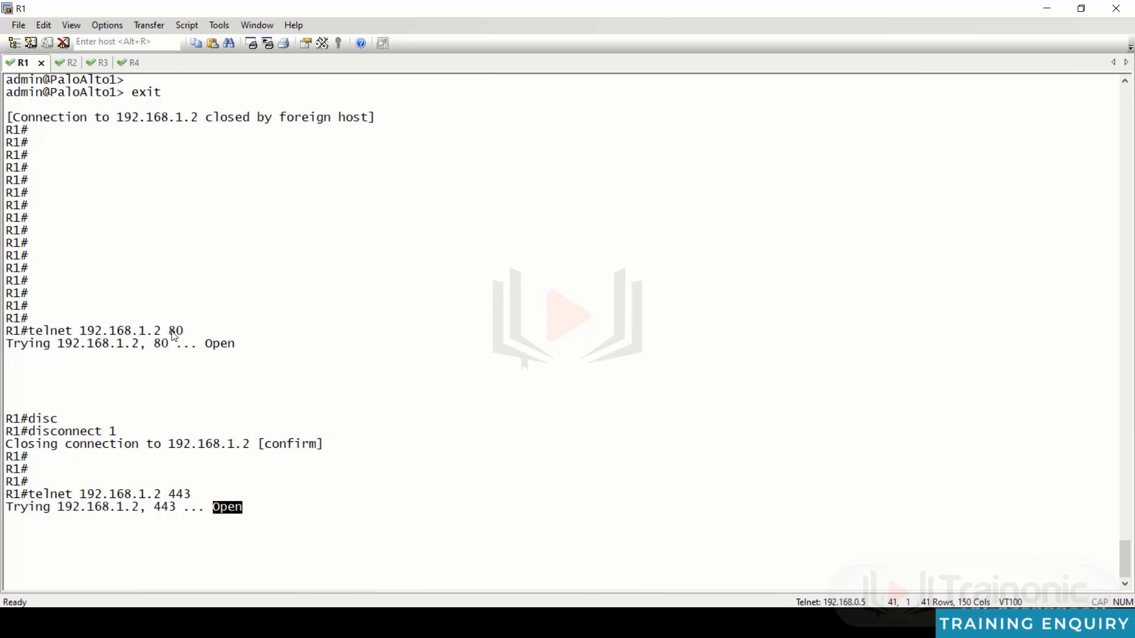
drag(143, 337, 190, 332)
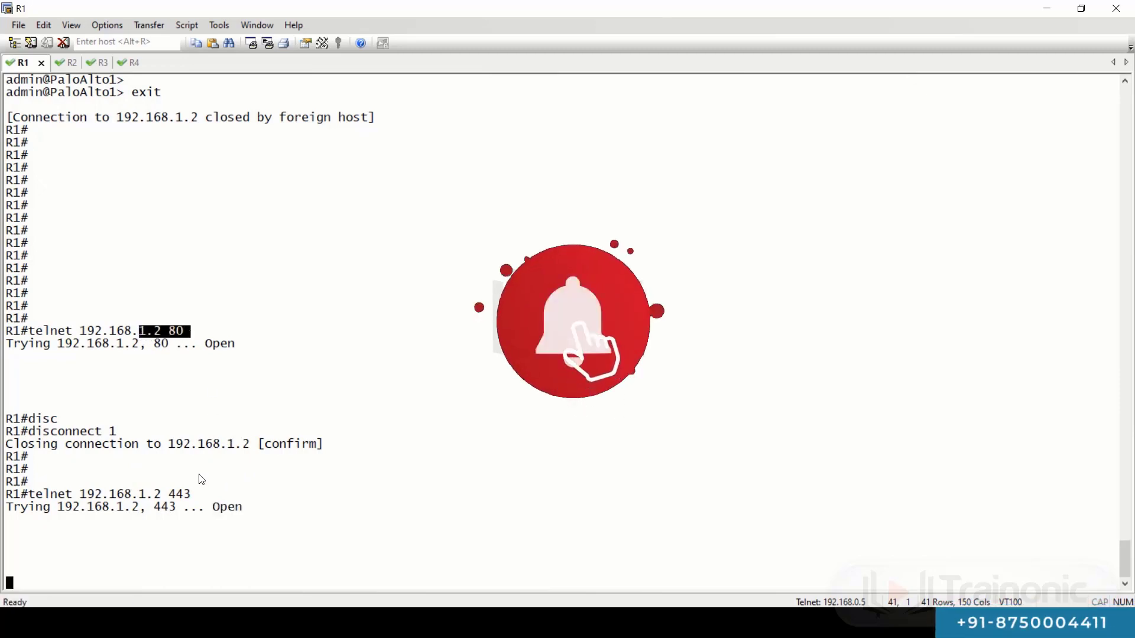
drag(138, 495, 213, 497)
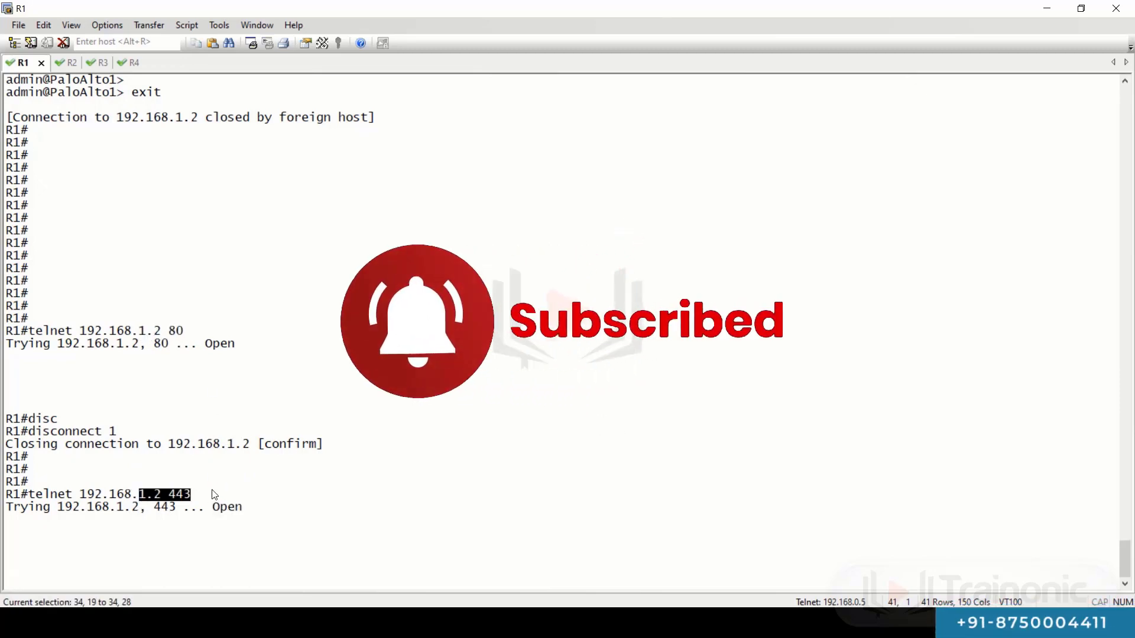
click(345, 456)
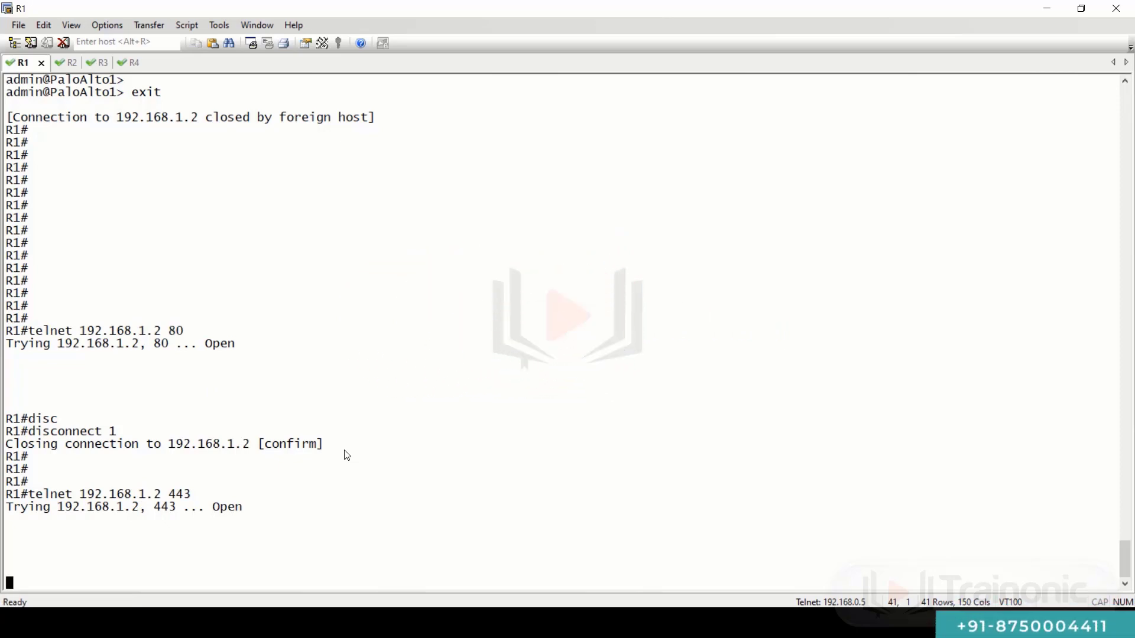
- Escape to the R1 prompt and close the port 443 session with disconnect
key(ctrl+shift+6)
key(x)
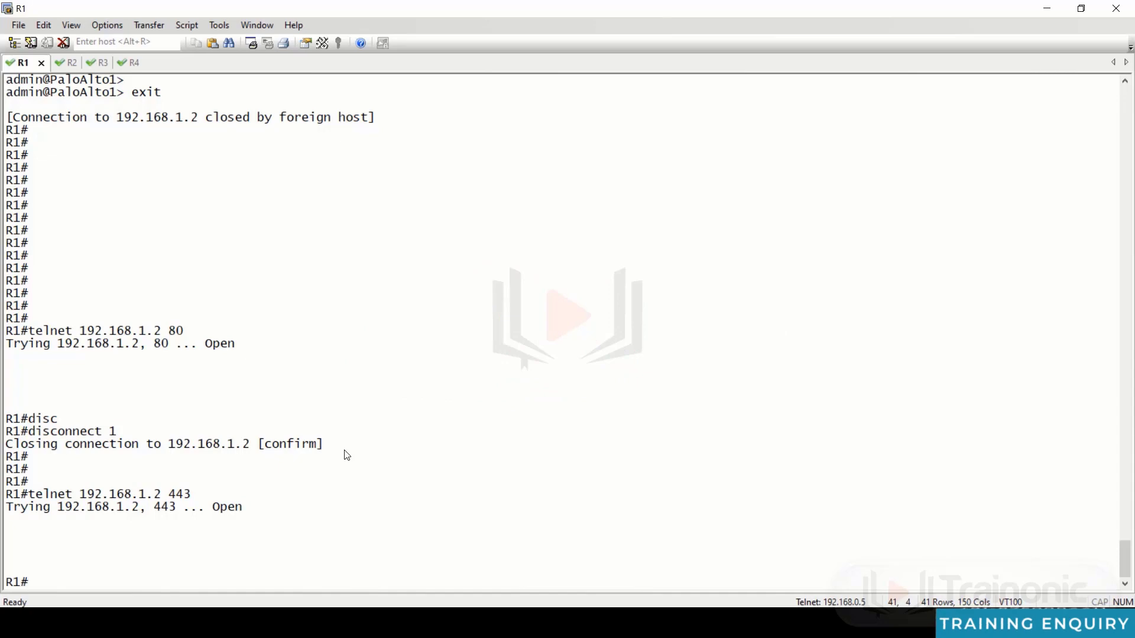
key(Up)
key(Up)
key(Return)
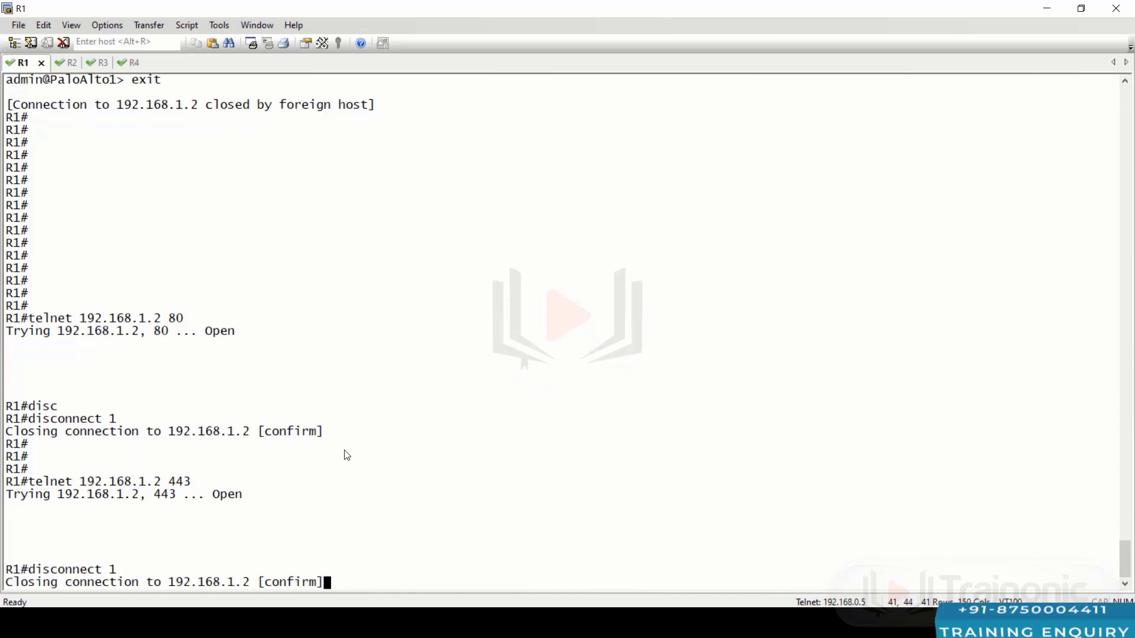
key(Return)
key(Return)
key(Return)
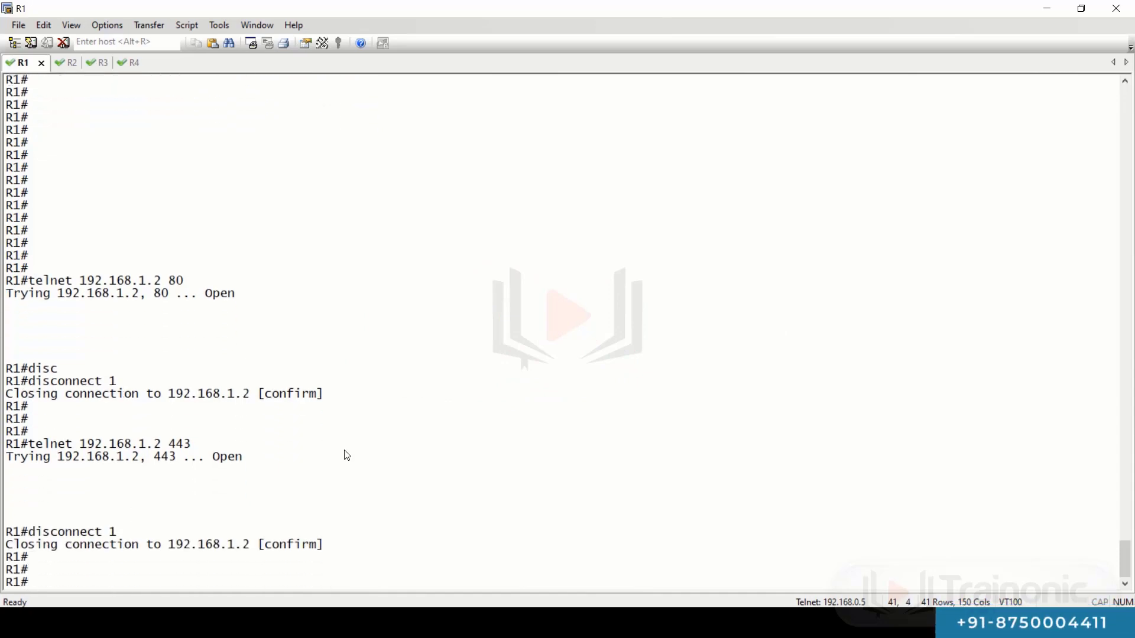
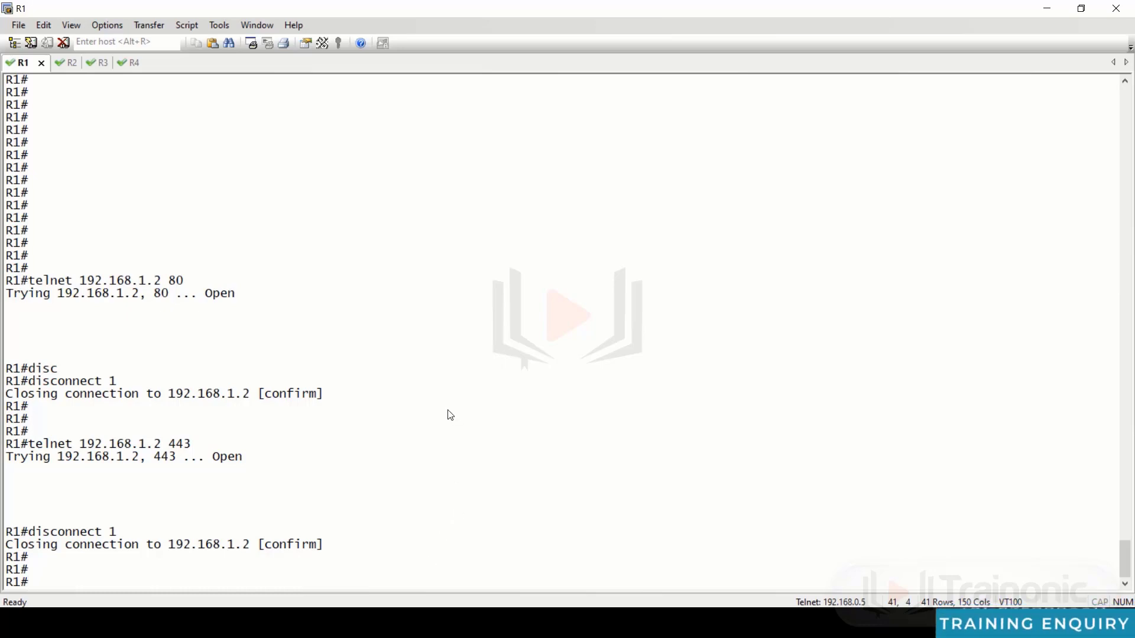
- Rerun the ping to 192.168.1.2 from R1 using command history
key(alt+Tab)
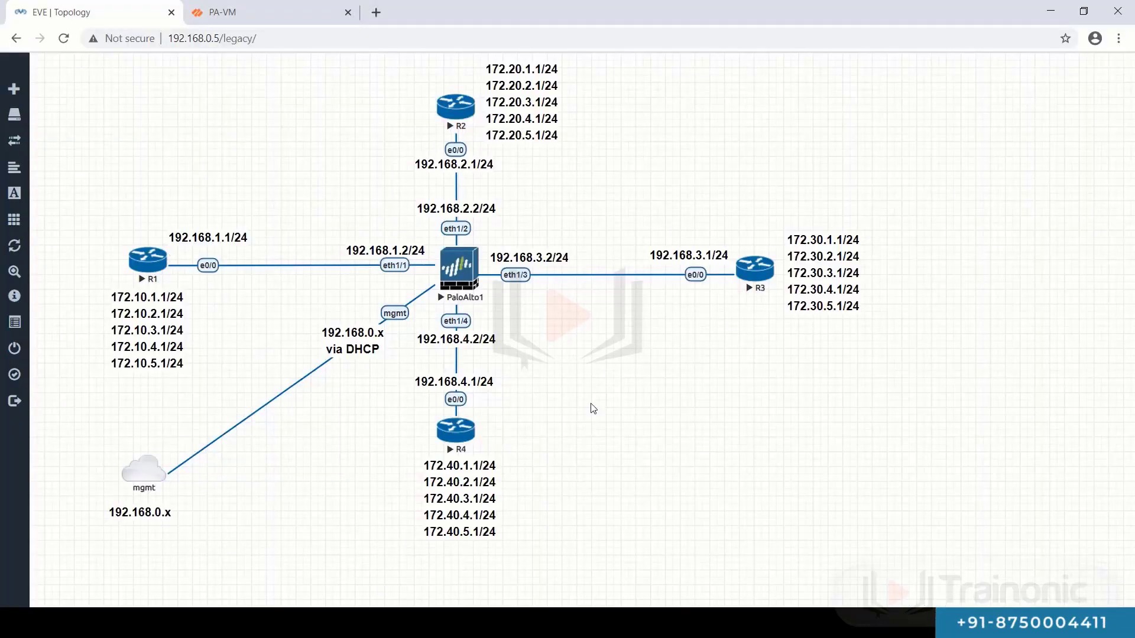
key(alt+Tab)
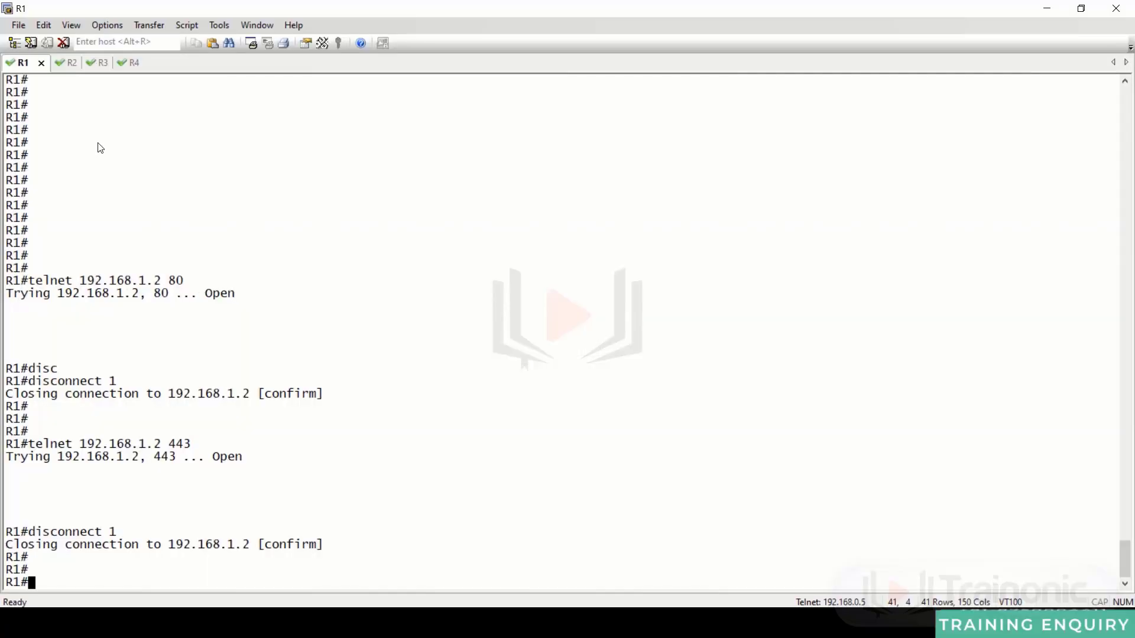
key(Return)
key(Return)
key(Return)
key(Return)
key(Return)
key(Return)
key(Return)
key(Return)
key(Return)
key(Return)
key(Return)
key(Return)
key(Return)
key(Return)
key(Return)
key(Return)
key(Return)
key(Return)
key(Return)
key(Return)
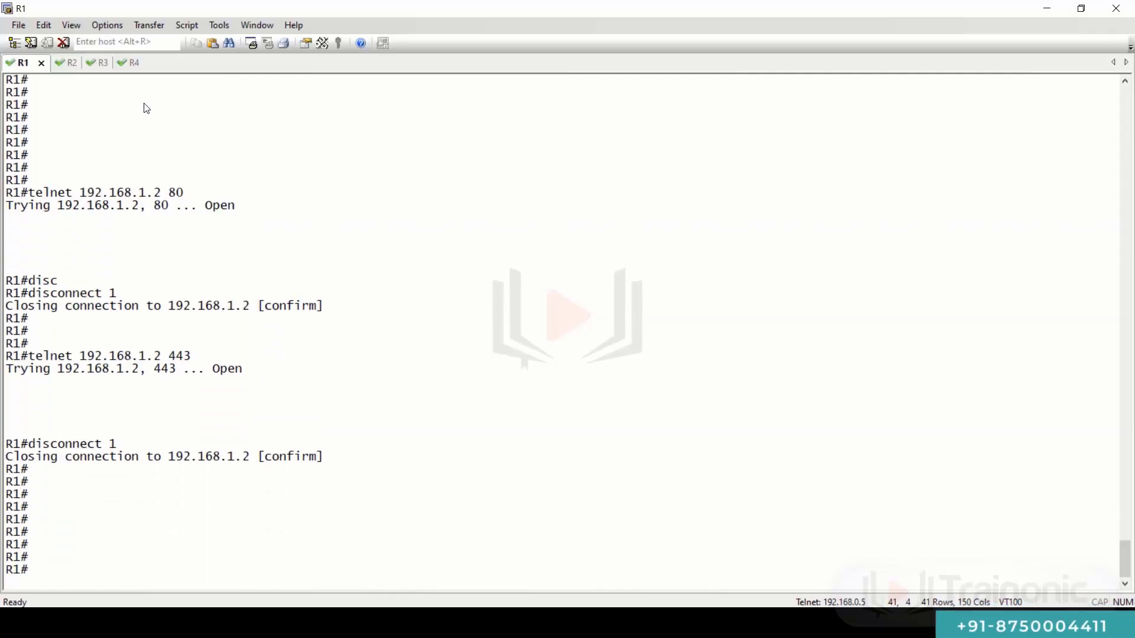
key(Up)
key(Up)
key(Up)
key(Up)
key(Up)
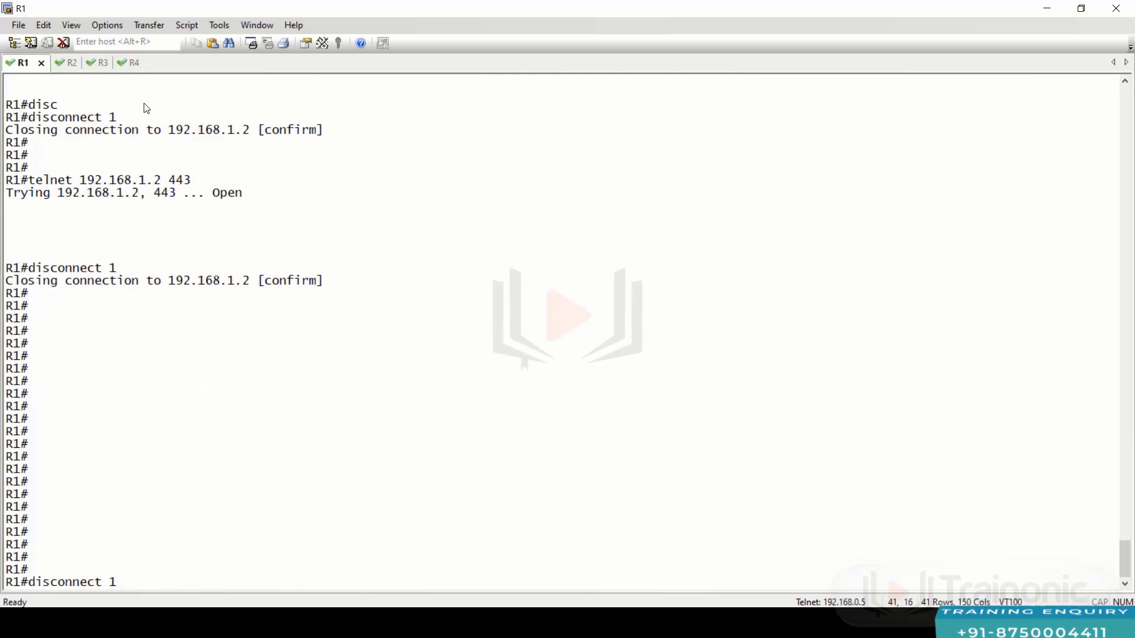
key(Up)
key(Up)
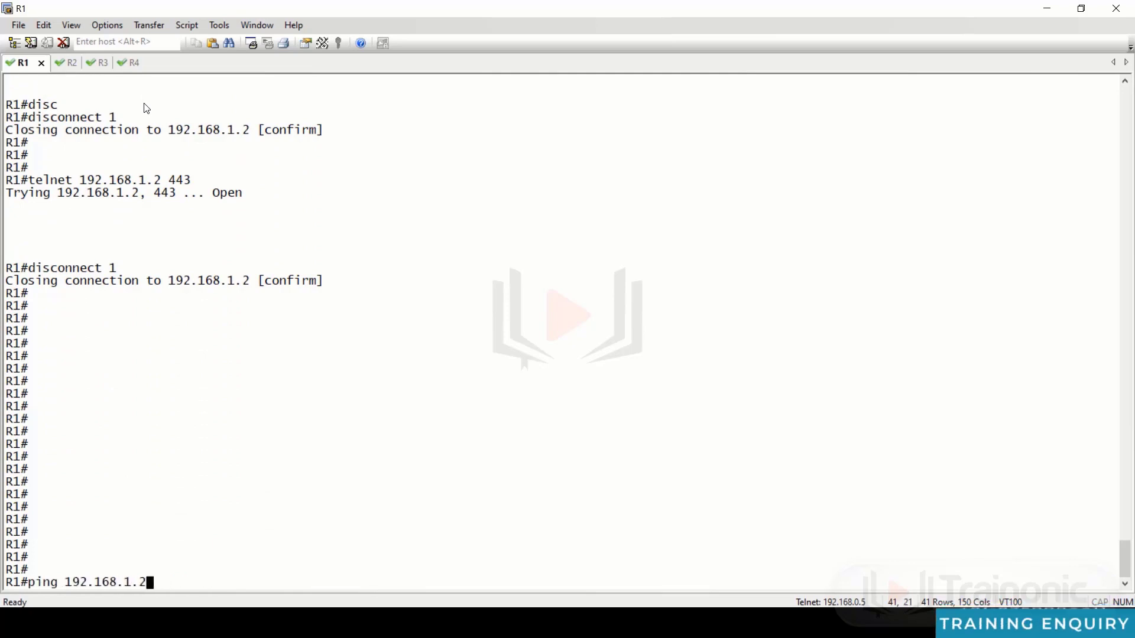
key(Return)
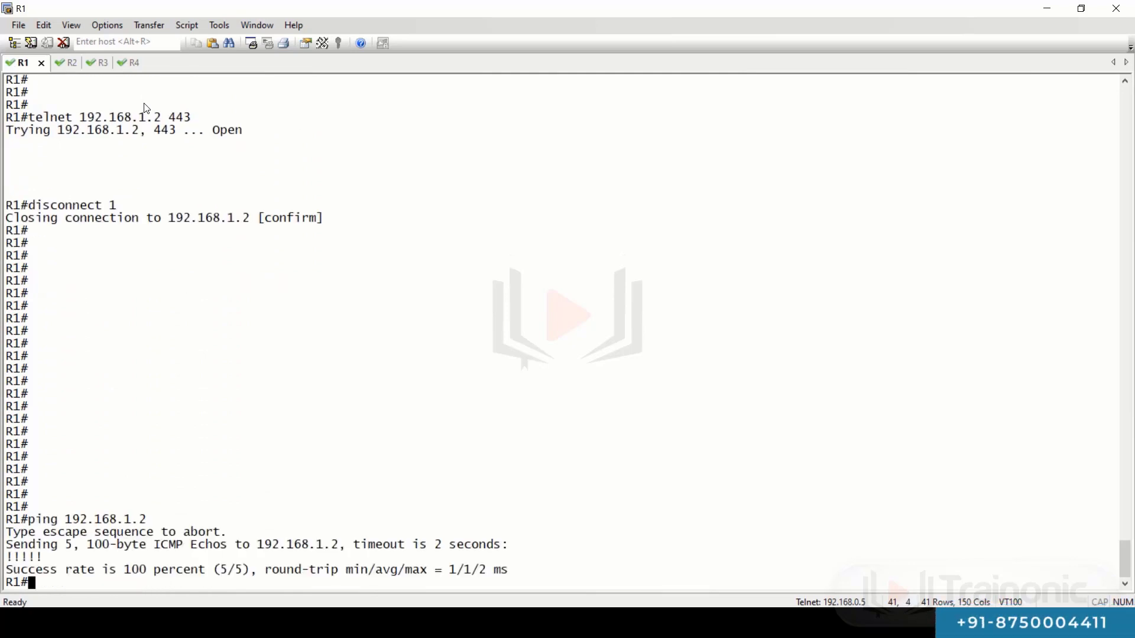
- Rerun the ping to 192.168.2.2 from R2 and check for 5/5 success
key(ctrl+Tab)
key(Return)
key(Up)
key(Return)
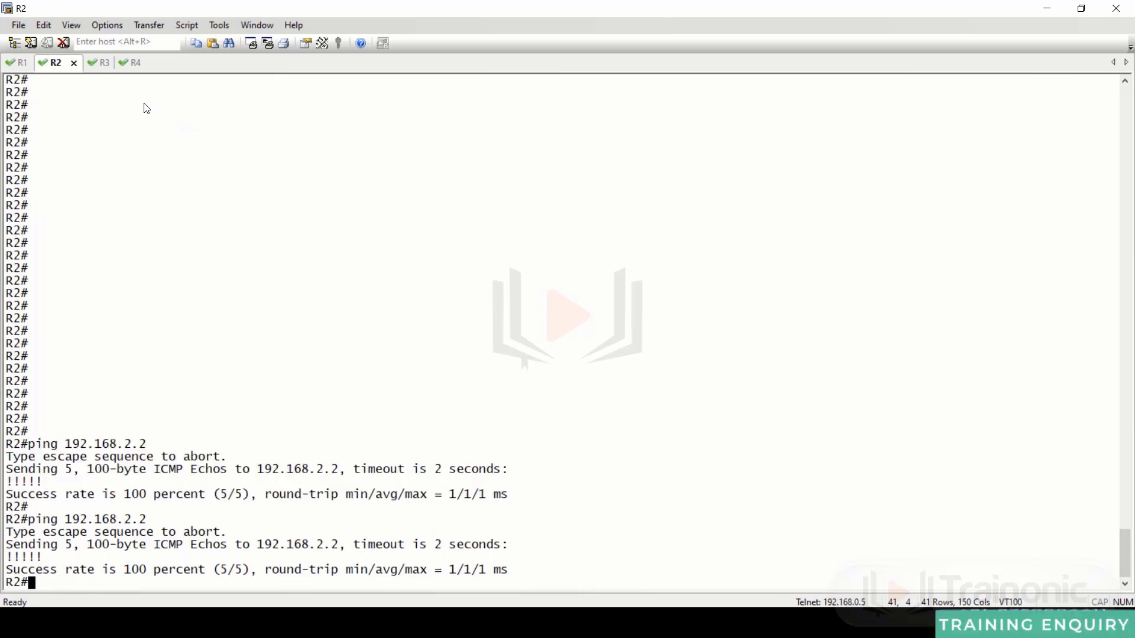
- Rerun the ping to 192.168.4.2 from R4 and compare with the lab topology
key(ctrl+Tab)
text(p)
key(ctrl+Tab)
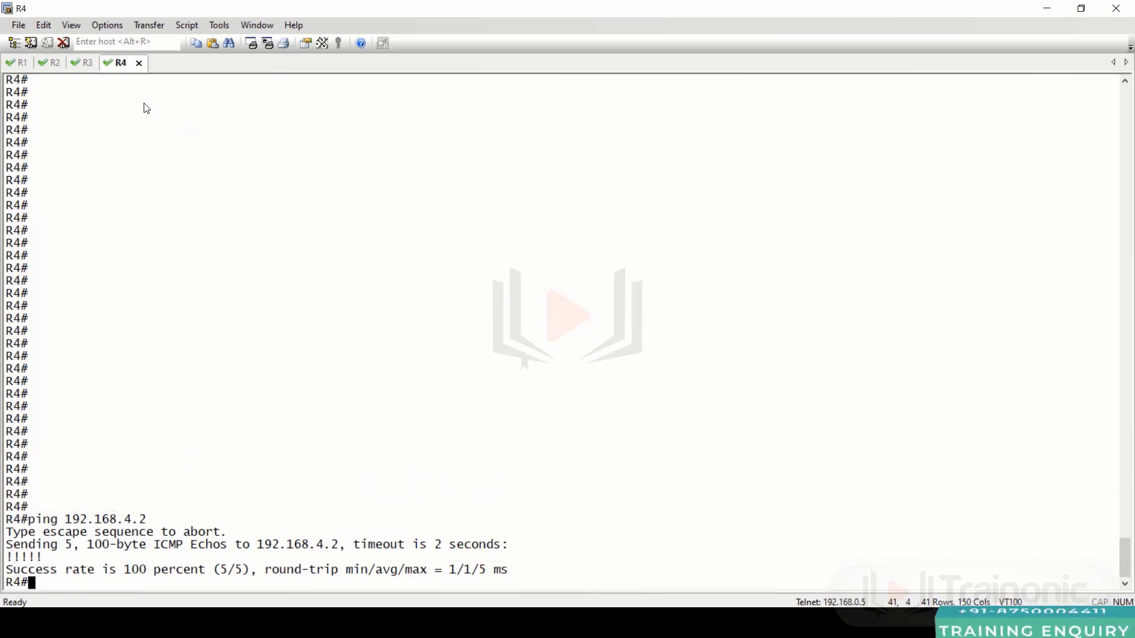
key(Up)
key(Return)
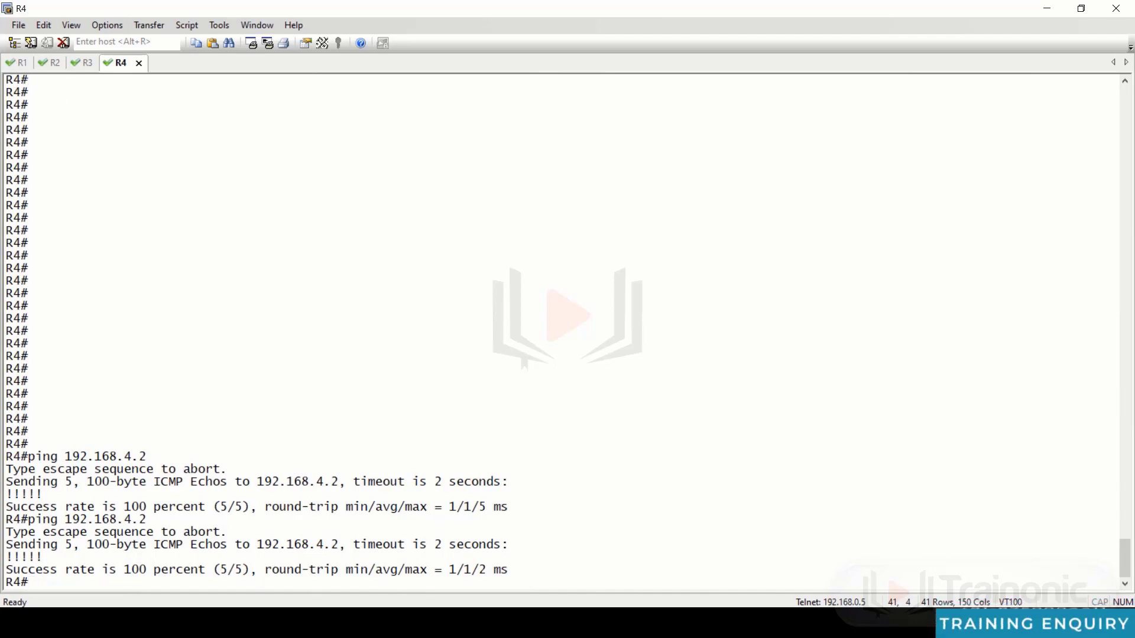
key(alt+Tab)
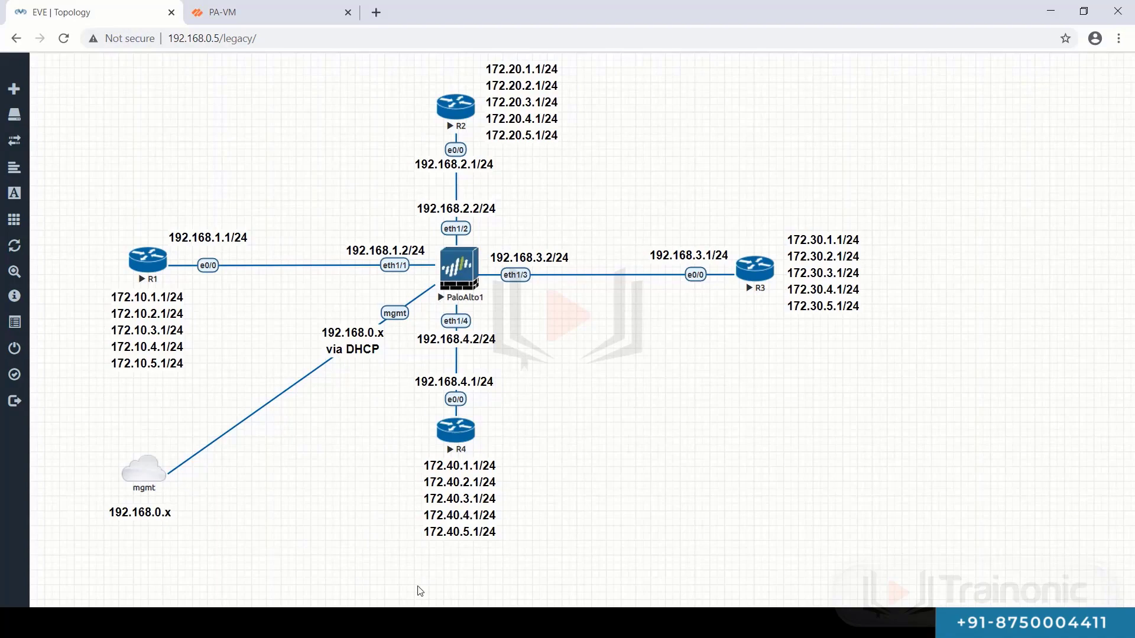
key(alt+Tab)
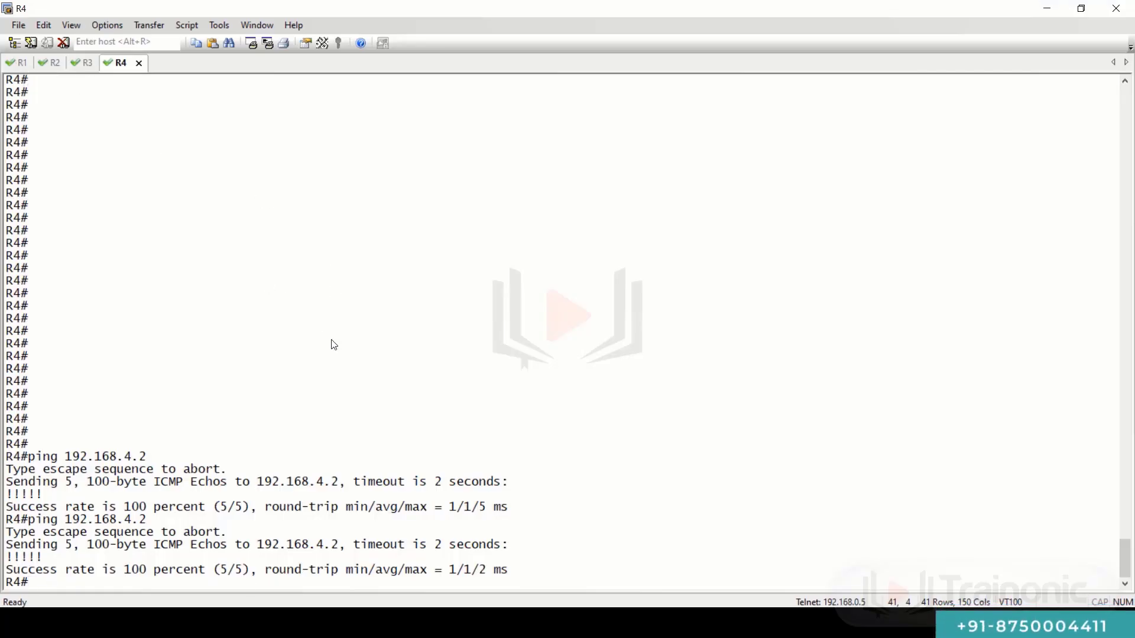
key(alt+Tab)
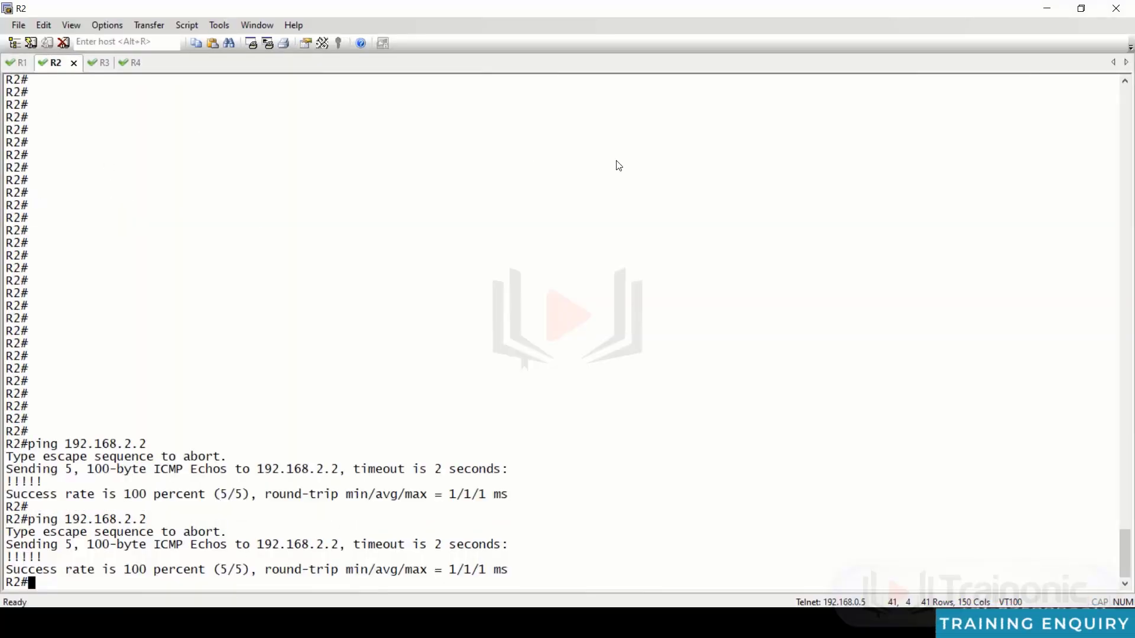
- Telnet from R2 to 192.168.2.2 and log in to PaloAlto1 as admin with the password
key(Return)
key(Return)
key(Return)
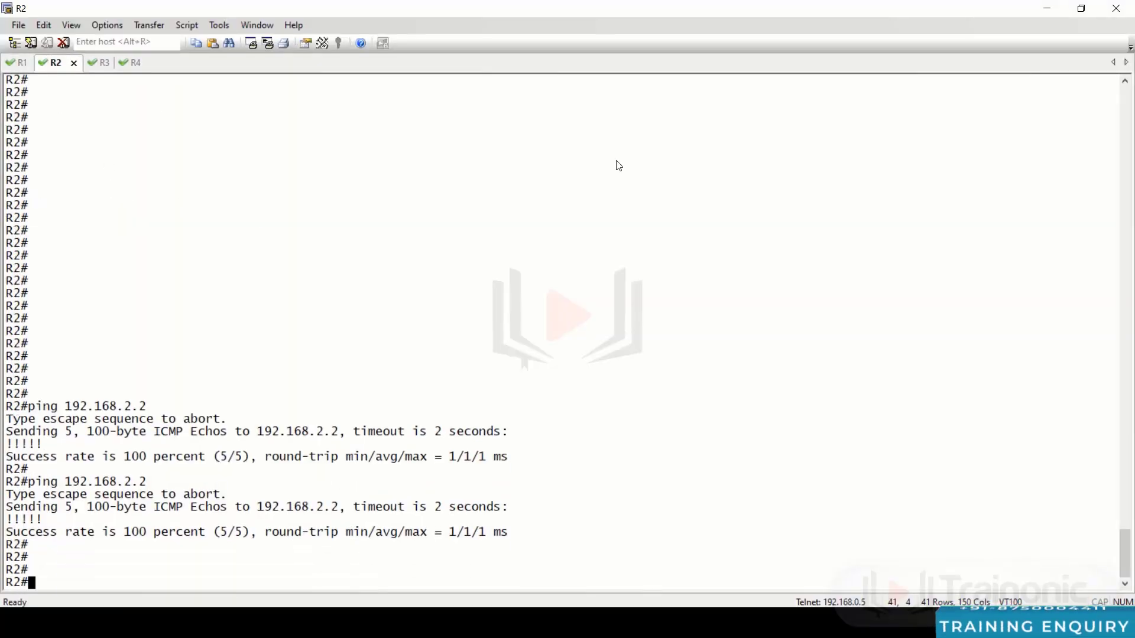
text(tel)
key(Tab)
text(192.168)
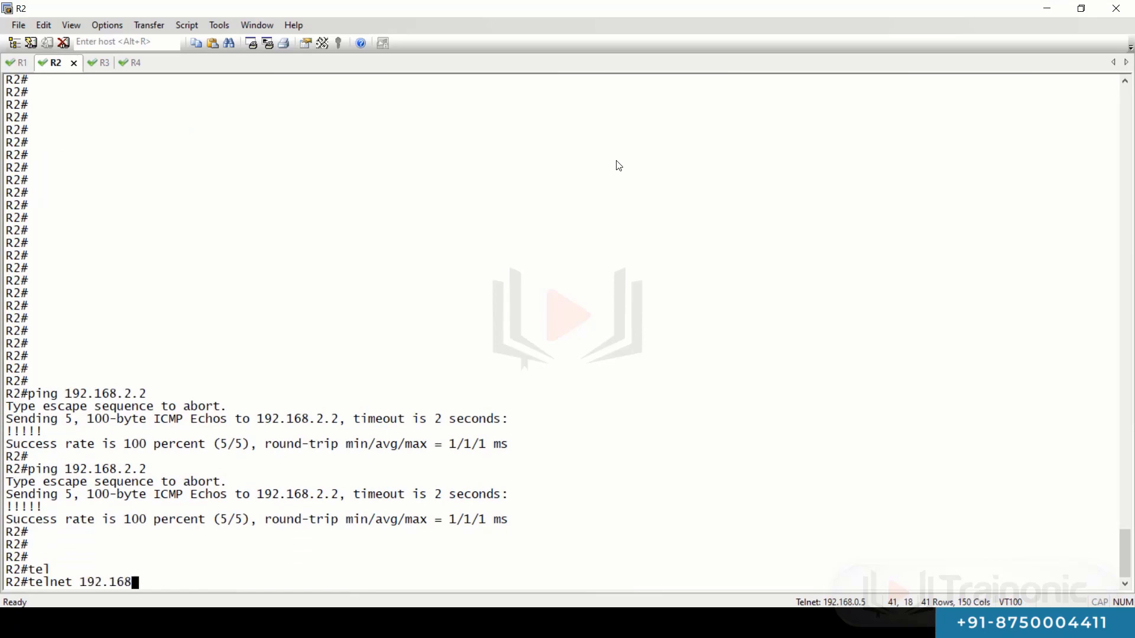
text(.2.2)
key(Return)
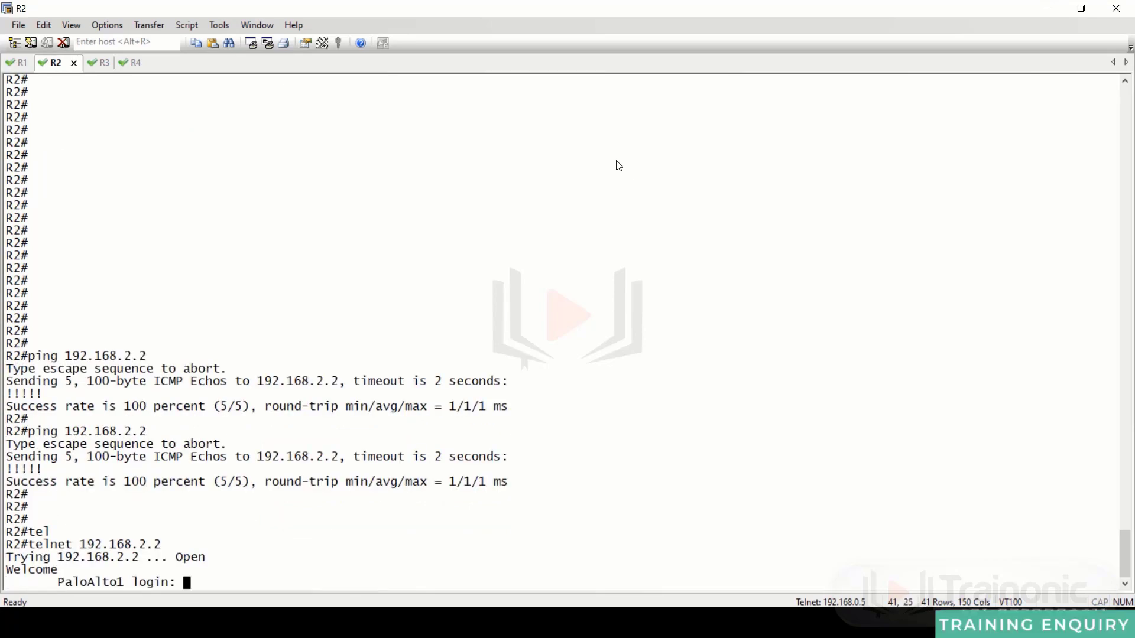
text(admin)
key(Return)
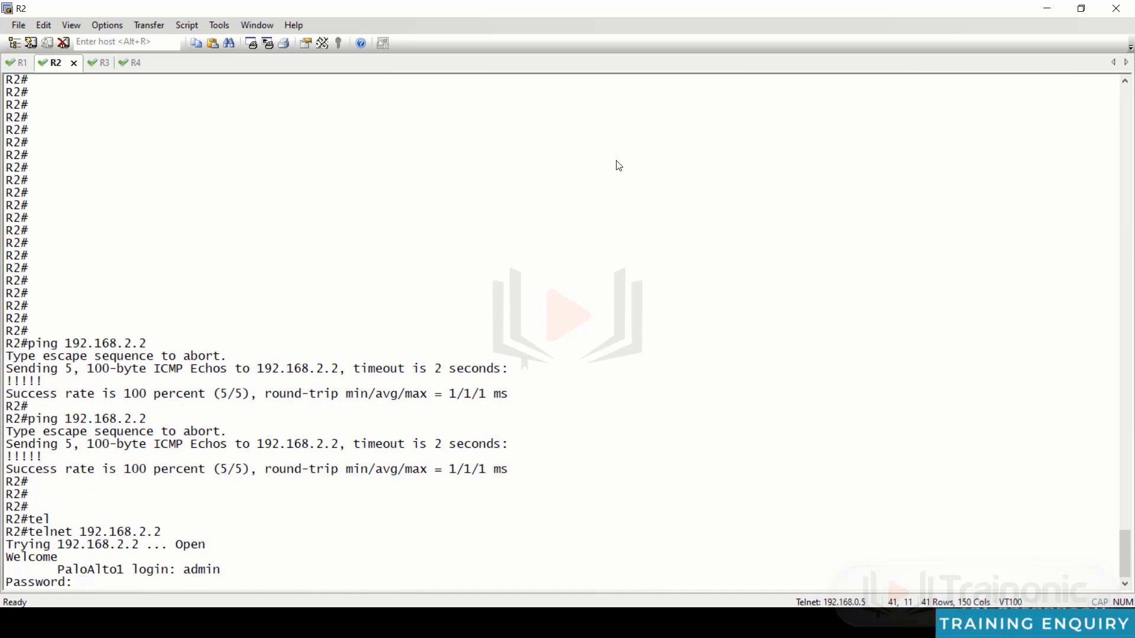
key(Return)
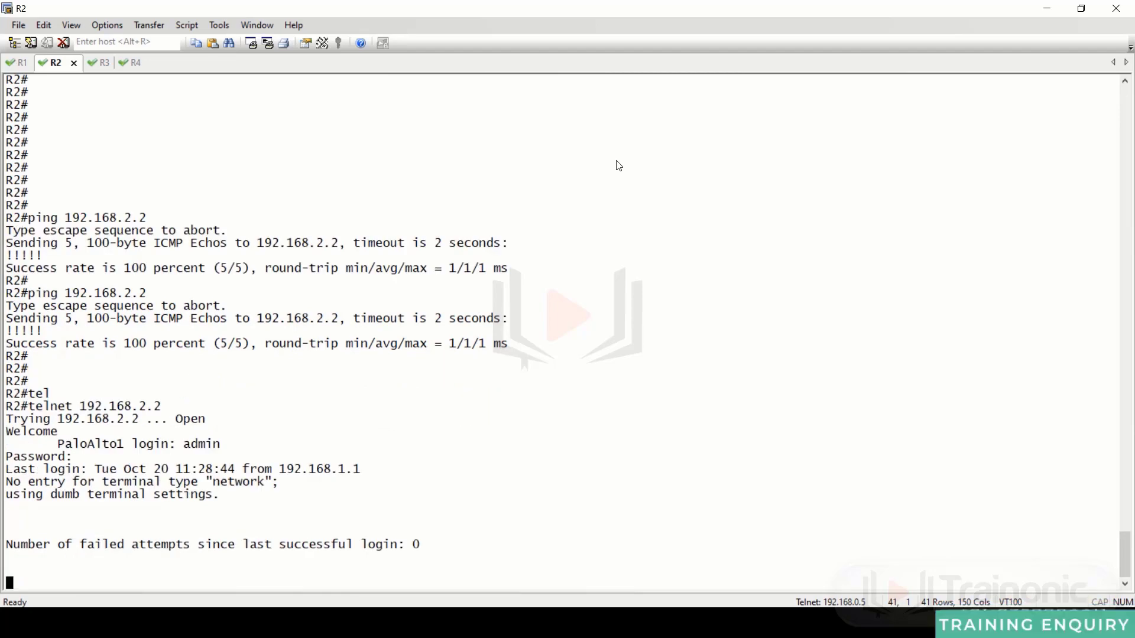
key(Return)
key(Return)
key(Return)
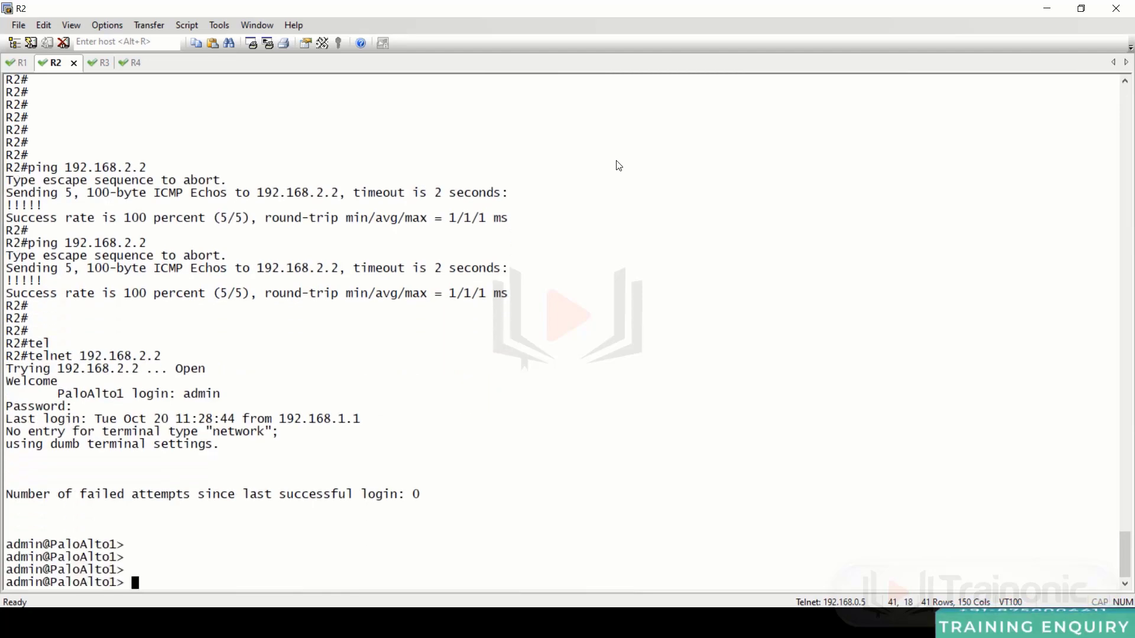
key(Return)
key(Return)
key(Return)
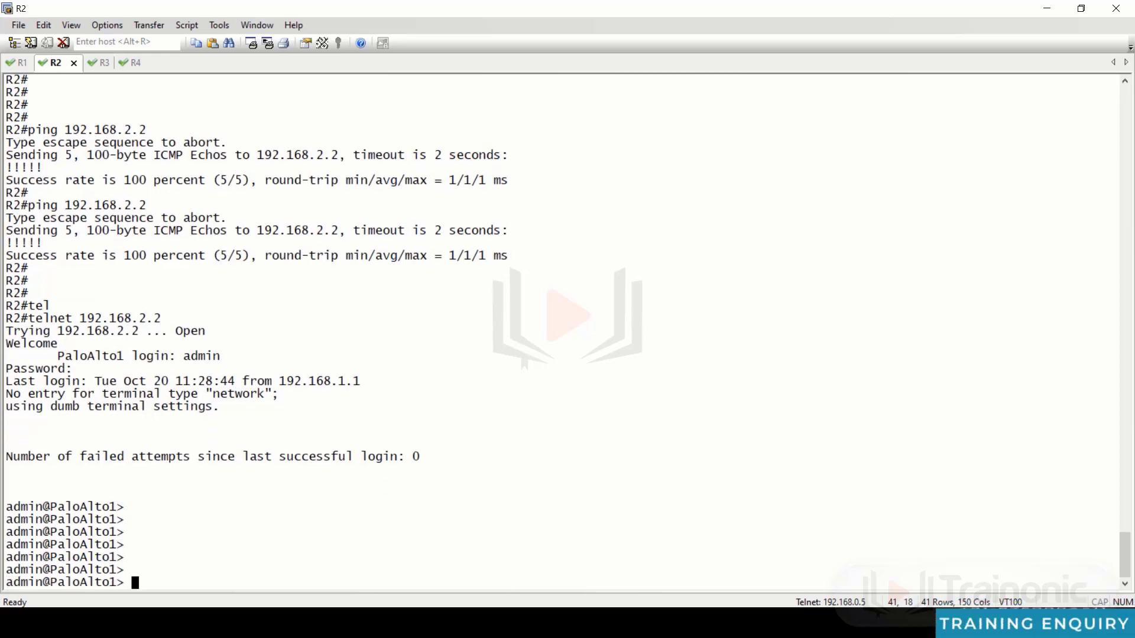
key(alt+Tab)
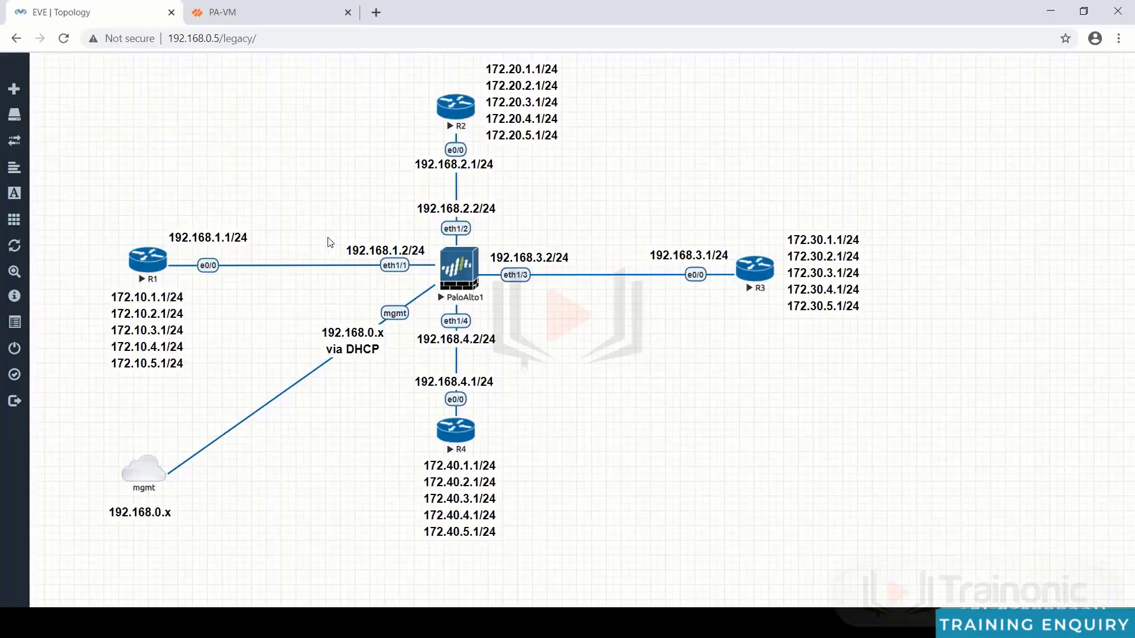
- Show and refresh the default virtual router's forwarding table in the PA-VM web UI
key(ctrl+Tab)
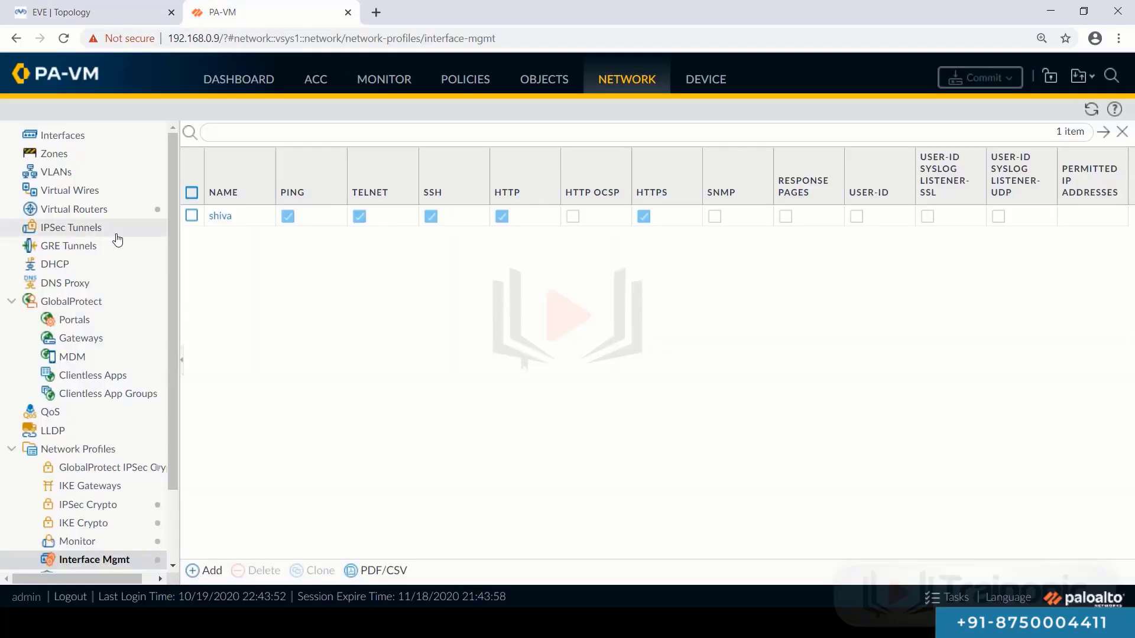
click(75, 209)
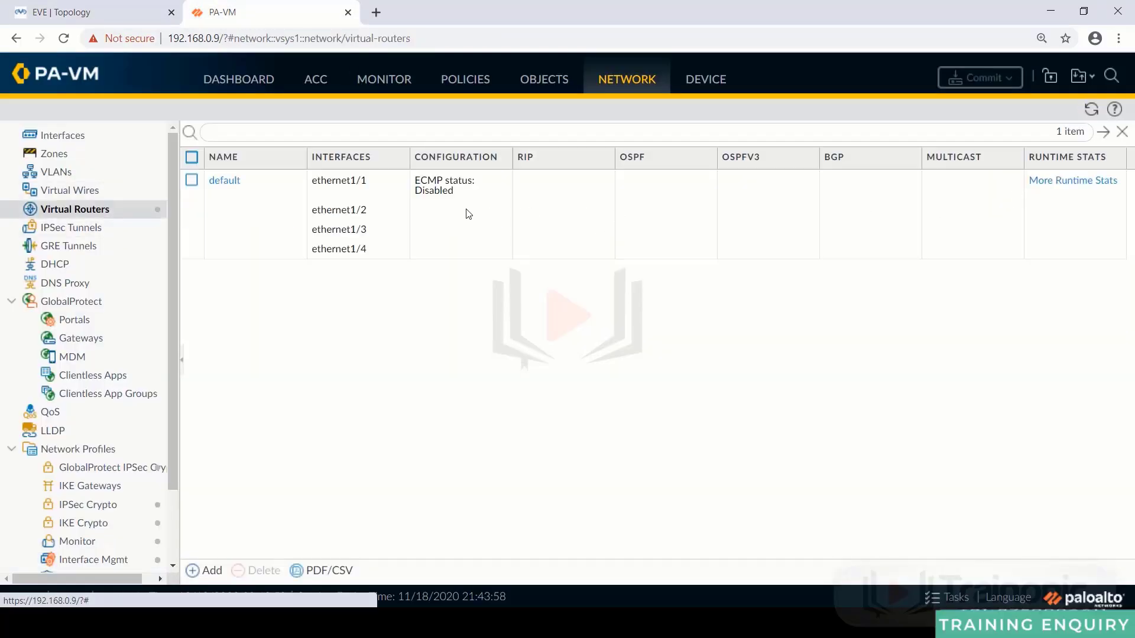
click(1053, 182)
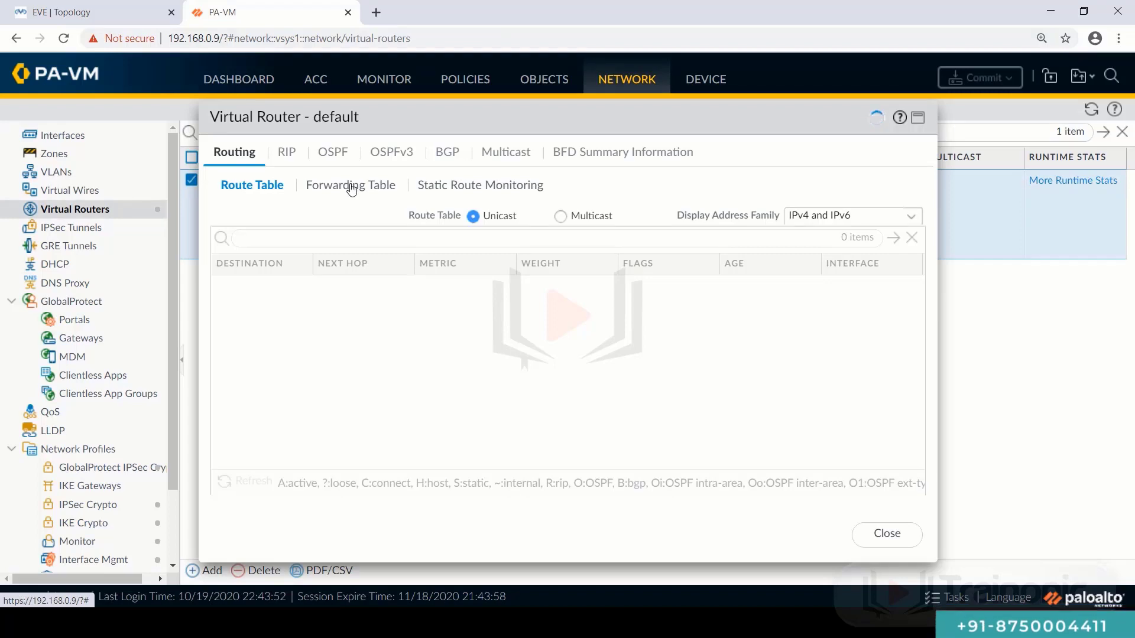
click(351, 186)
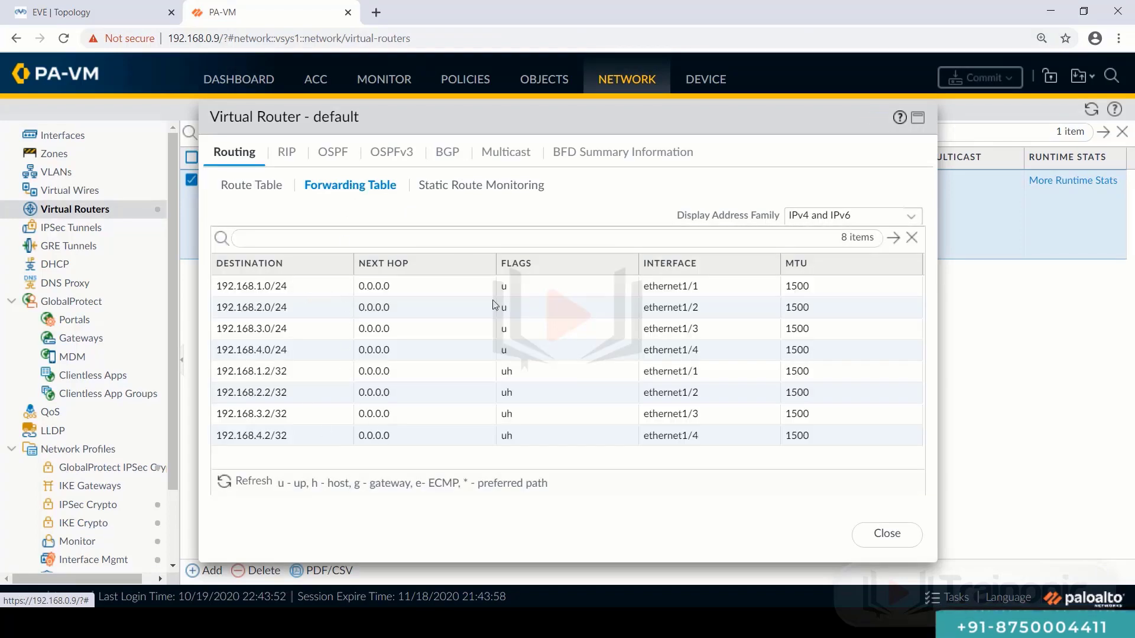
click(225, 482)
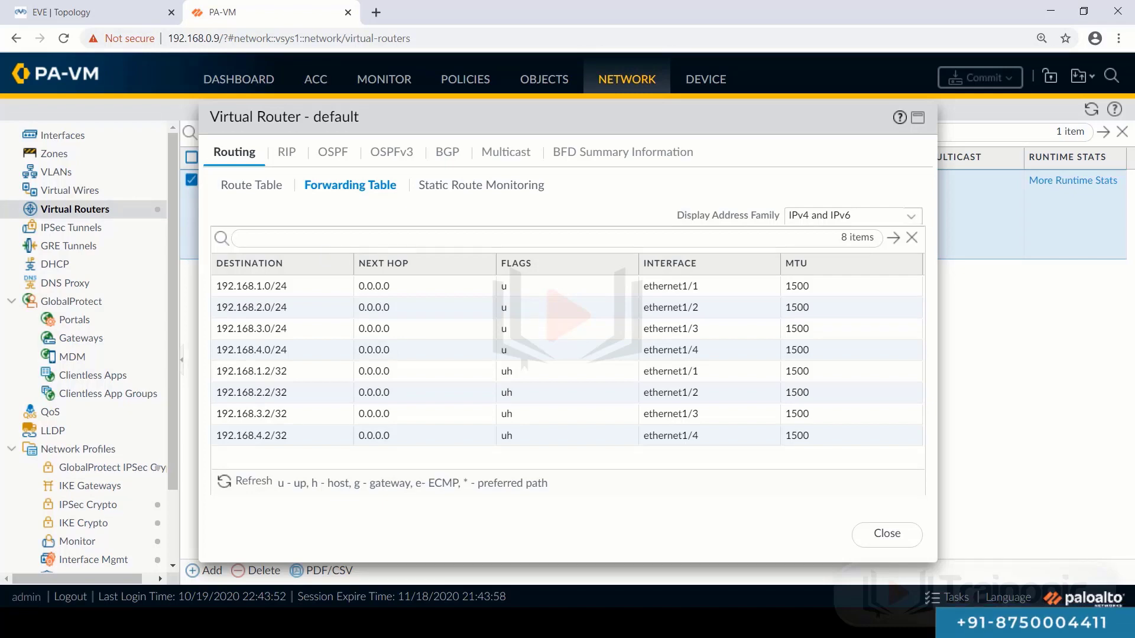
key(alt+Tab)
- Run show routing route on PaloAlto1 and page through the full route table
text(show)
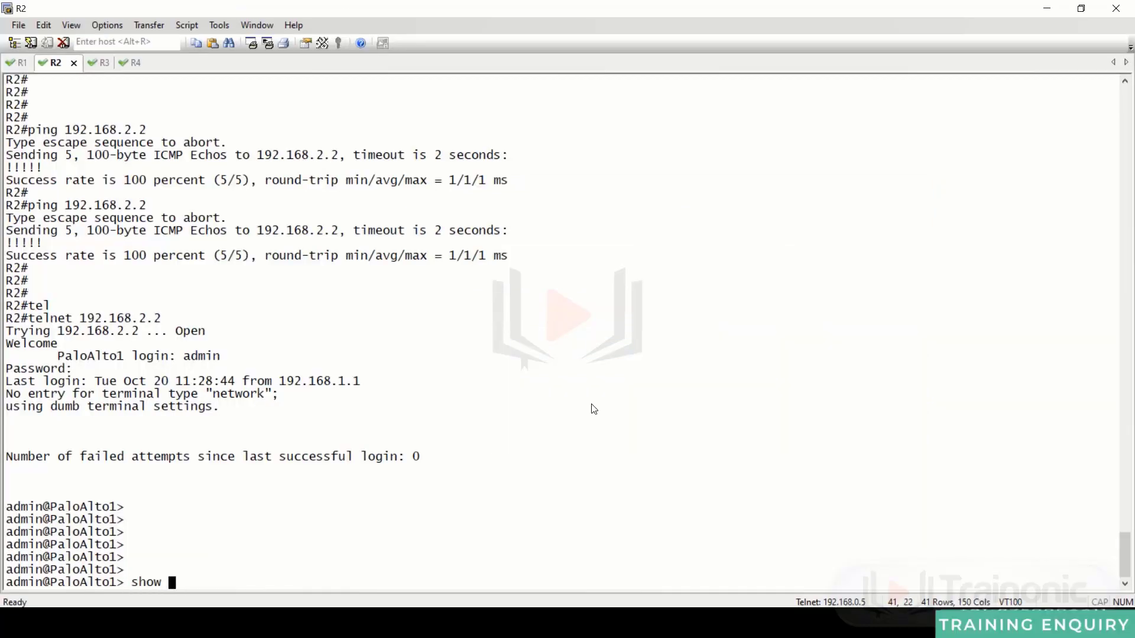
key(Tab)
text(routing r)
key(Tab)
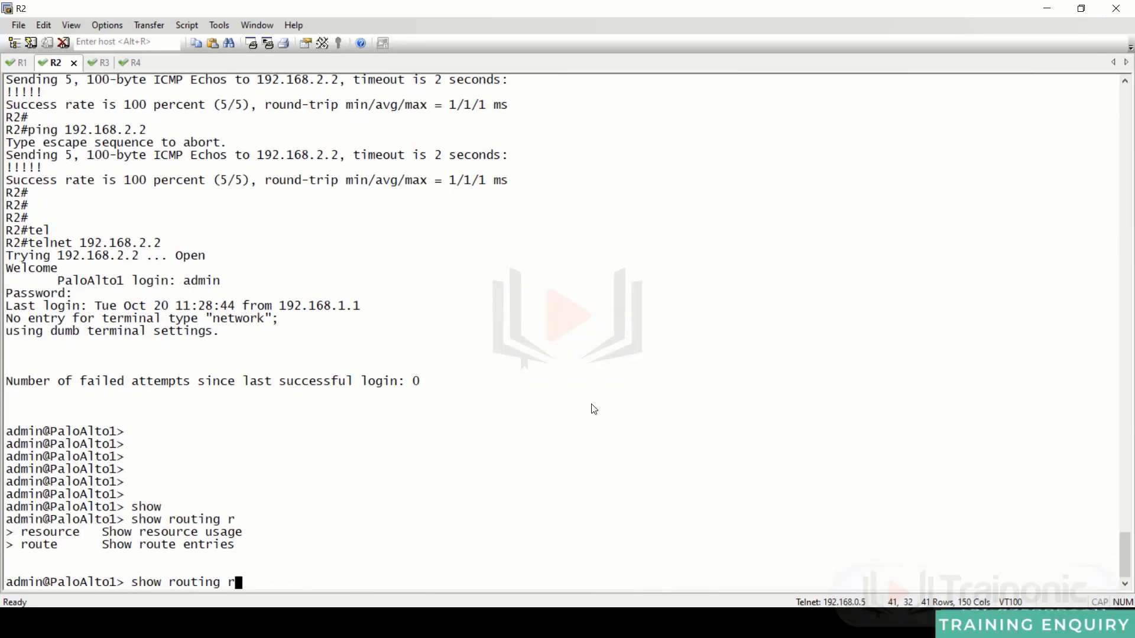
text(oute)
key(Return)
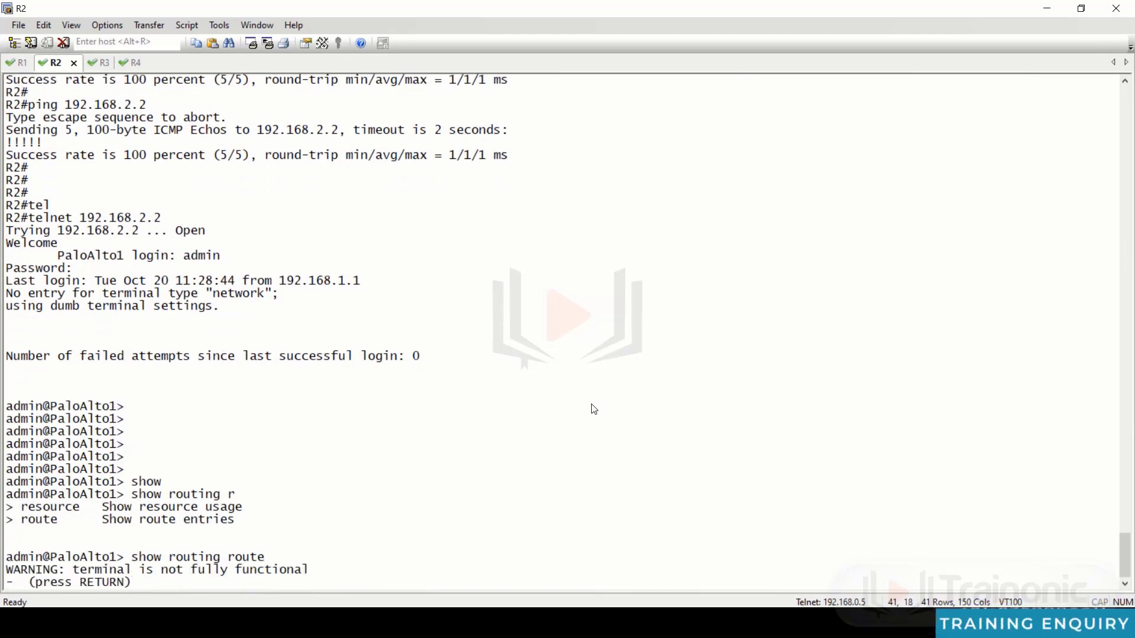
key(Return)
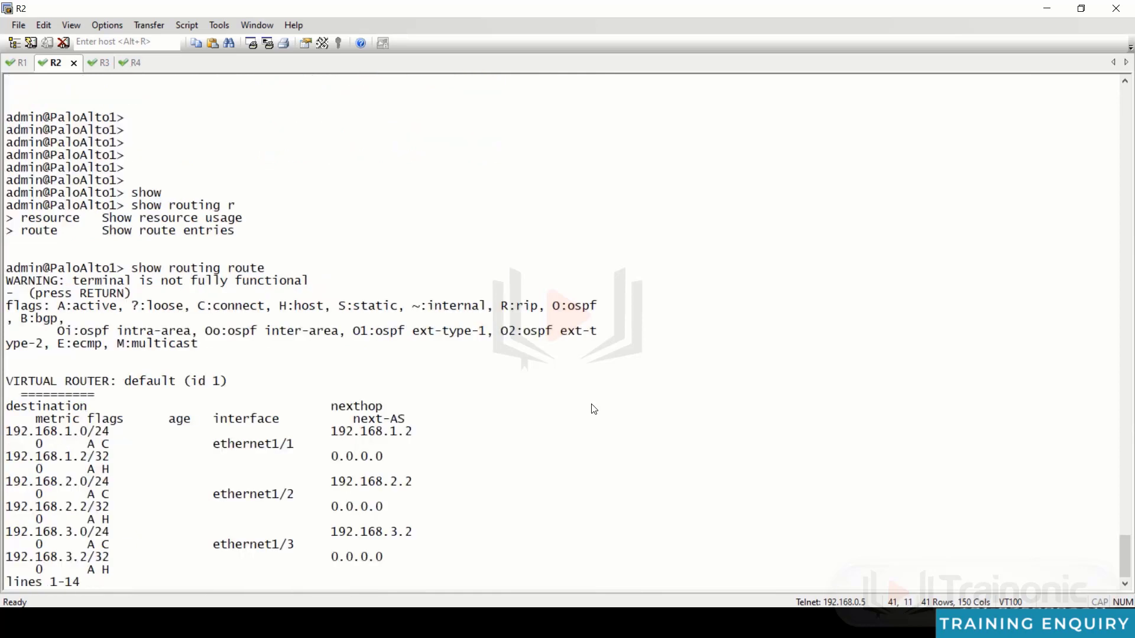
key(space)
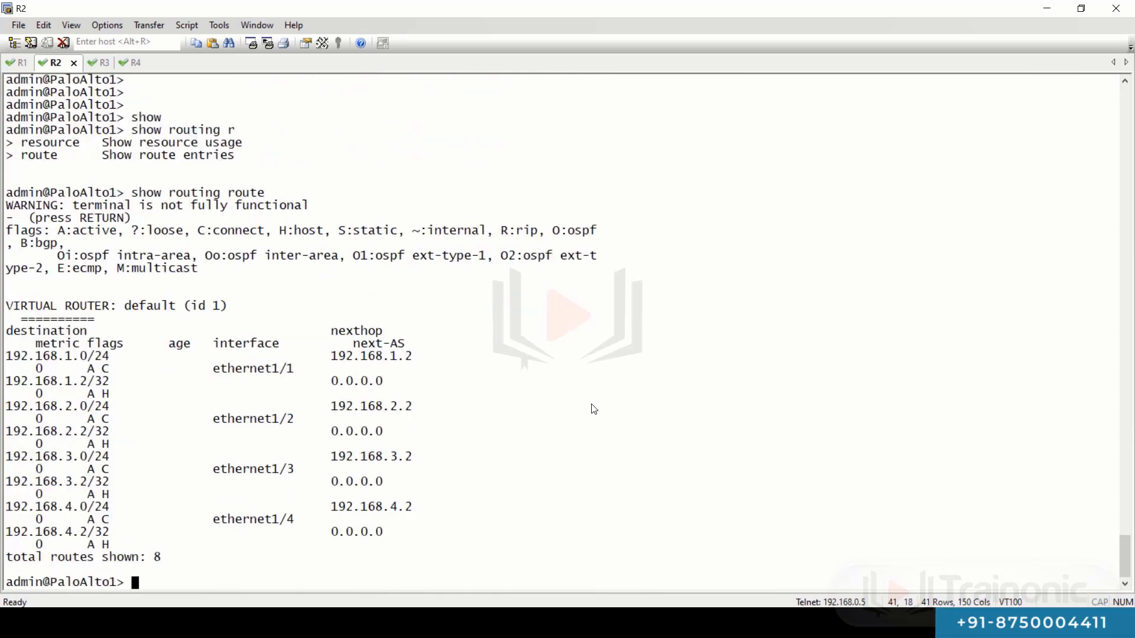
- Run show routing fib, page to the end, and select the connected forwarding entries
text(how routing )
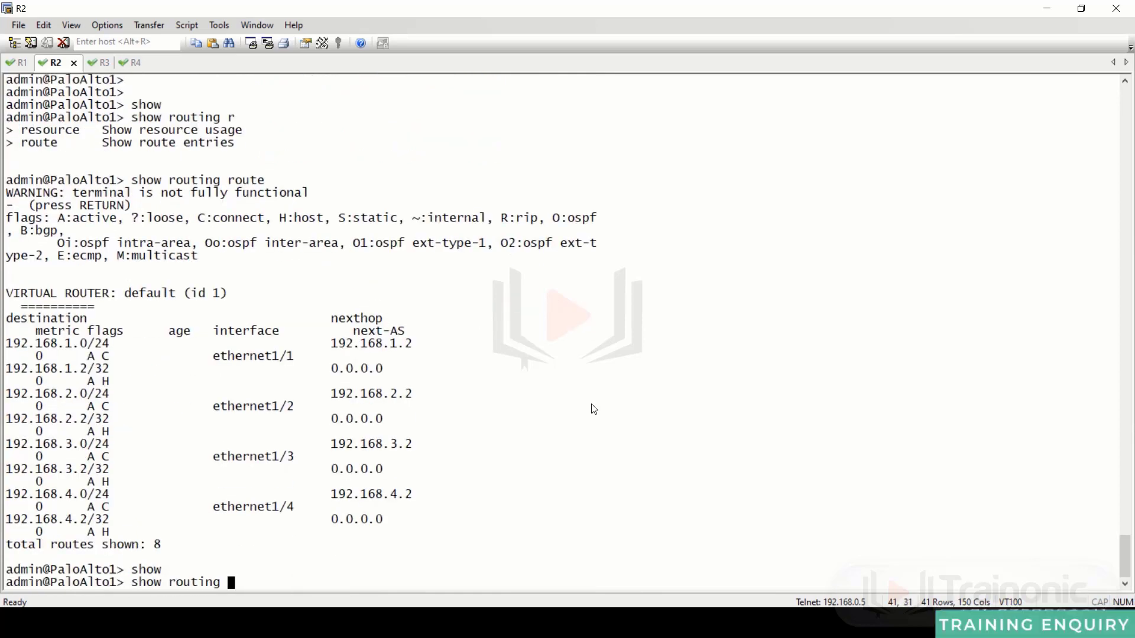
text(fib)
key(Return)
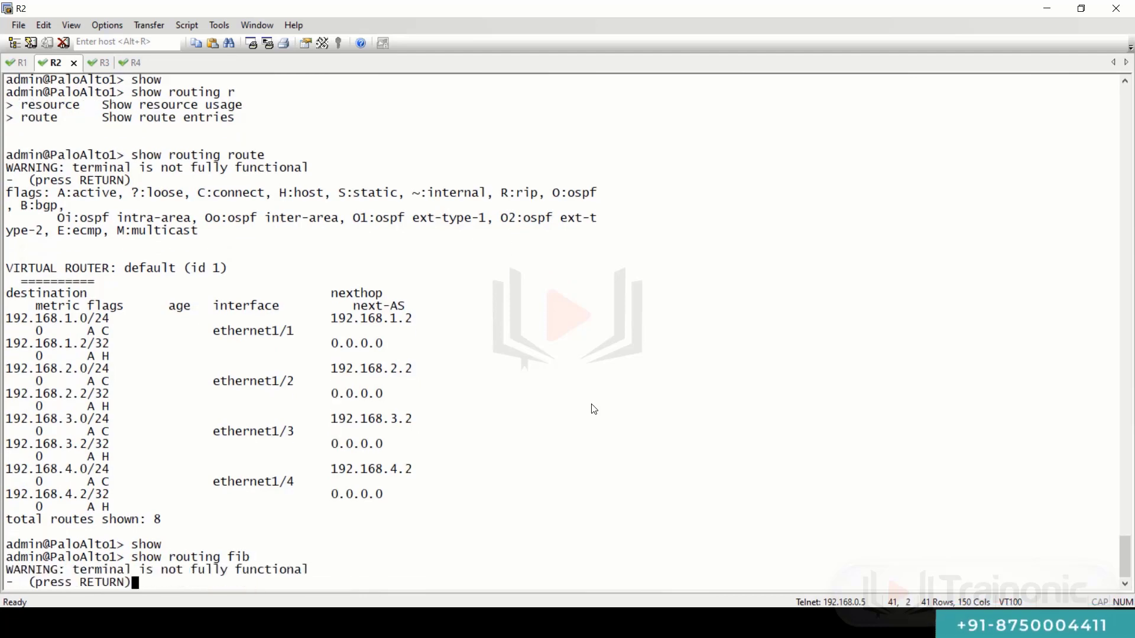
key(Return)
key(space)
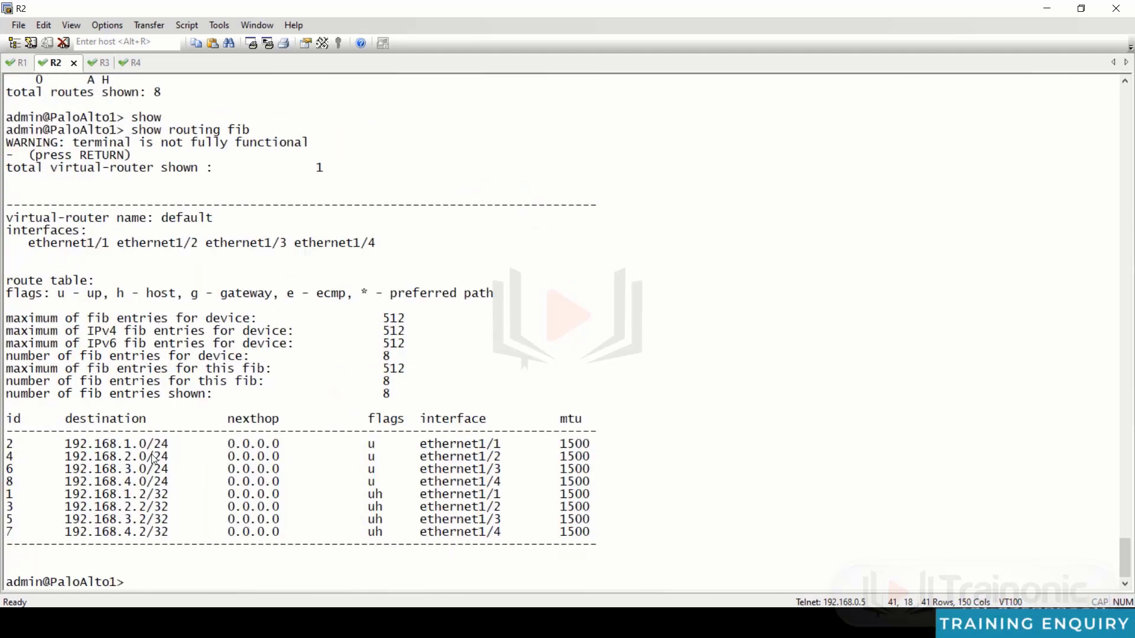
drag(10, 448, 656, 535)
text(ing)
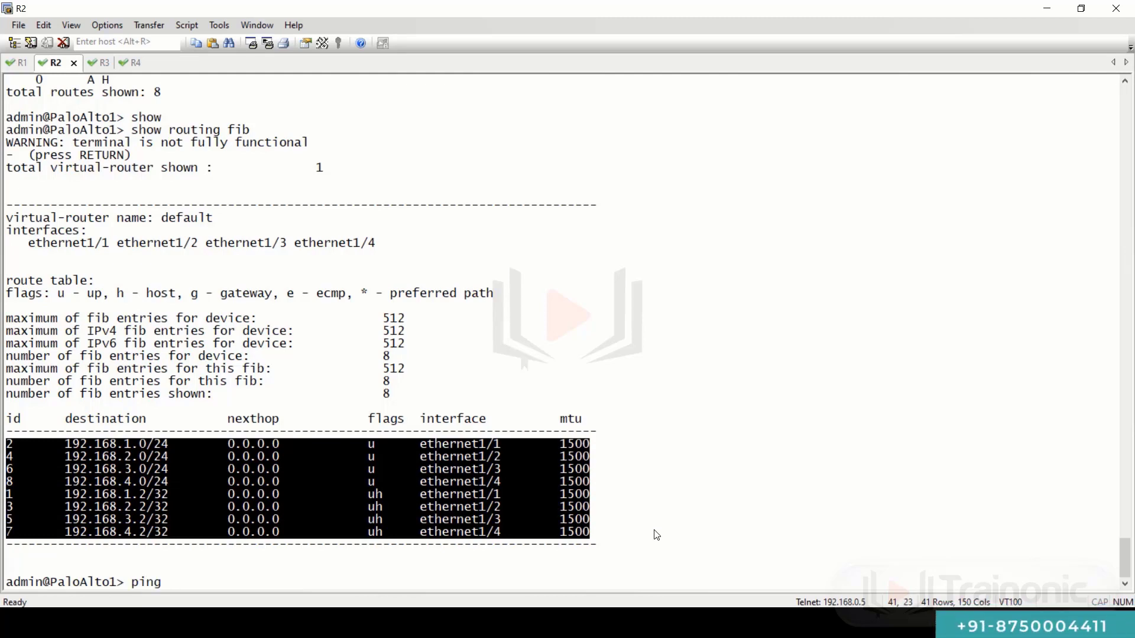
- Ping 192.168.1.2 and 192.168.2.2 from the firewall with ping host
key(question)
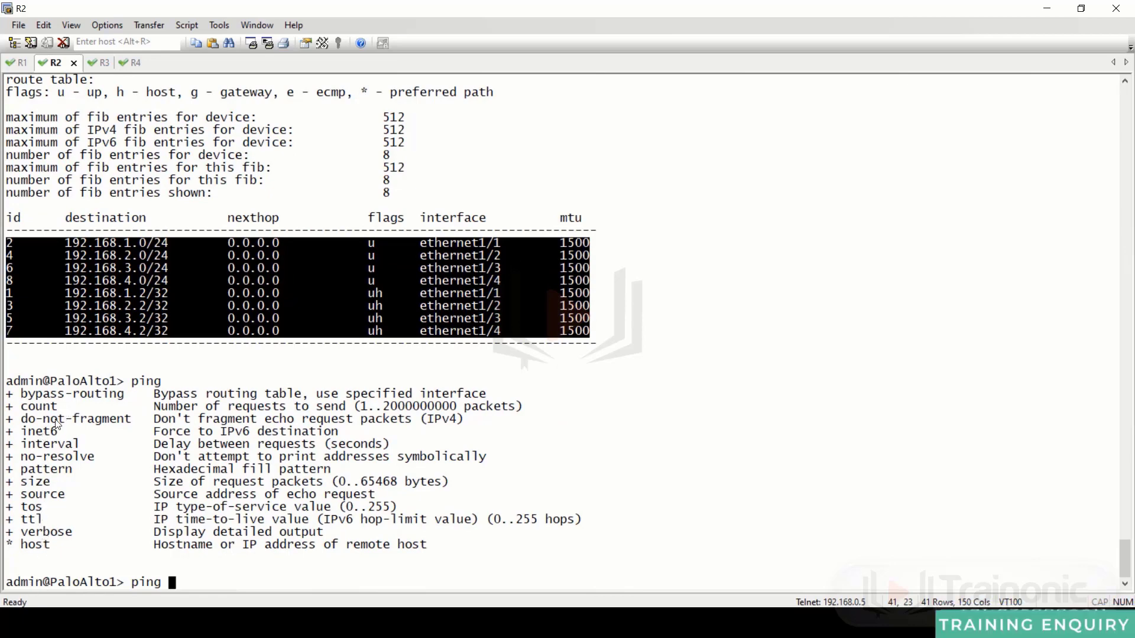
text(host )
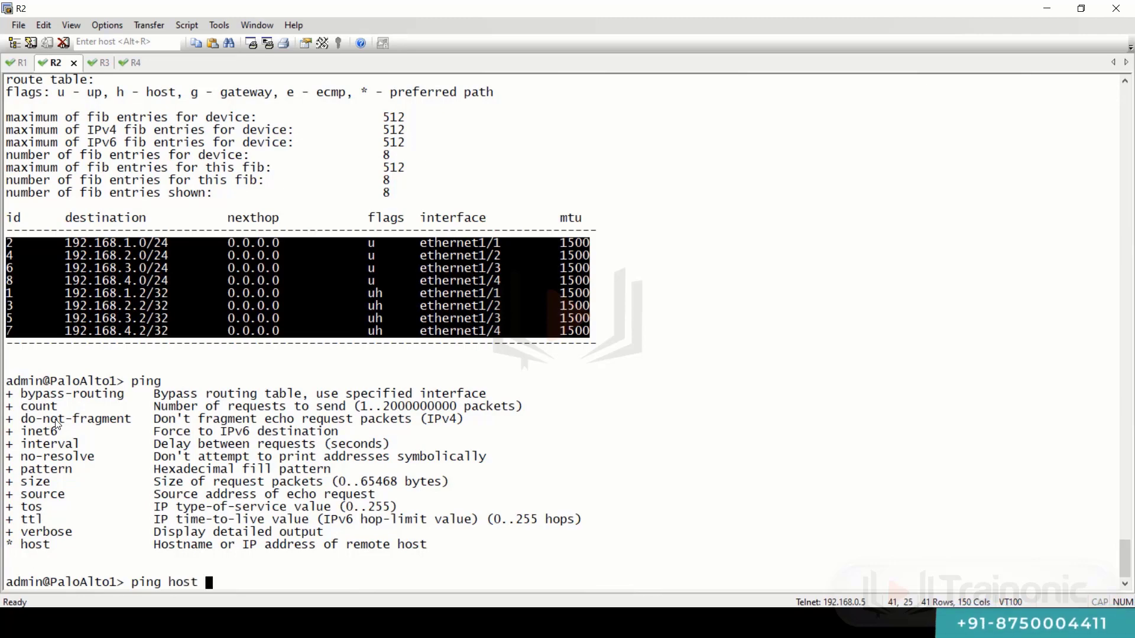
text(192.168.1.2)
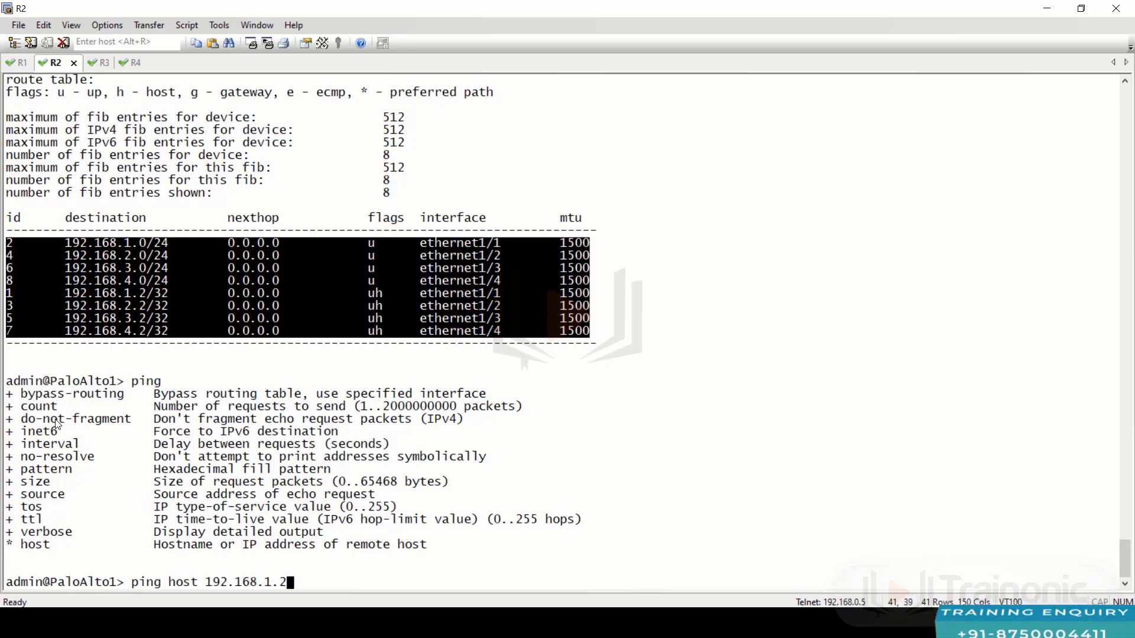
key(Return)
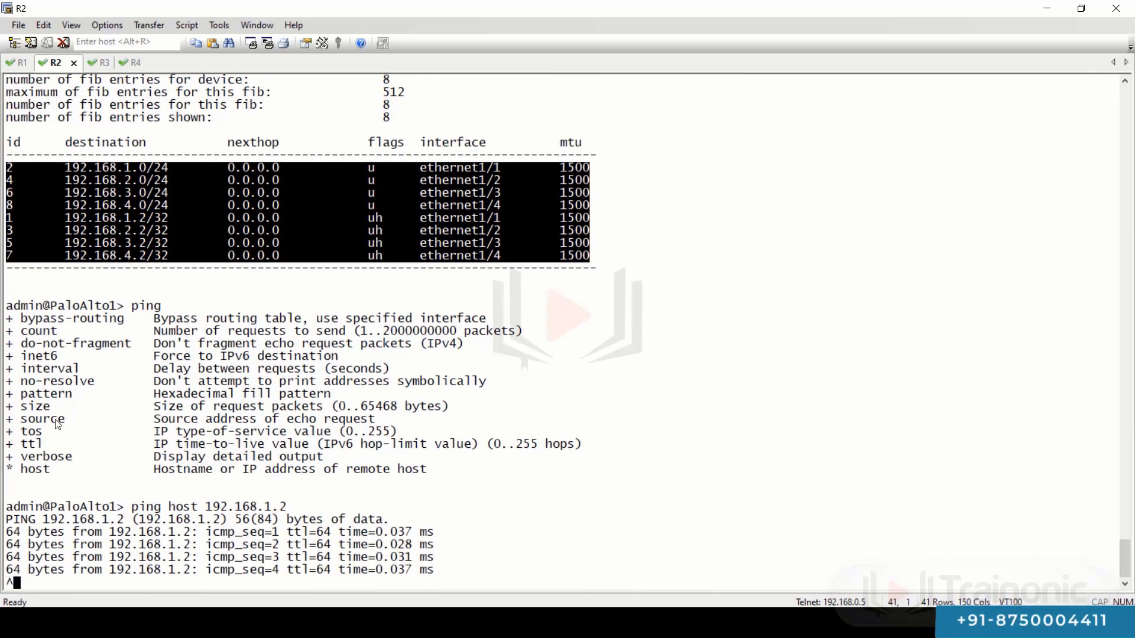
key(ctrl+c)
key(Up)
key(Return)
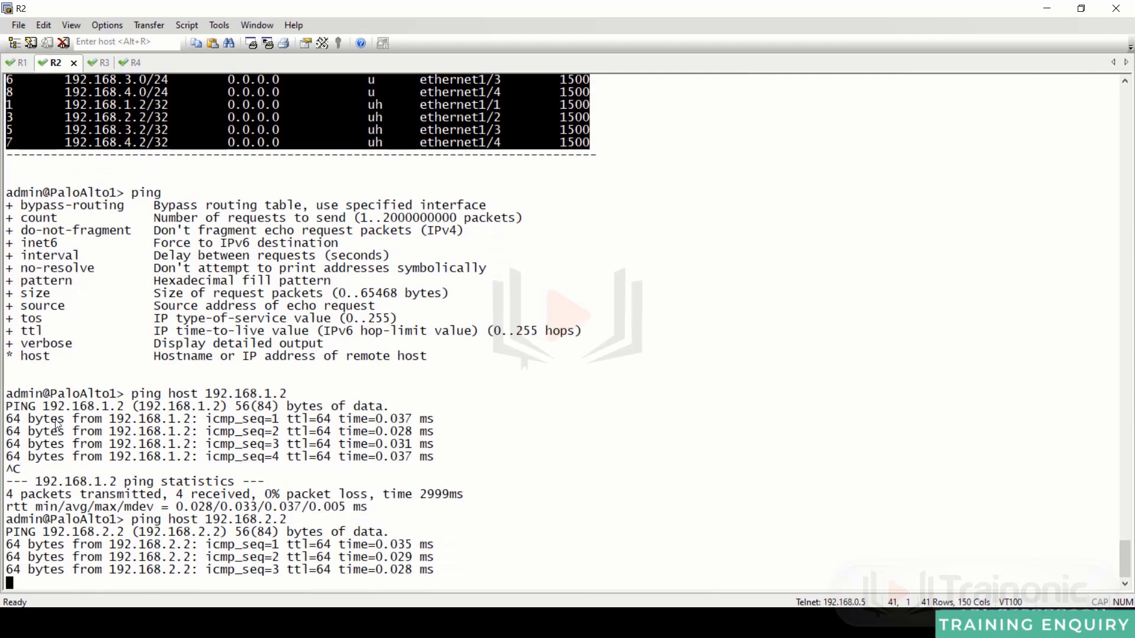
key(ctrl+c)
- Ping 192.168.3.2 and 192.168.4.2 by editing the recalled ping command
key(Up)
key(Left)
key(Left)
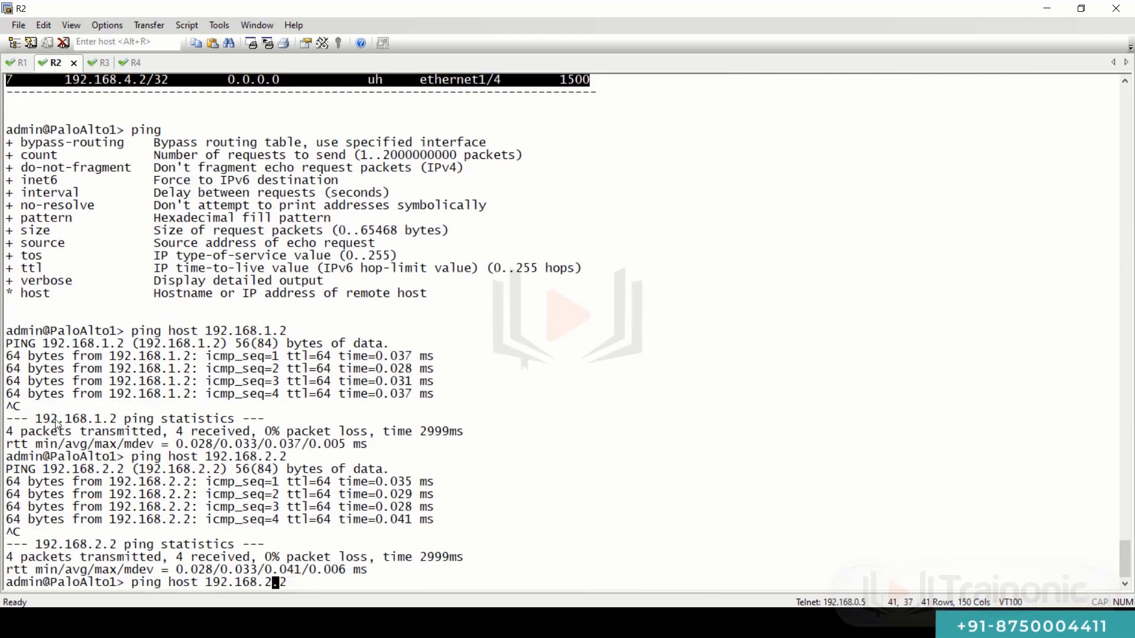
key(BackSpace)
text(3)
key(Return)
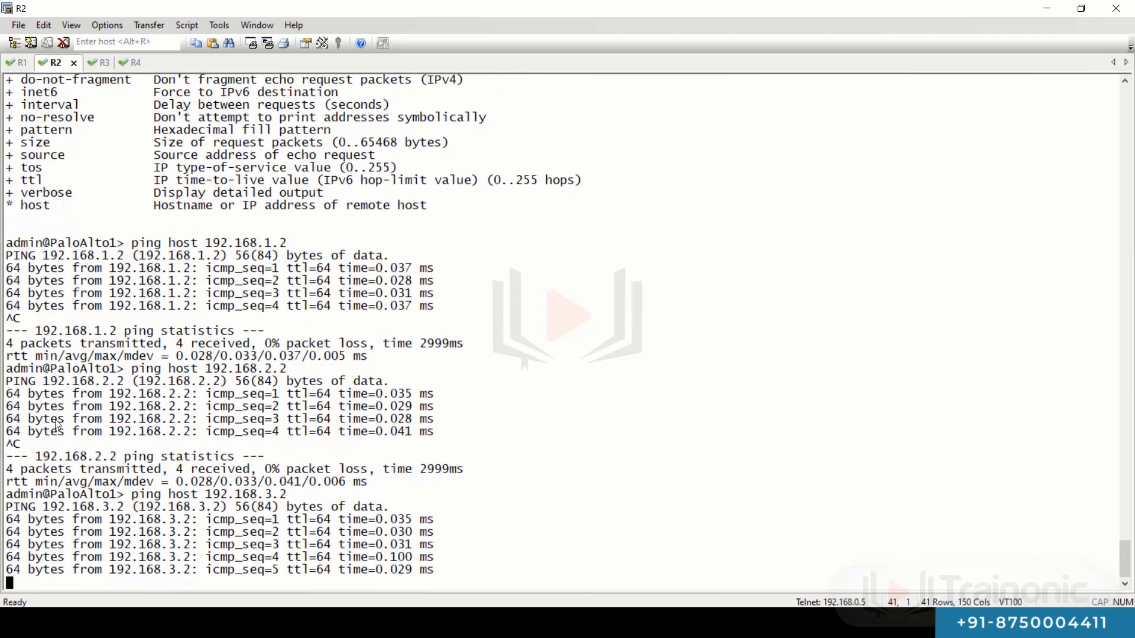
key(ctrl+c)
key(Up)
key(Left)
key(Left)
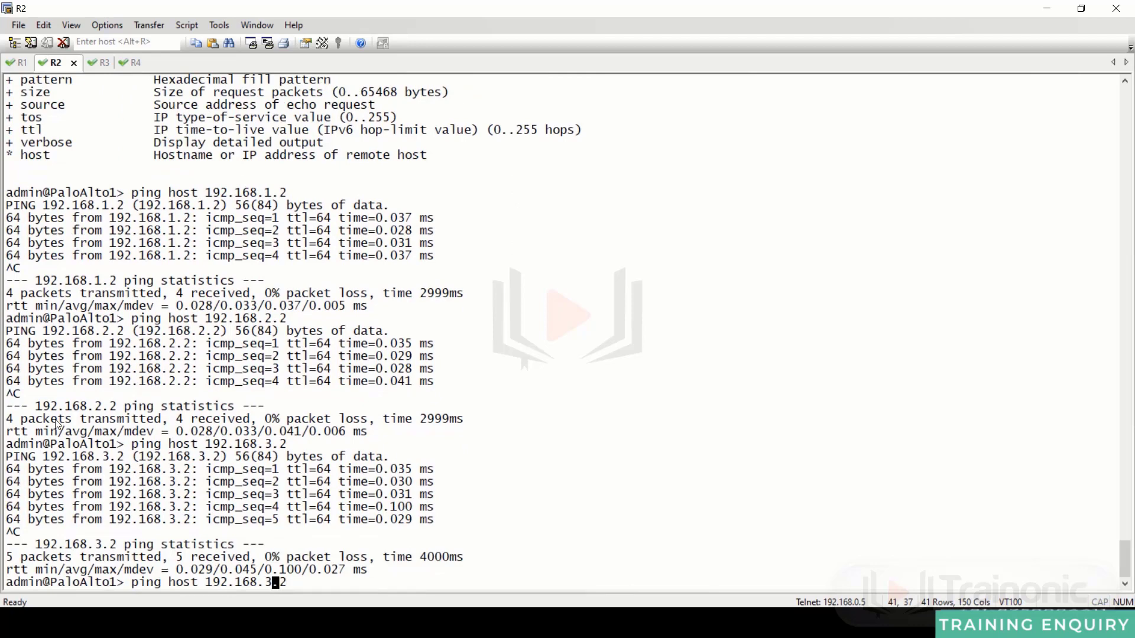
key(BackSpace)
text(4)
key(Return)
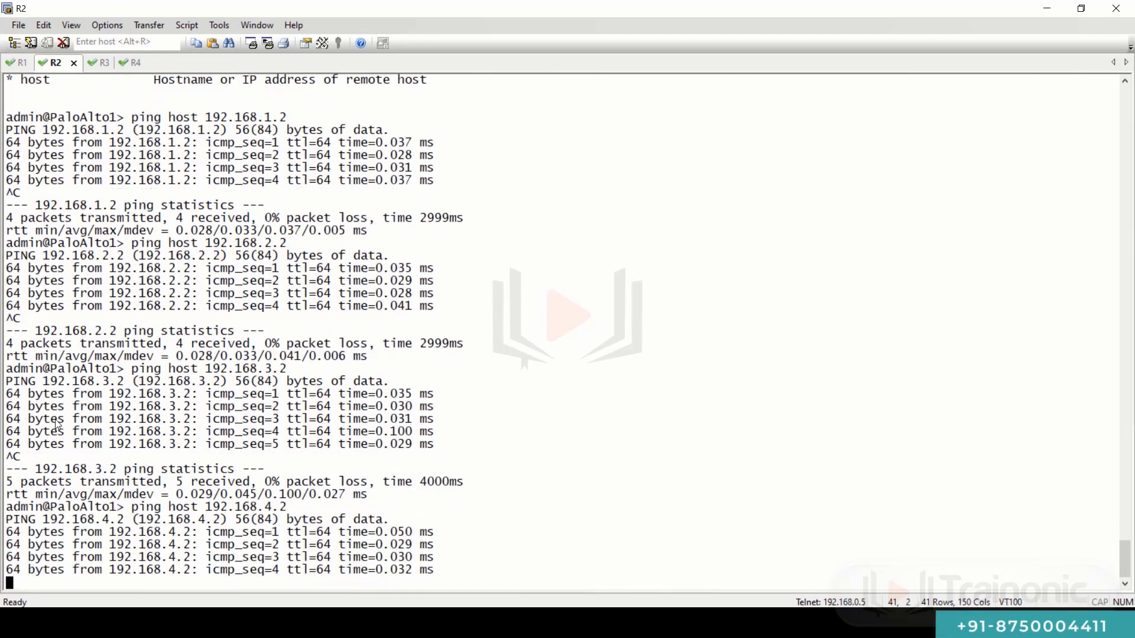
key(ctrl+c)
- Ping 192.168.1.1, which gets 100% packet loss
key(Up)
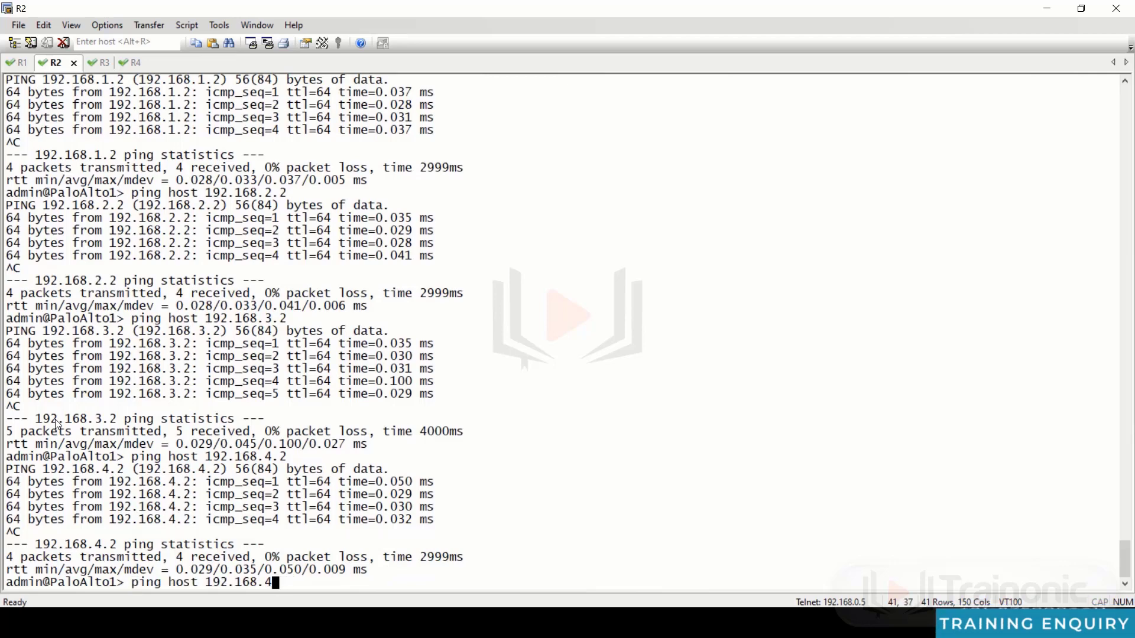
key(BackSpace)
key(BackSpace)
key(BackSpace)
key(BackSpace)
key(BackSpace)
text(168.1.1)
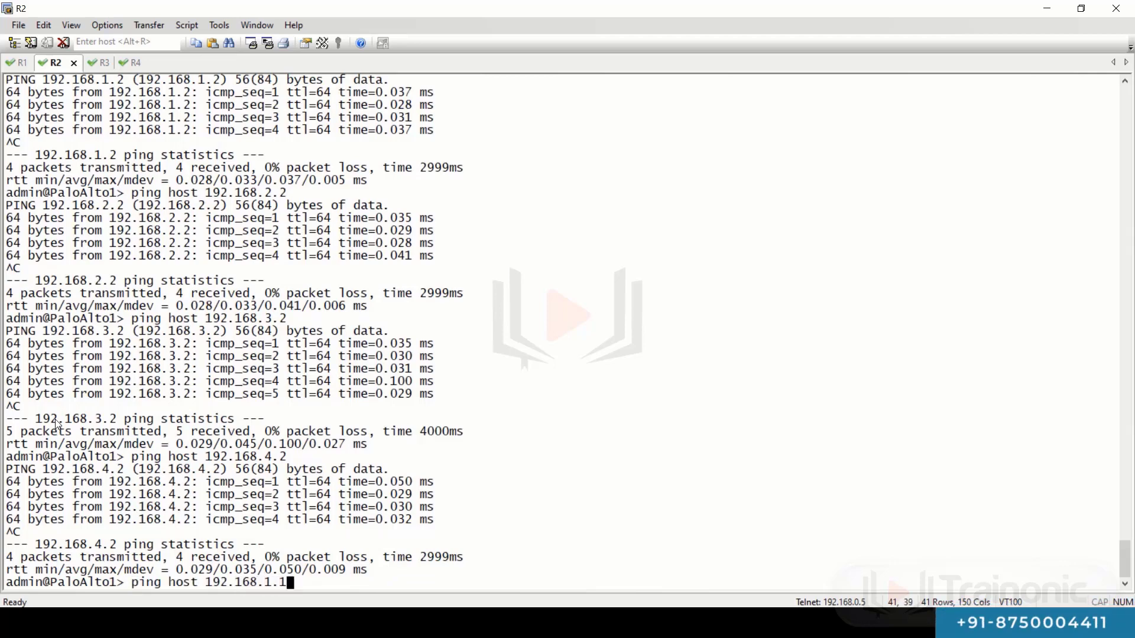
key(Return)
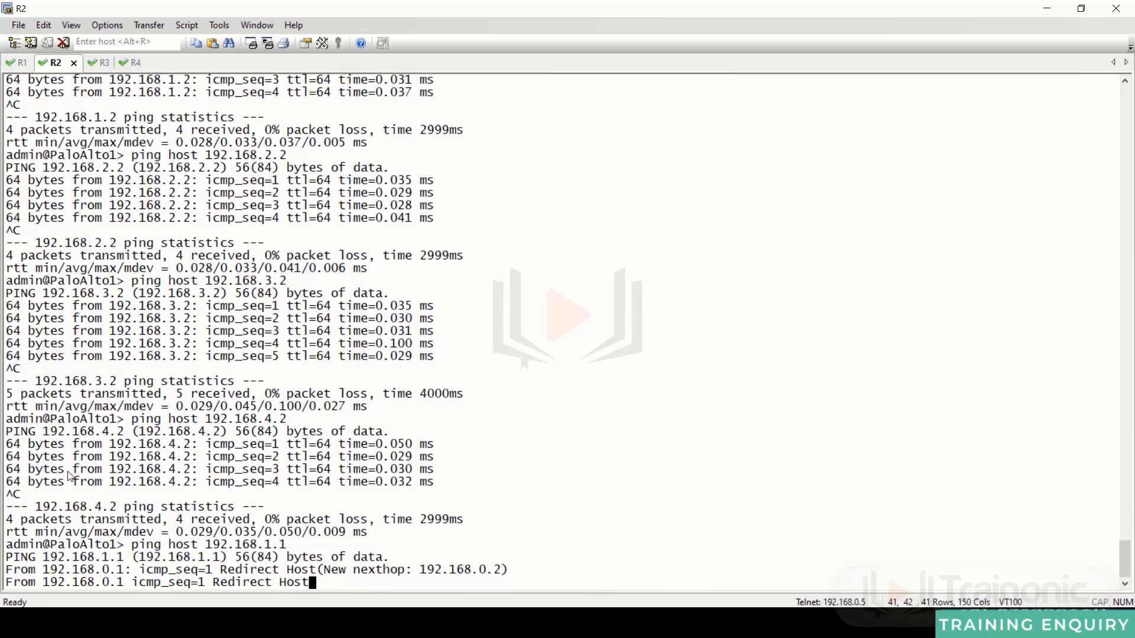
key(ctrl+c)
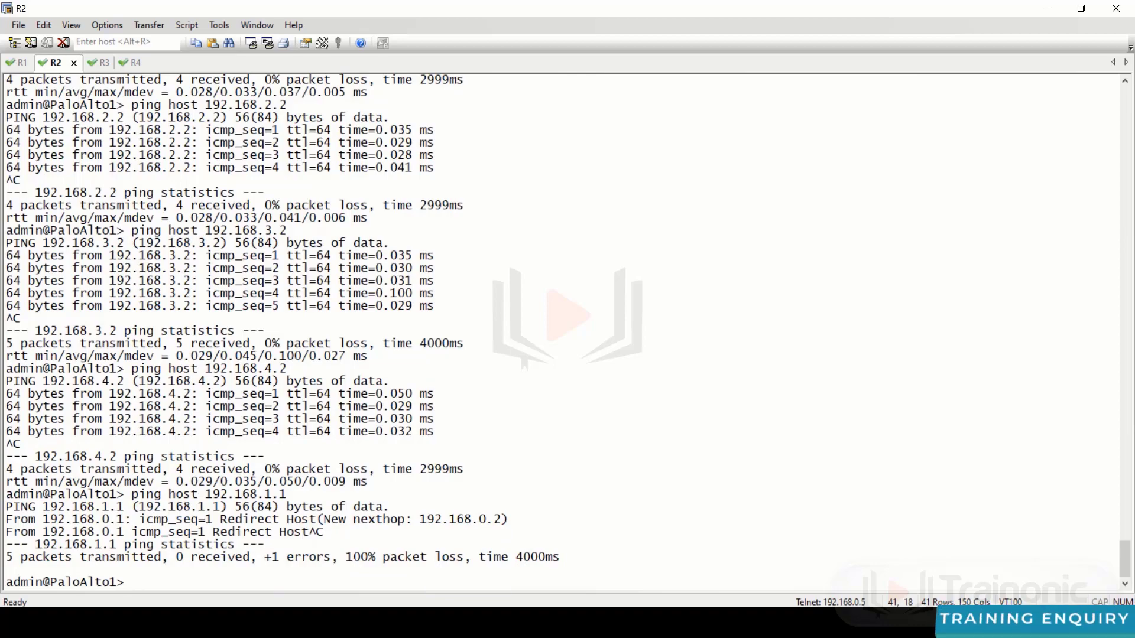
mouse_move(382, 624)
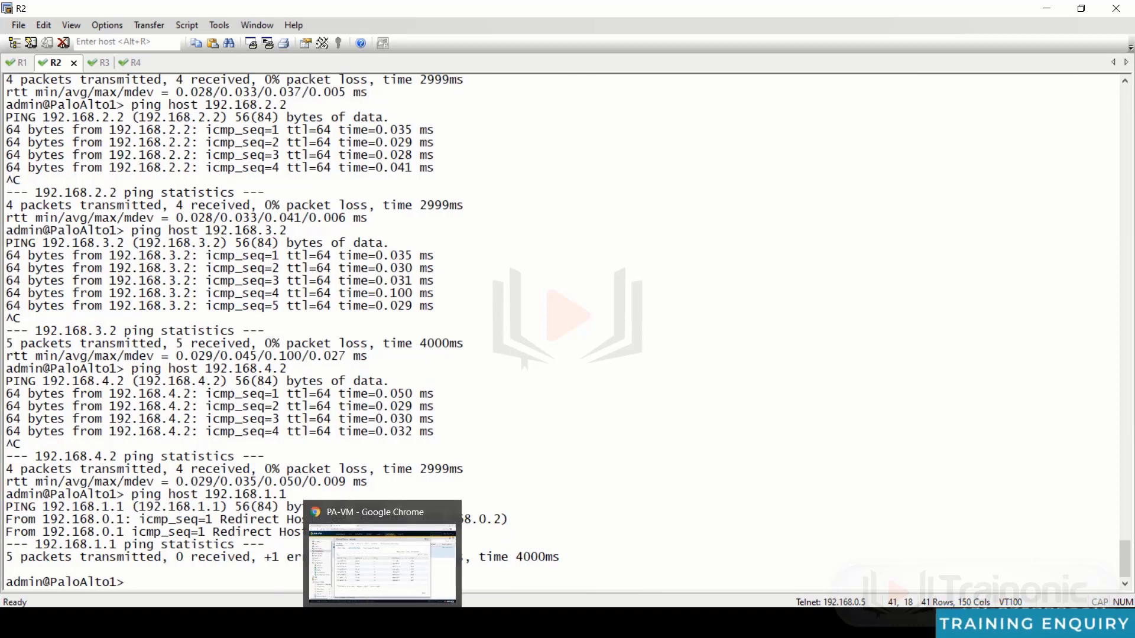
click(382, 561)
click(117, 13)
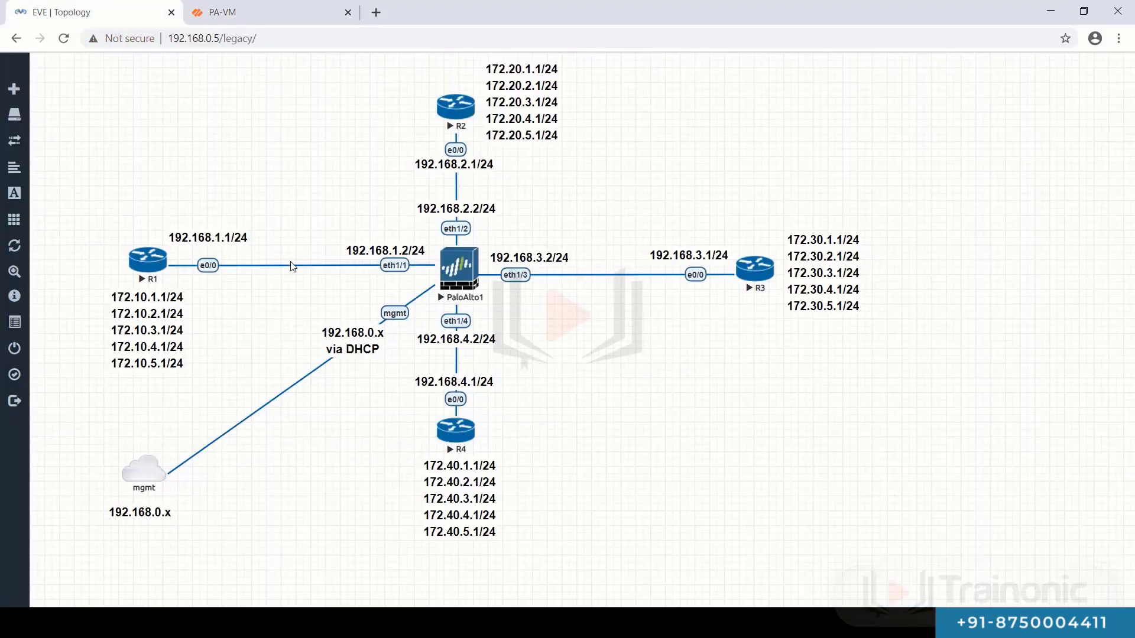
drag(175, 561, 299, 364)
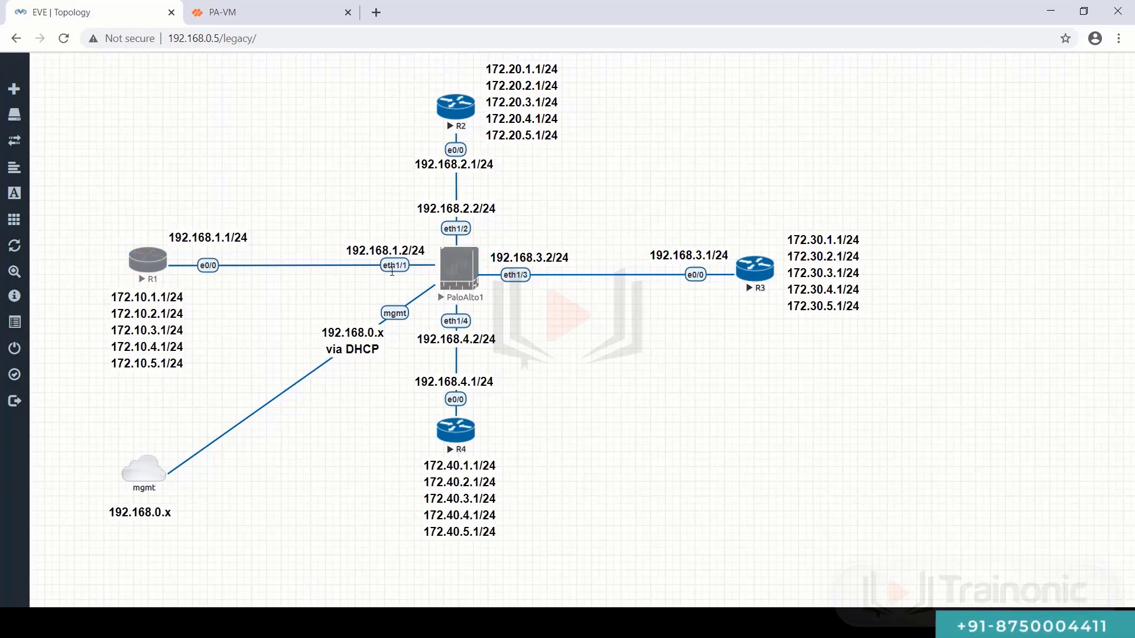
key(alt+Tab)
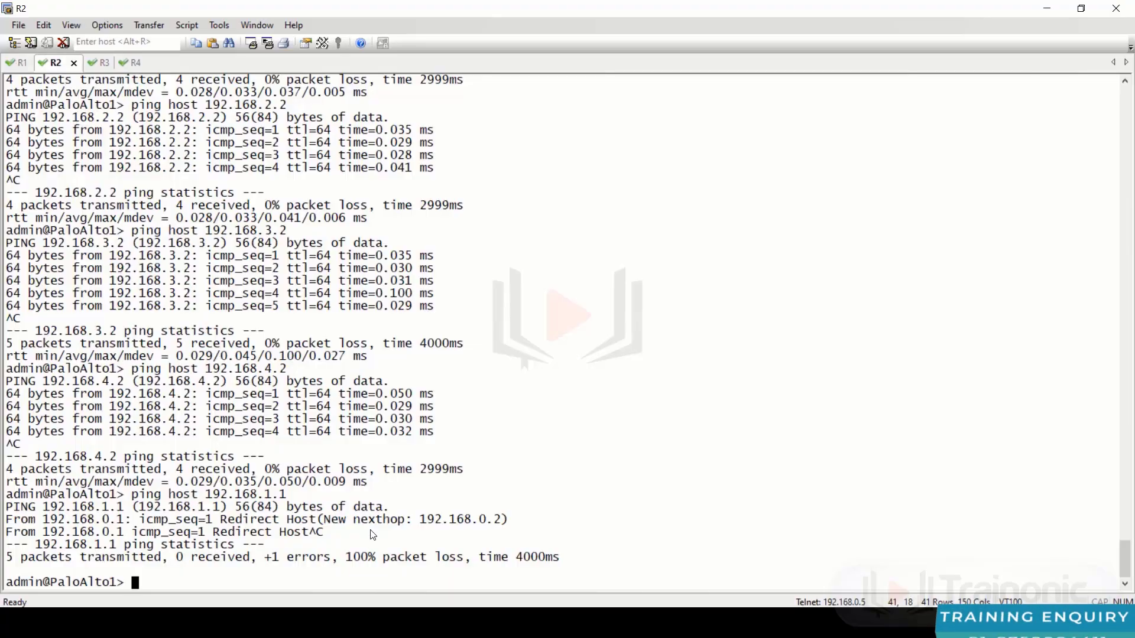
- Ping 192.168.1.1 from source 192.168.1.2 with 0% loss
key(Return)
key(Return)
key(Return)
text(ping s)
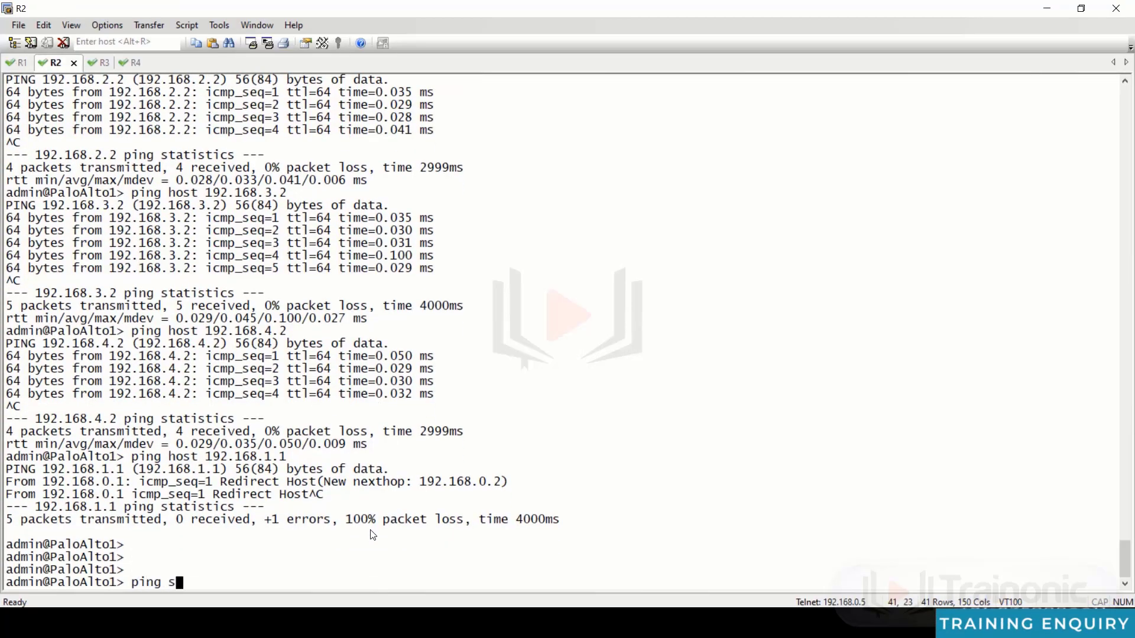
text(ource 192.168.1)
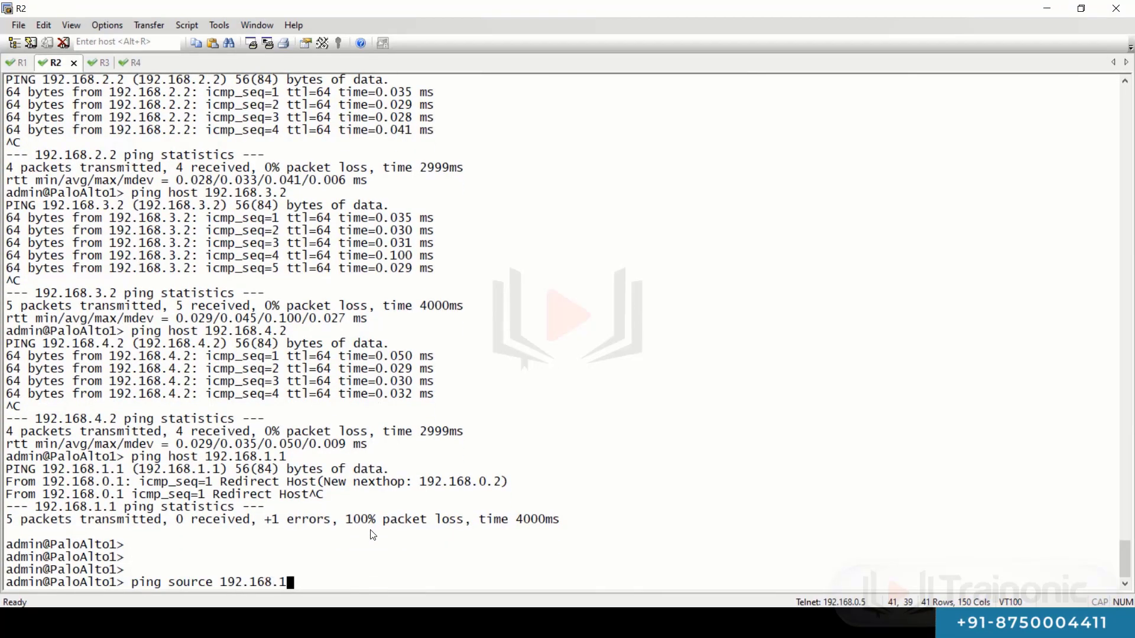
text(.2)
key(Return)
text(host 1)
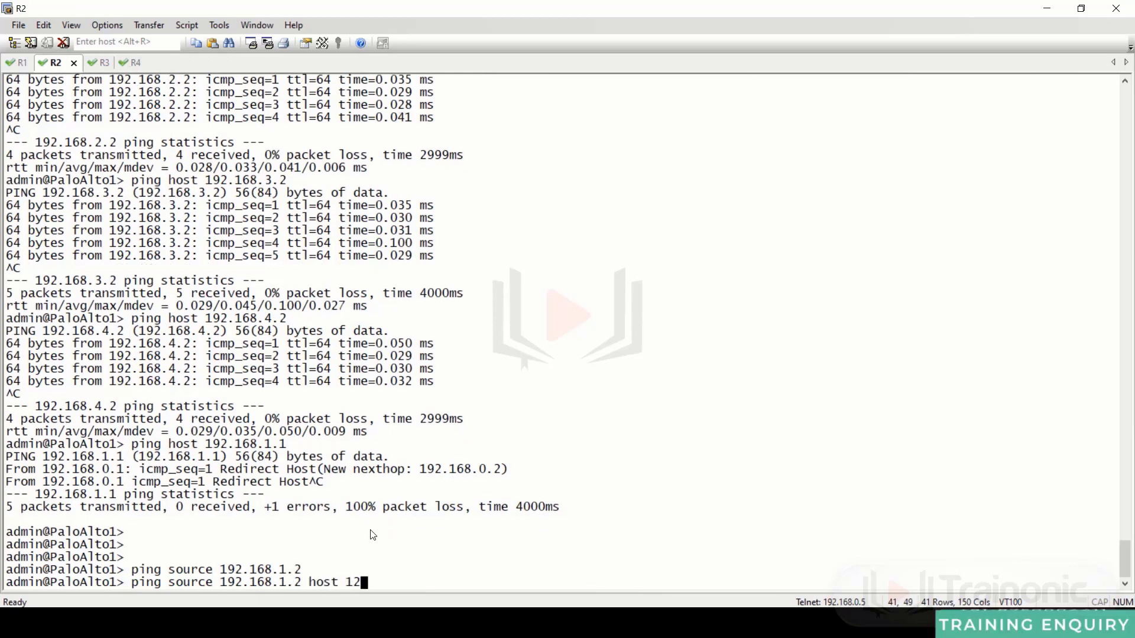
text(92.168.1.1)
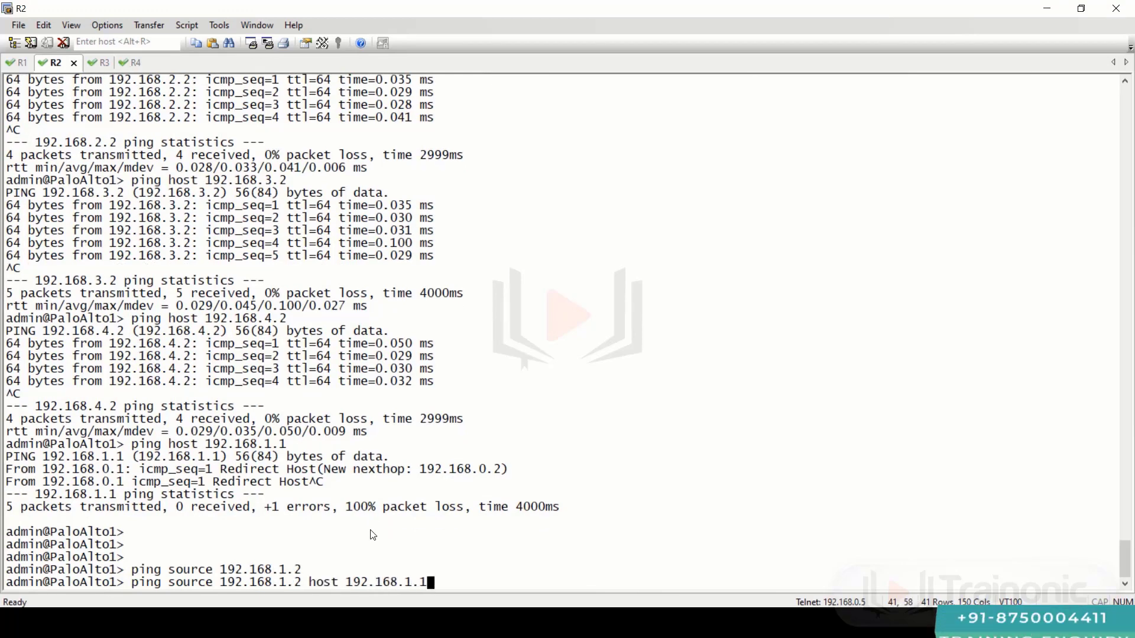
key(Return)
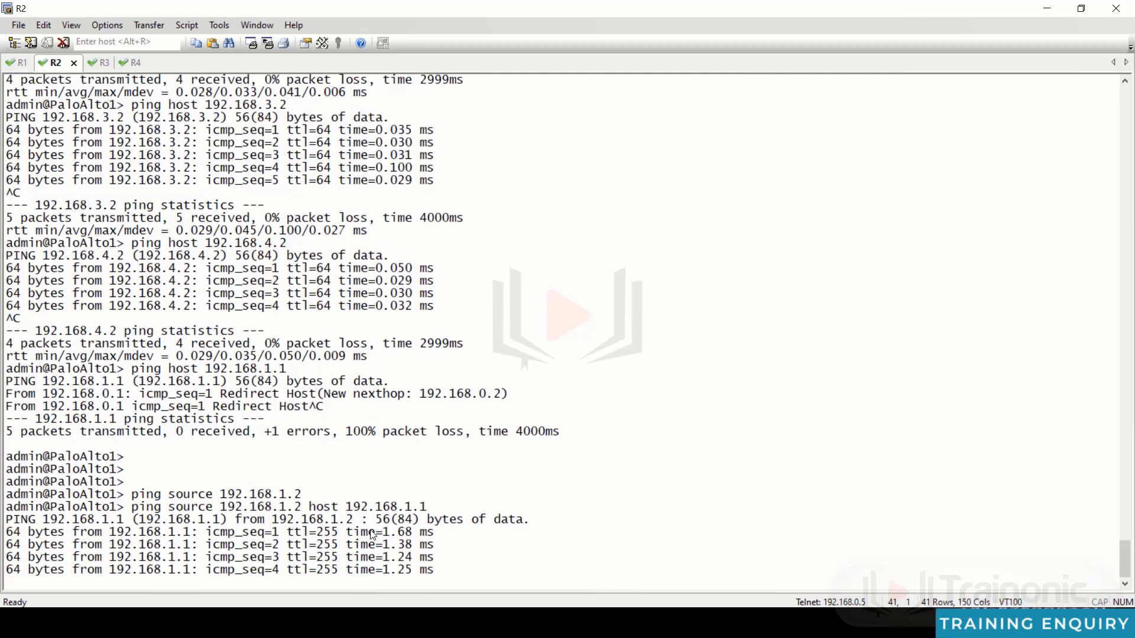
key(ctrl+c)
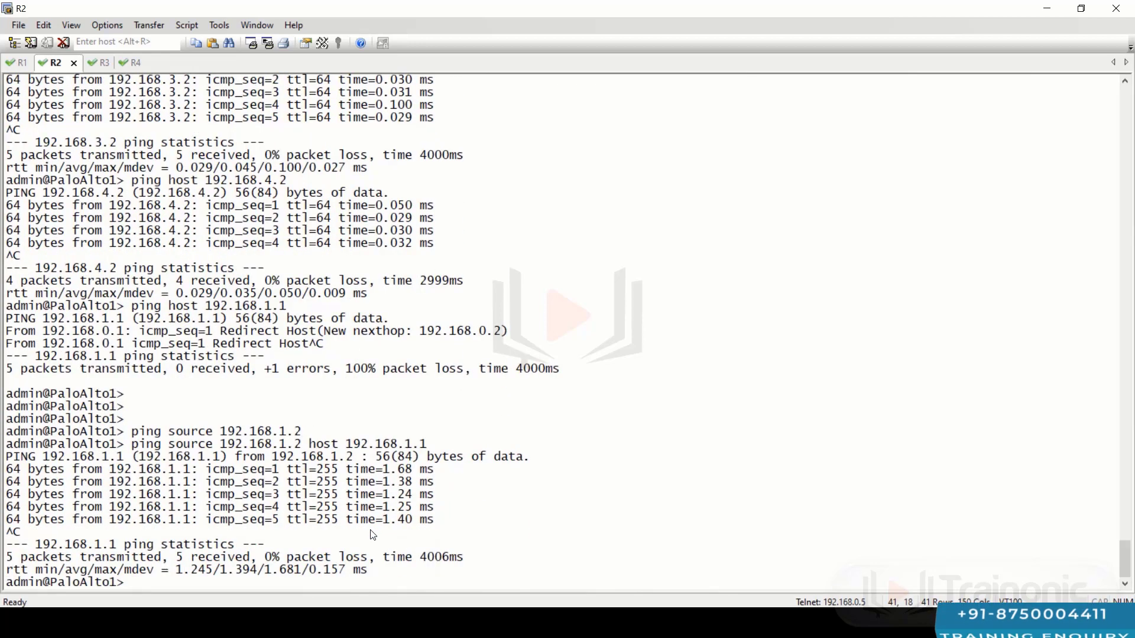
key(Return)
key(Return)
- Edit the recalled ping to source 192.168.2.2 and host 192.168.2.1
key(Up)
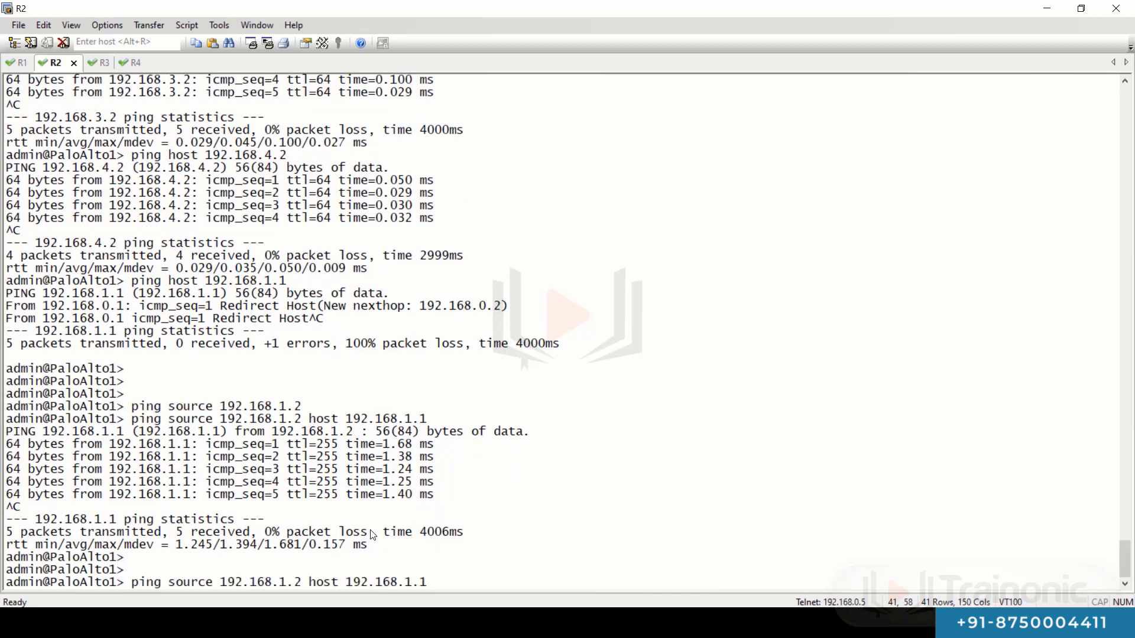
key(Left)
key(Left)
key(Left)
key(Left)
key(Left)
key(Left)
key(Left)
key(Left)
key(Left)
key(Left)
key(Left)
key(Left)
key(Left)
key(Left)
key(Left)
key(Left)
key(Left)
key(Left)
key(Left)
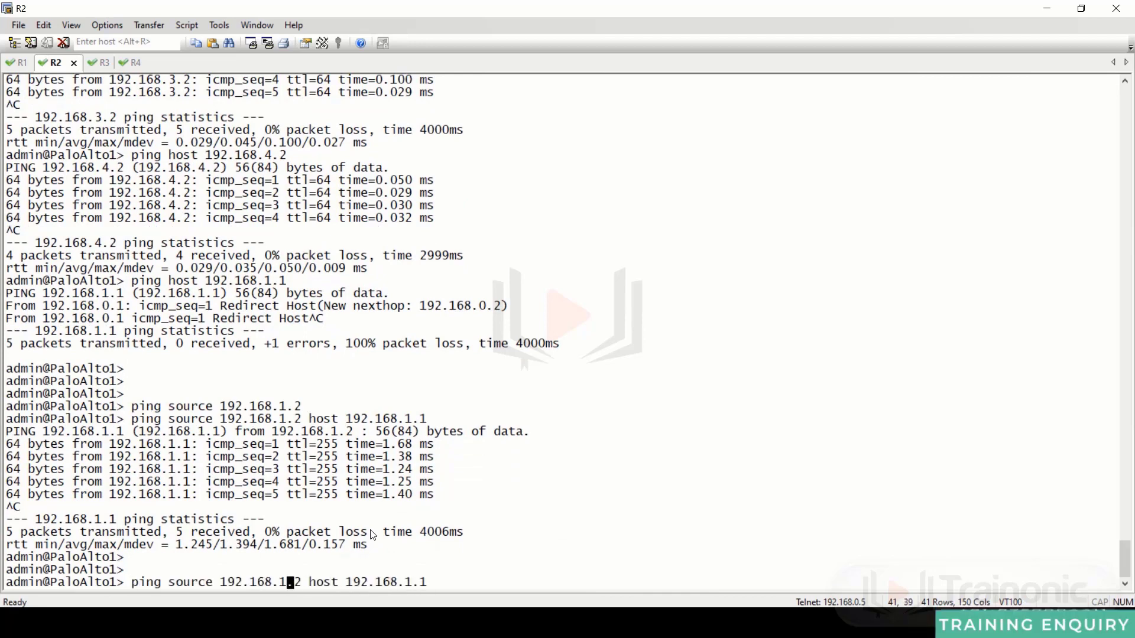
key(BackSpace)
text(2)
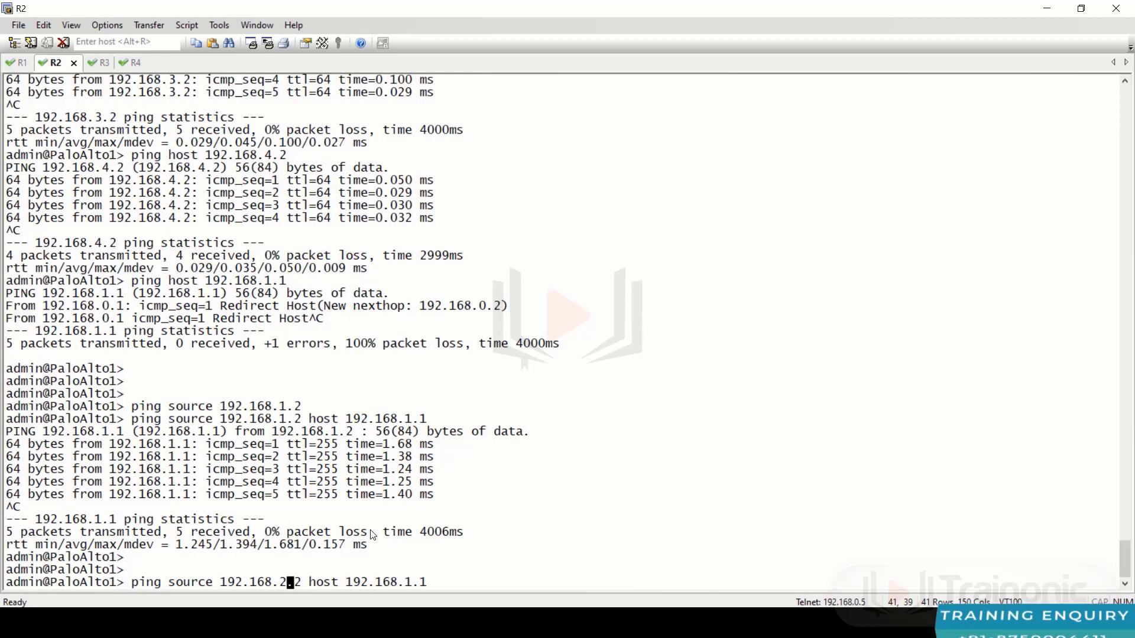
key(Right)
key(Right)
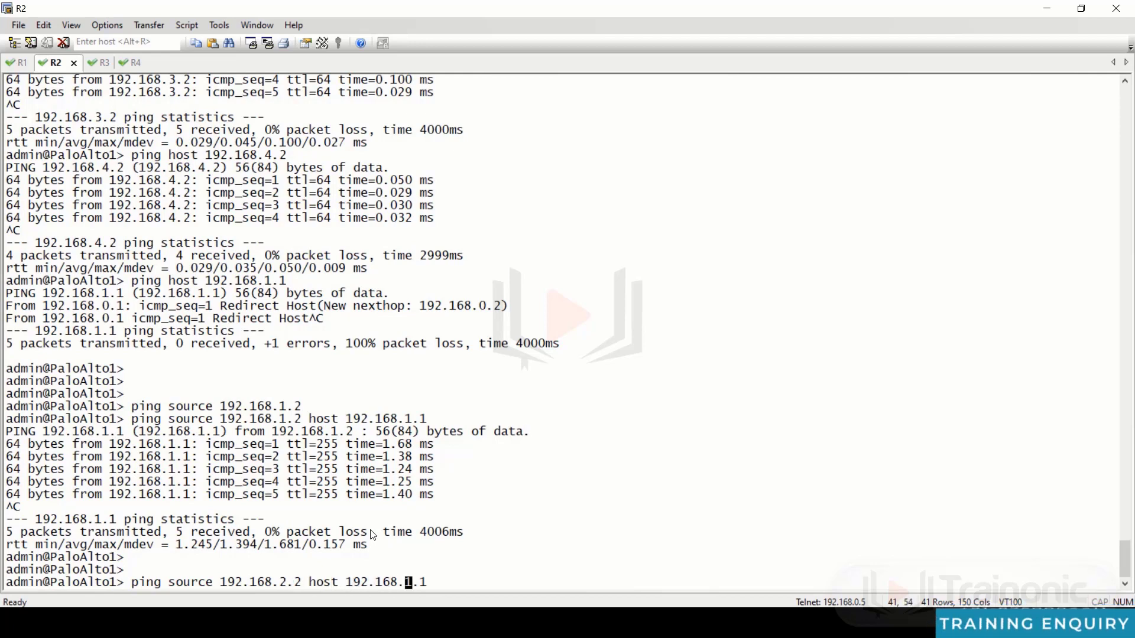
key(Right)
key(BackSpace)
text(2)
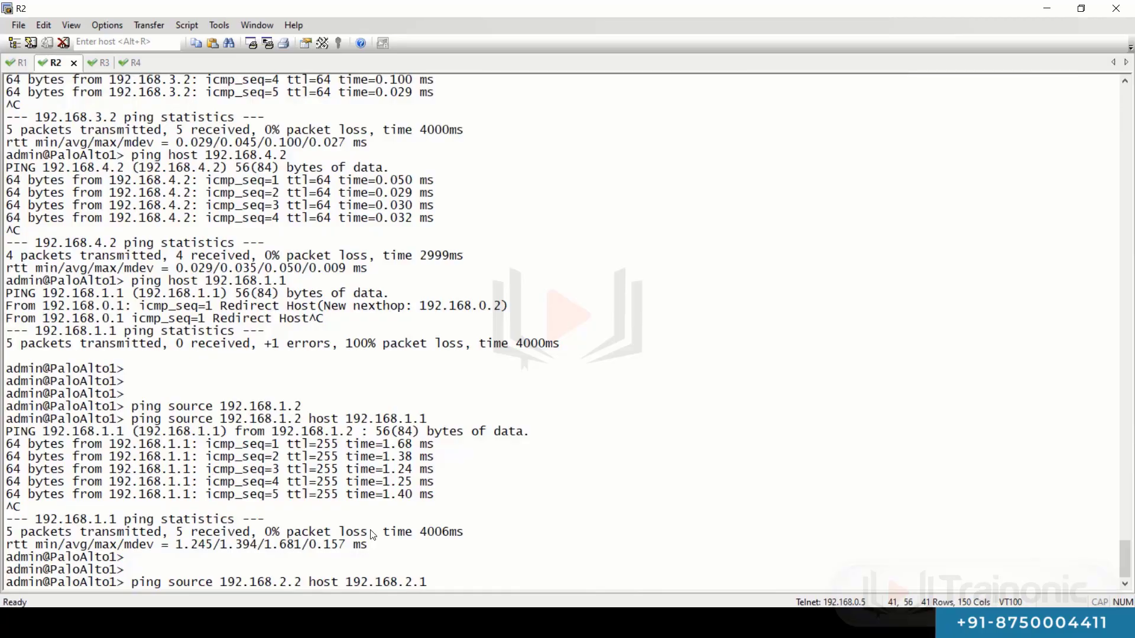
key(alt+Tab)
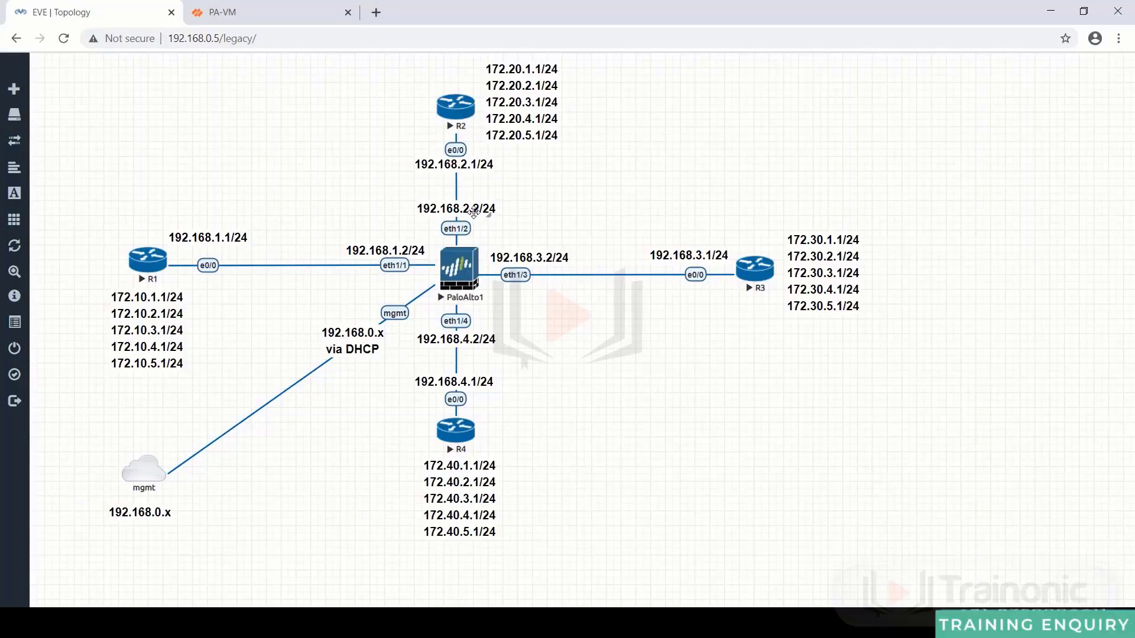
key(alt+Tab)
- Run the sourced pings to 192.168.2.1 and 192.168.3.1
key(Return)
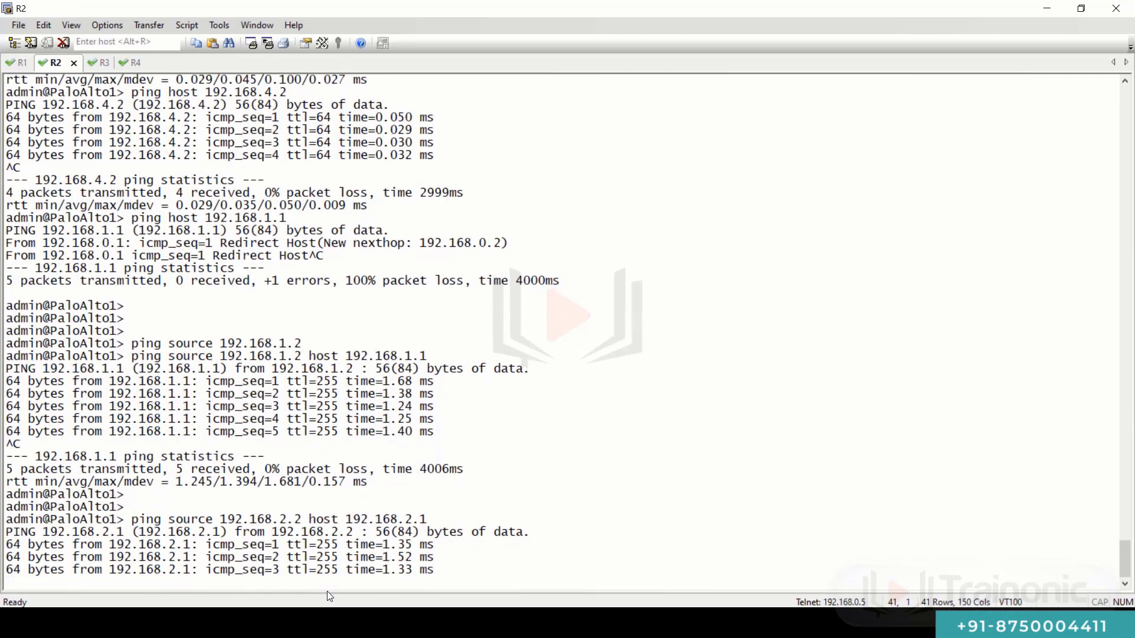
key(ctrl+c)
key(Up)
key(BackSpace)
key(BackSpace)
key(BackSpace)
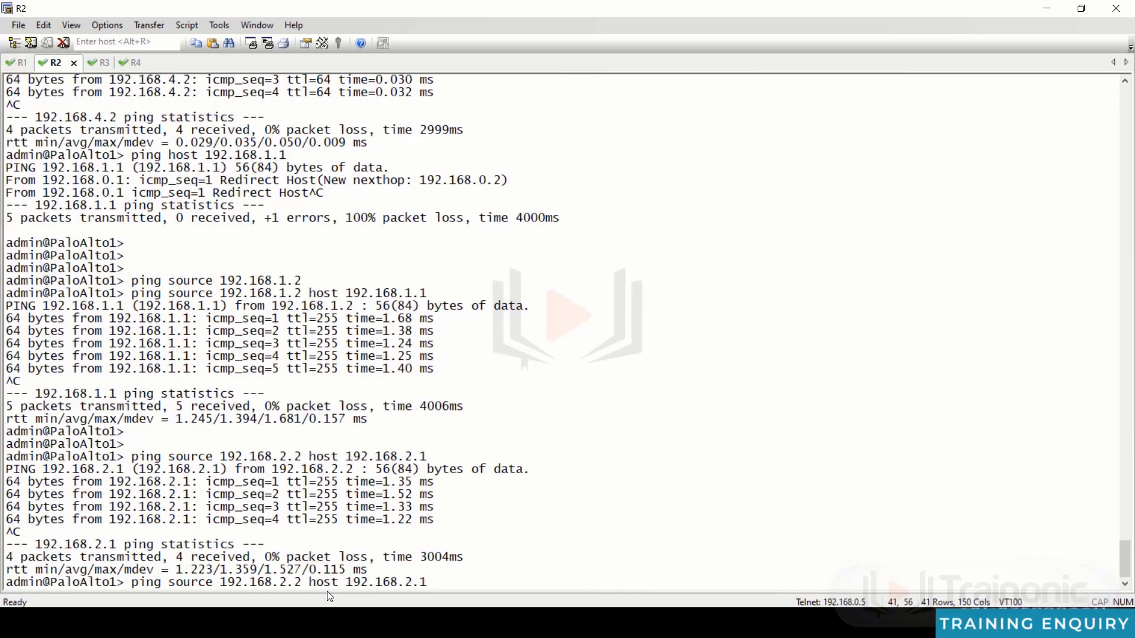
text(3.1)
key(Left)
key(Left)
key(Left)
key(Left)
key(Left)
key(Left)
key(Left)
key(Left)
key(Left)
key(Left)
key(Left)
key(Left)
key(Left)
key(Left)
key(Left)
key(Left)
key(Left)
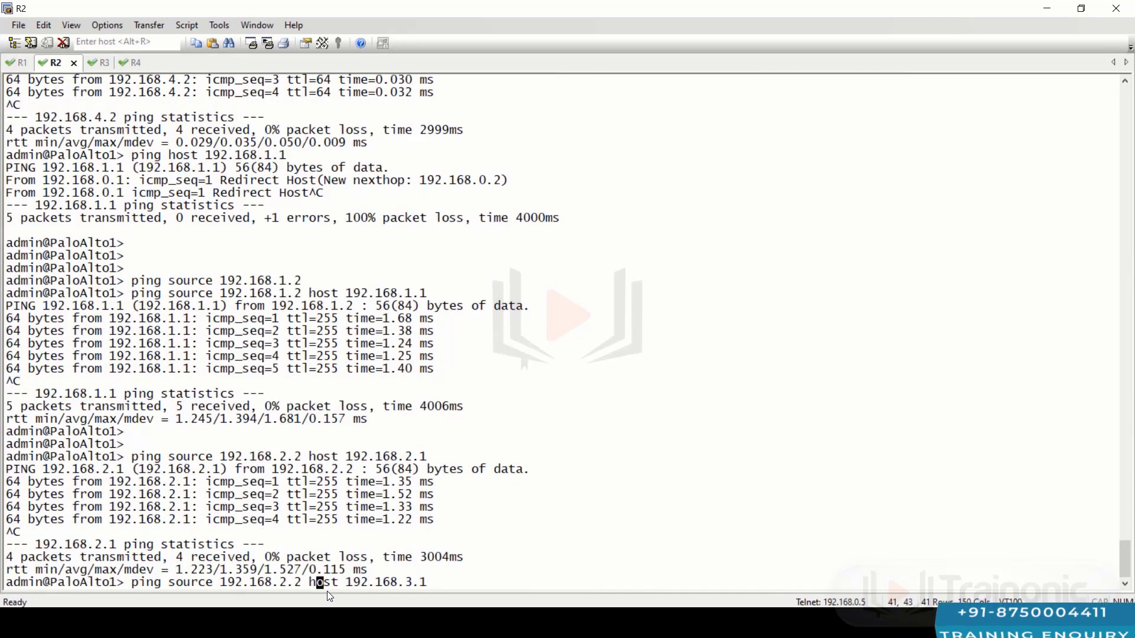
key(BackSpace)
text(3)
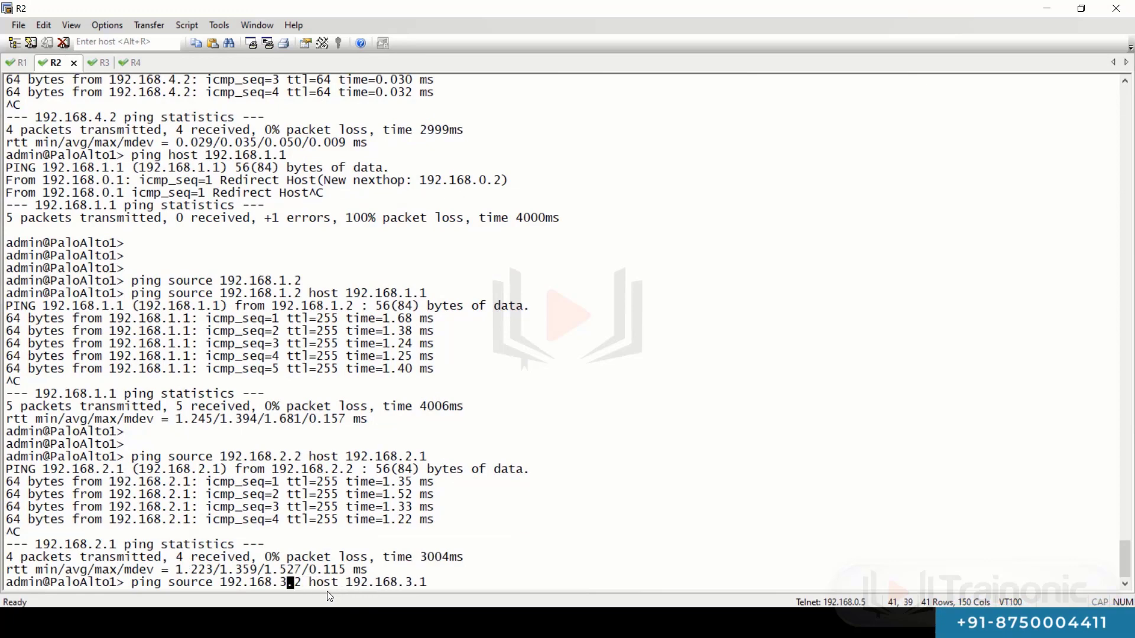
key(Return)
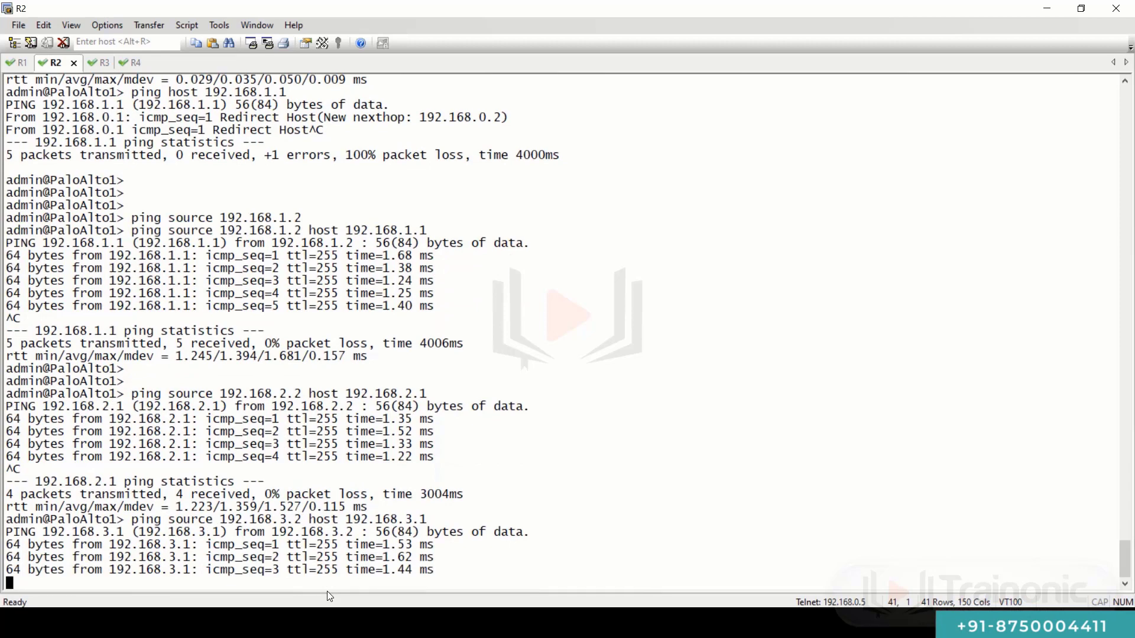
- Ping 192.168.4.1 from source 192.168.4.2
key(ctrl+c)
key(Up)
key(BackSpace)
key(BackSpace)
key(BackSpace)
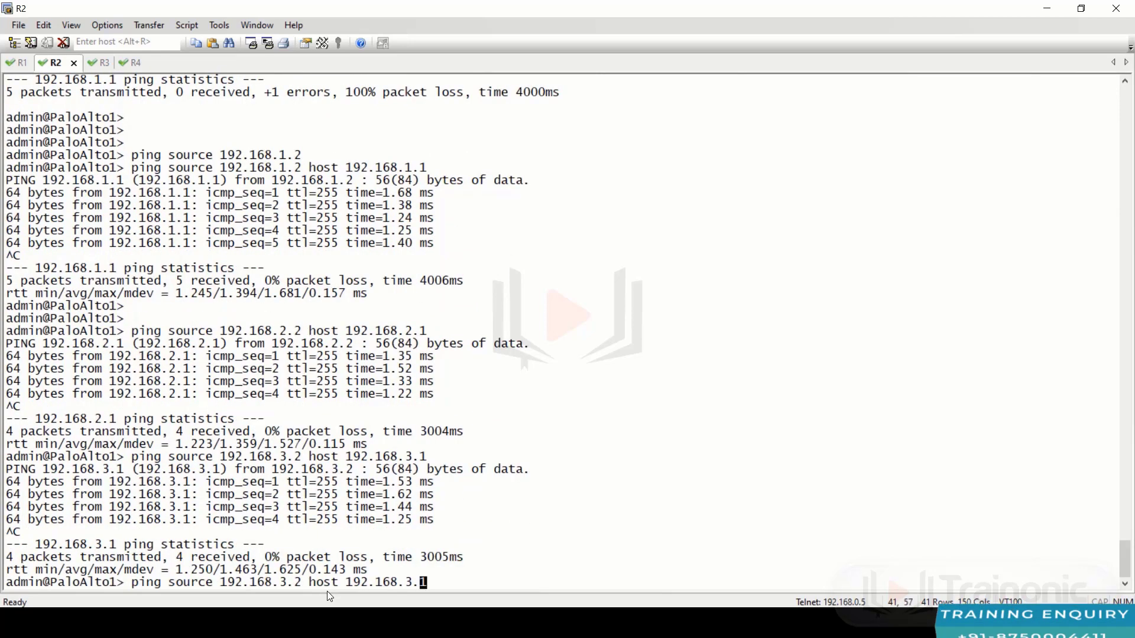
text(4.1)
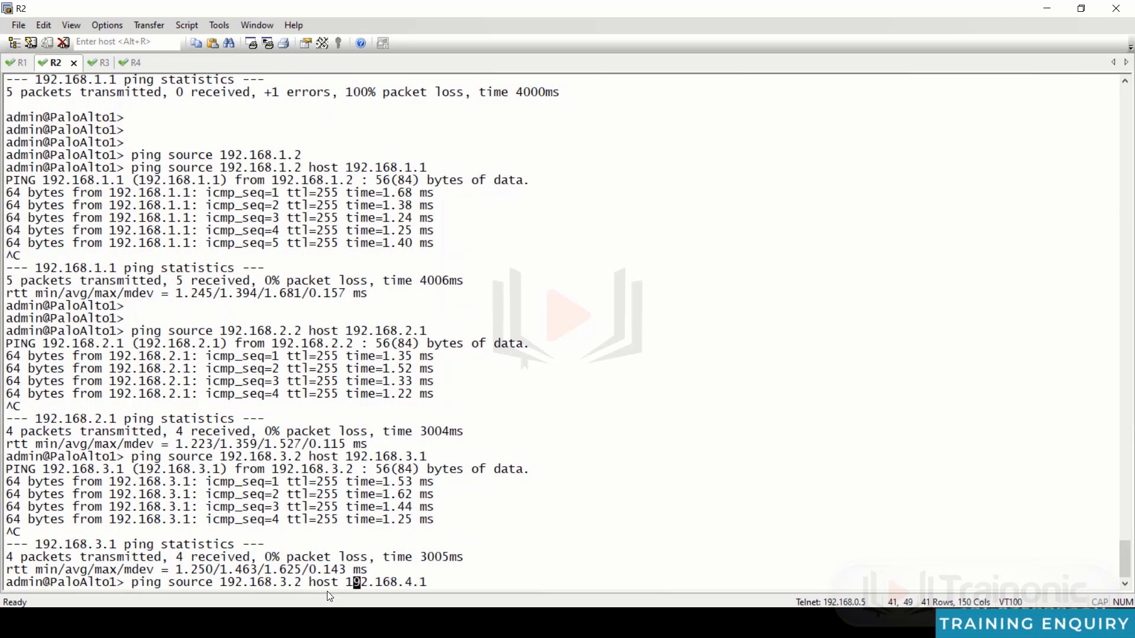
key(Left)
key(Left)
key(Left)
key(BackSpace)
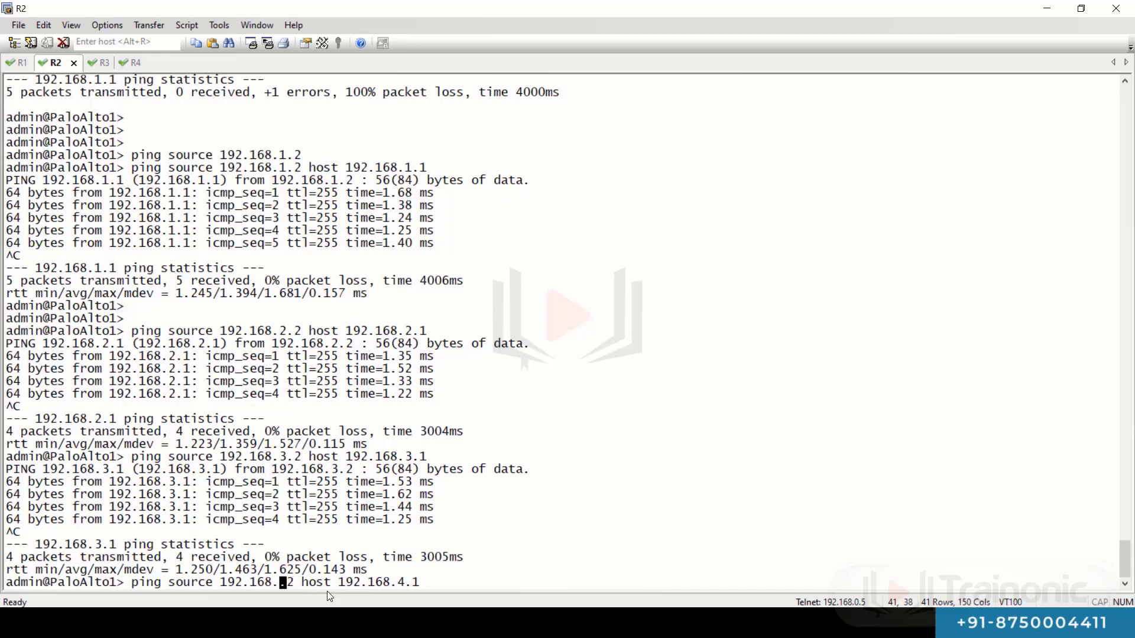
text(4)
key(Return)
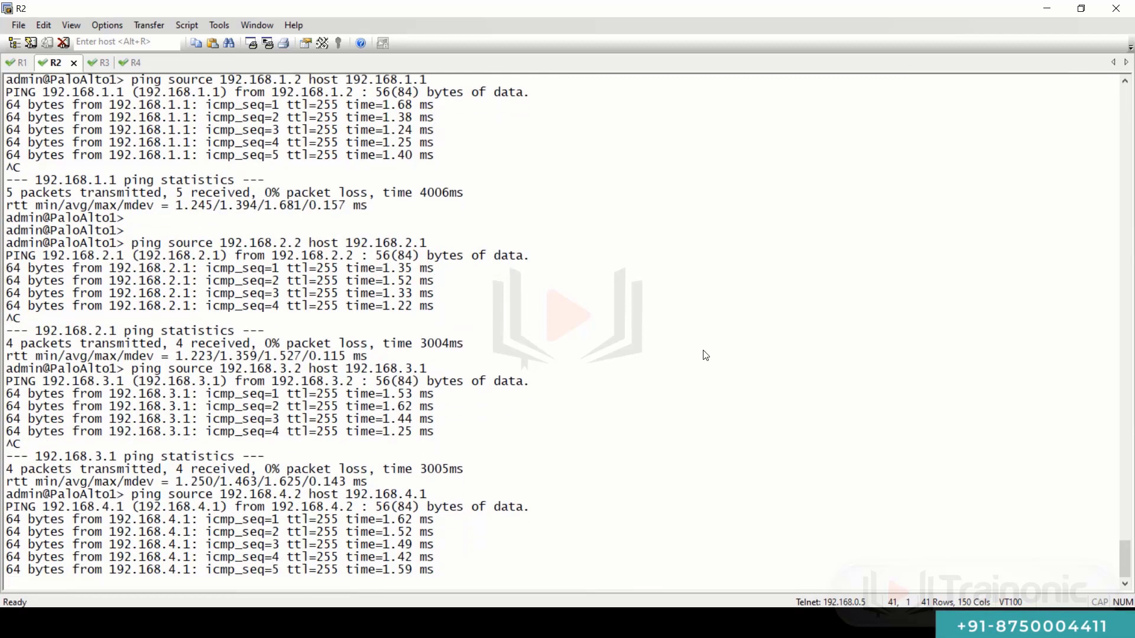
- Exit the firewall session and close the PA-VM forwarding table dialog
text(exit)
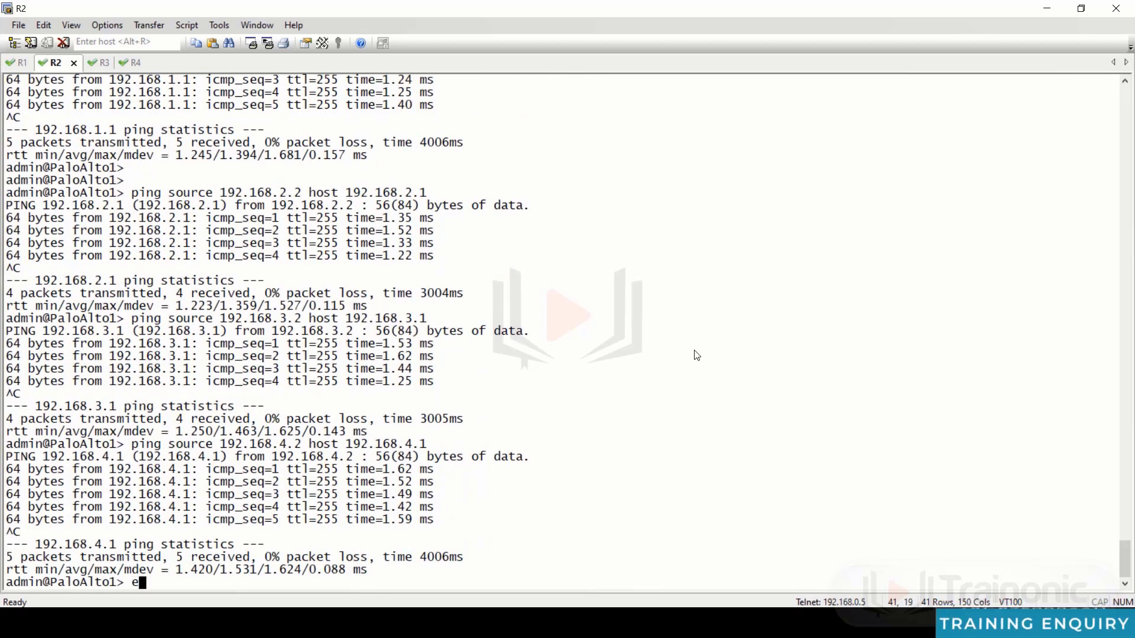
key(Return)
key(Return)
key(Return)
key(Return)
key(Return)
key(Return)
key(Return)
key(Return)
key(Return)
key(Return)
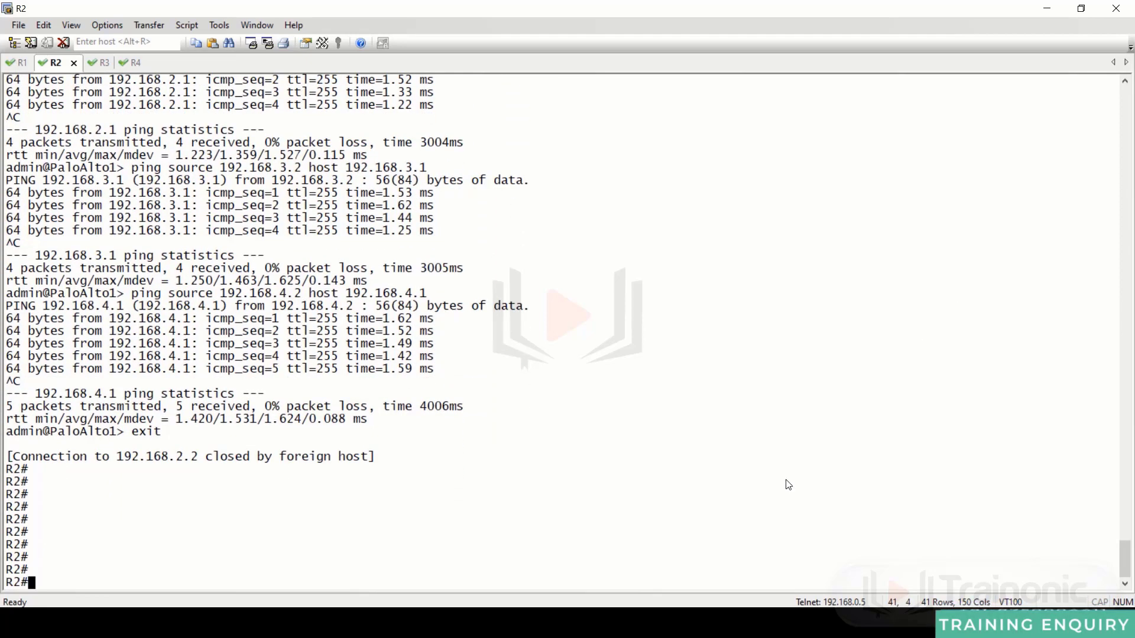
key(alt+Tab)
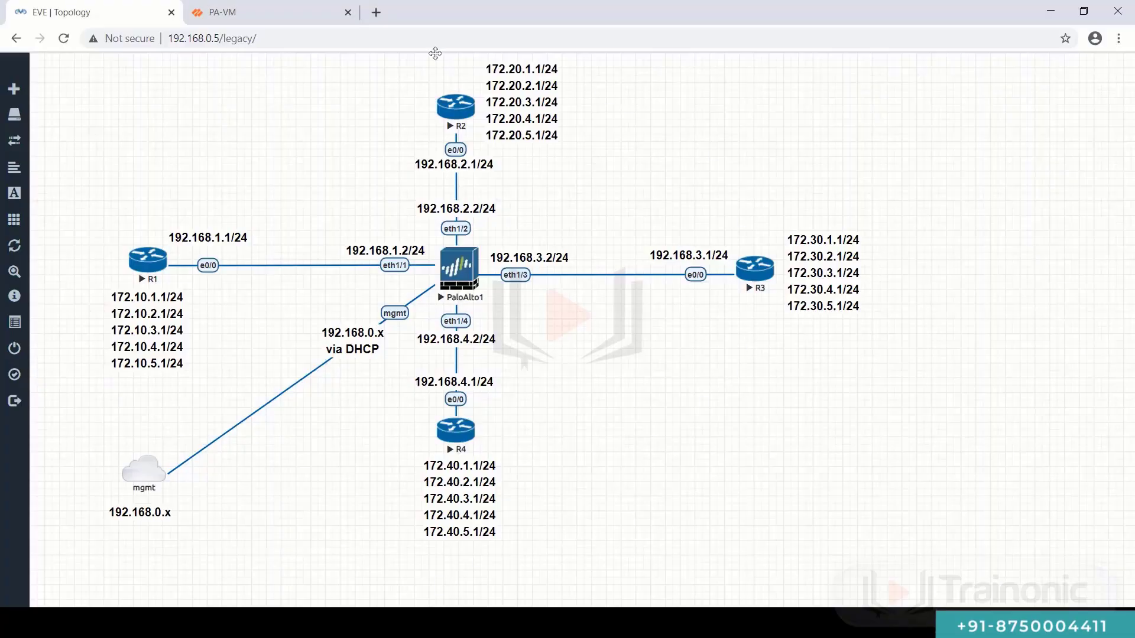
click(307, 20)
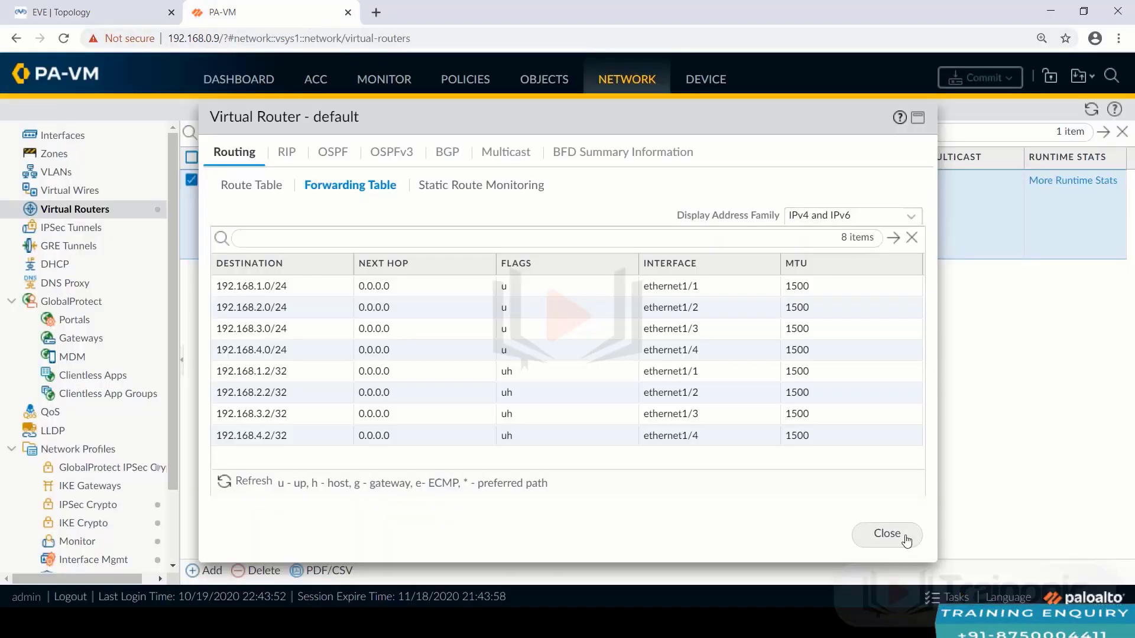
click(887, 534)
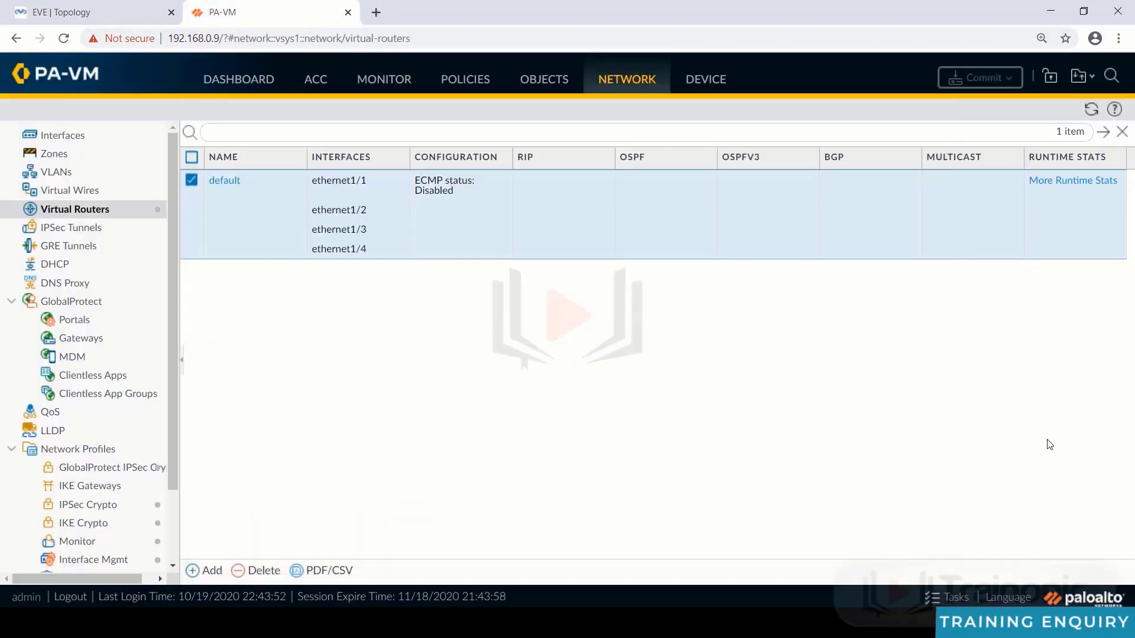
click(692, 79)
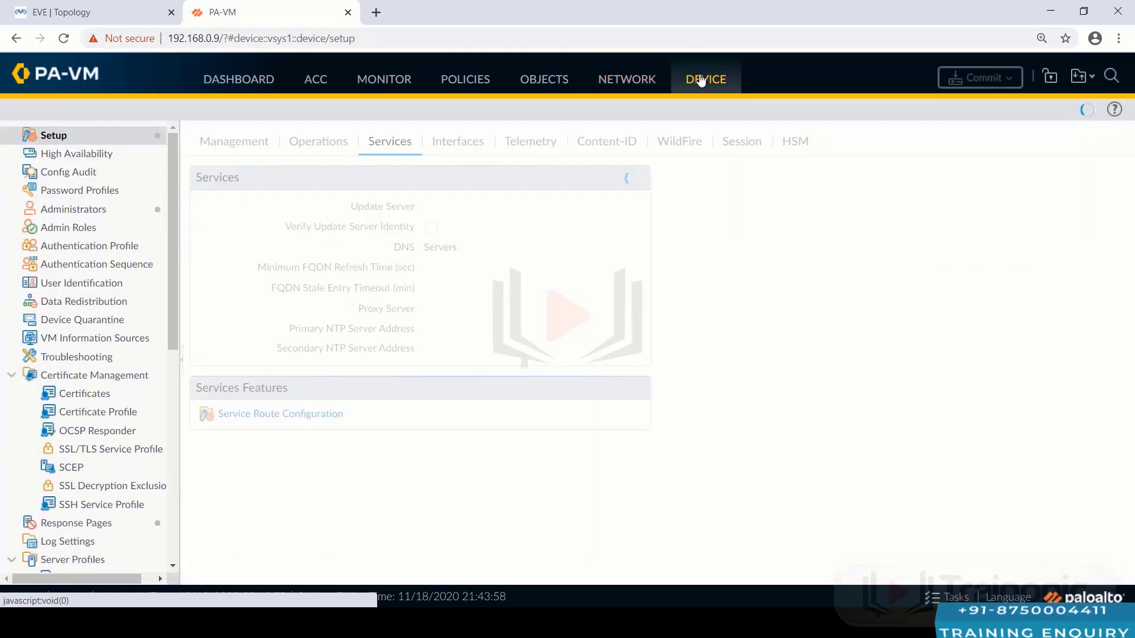
- Save a named configuration snapshot called paloalto-config.xml under Device > Setup > Operations
click(318, 143)
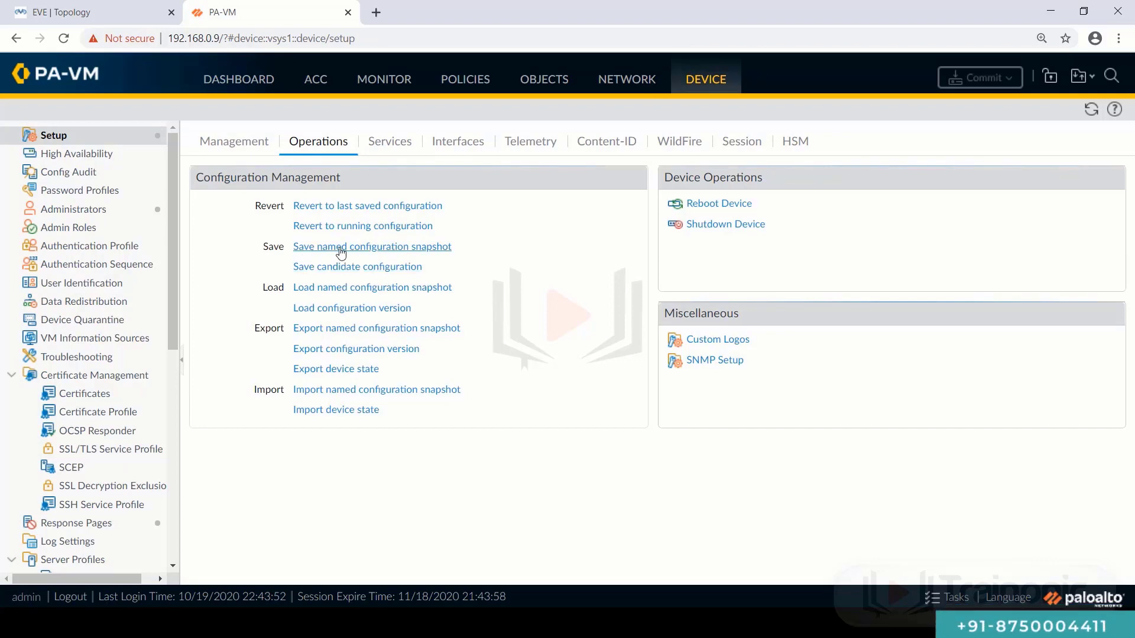
click(357, 248)
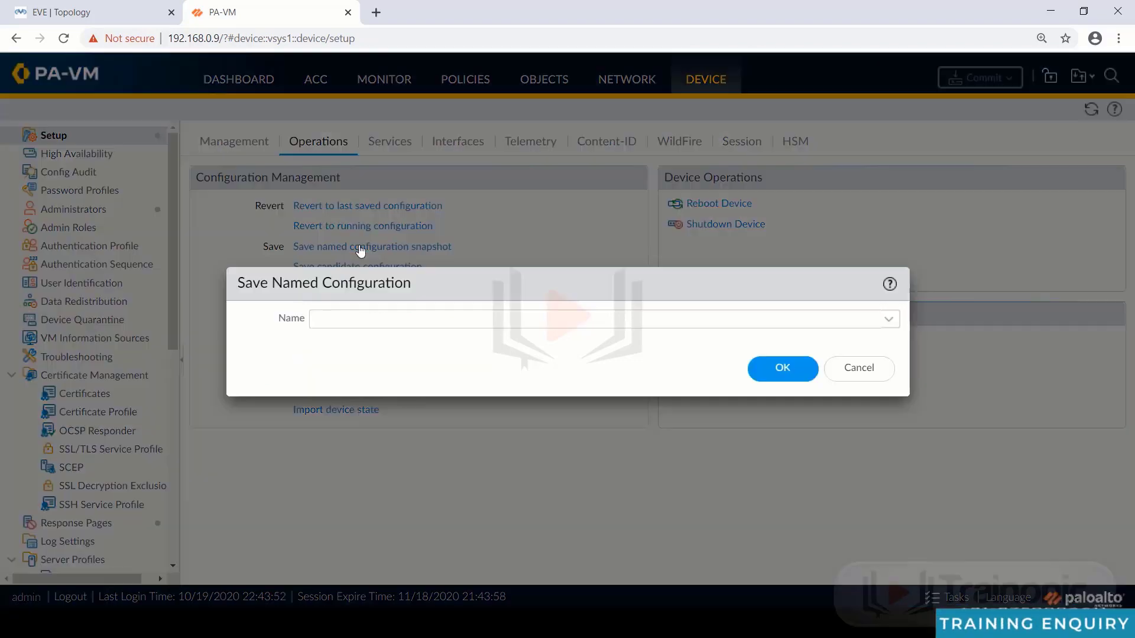
click(591, 324)
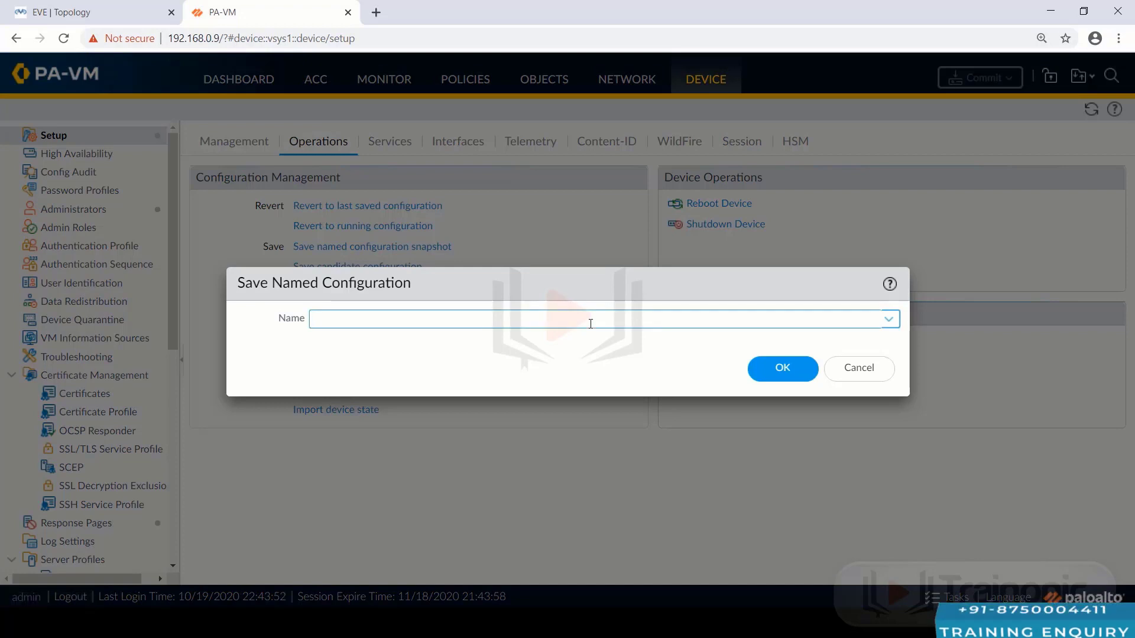
text(pa)
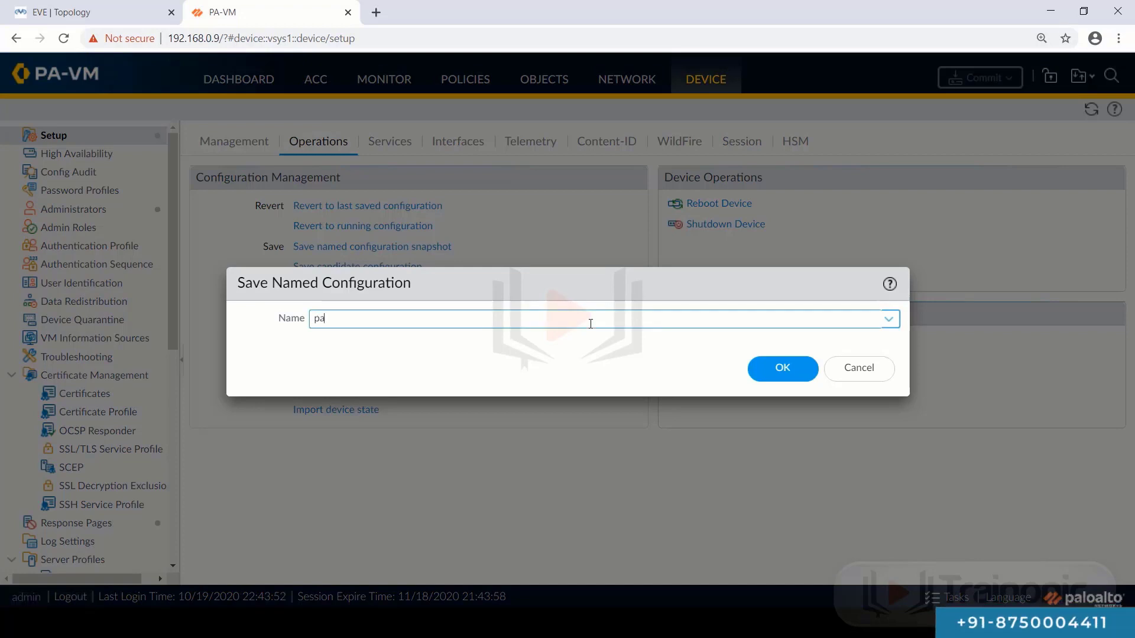
text(loa)
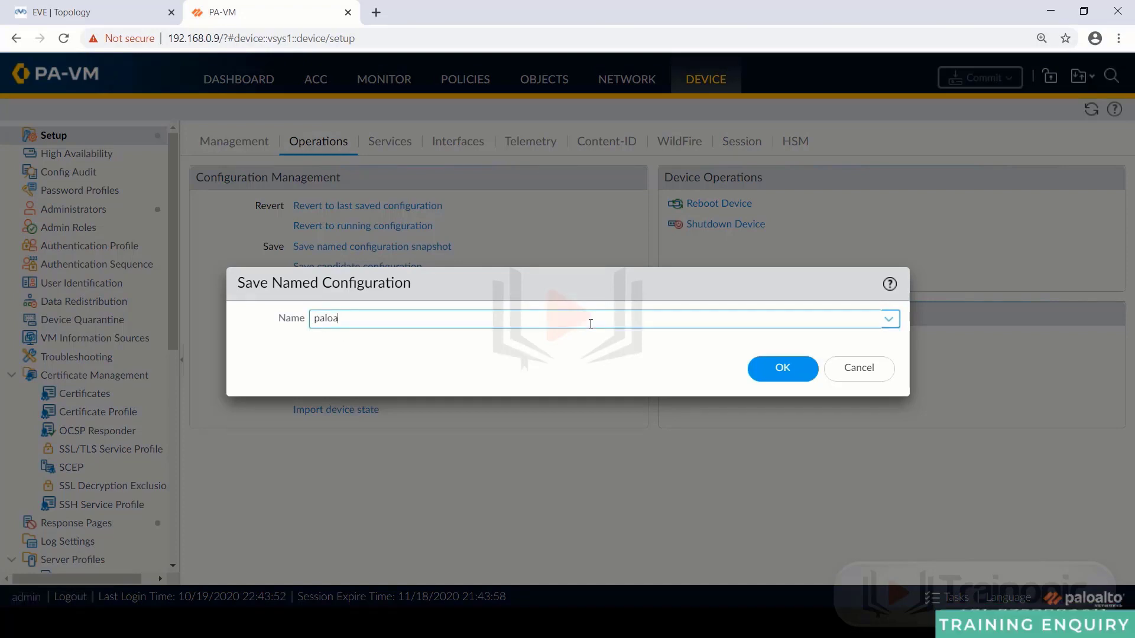
text(lto)
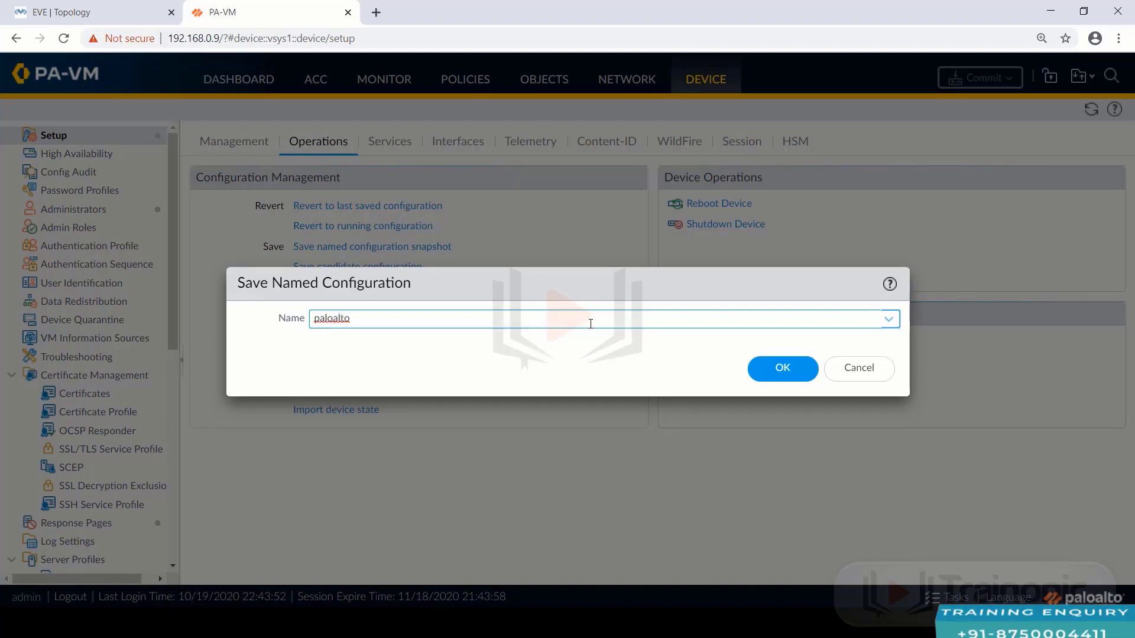
text(-config)
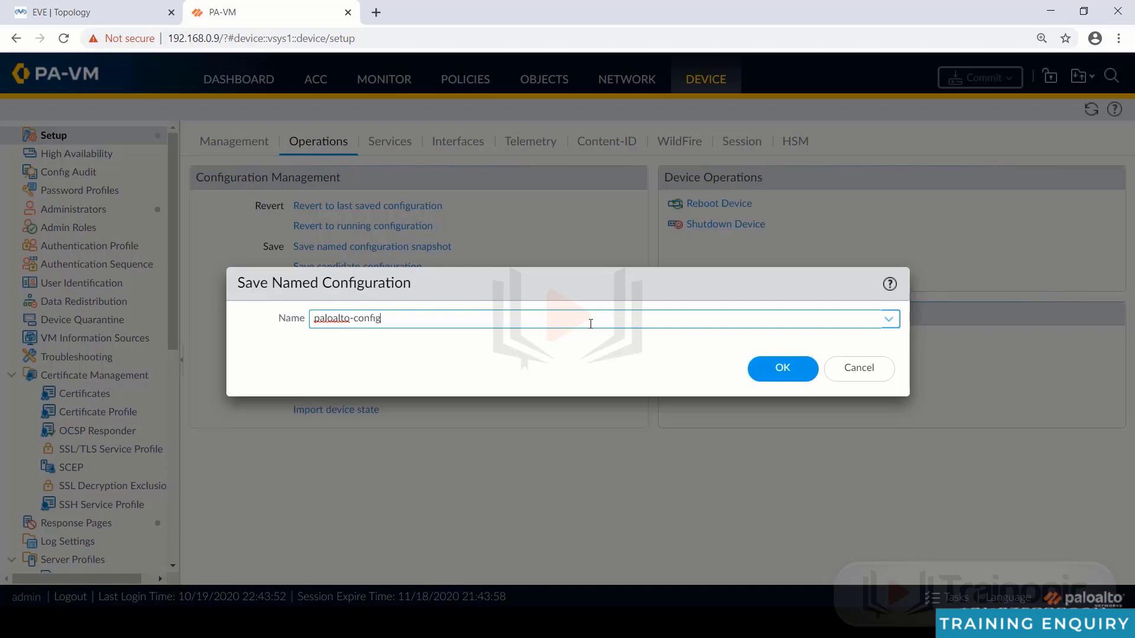
text(.xm)
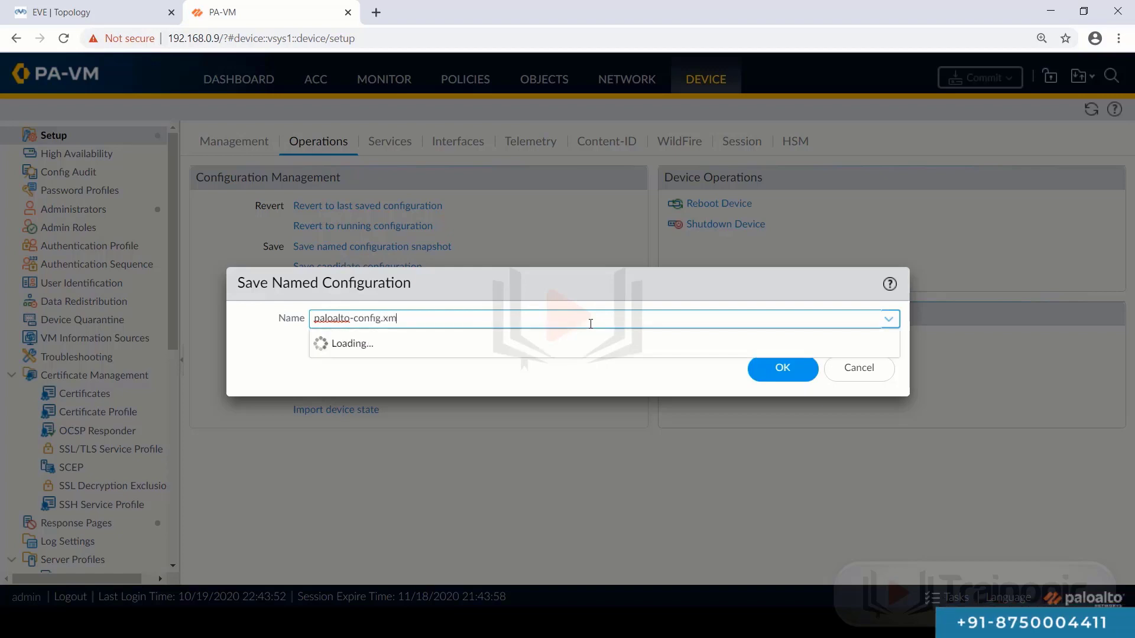
text(l)
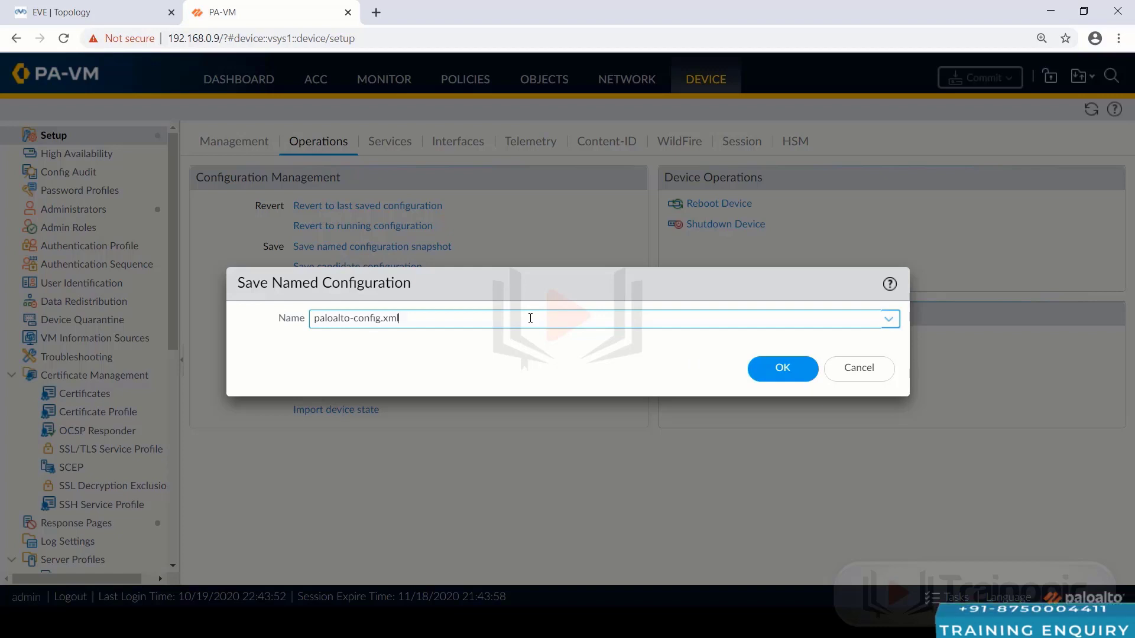
click(771, 367)
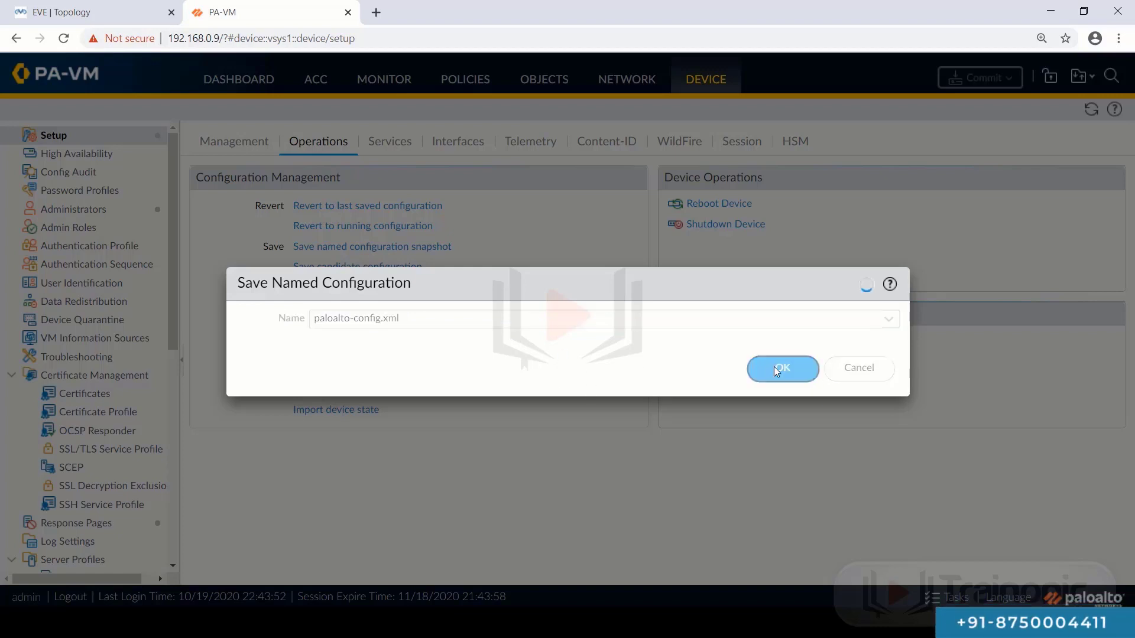
click(571, 386)
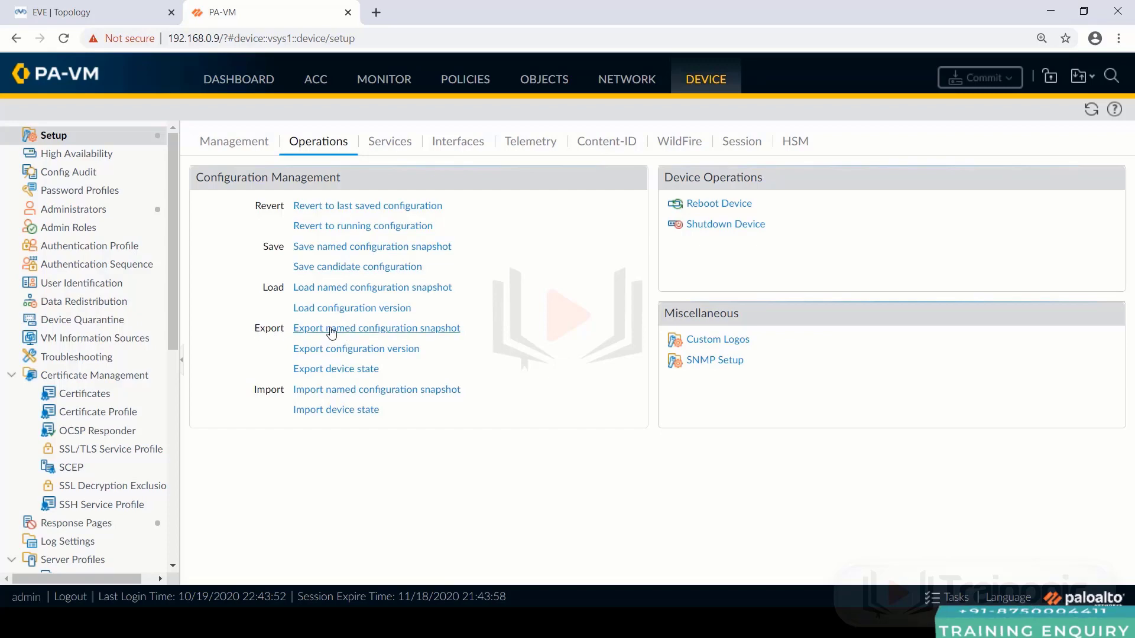
- Export the paloalto-config.xml named snapshot to download it
click(332, 329)
click(889, 321)
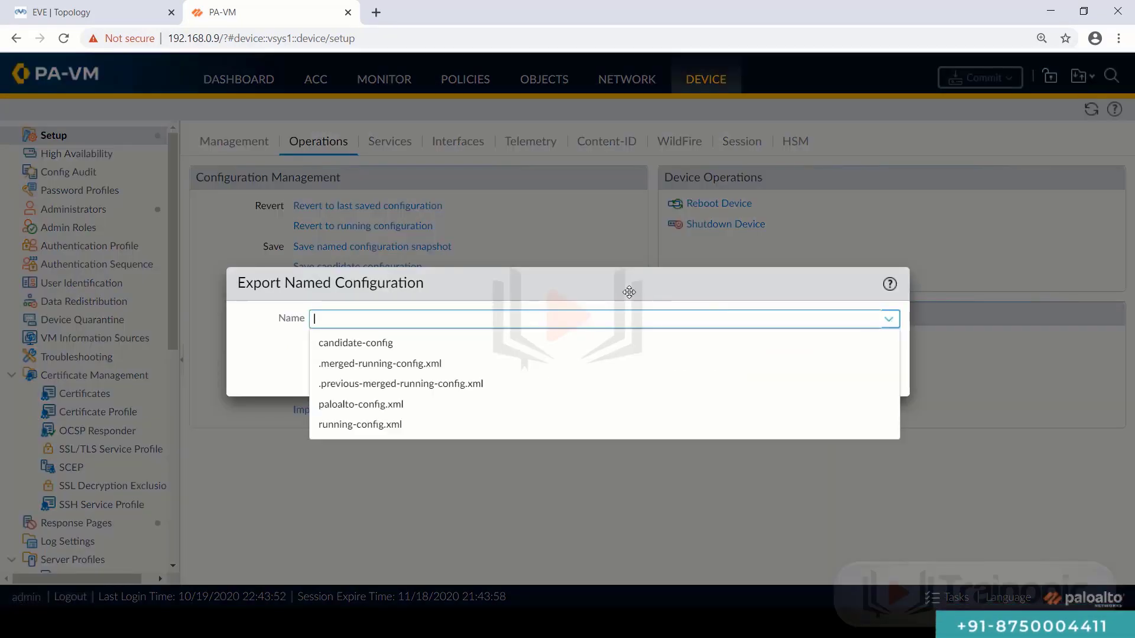
click(361, 405)
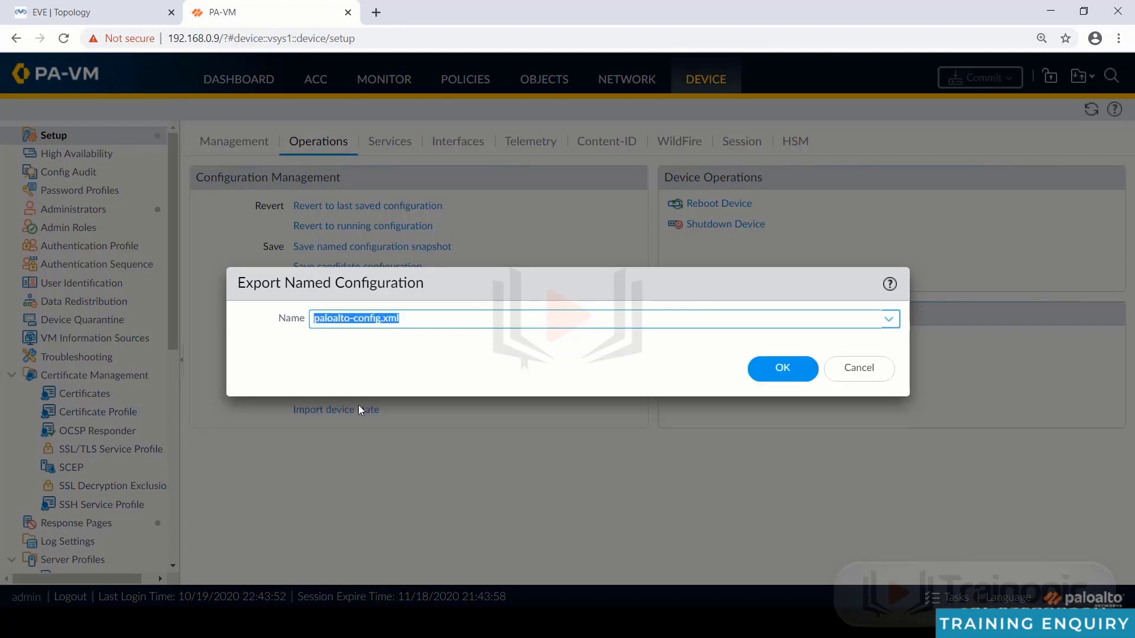
click(789, 372)
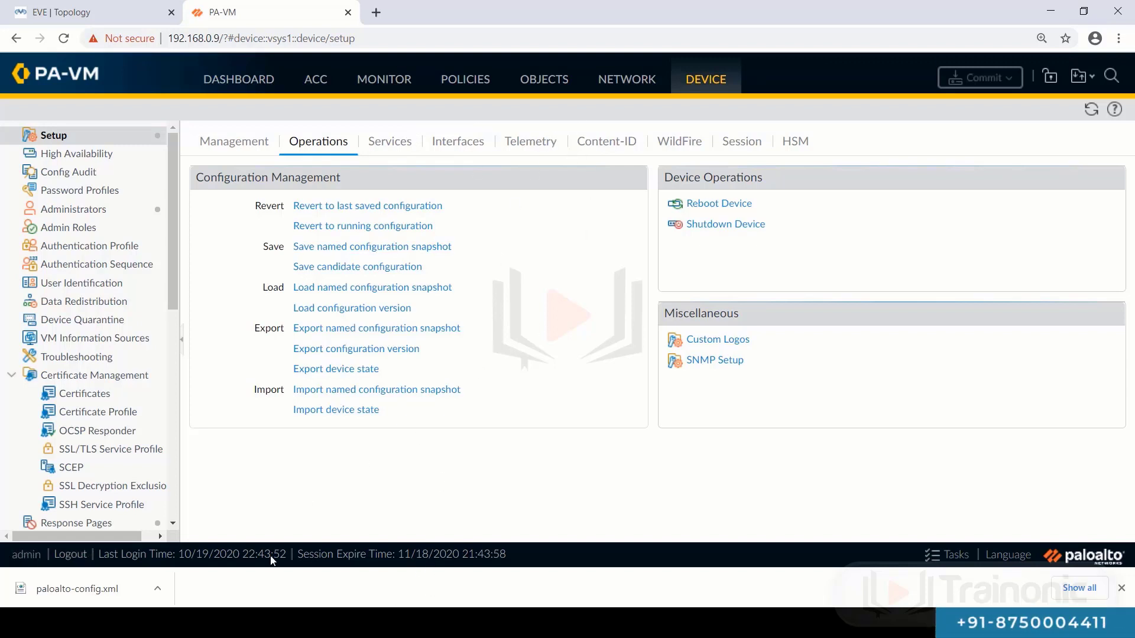
key(alt+Tab)
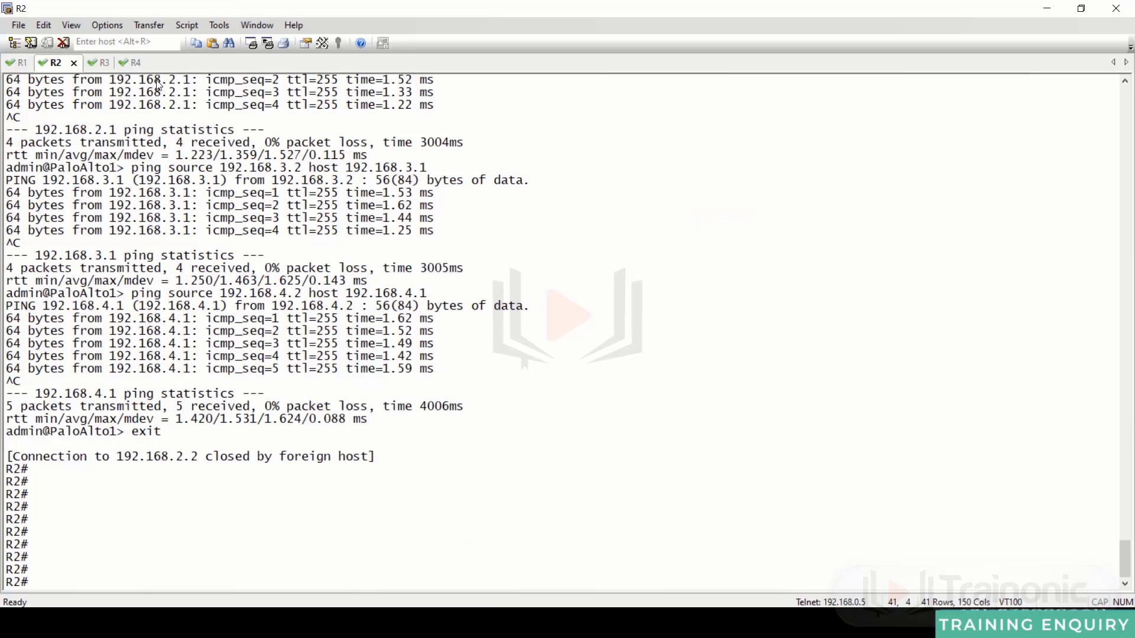
- Telnet from the R3 session to 192.168.3.2
click(100, 63)
key(Return)
key(Return)
key(Return)
text(tel)
key(Tab)
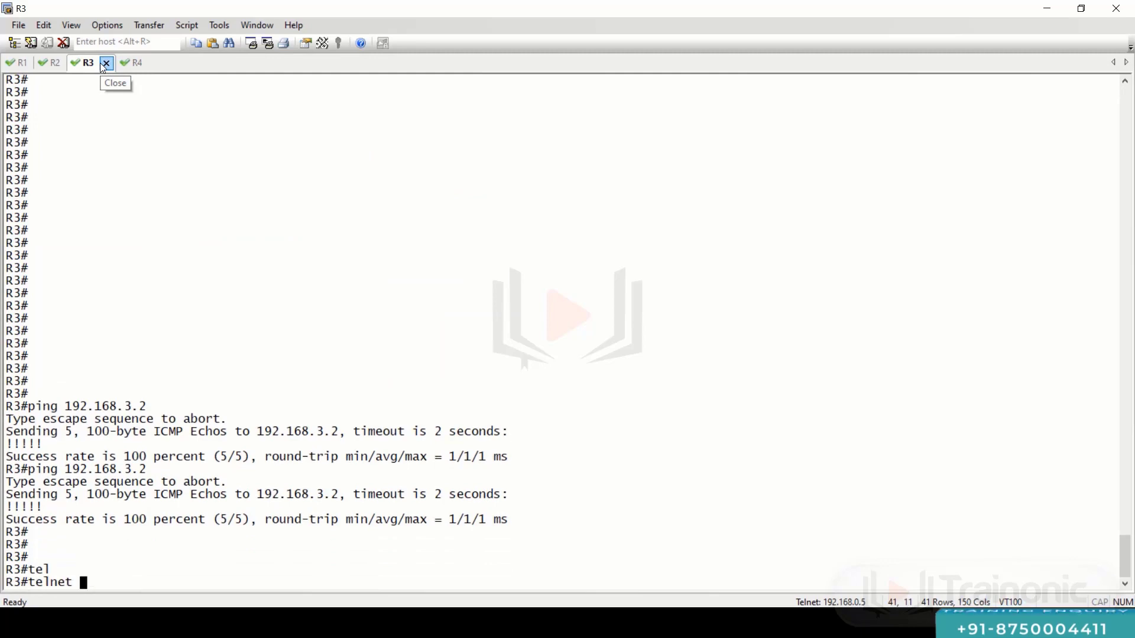
text(192.168.3.2)
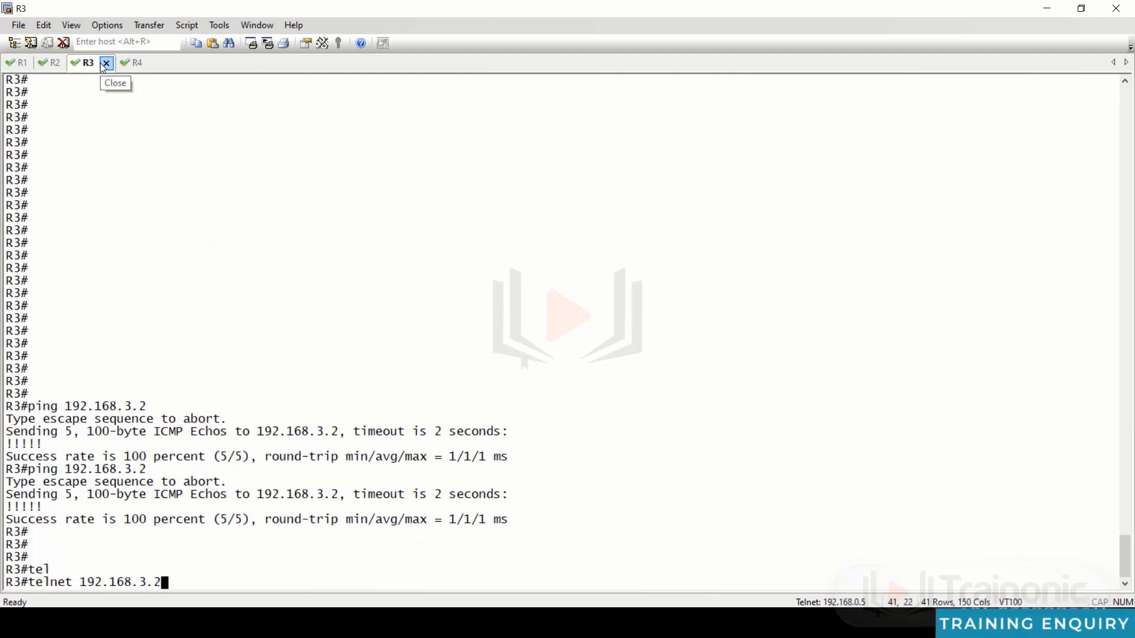
key(Return)
- Log in to PaloAlto1 as admin with the password after one failed attempt
text(admnm)
key(BackSpace)
key(BackSpace)
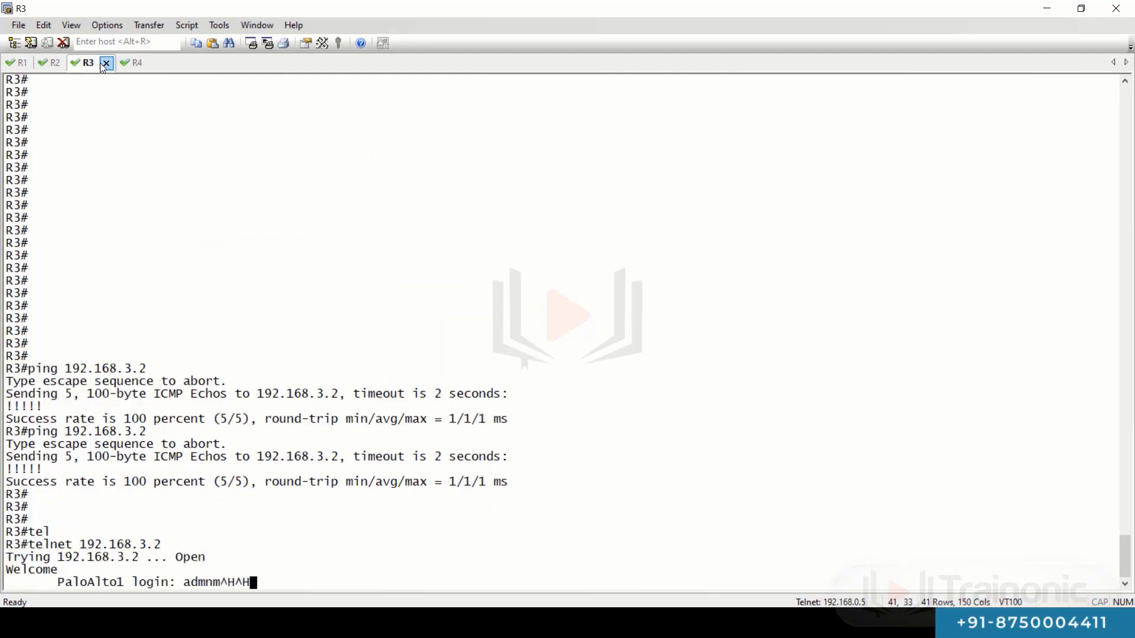
key(BackSpace)
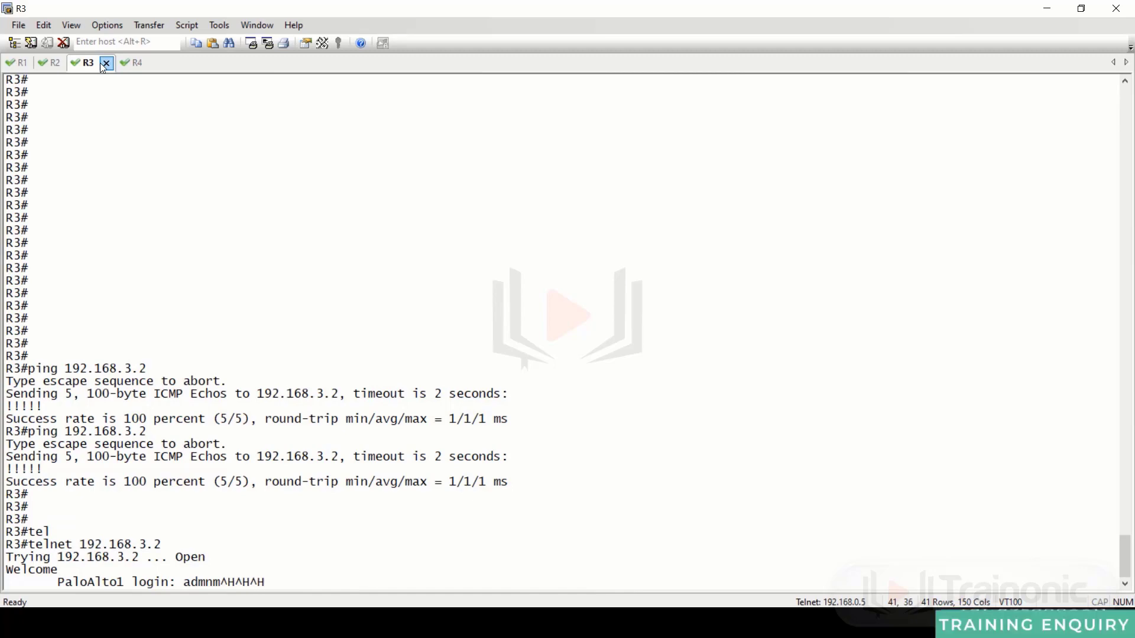
key(Return)
key(Return)
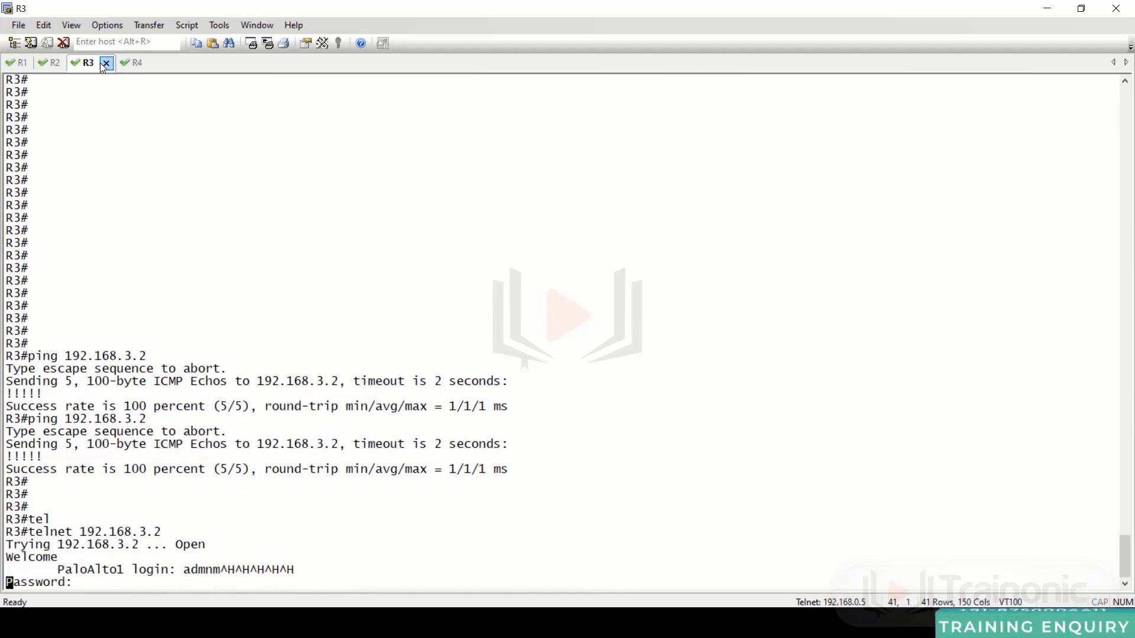
text(admin)
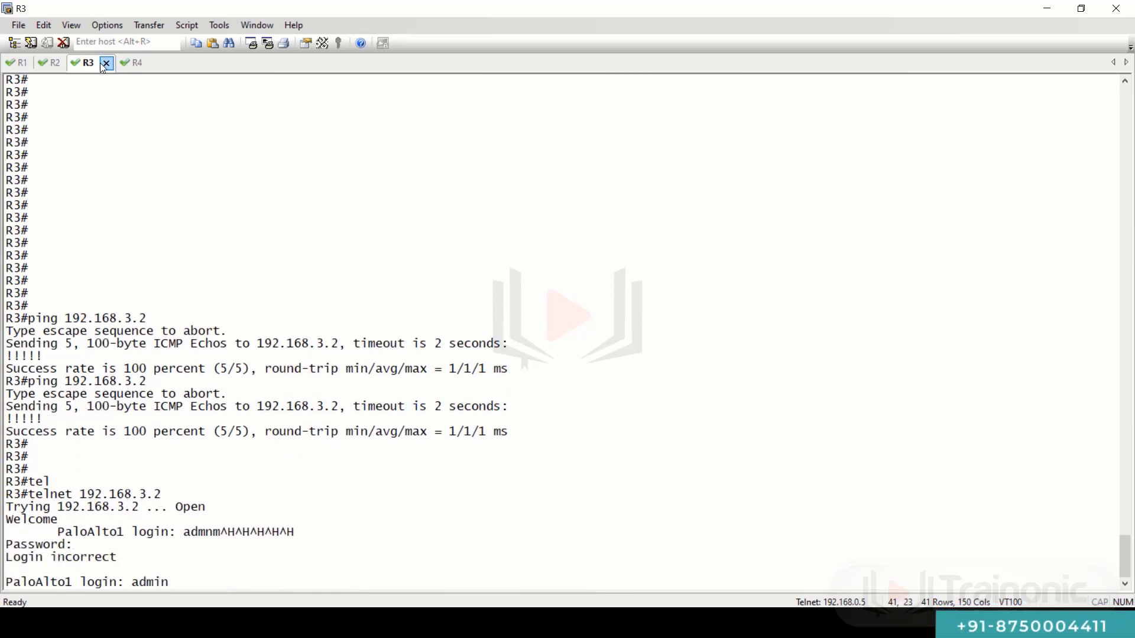
key(Return)
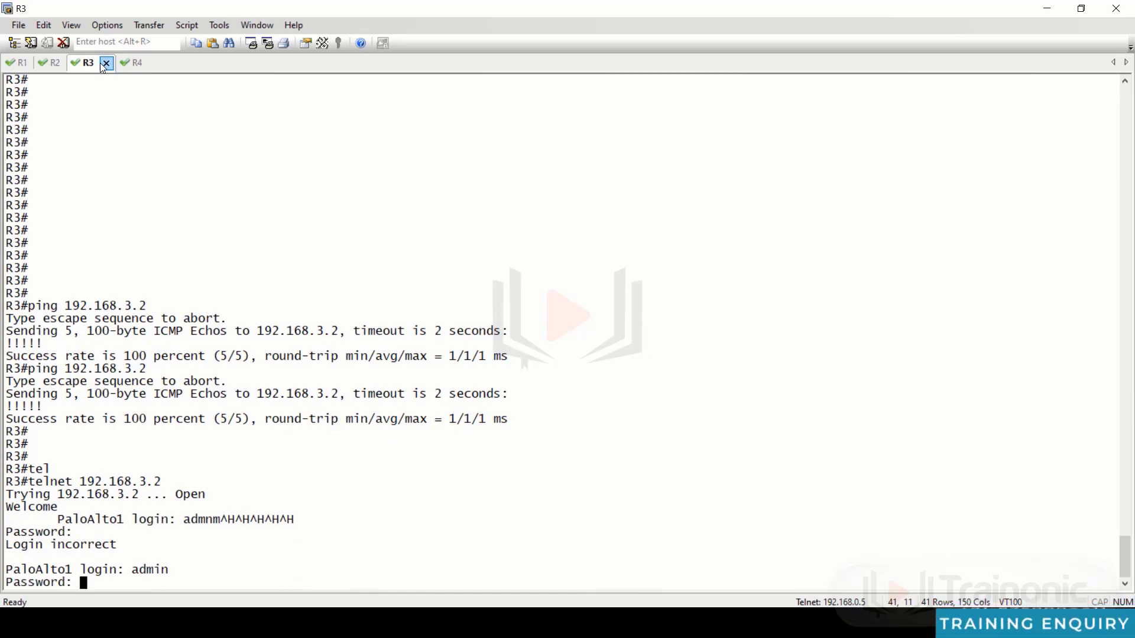
key(Return)
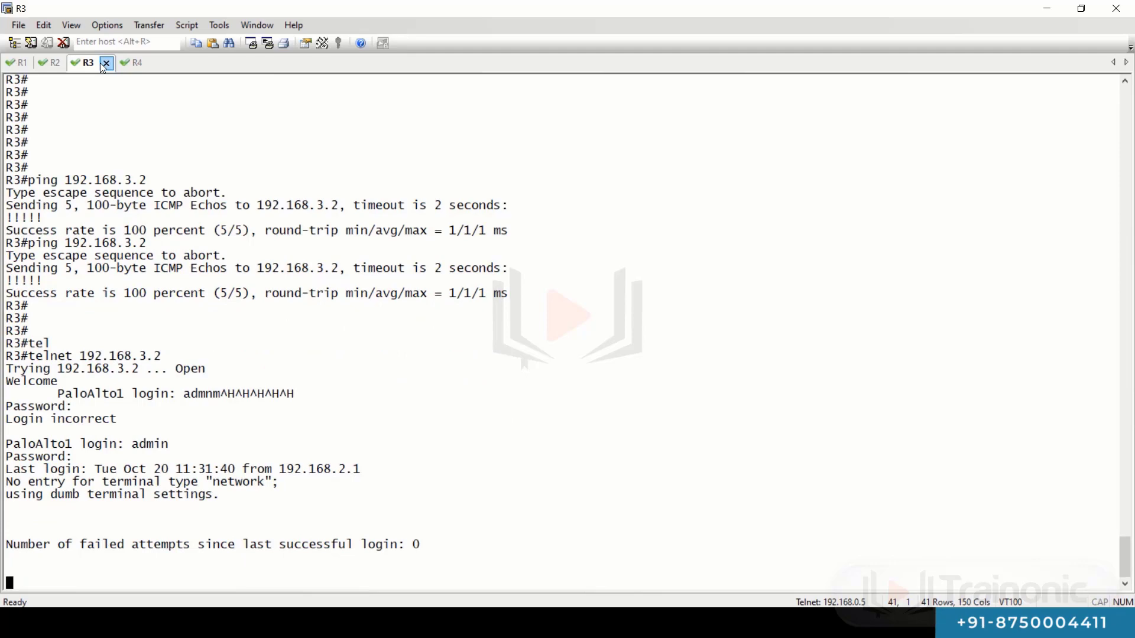
key(Return)
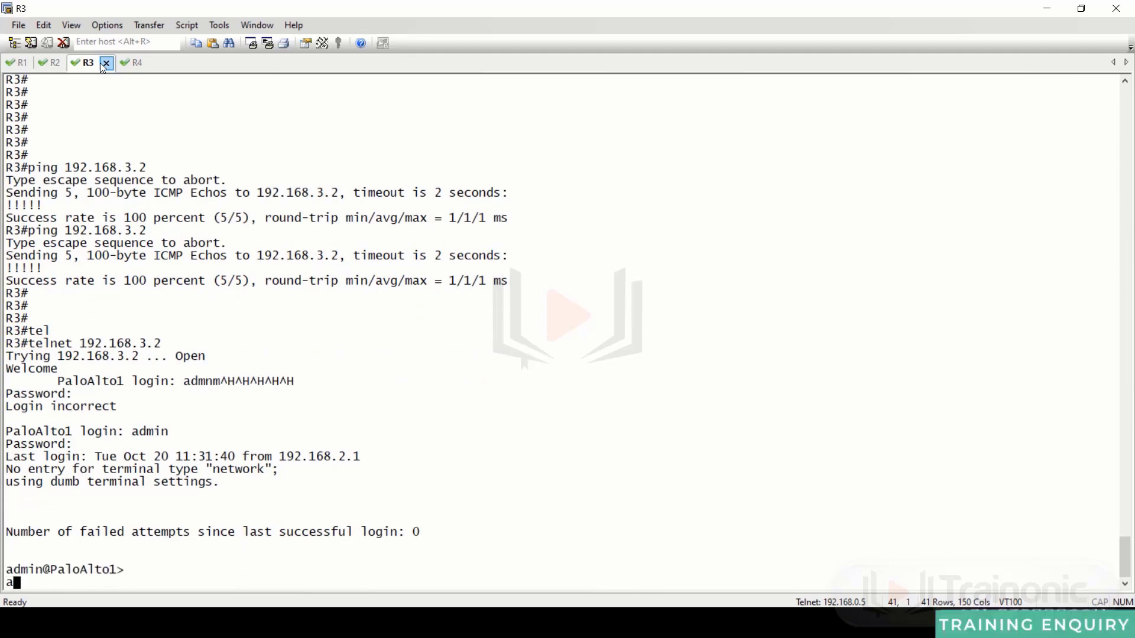
- Run debug system maintenance-mode on PaloAlto1, confirm with y and accept the disconnect warning
key(Return)
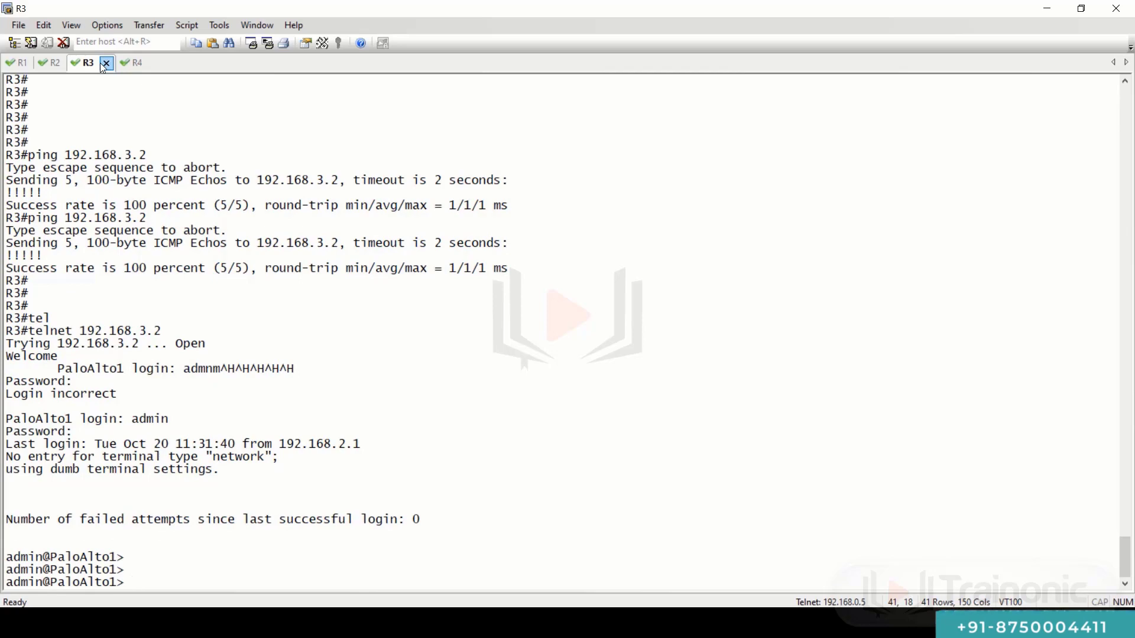
text(debug)
key(Tab)
text(syst)
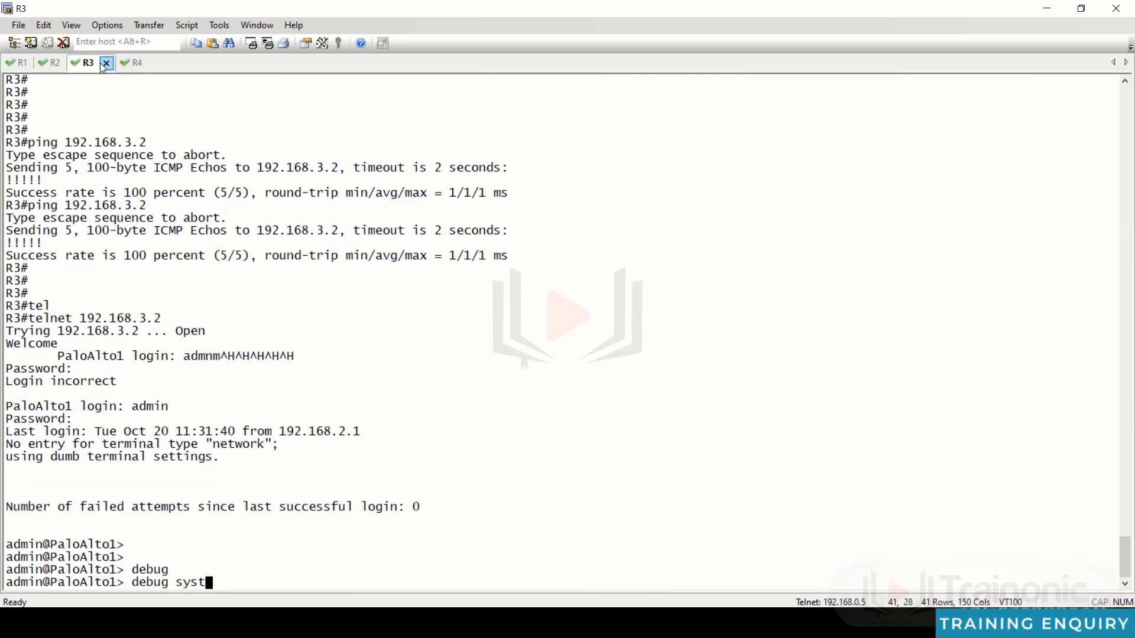
key(Tab)
text(a)
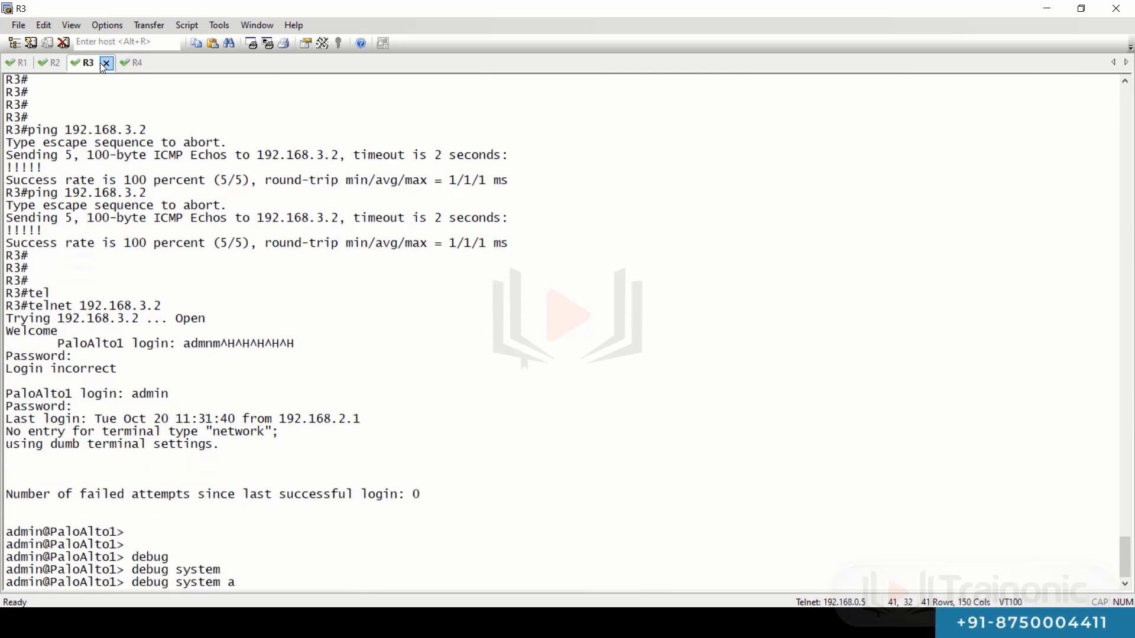
text(ma)
key(Tab)
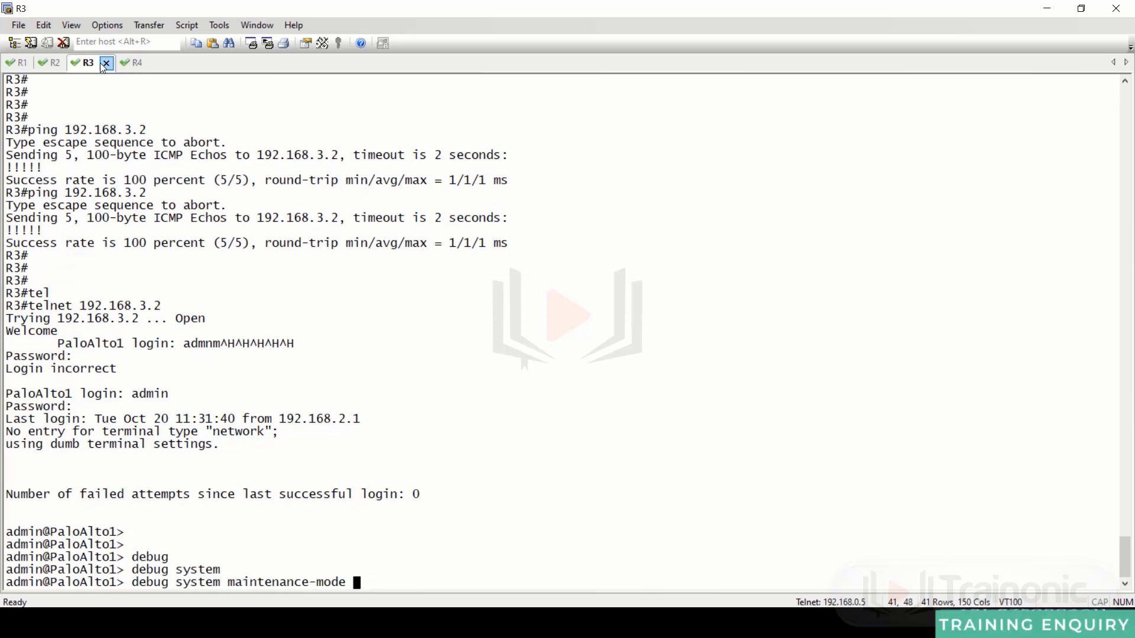
key(Return)
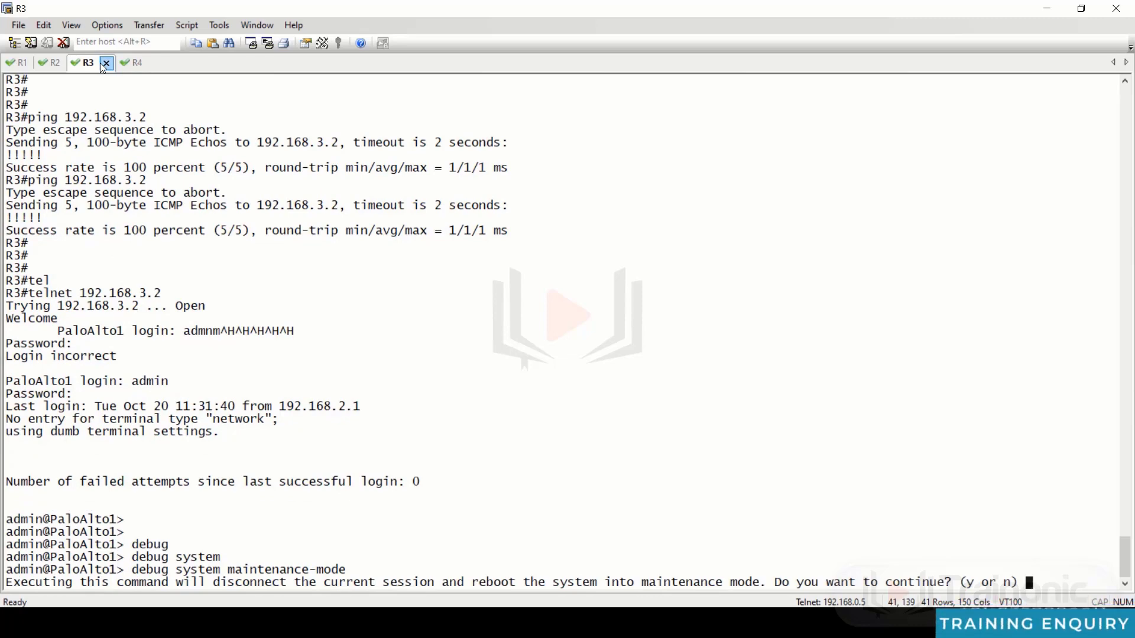
key(y)
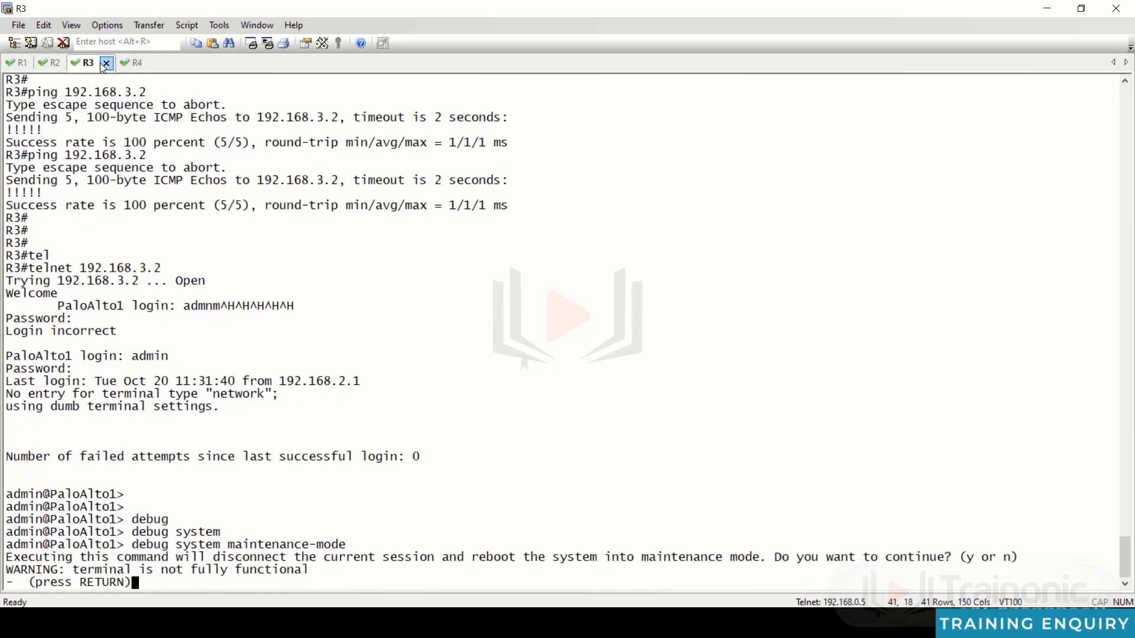
key(Return)
key(alt+Tab)
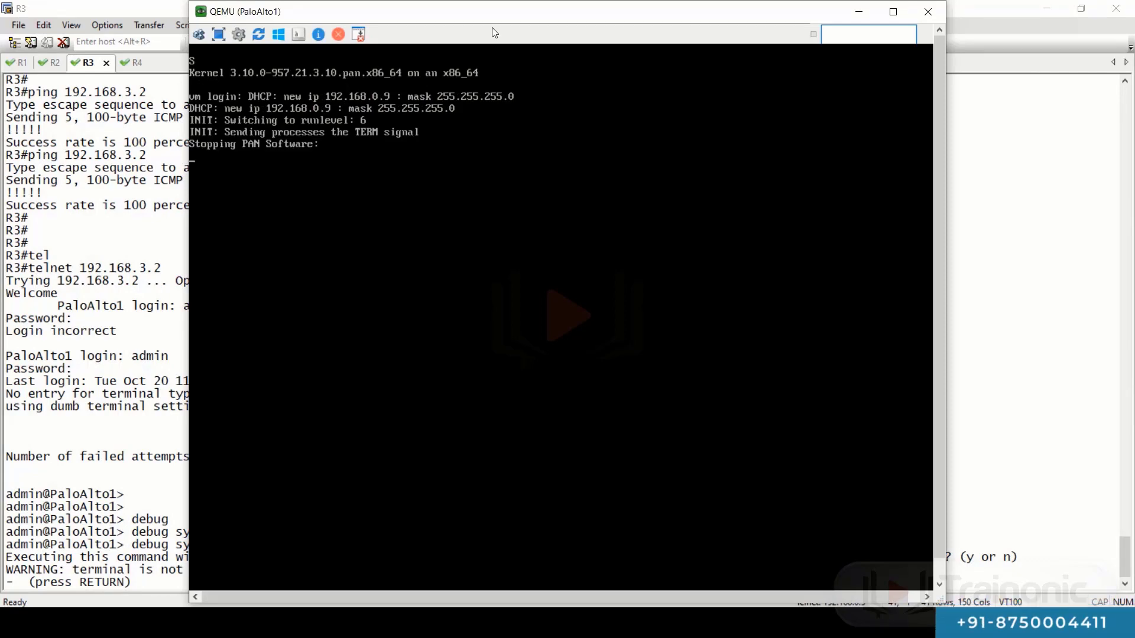
- Reposition the PaloAlto1 console window and bring it back to the front
drag(494, 21, 549, 29)
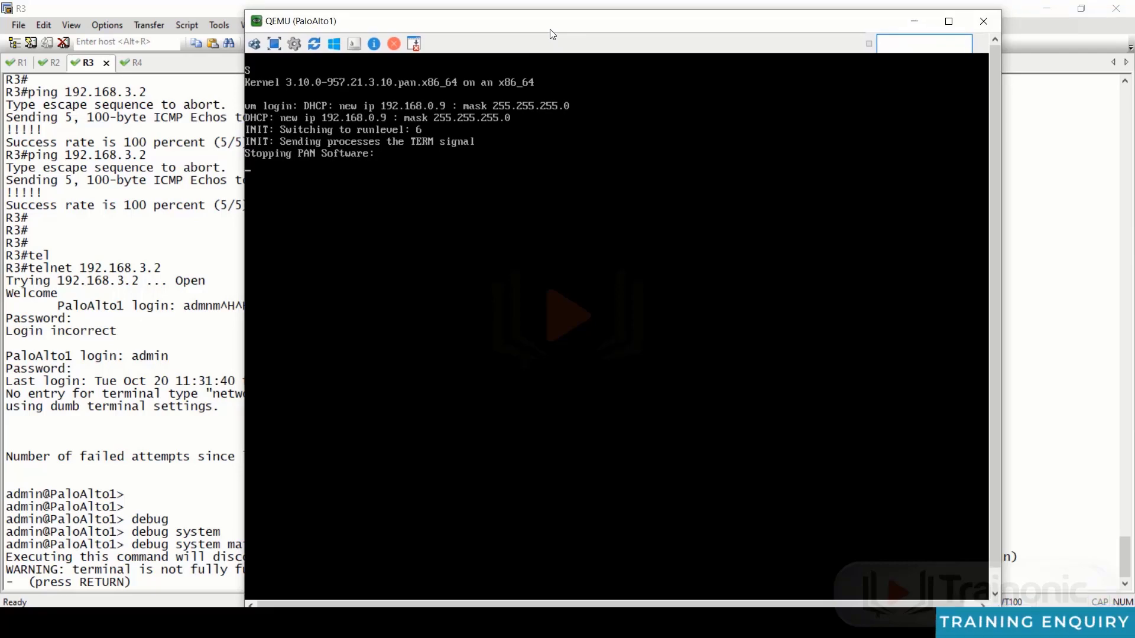
click(199, 276)
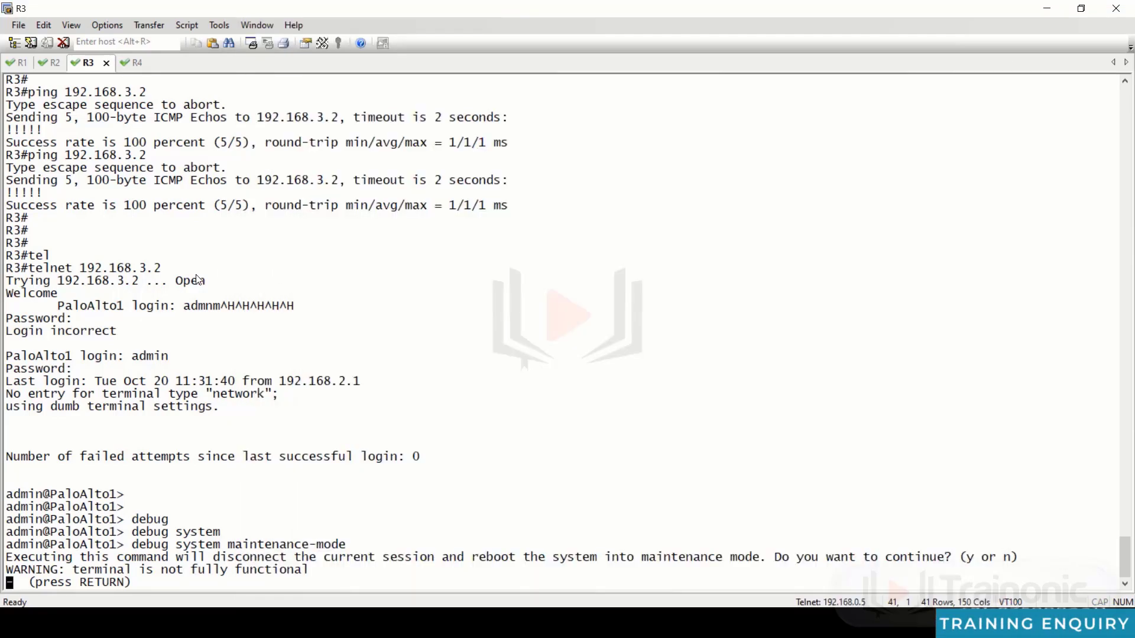
key(alt+Tab)
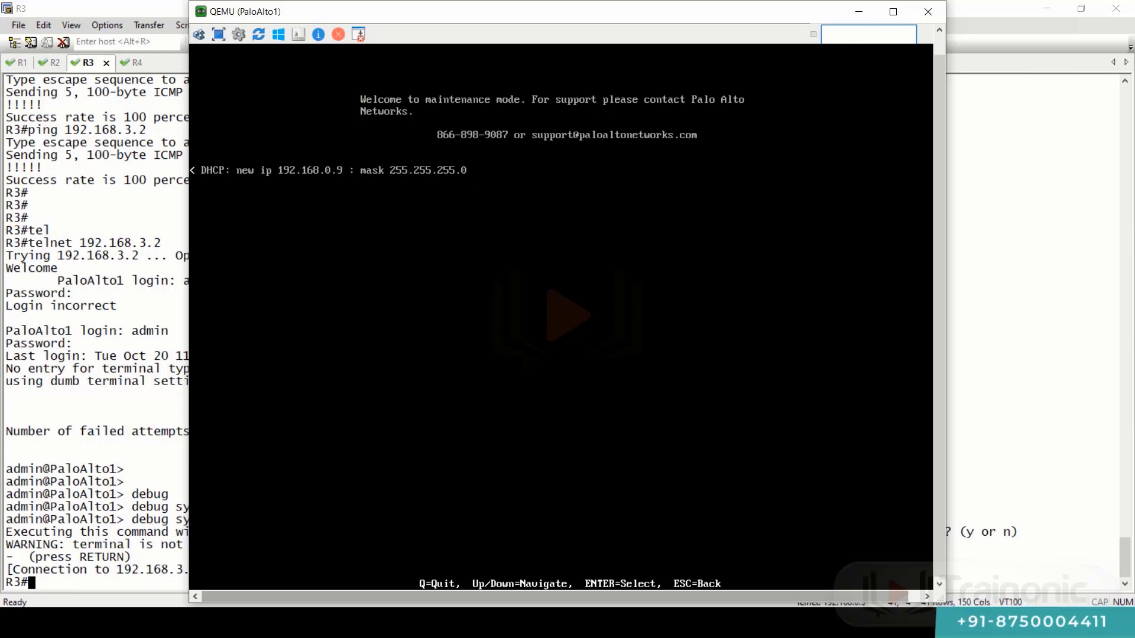
- Run Factory Reset from the maintenance menu with Scrub left unchecked
key(Return)
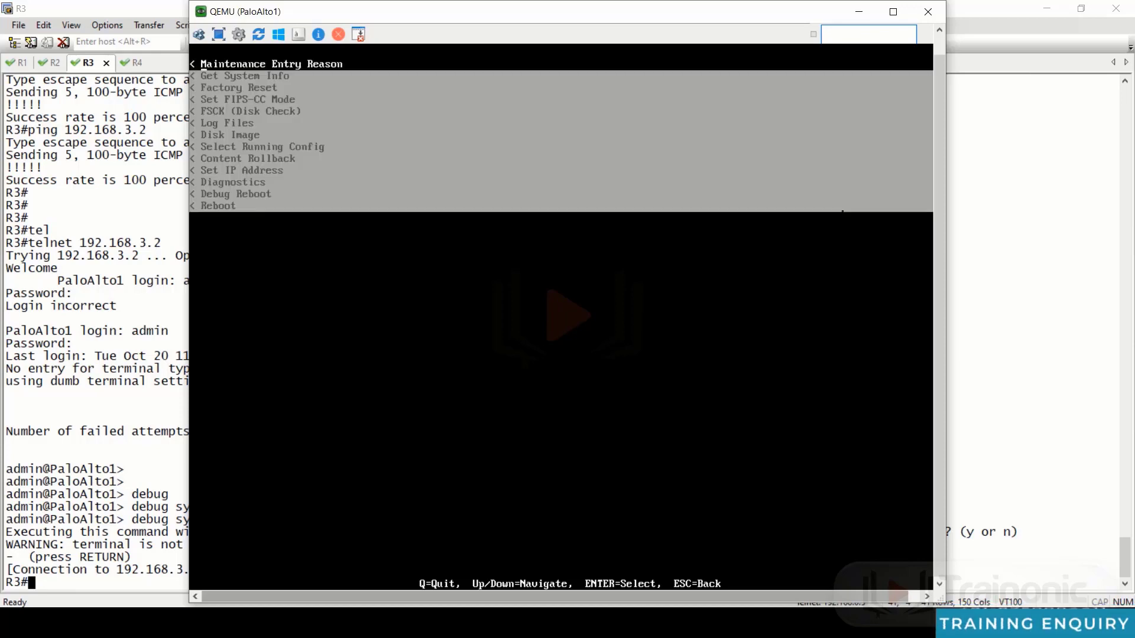
key(Down)
key(Down)
key(Down)
key(Down)
key(Down)
key(Down)
key(Down)
key(Down)
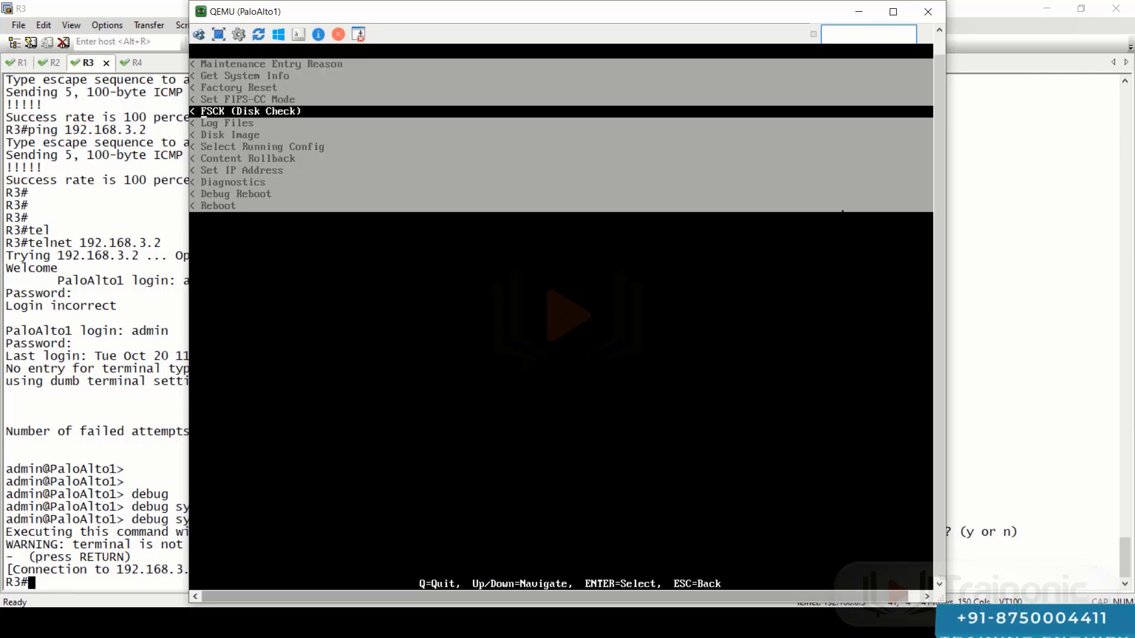
key(Down)
key(Down)
key(Down)
key(Down)
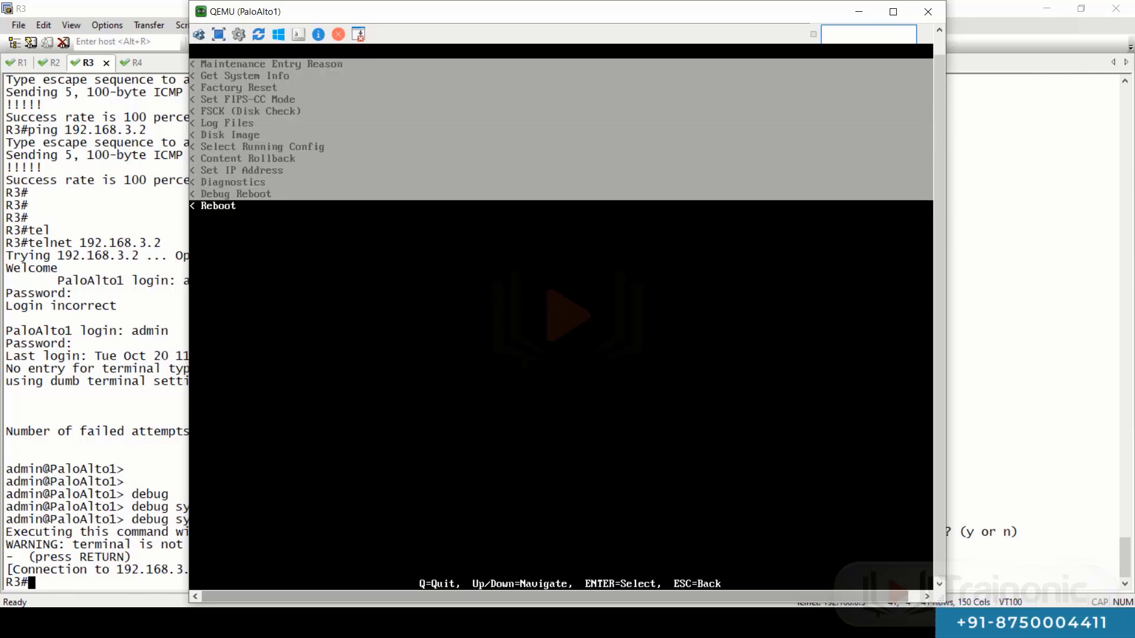
key(Up)
key(Up)
key(Up)
key(Up)
key(Up)
key(Up)
key(Up)
key(Up)
key(Up)
key(Up)
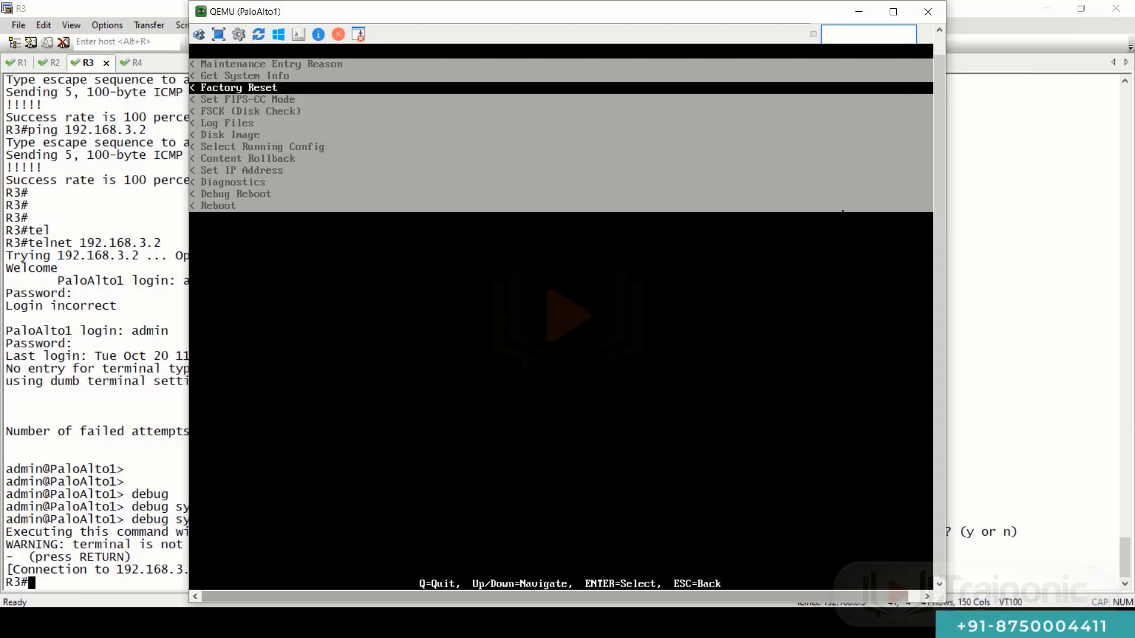
key(Return)
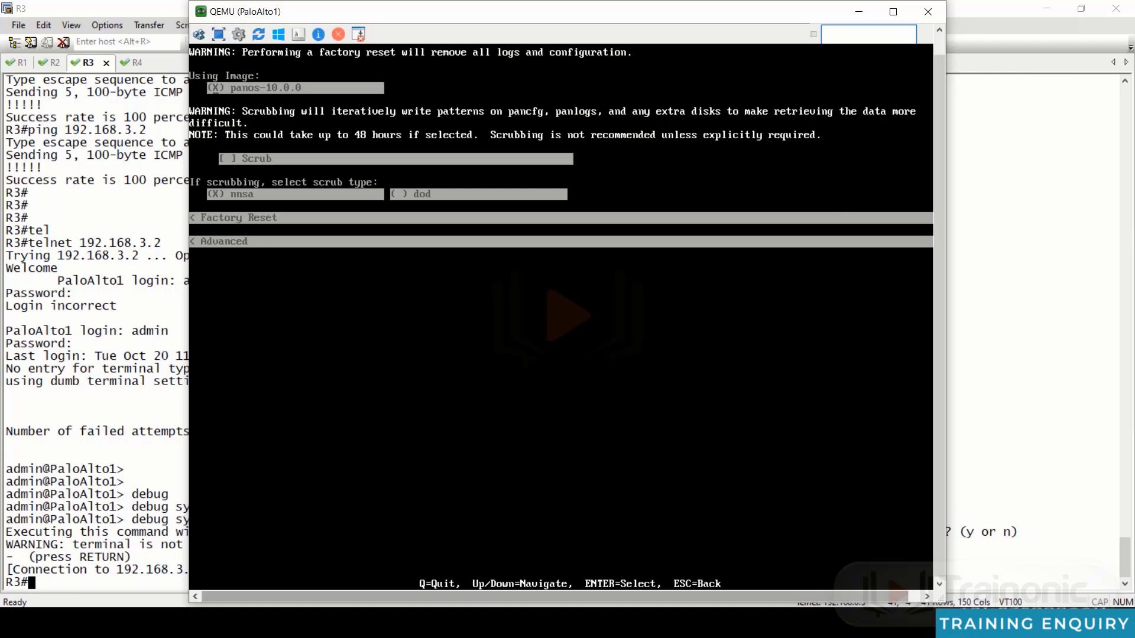
key(Down)
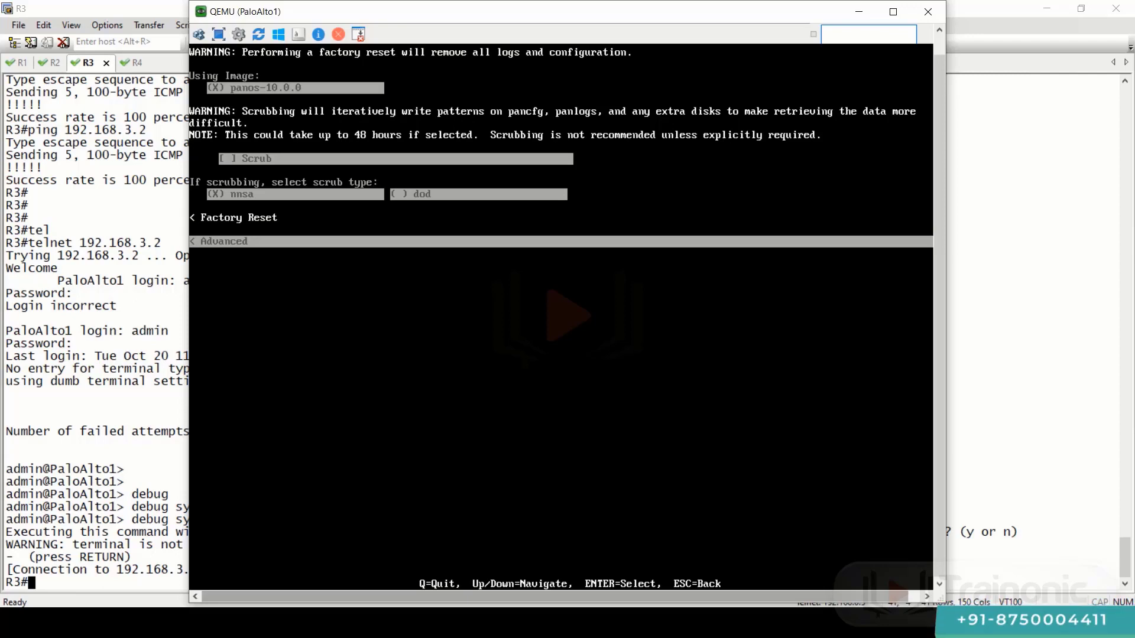
key(Return)
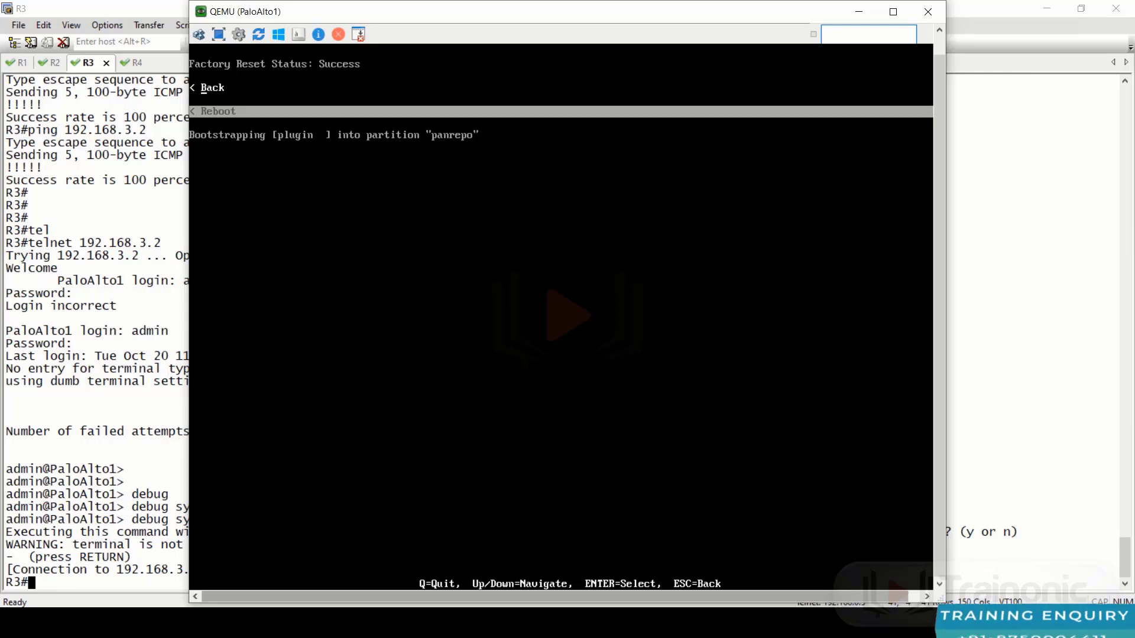
- Choose Reboot in the maintenance menu so the reset VM boots to its login prompt
key(Up)
key(Down)
key(Up)
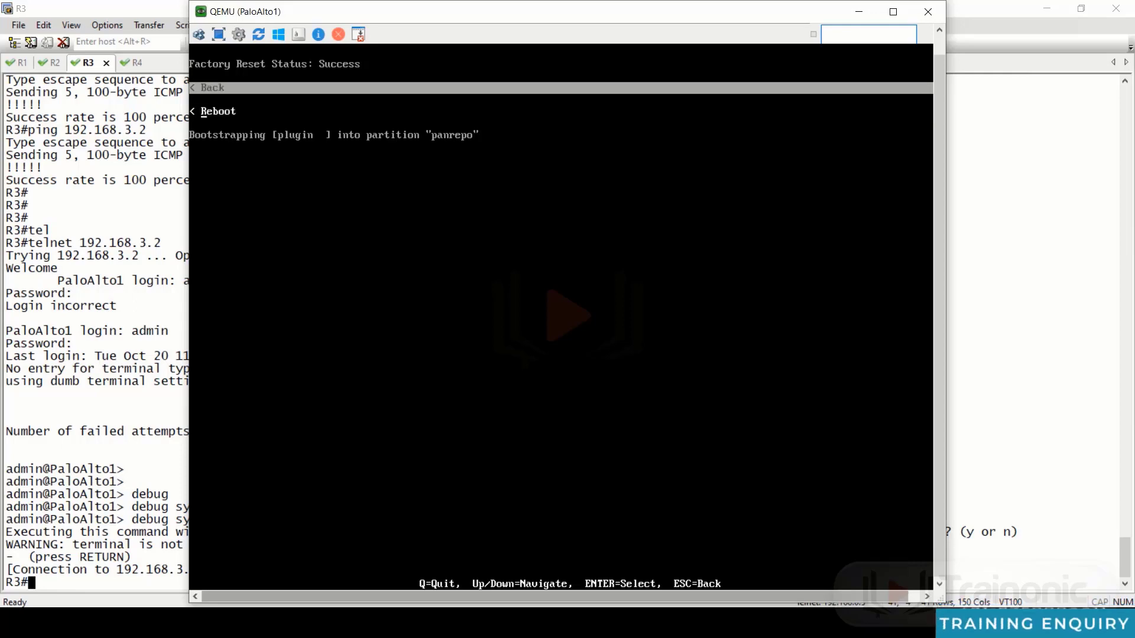
key(Down)
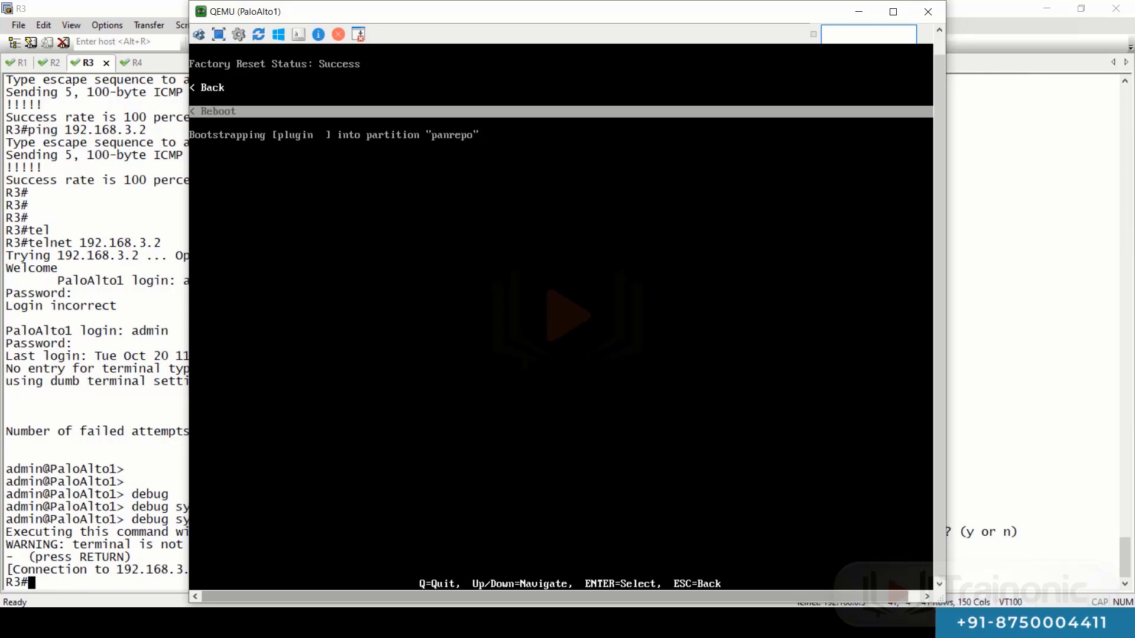
key(Up)
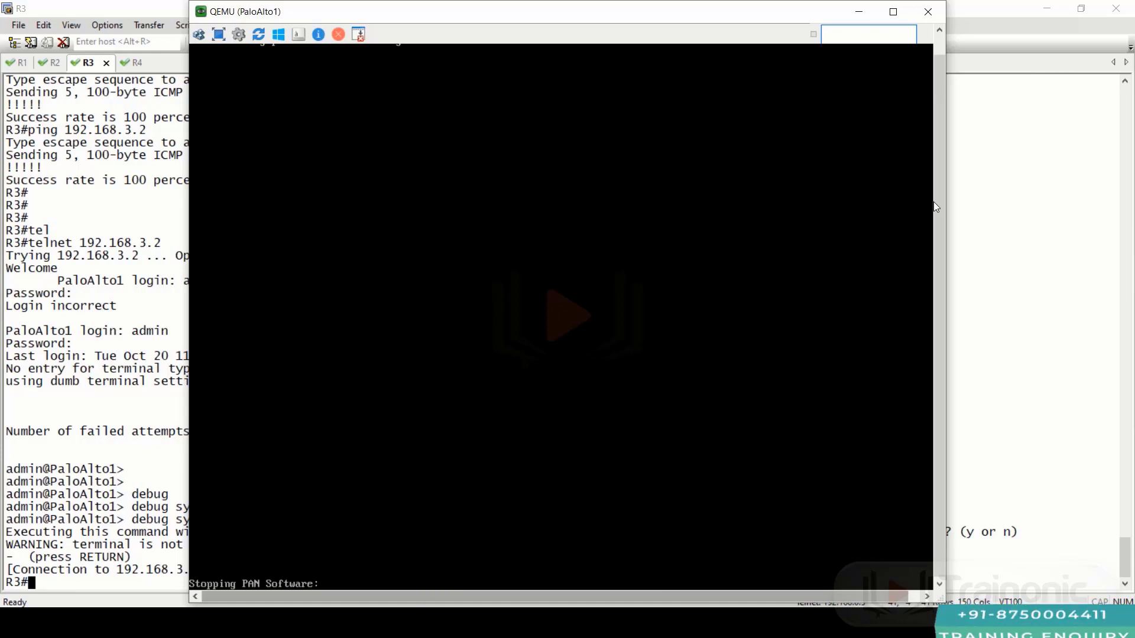
- Reload the firewall's web address 192.168.0.9 in the browser
drag(939, 192, 934, 134)
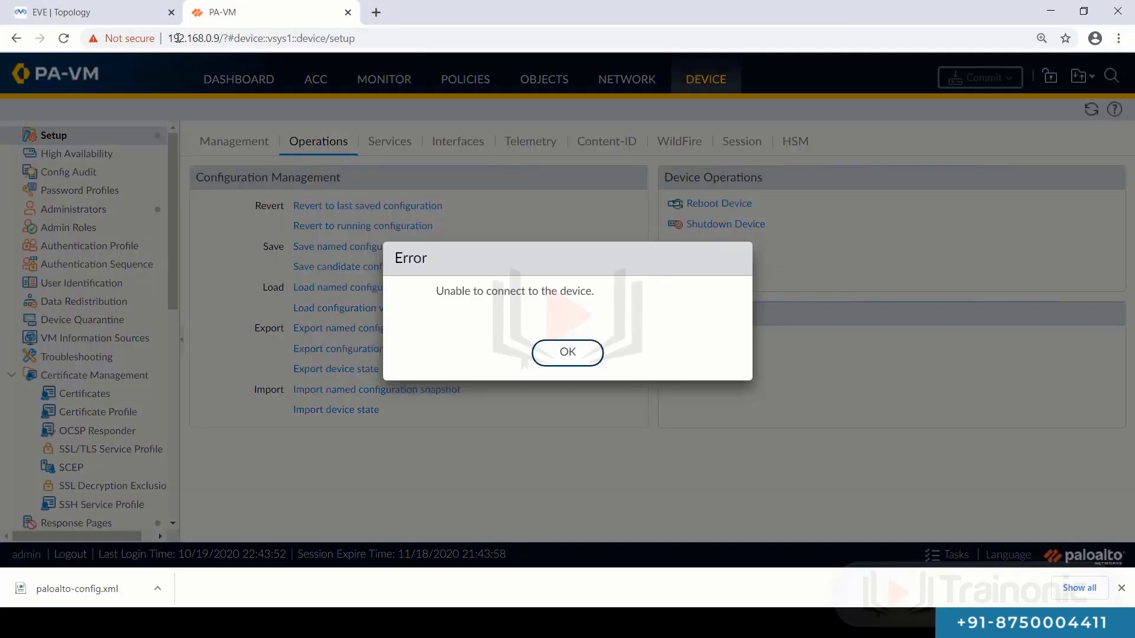
click(177, 37)
key(Return)
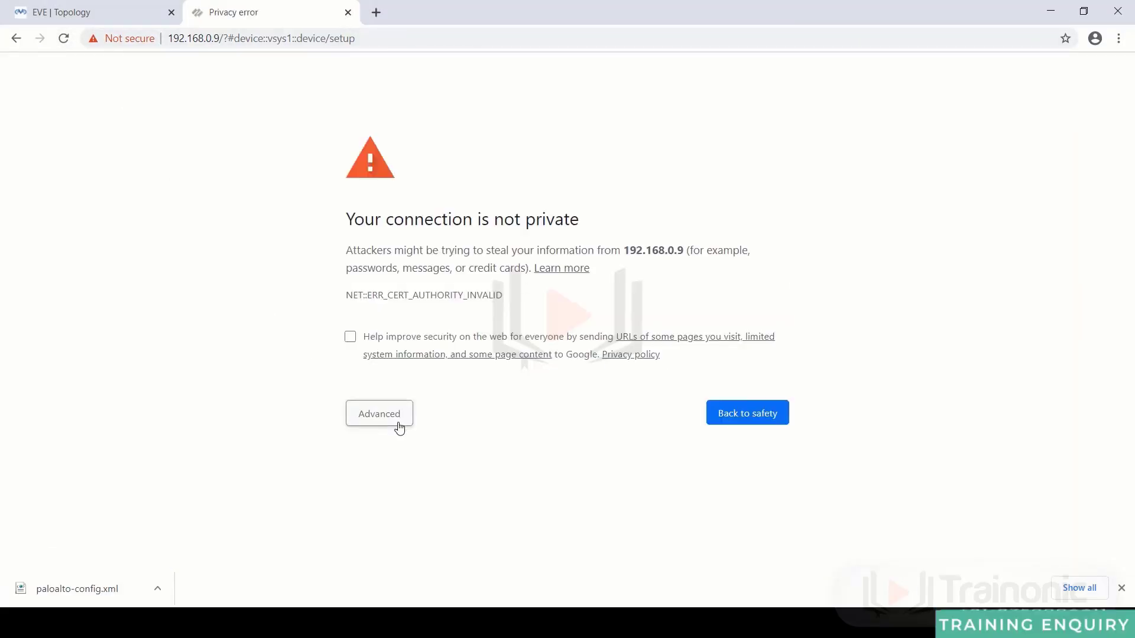
- Proceed past the certificate warning to 192.168.0.9 and sign in with the default admin username and password
click(397, 424)
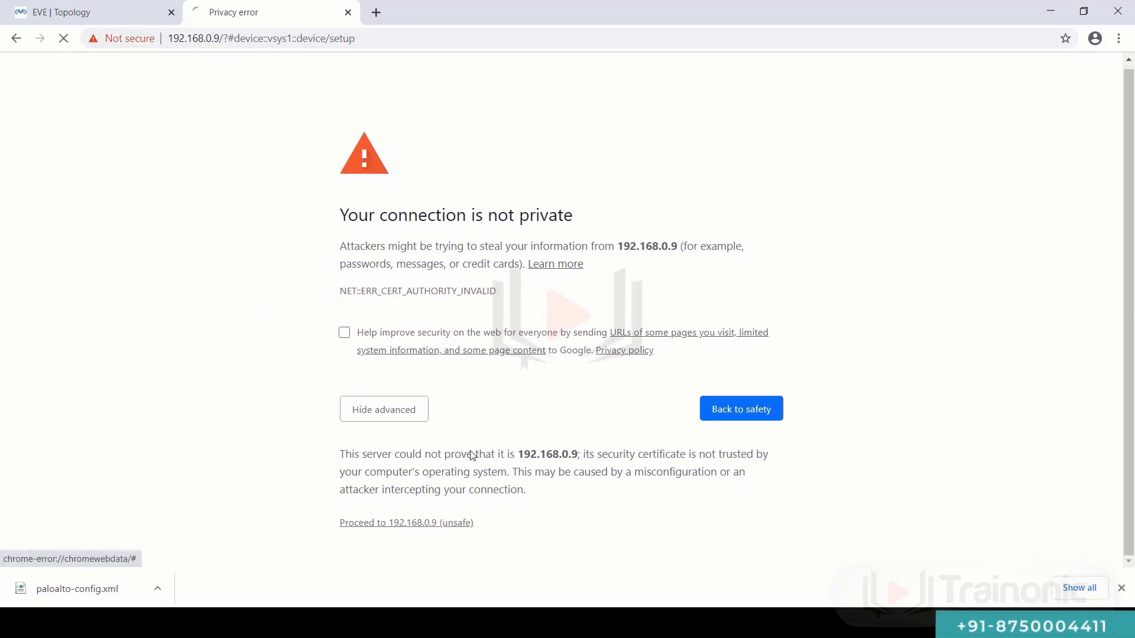
click(404, 523)
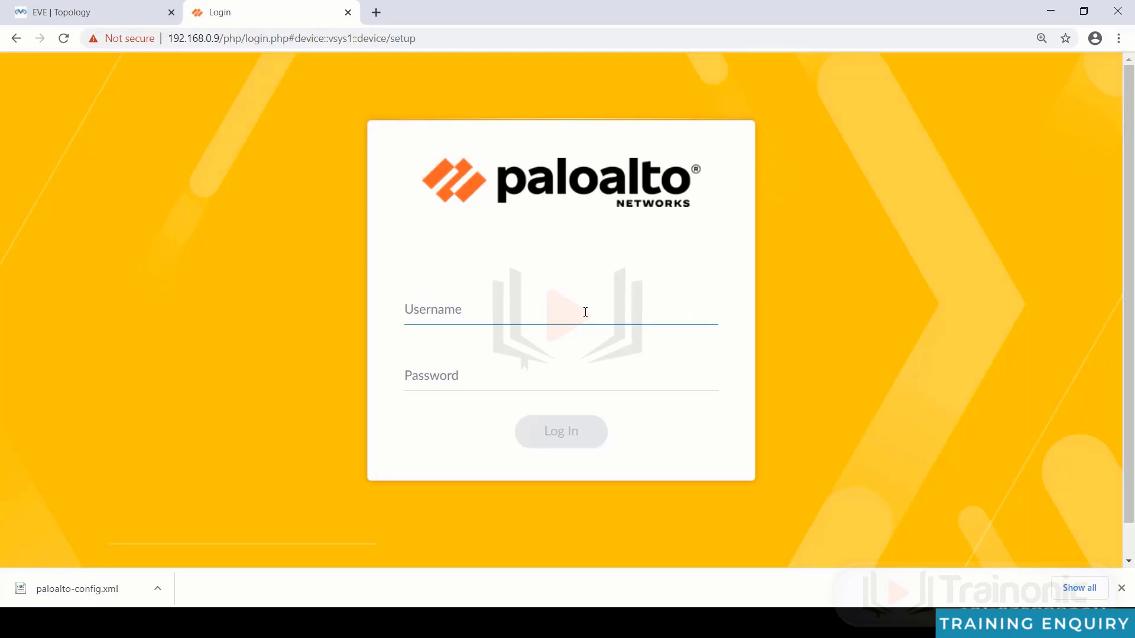
text(admin)
key(Tab)
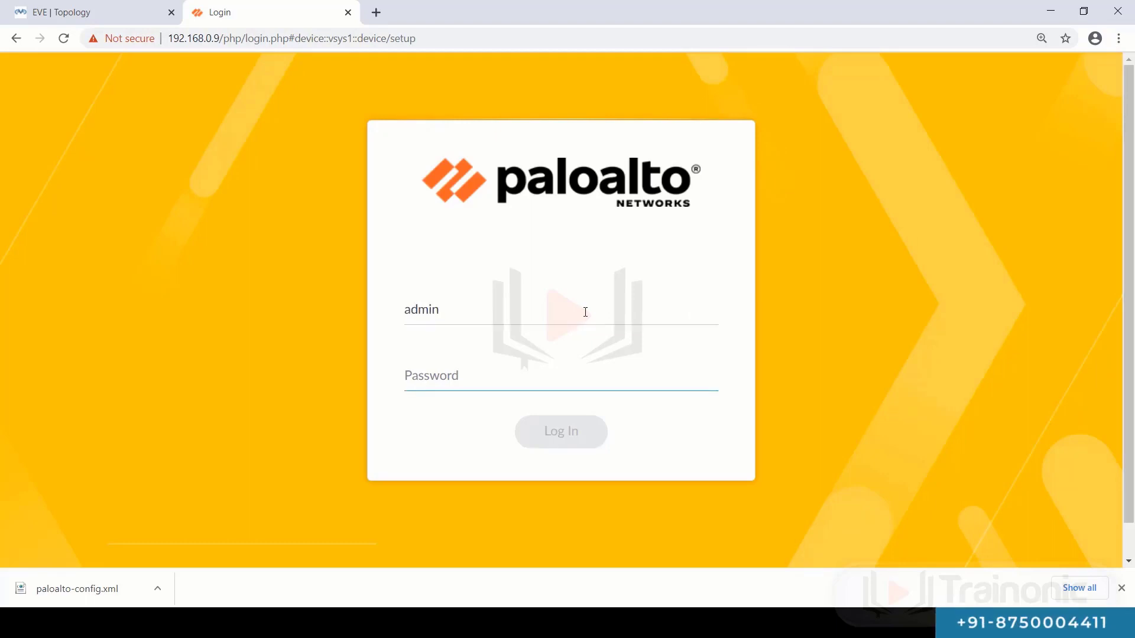
text(adm)
key(BackSpace)
key(BackSpace)
key(BackSpace)
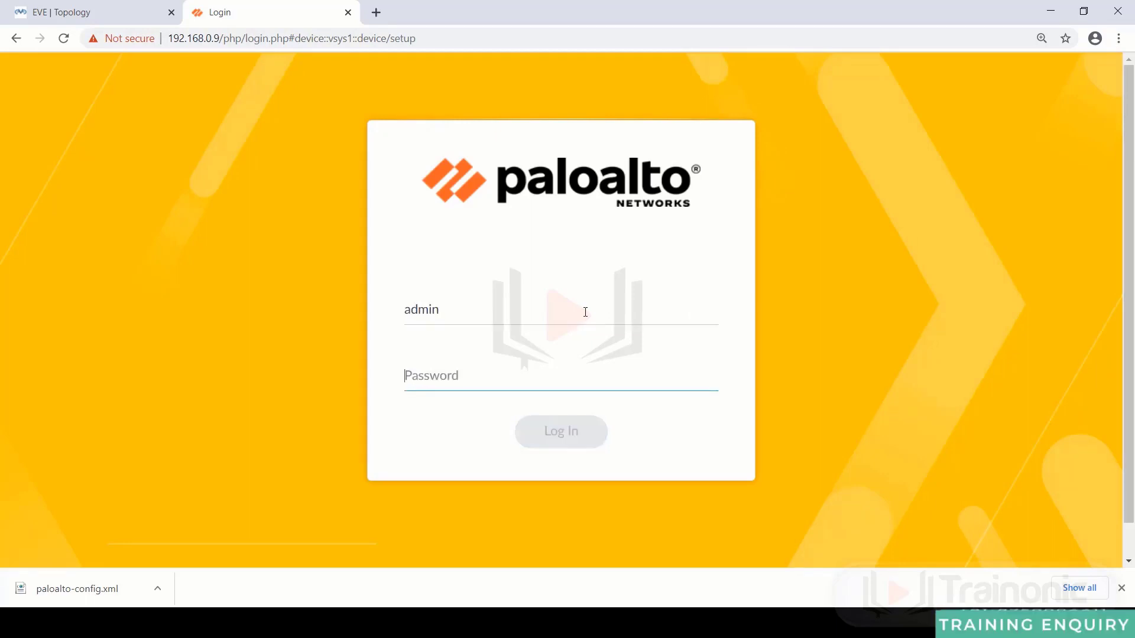
text(admin)
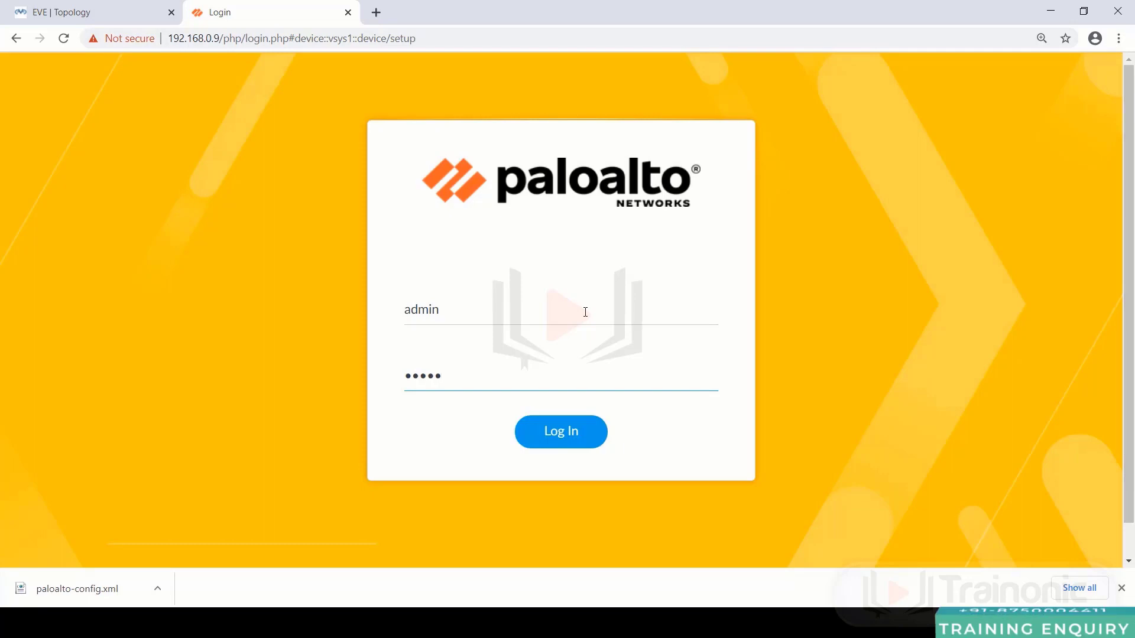
key(Return)
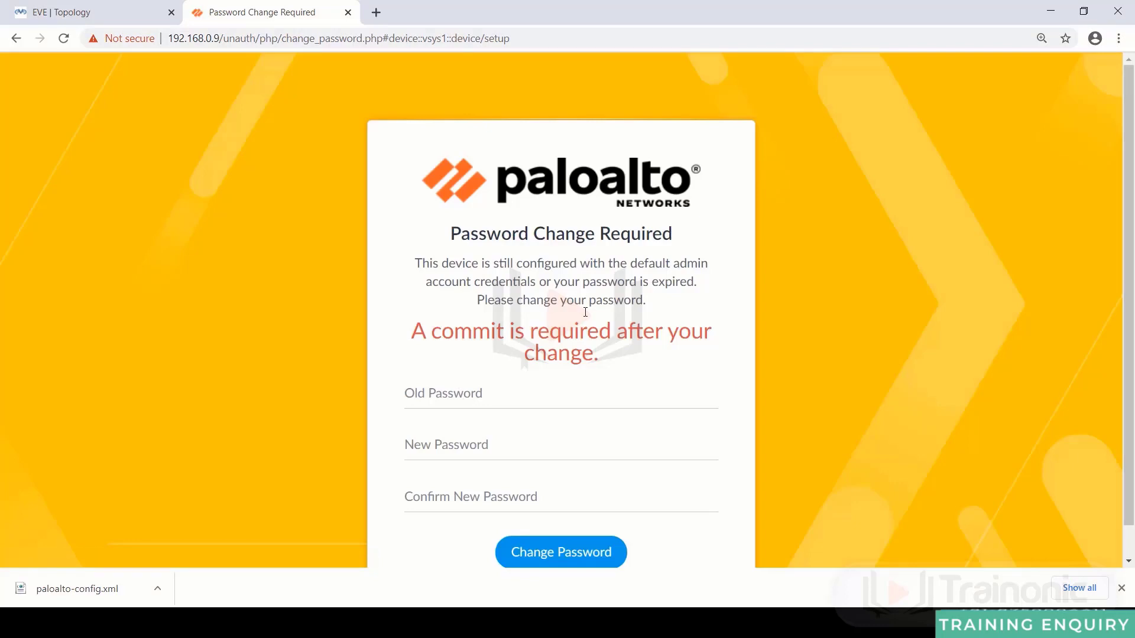
- Change the admin password by entering the old password and a new one, then submit
click(544, 405)
text(admi)
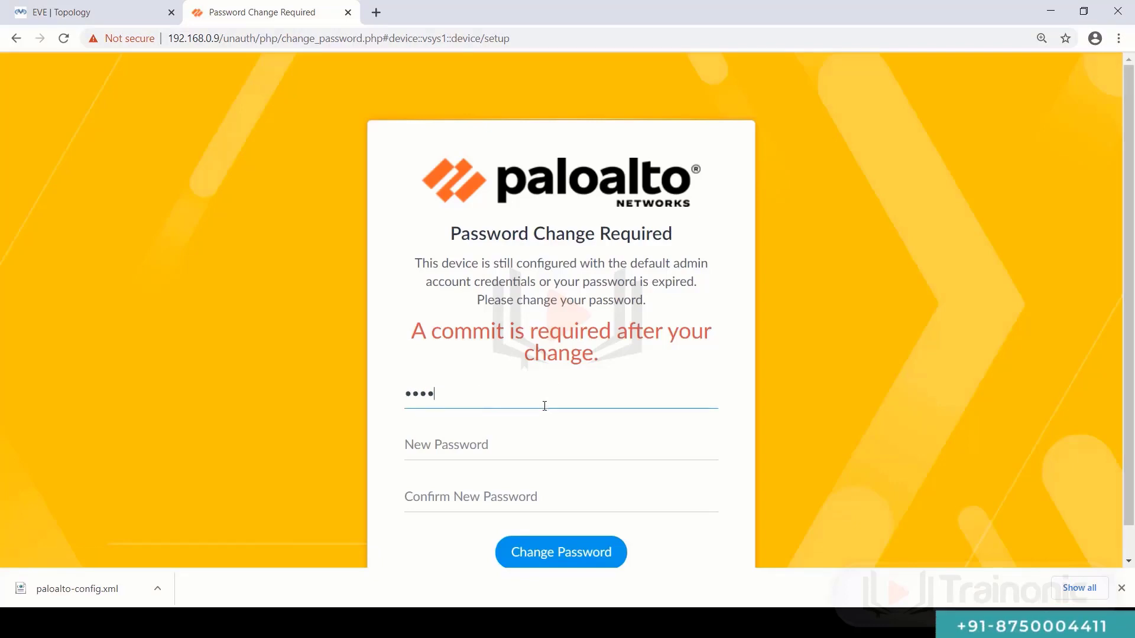
text(n)
key(Tab)
text(Admin@1)
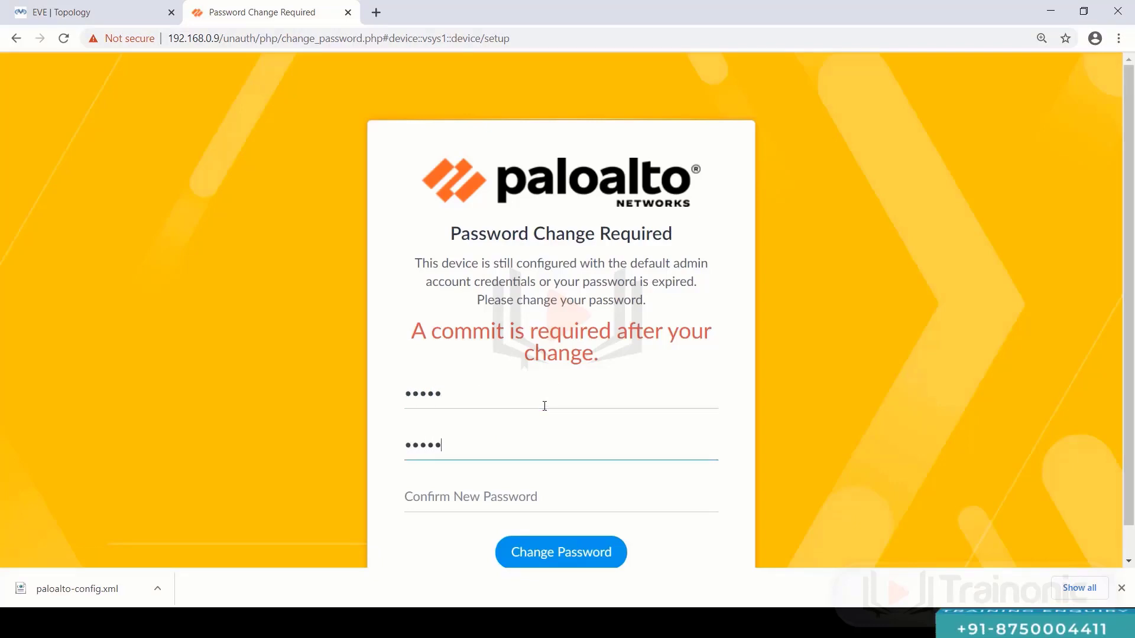
text(2)
key(Tab)
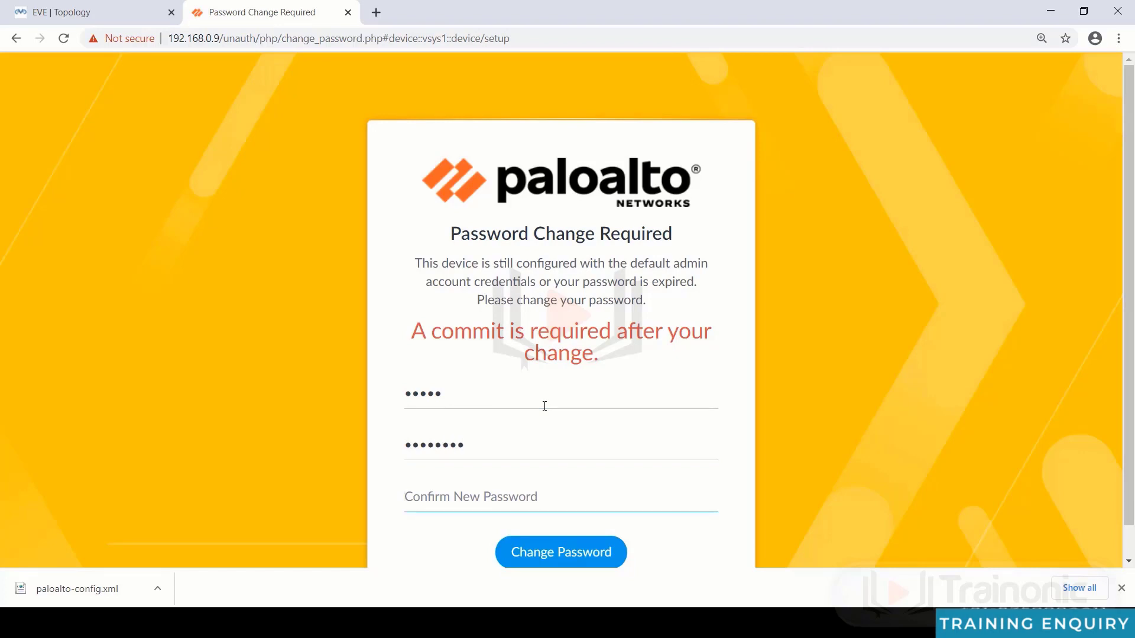
text(Admin@12)
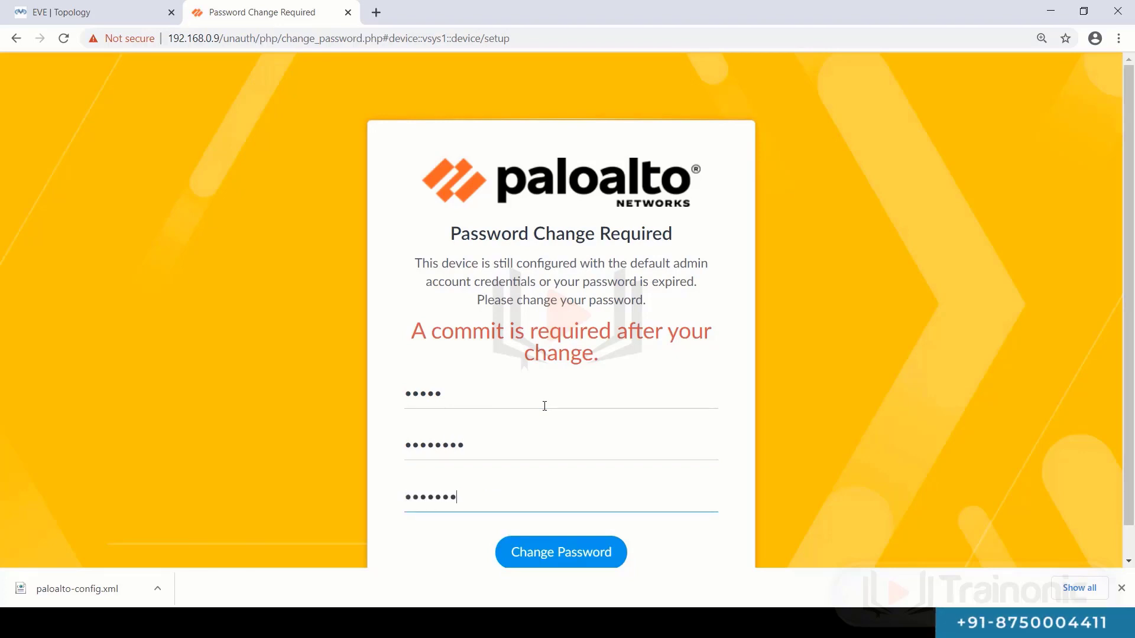
key(Return)
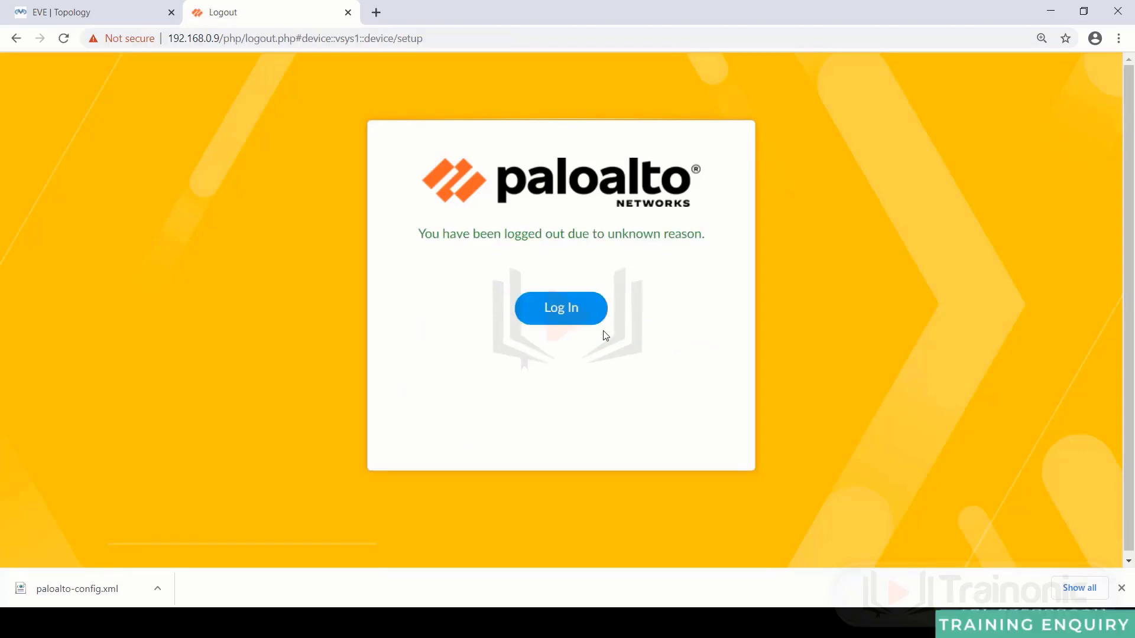
click(599, 322)
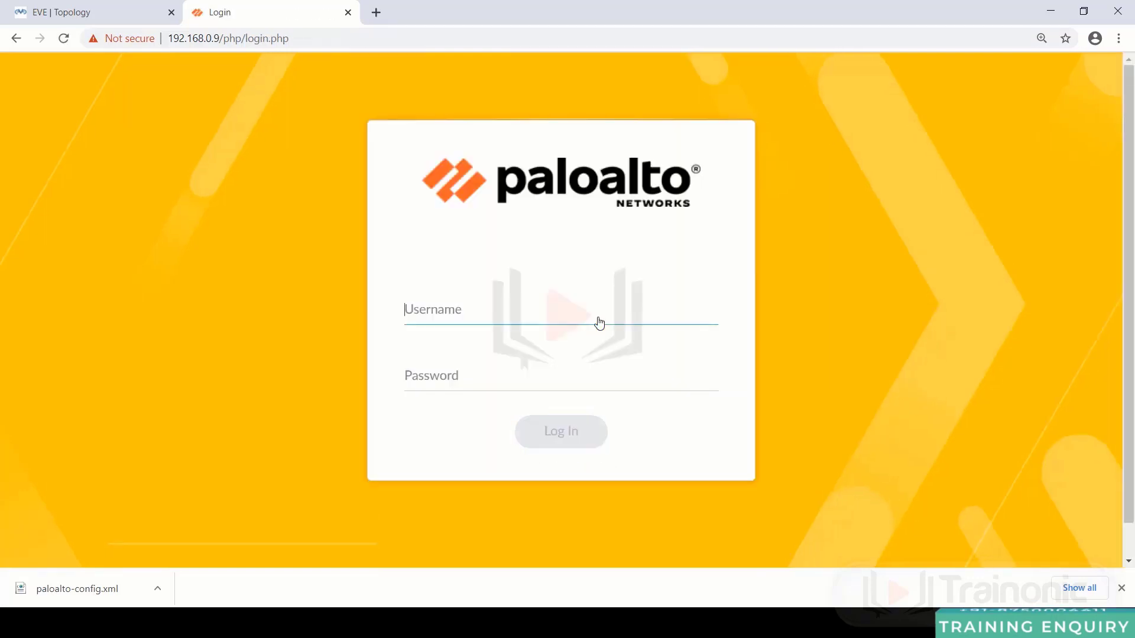
- Log back in as admin with the new password
text(admin)
key(Tab)
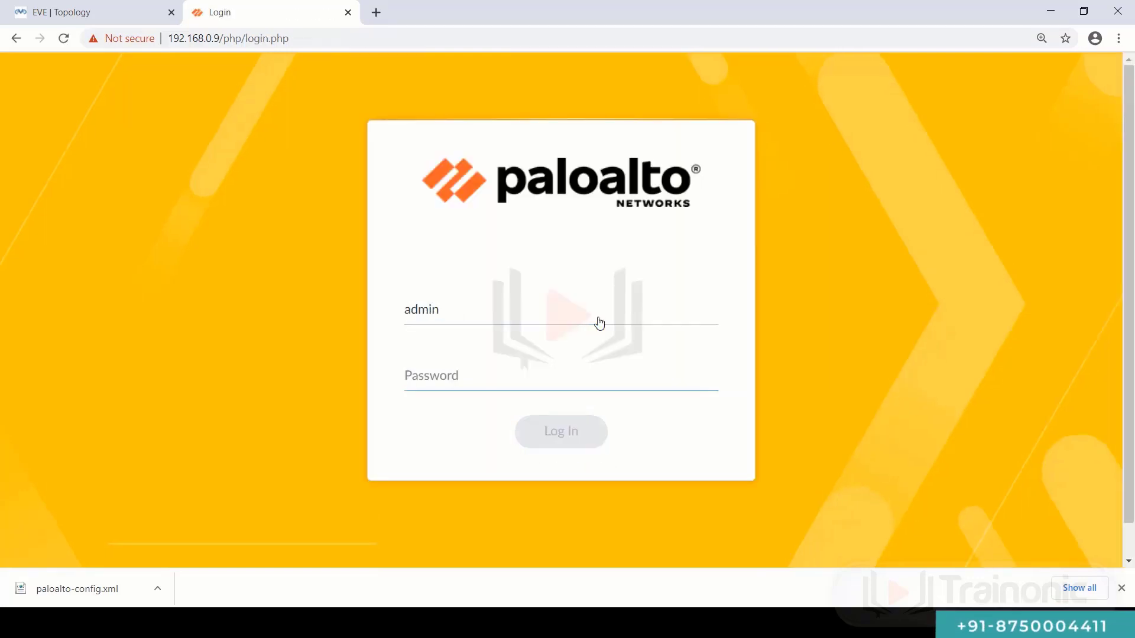
text(admin@)
key(Return)
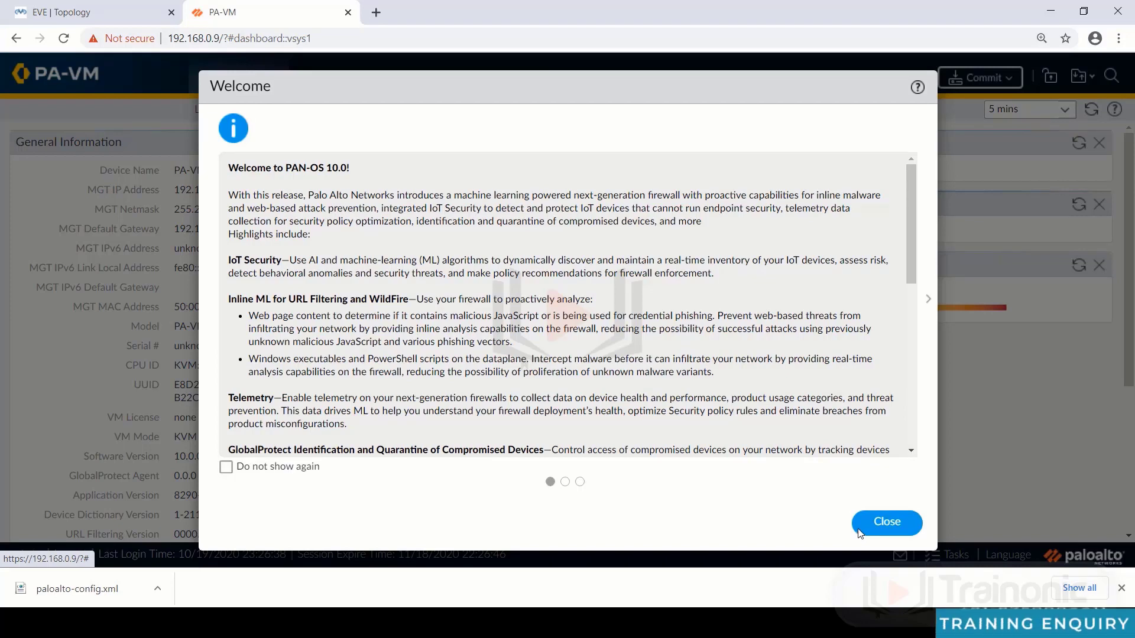
- Dismiss the welcome and telemetry prompts and view the unaddressed Ethernet interfaces
click(895, 524)
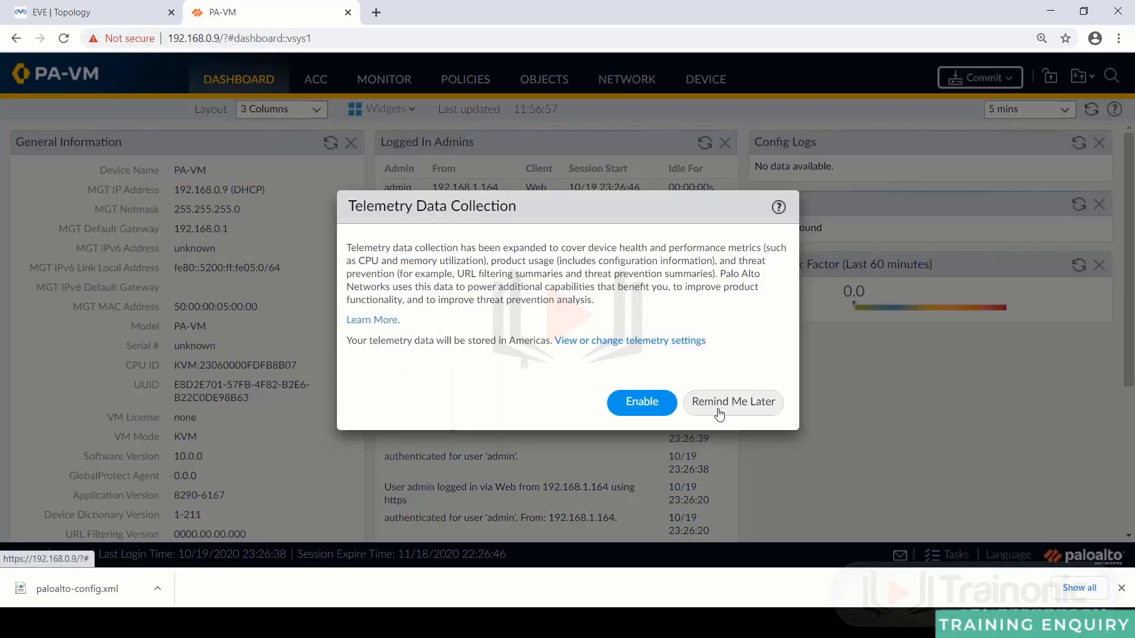
click(717, 404)
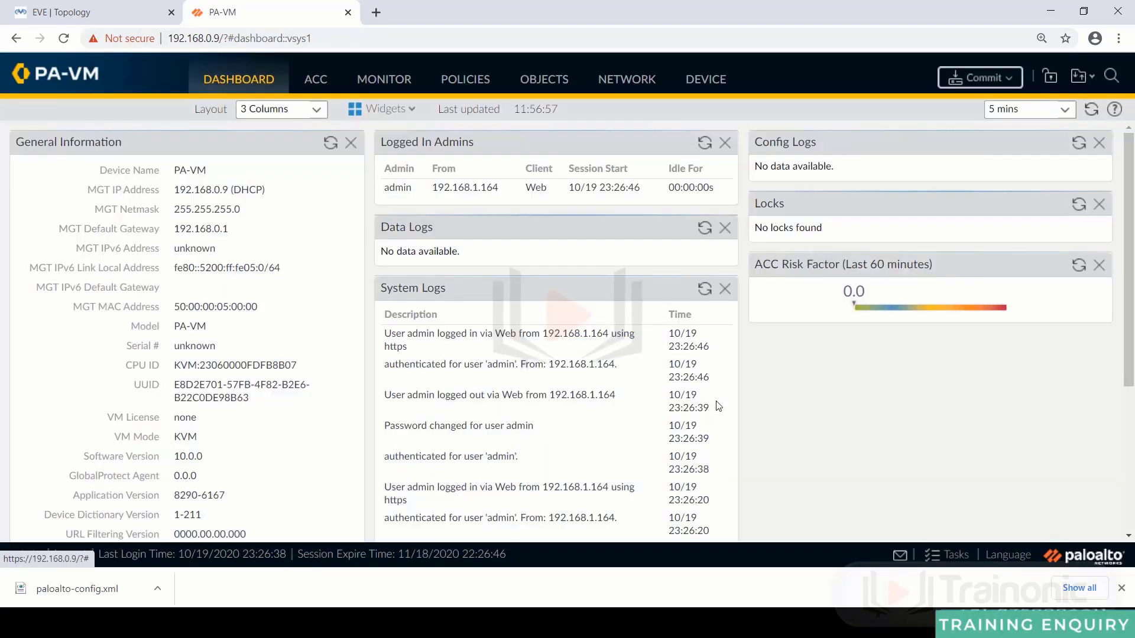
click(628, 80)
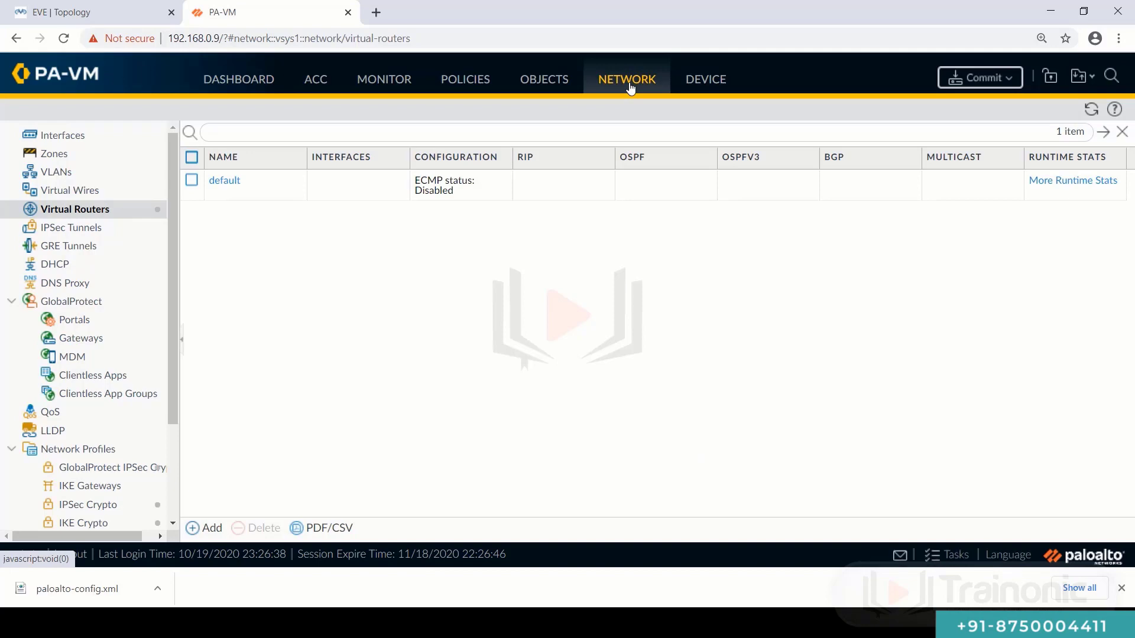
click(60, 135)
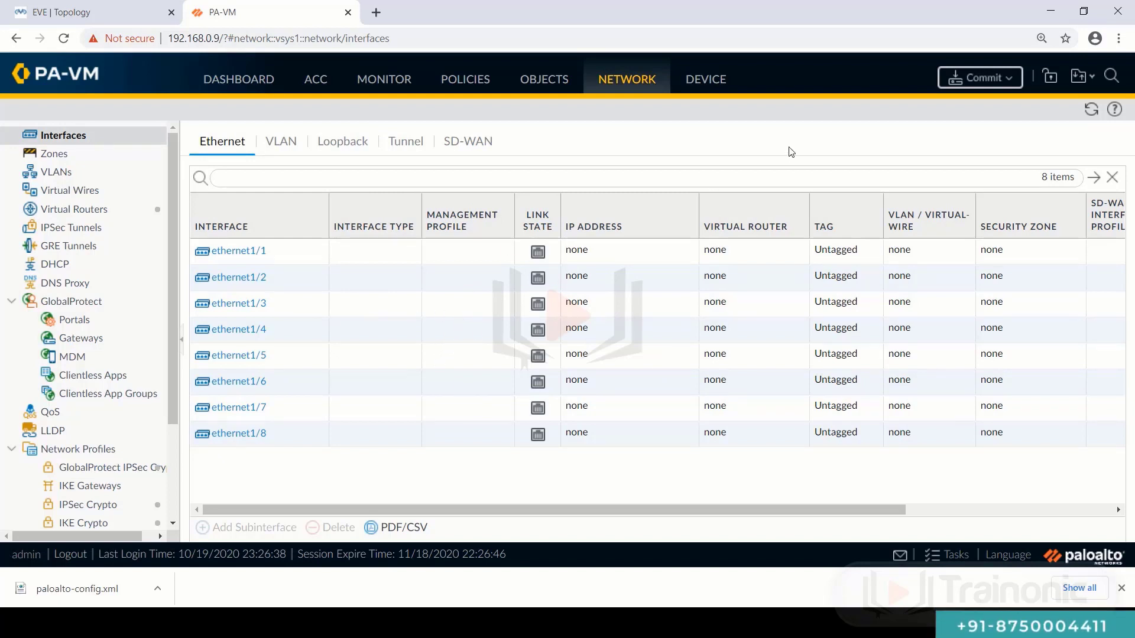
- Review the Task Manager history, then go to Device > Setup
click(946, 554)
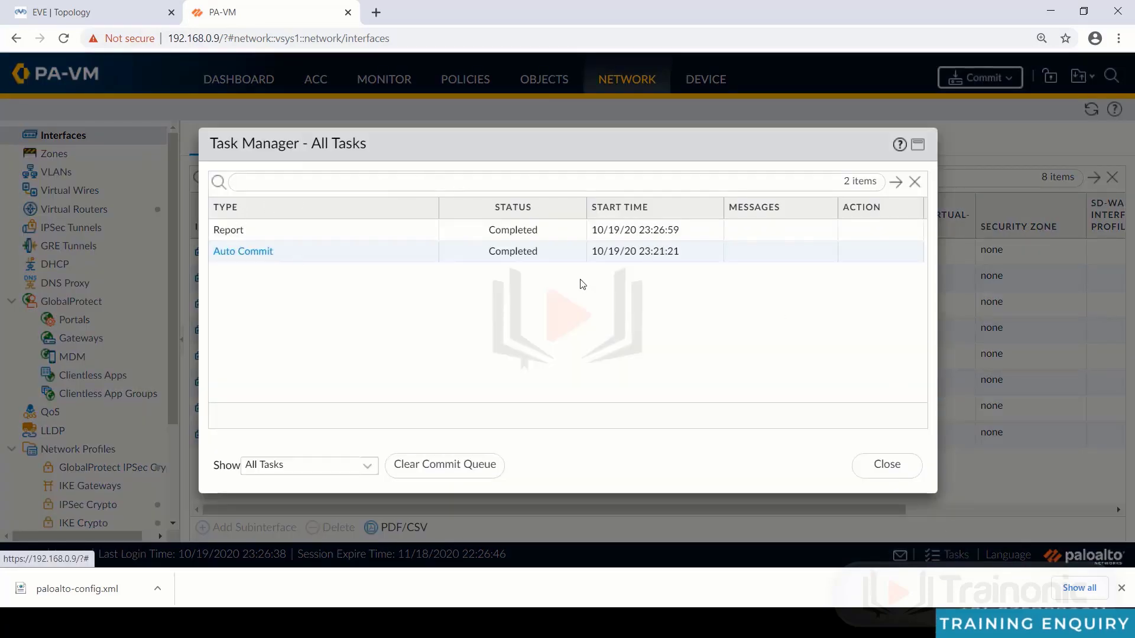
click(868, 473)
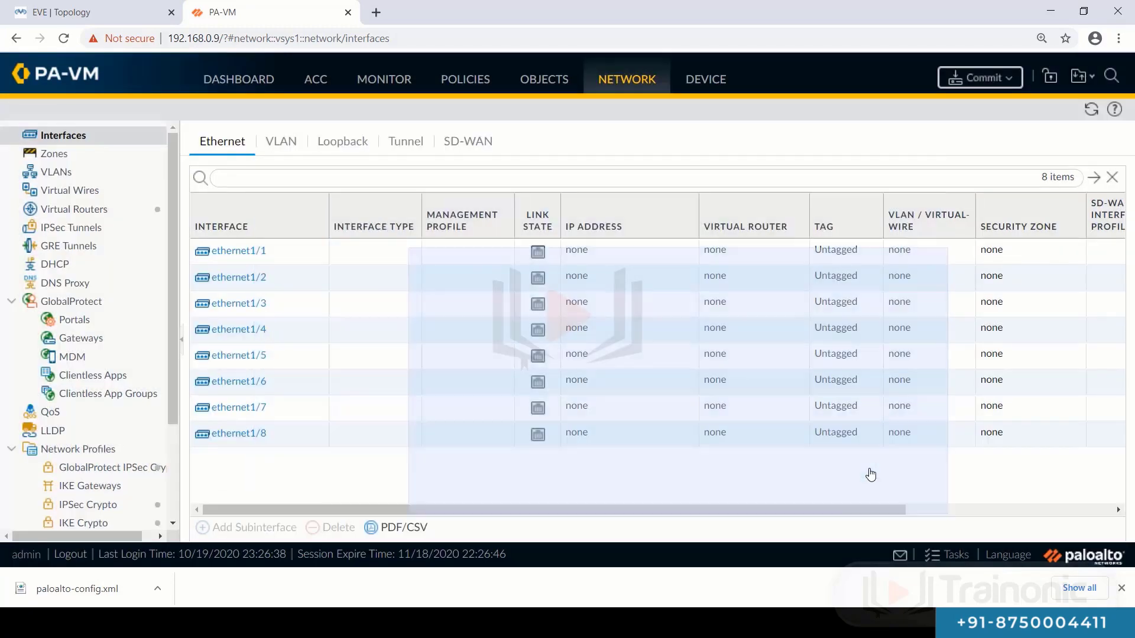
click(709, 84)
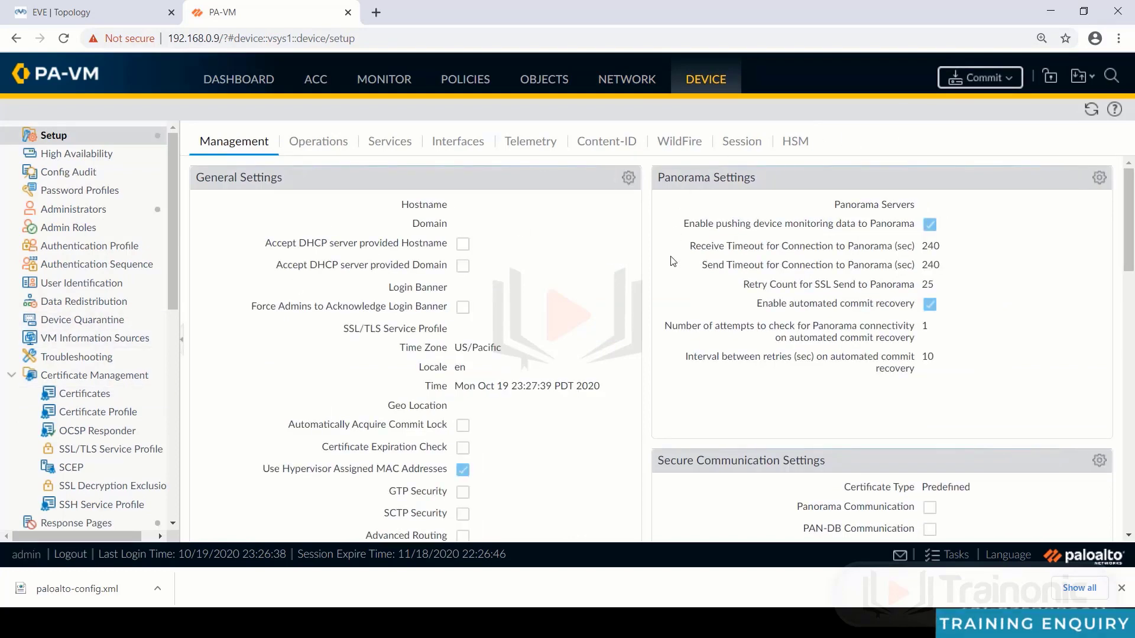
- Commit all changes, then close the commit window and the Task Manager showing it processing
click(980, 77)
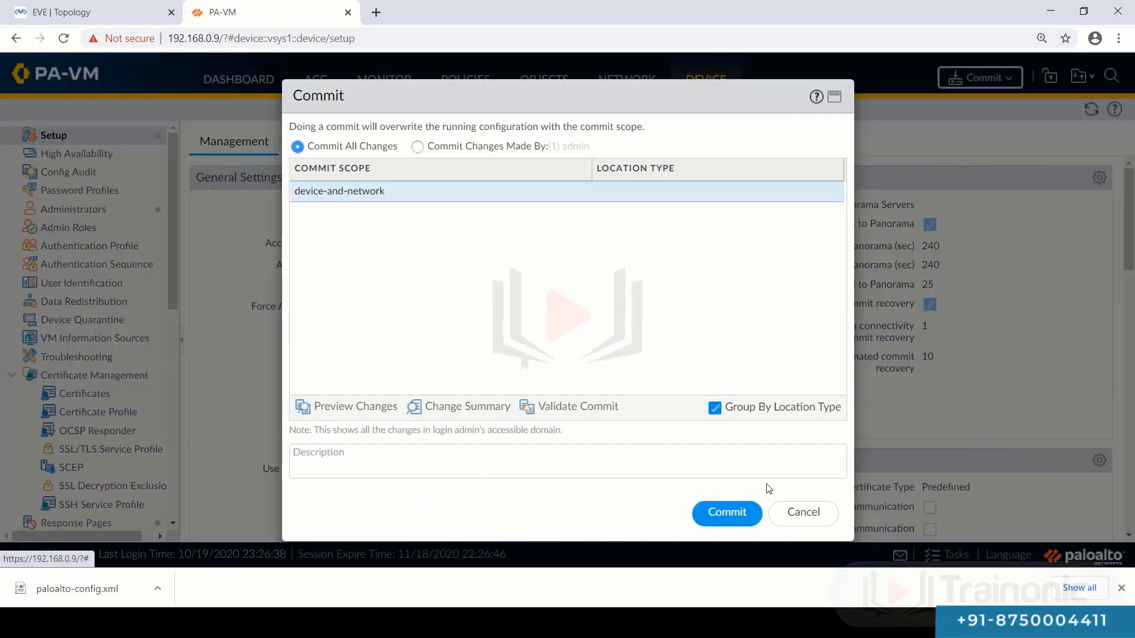
click(728, 512)
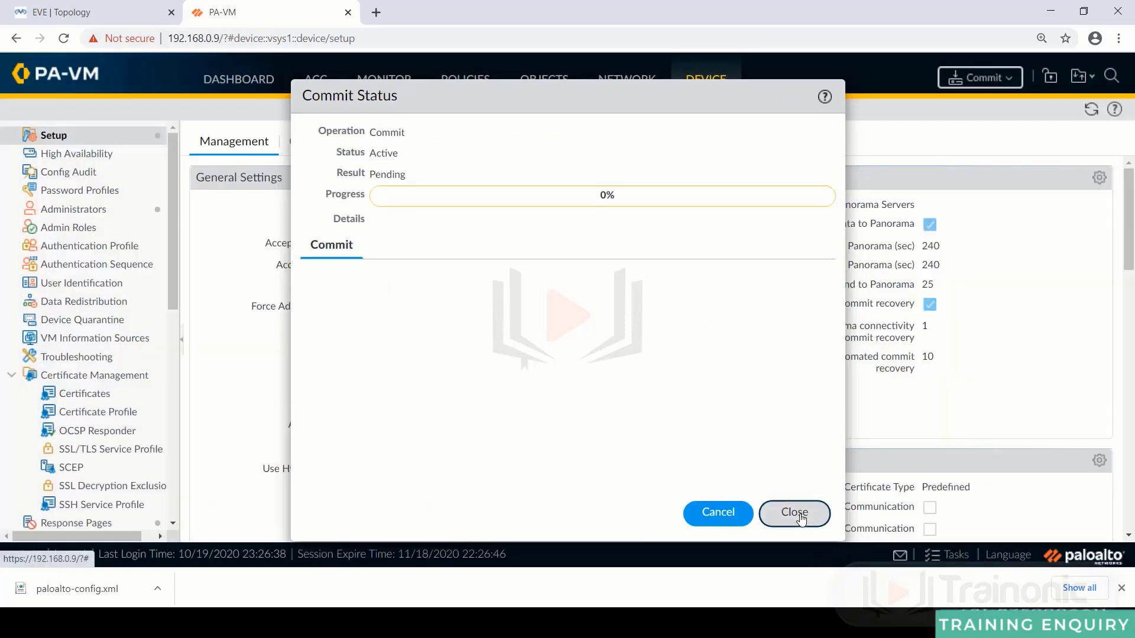
click(795, 513)
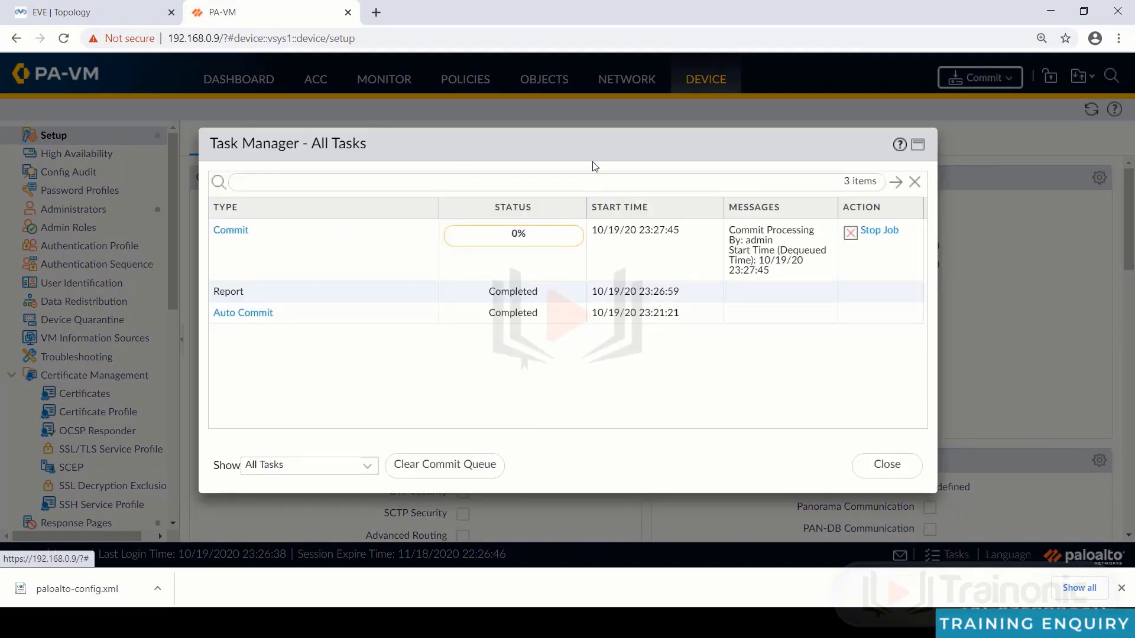
click(890, 466)
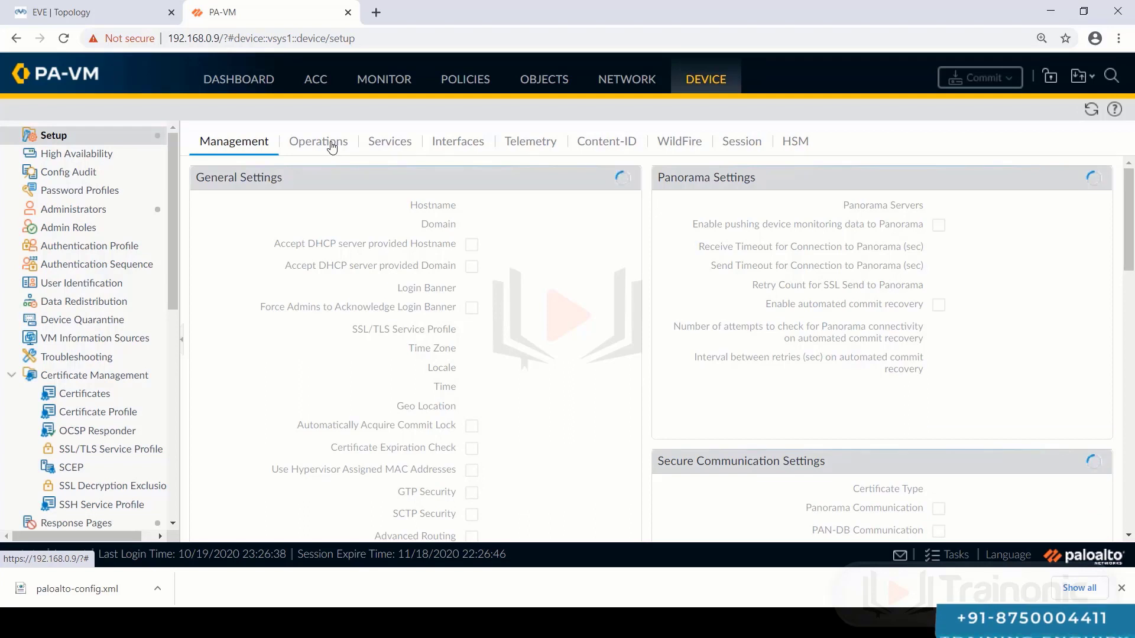
- Import the named configuration snapshot Downloads\paloalto-config.xml from Device > Setup > Operations
click(332, 146)
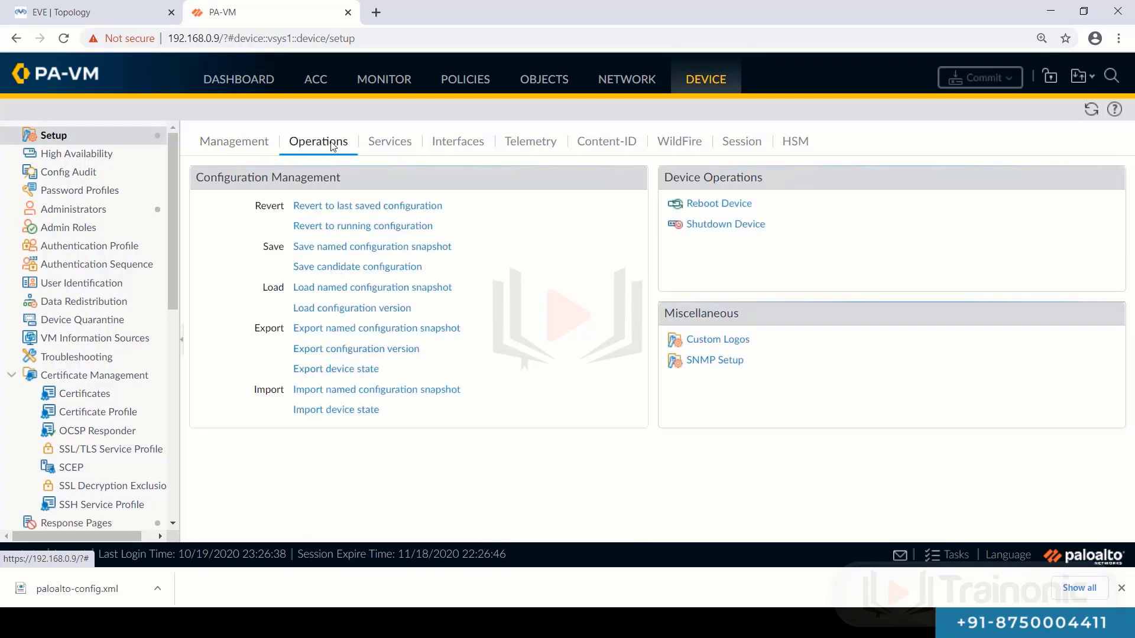
click(354, 391)
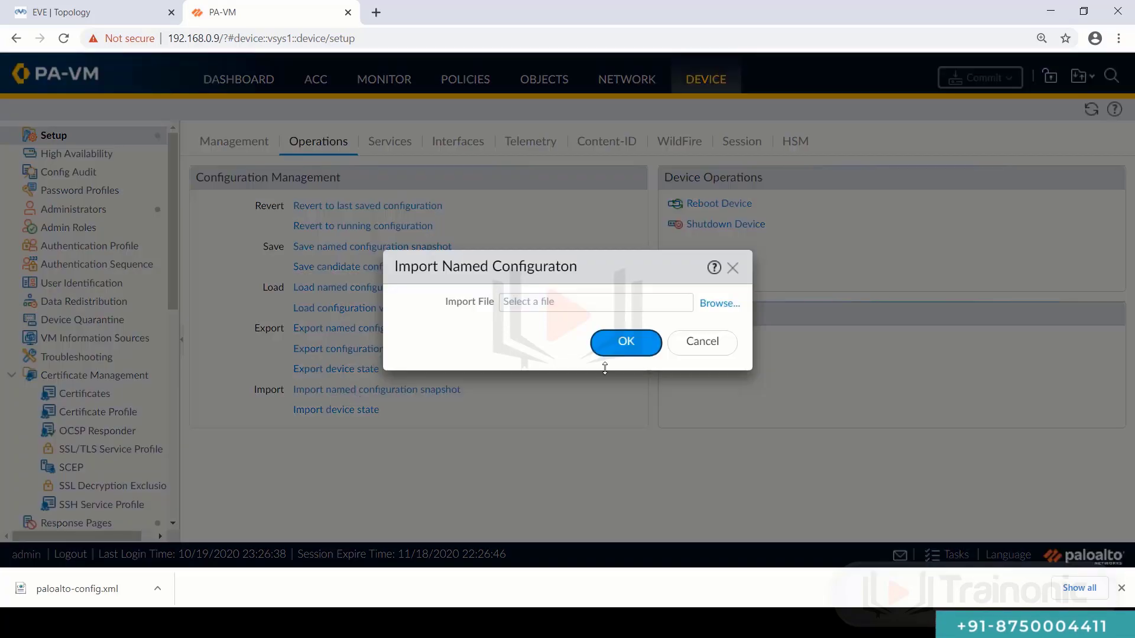
click(714, 312)
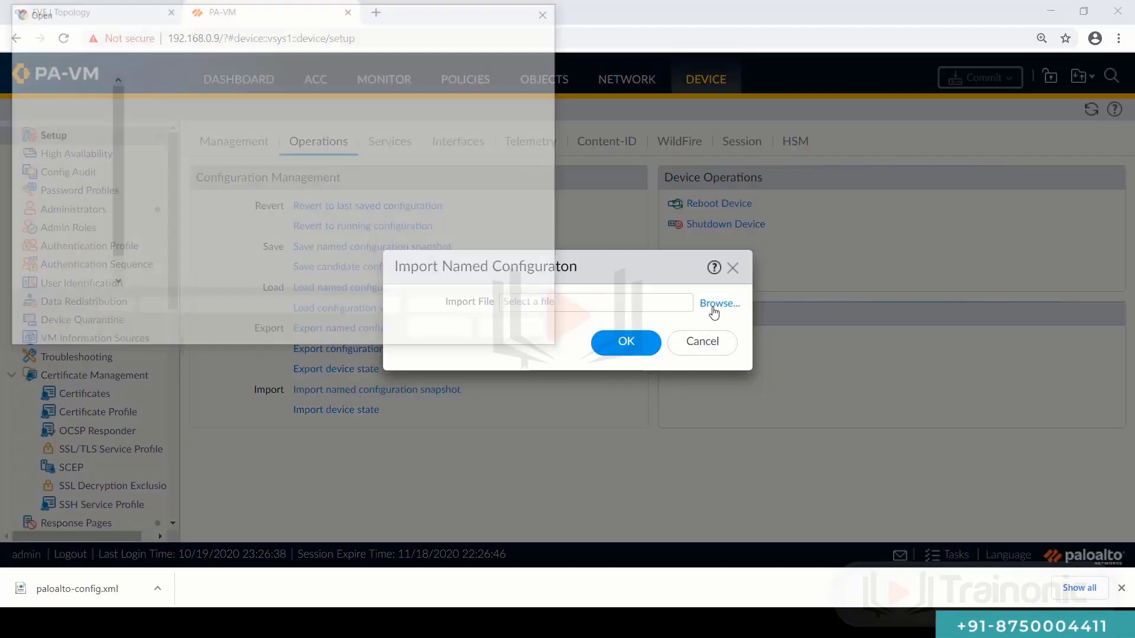
click(65, 128)
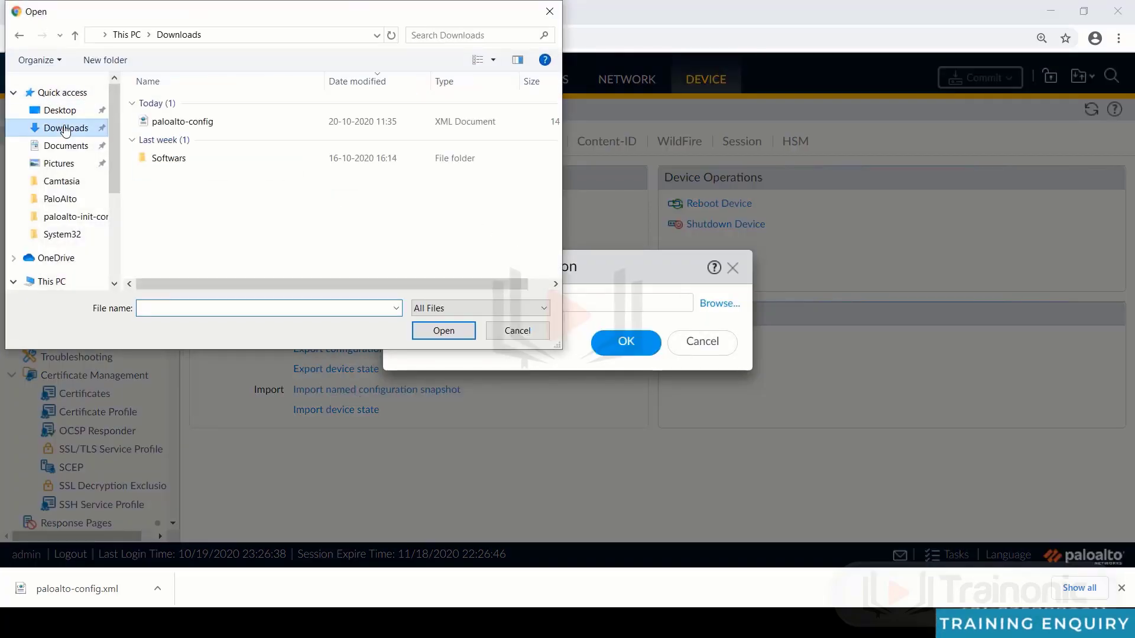
click(176, 130)
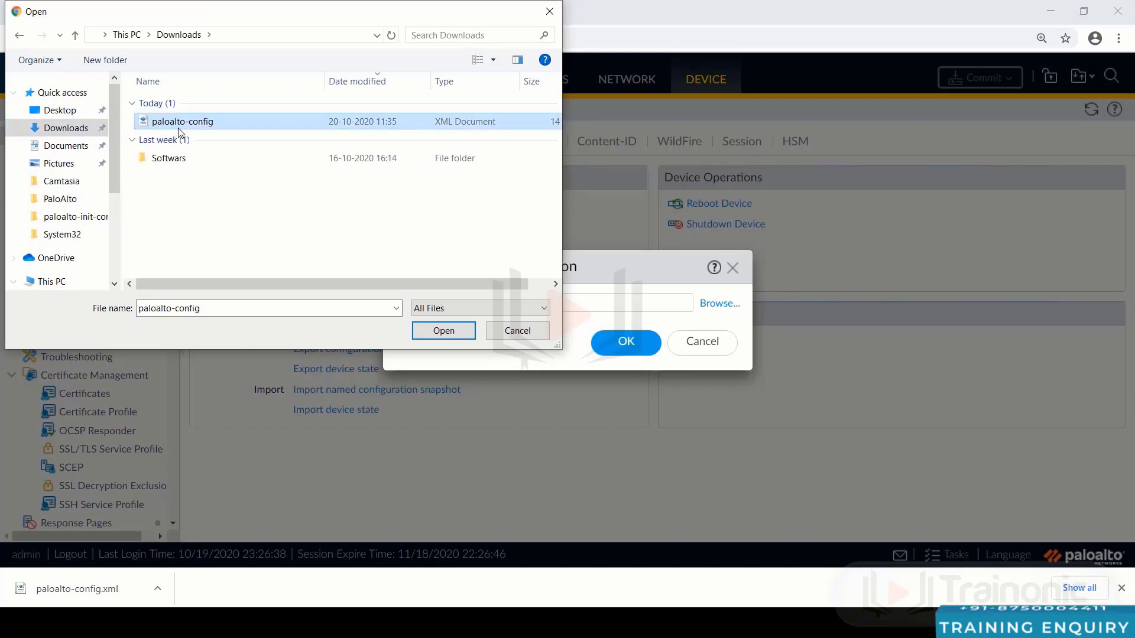
double_click(178, 125)
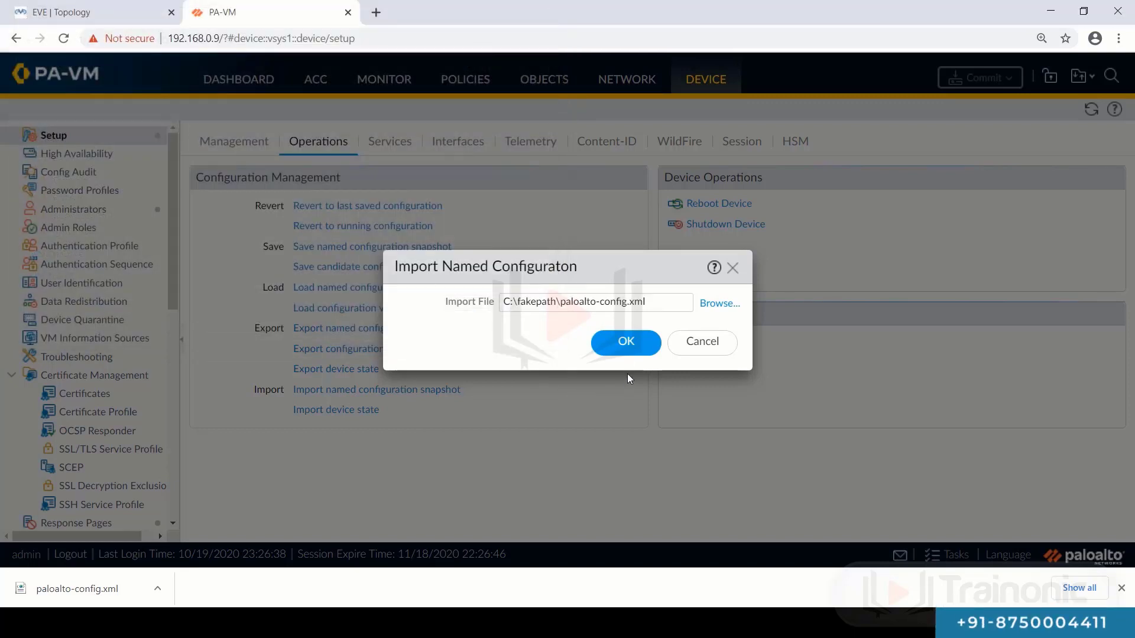
click(631, 350)
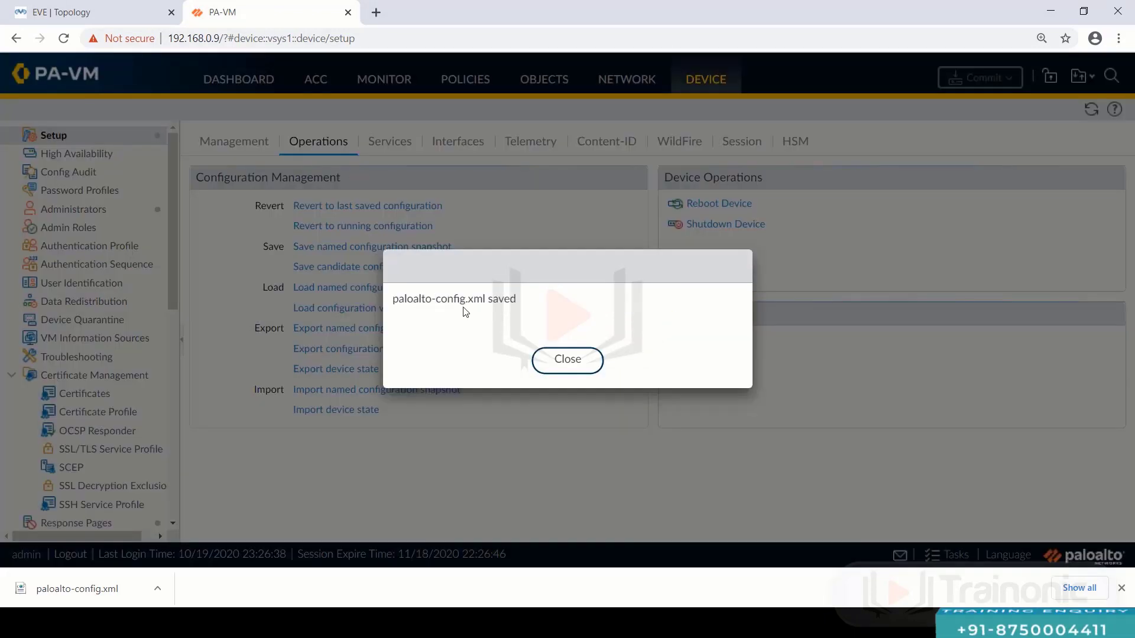
click(568, 361)
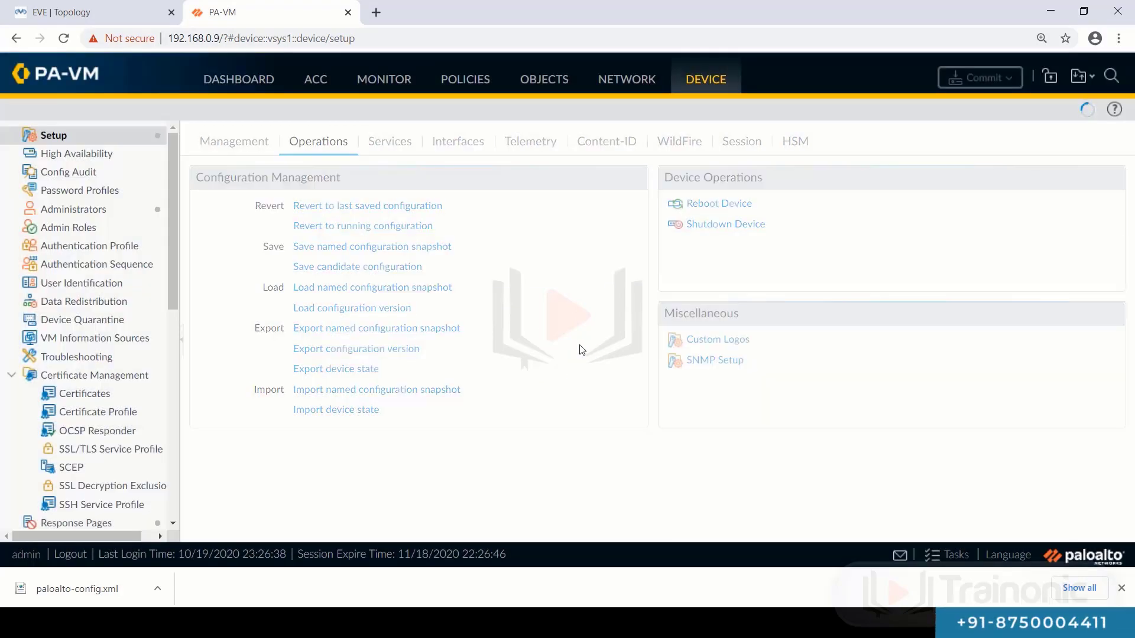
- Confirm the commit completed in Task Manager and view the empty Ethernet interfaces list
click(957, 555)
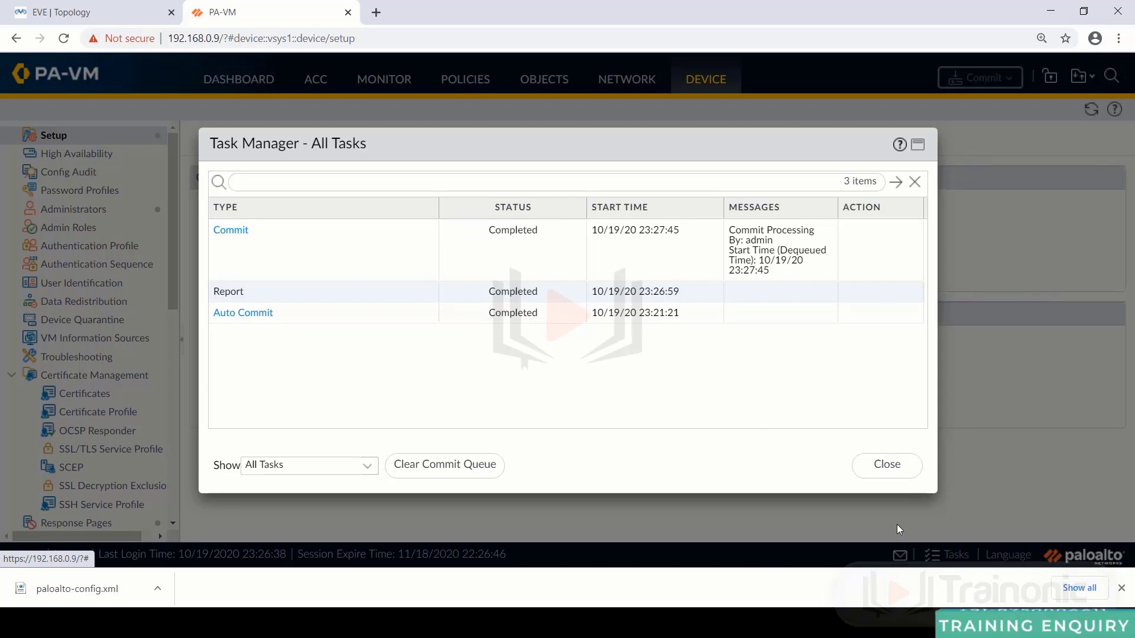
click(898, 477)
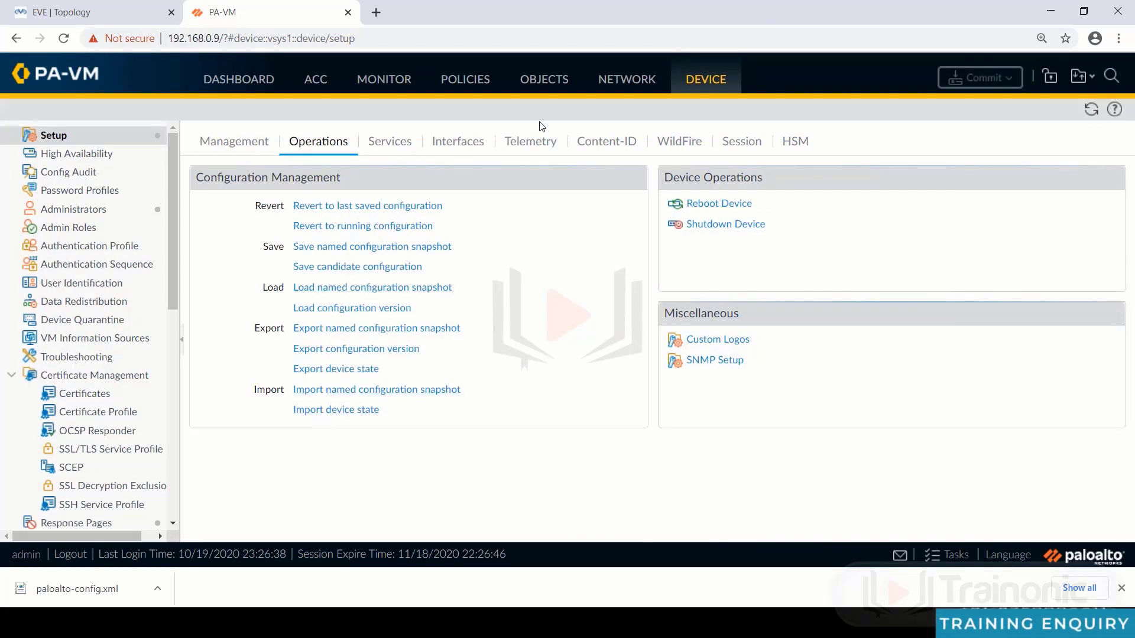
click(609, 80)
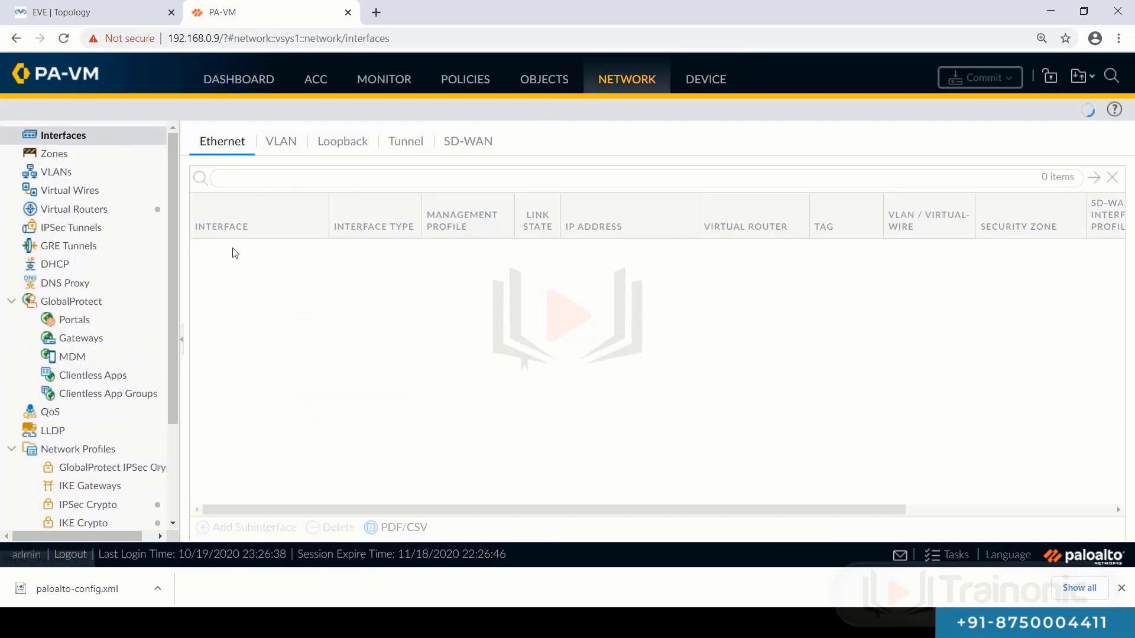
- Load the named configuration snapshot paloalto-config.xml from Device > Setup > Operations
click(715, 81)
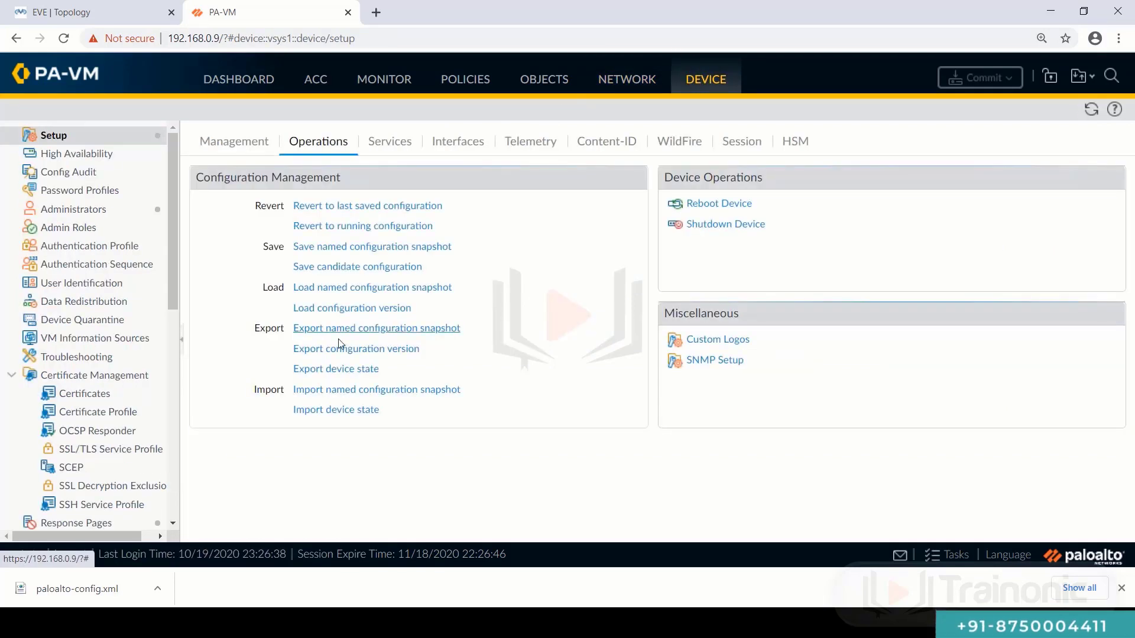
click(344, 287)
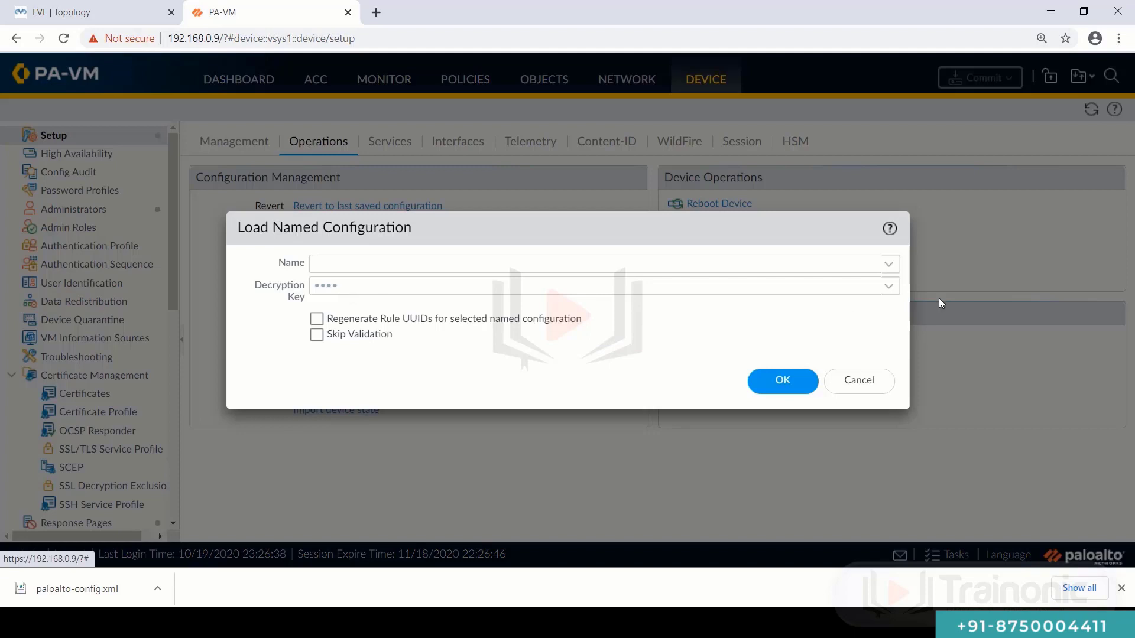
click(890, 266)
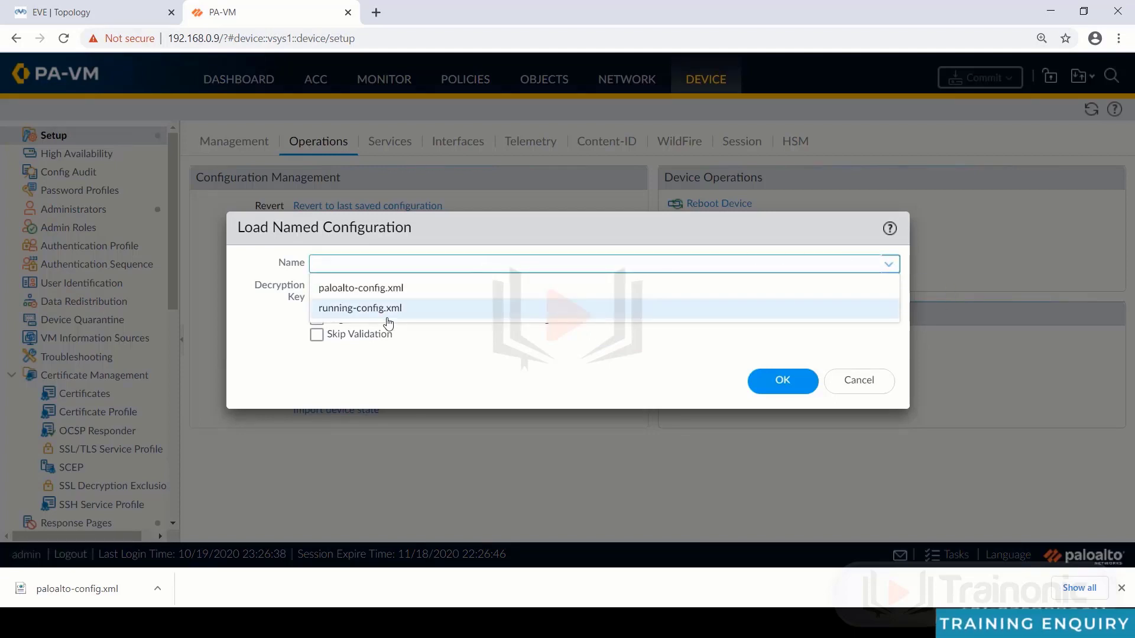
click(339, 289)
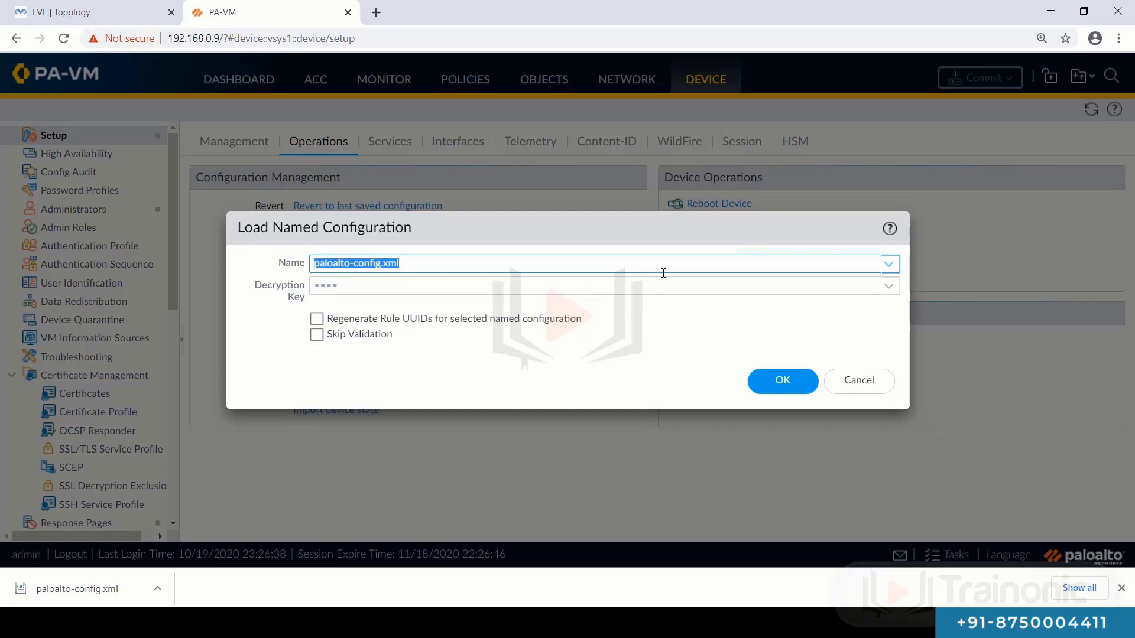
click(785, 384)
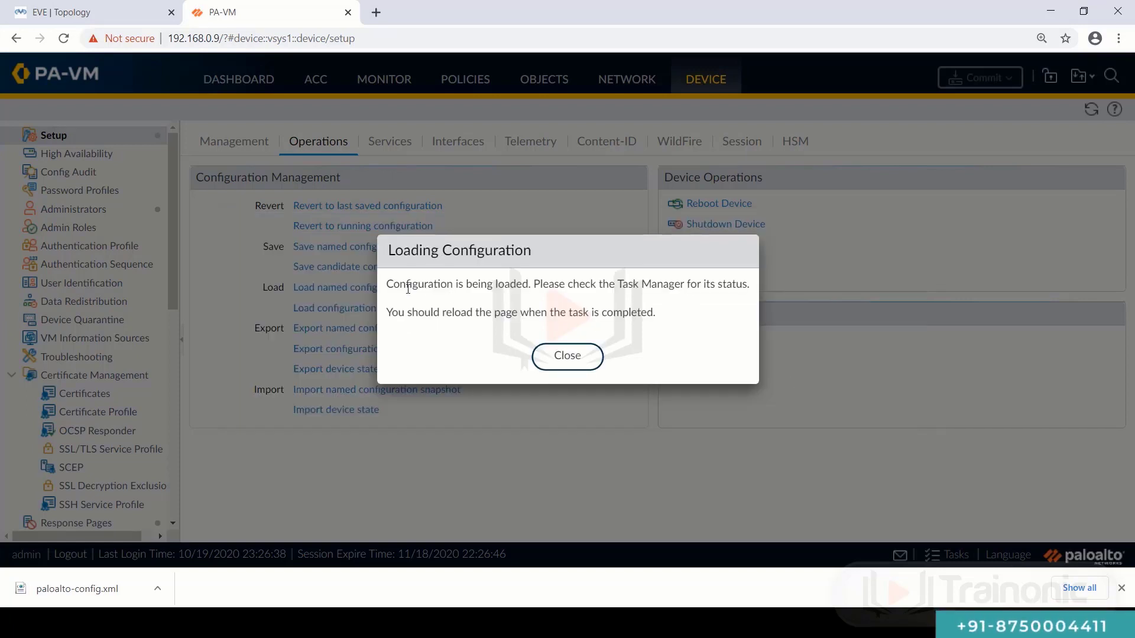
drag(386, 284, 746, 295)
click(605, 289)
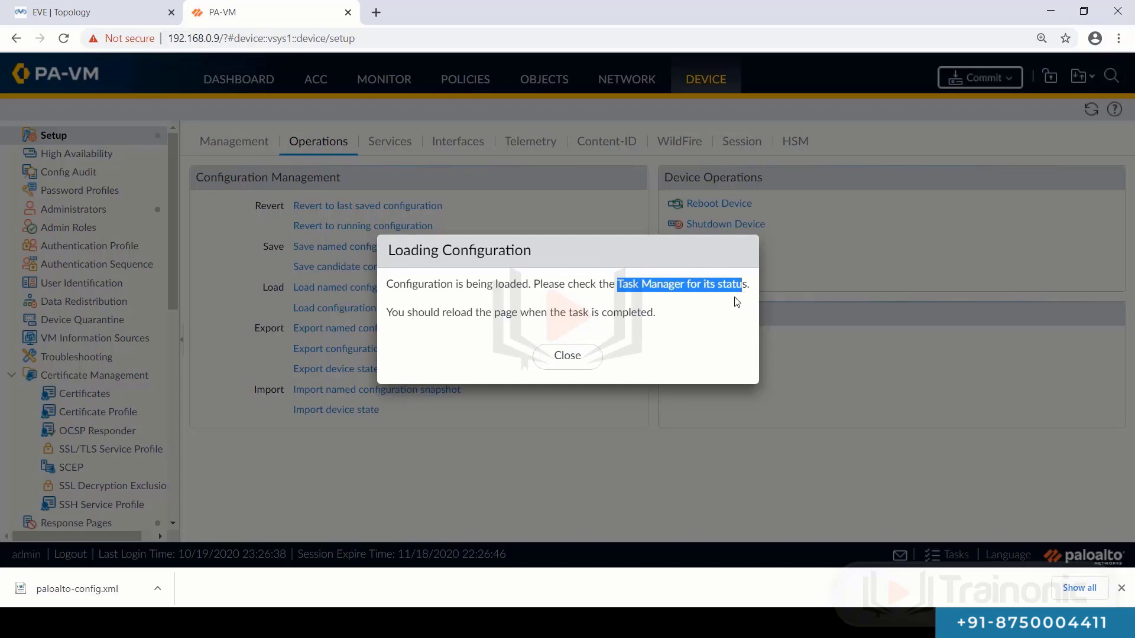
click(566, 358)
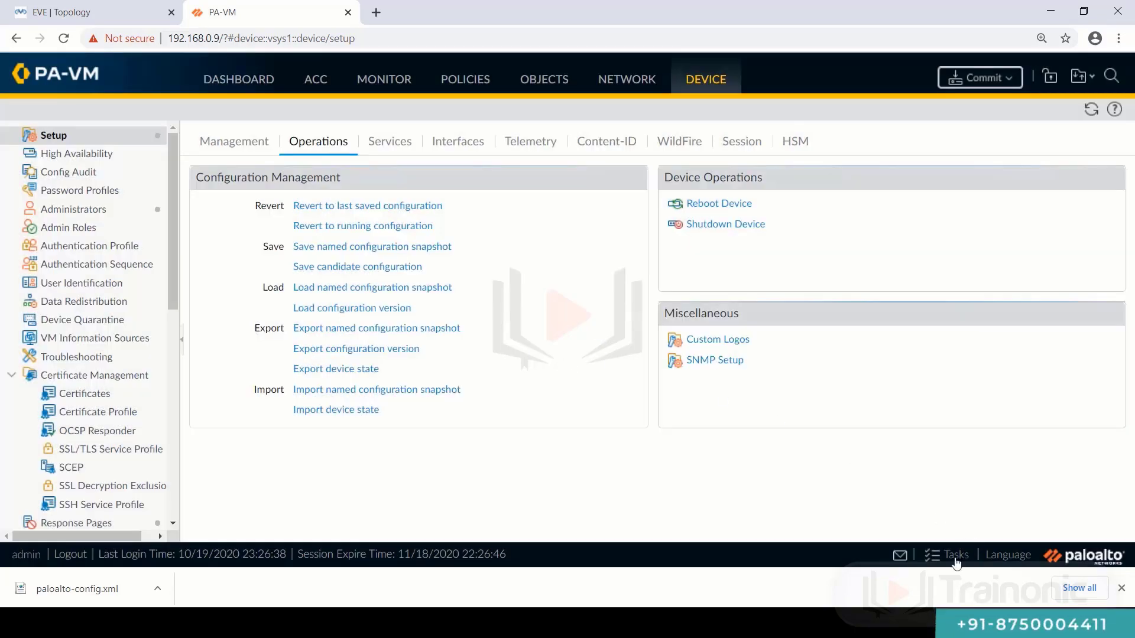
- Check the completed Load job details in Task Manager
click(954, 556)
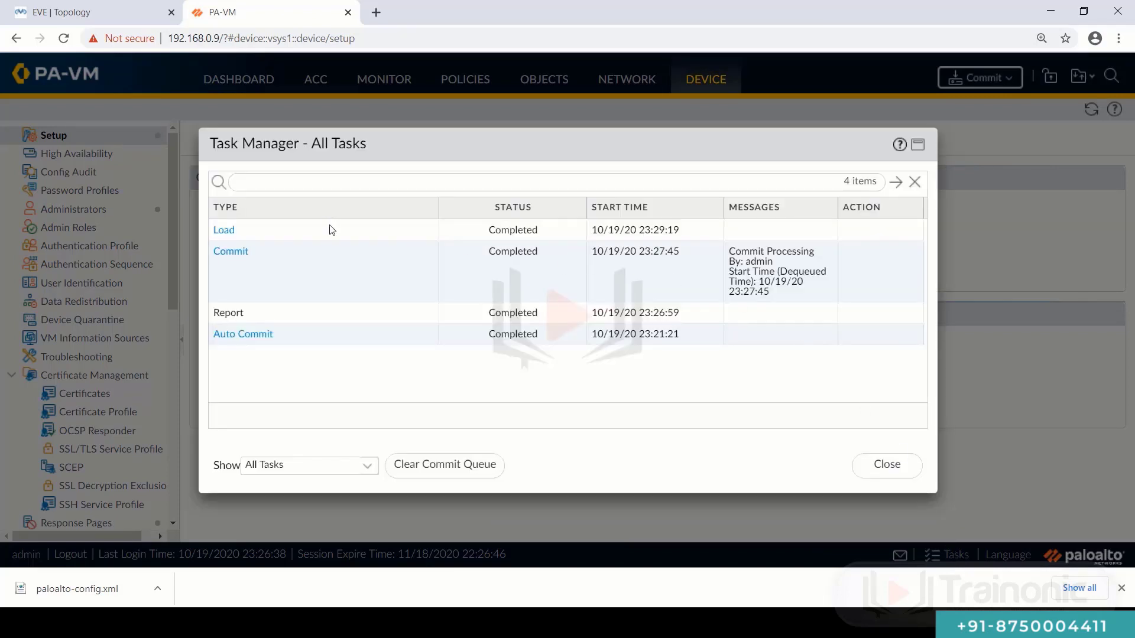
click(225, 232)
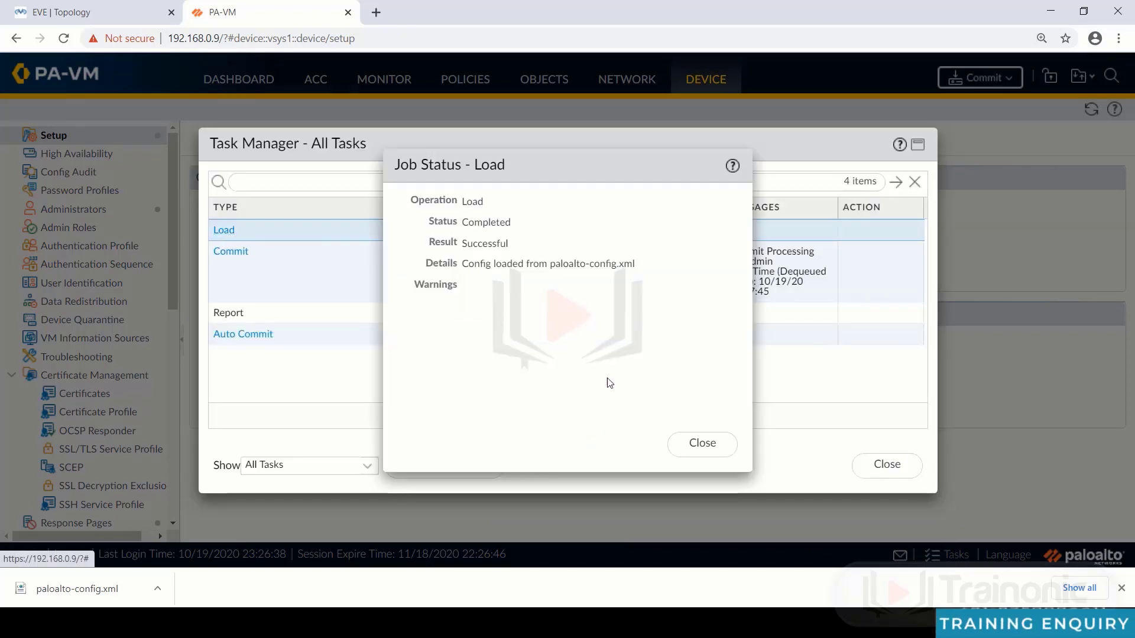
click(701, 444)
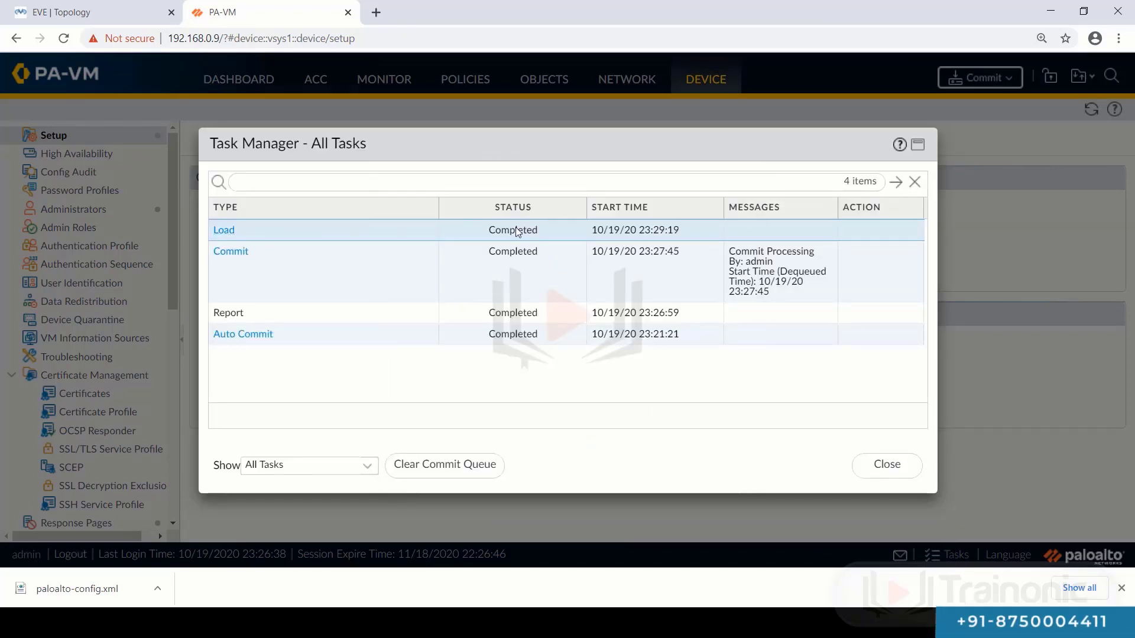
click(874, 465)
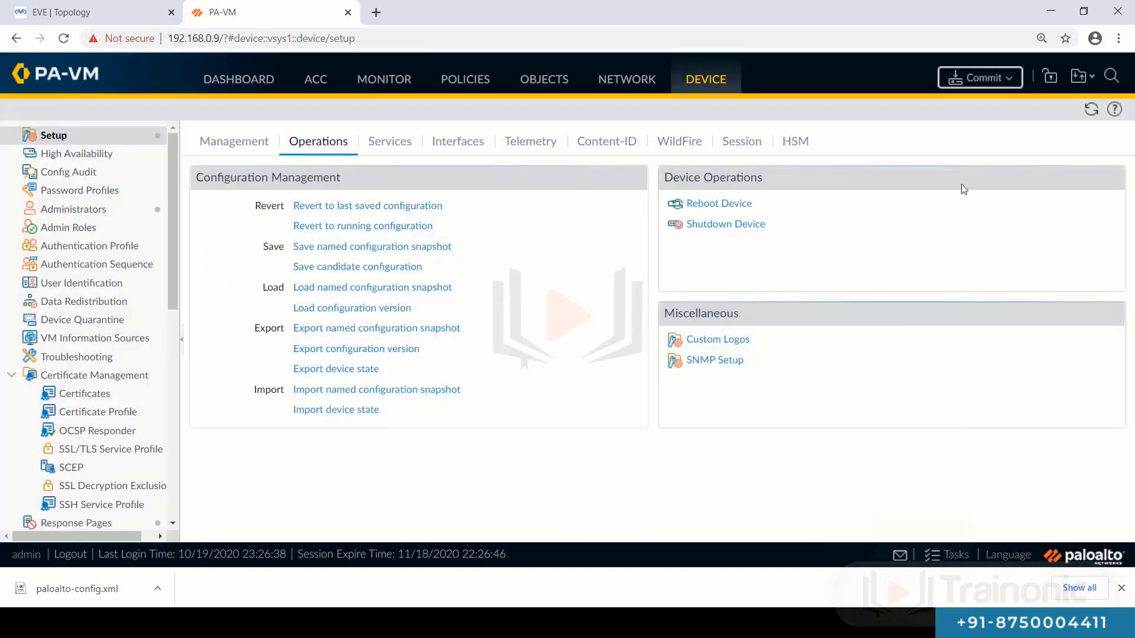
- Commit the loaded configuration and open Network > Interfaces to see ethernet1/1–1/4 restored
click(997, 83)
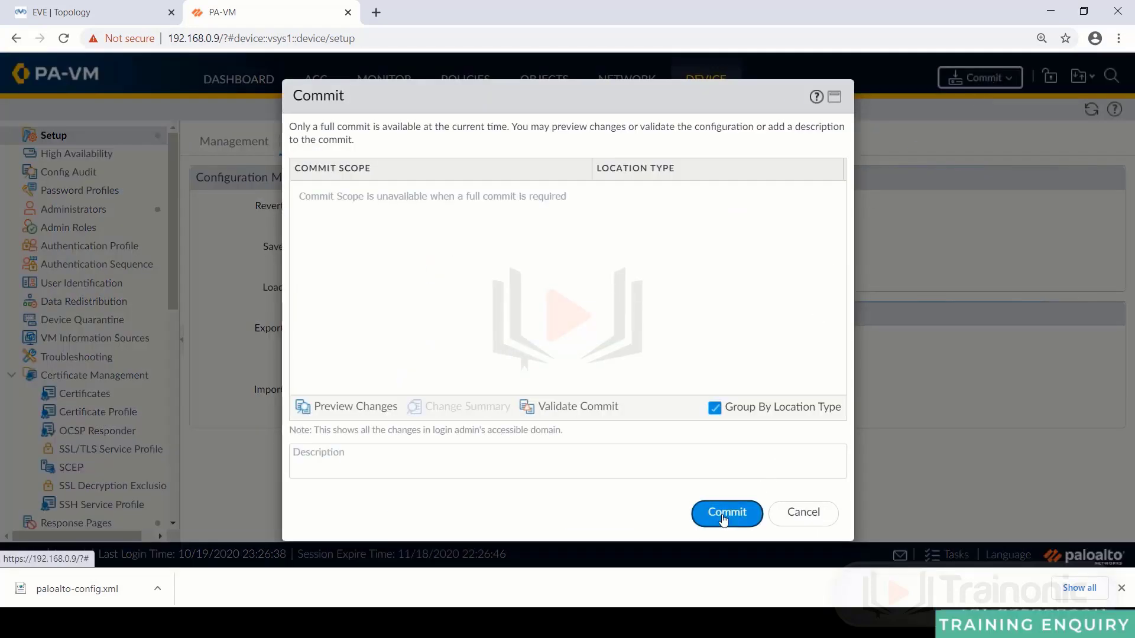
click(724, 514)
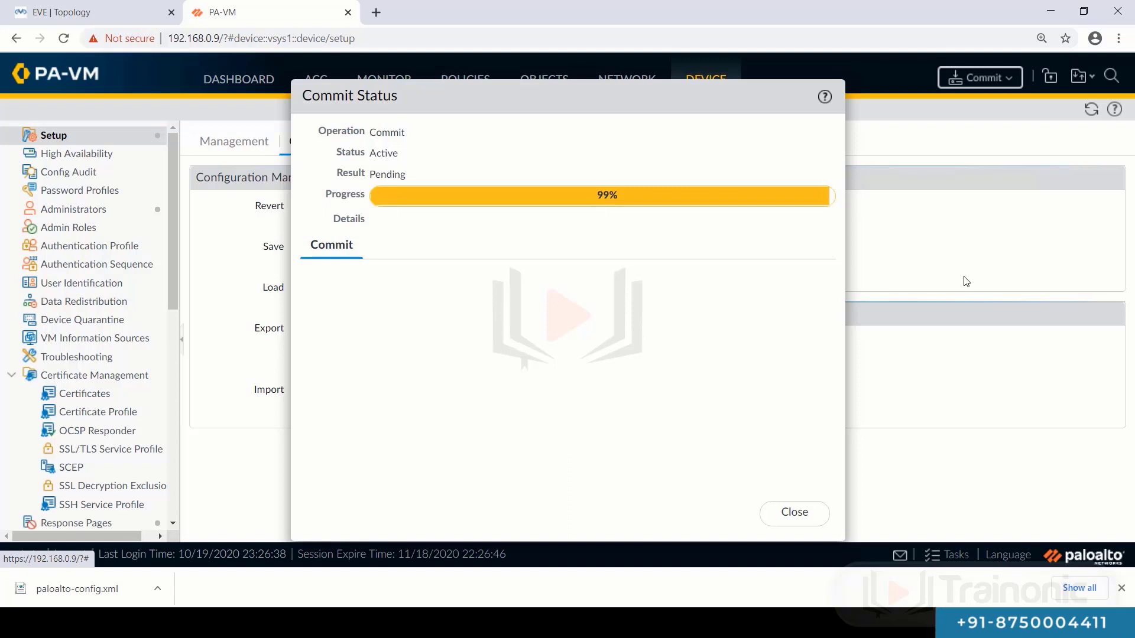
click(793, 513)
click(630, 87)
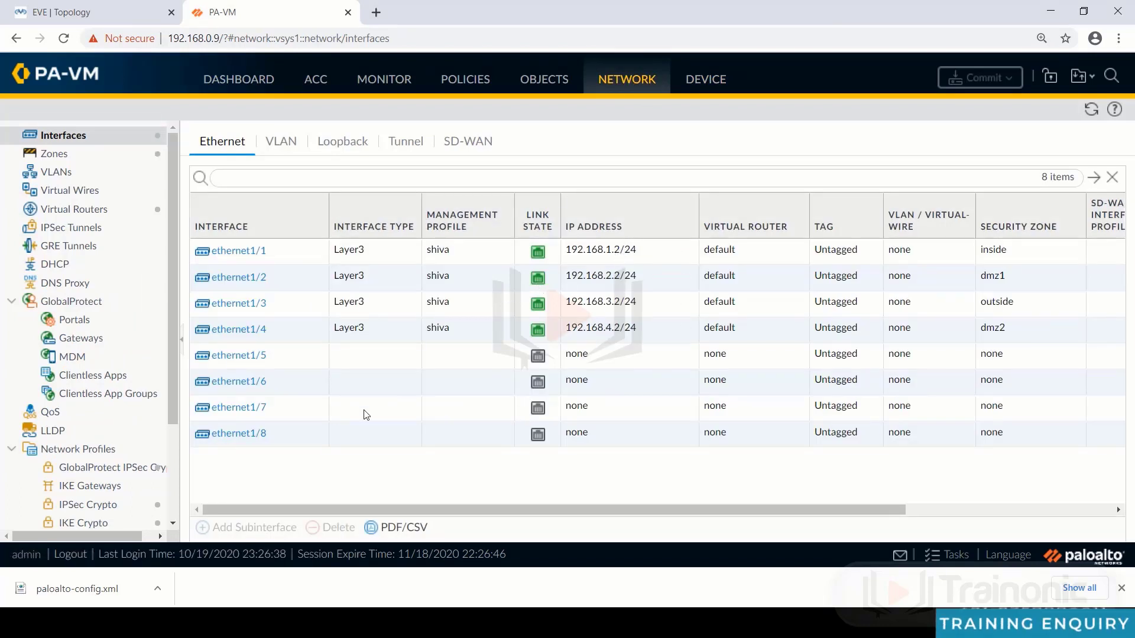
scroll(87, 487, down, 2)
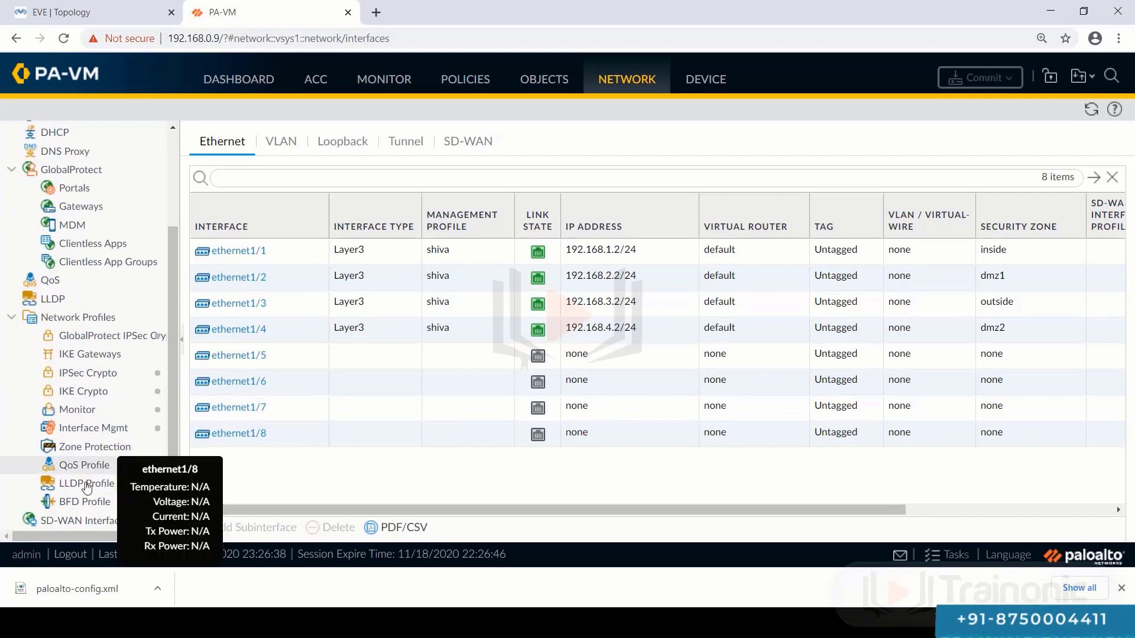
click(97, 427)
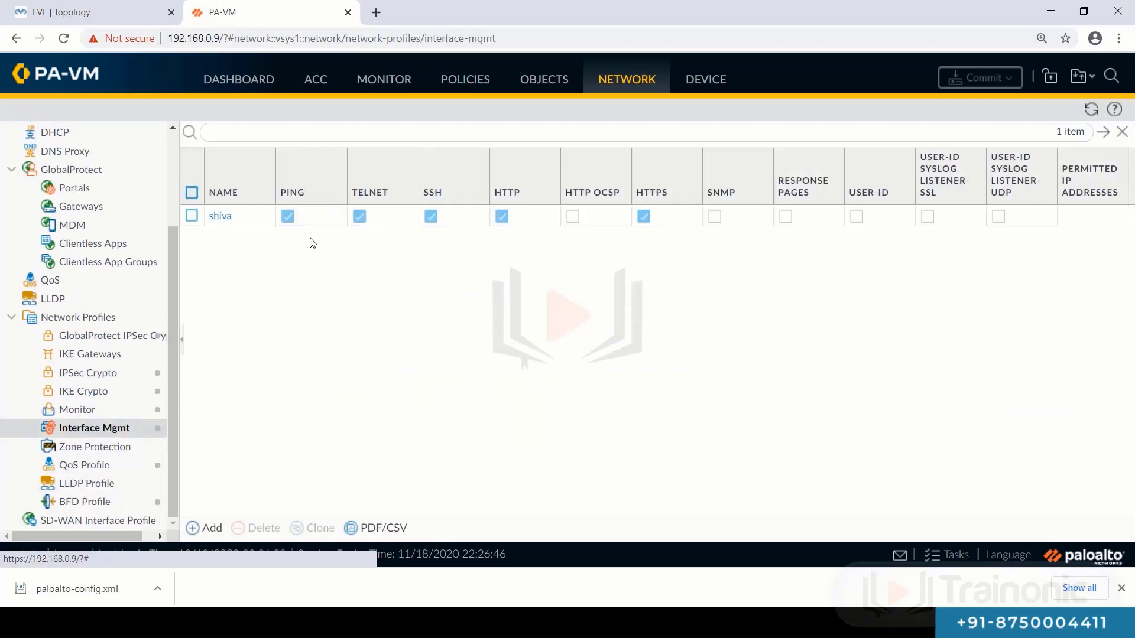
click(708, 82)
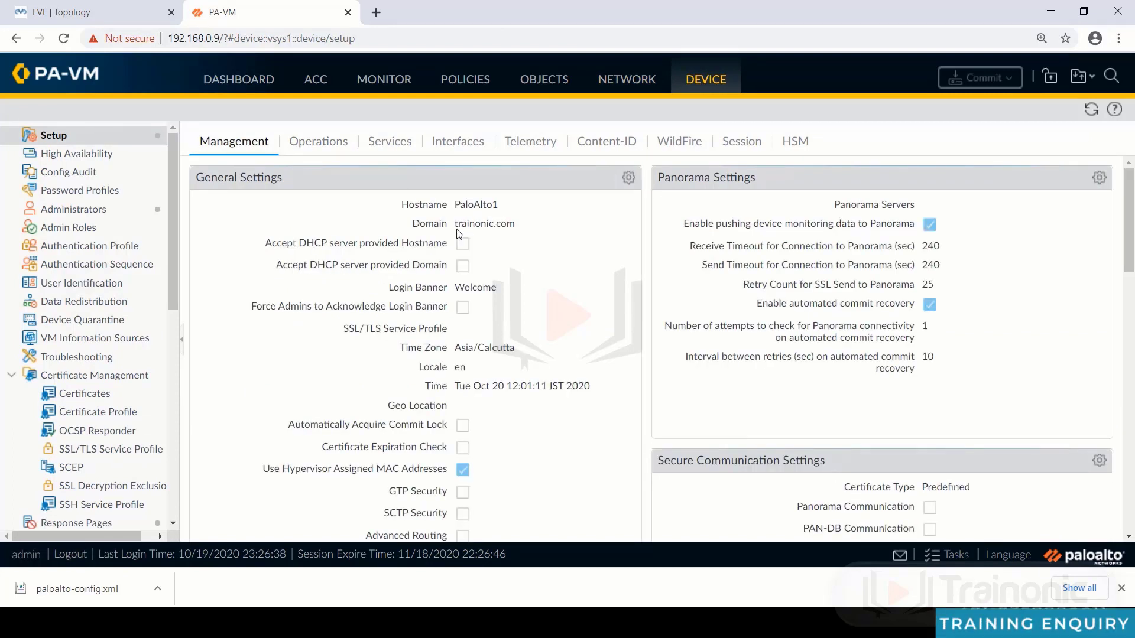
drag(458, 223, 516, 224)
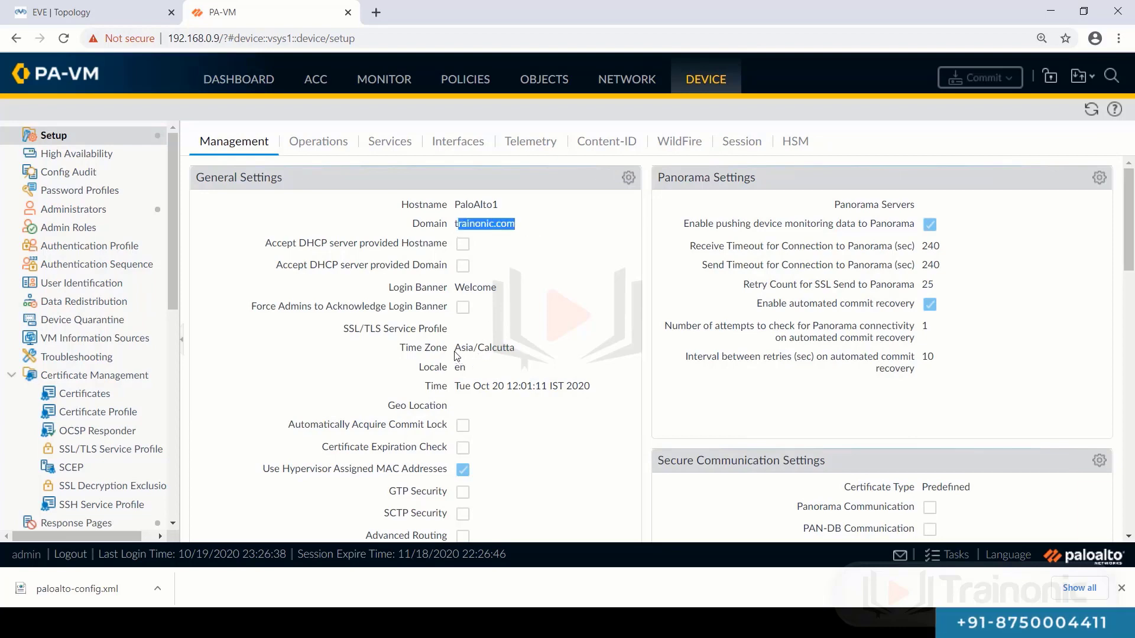
click(560, 300)
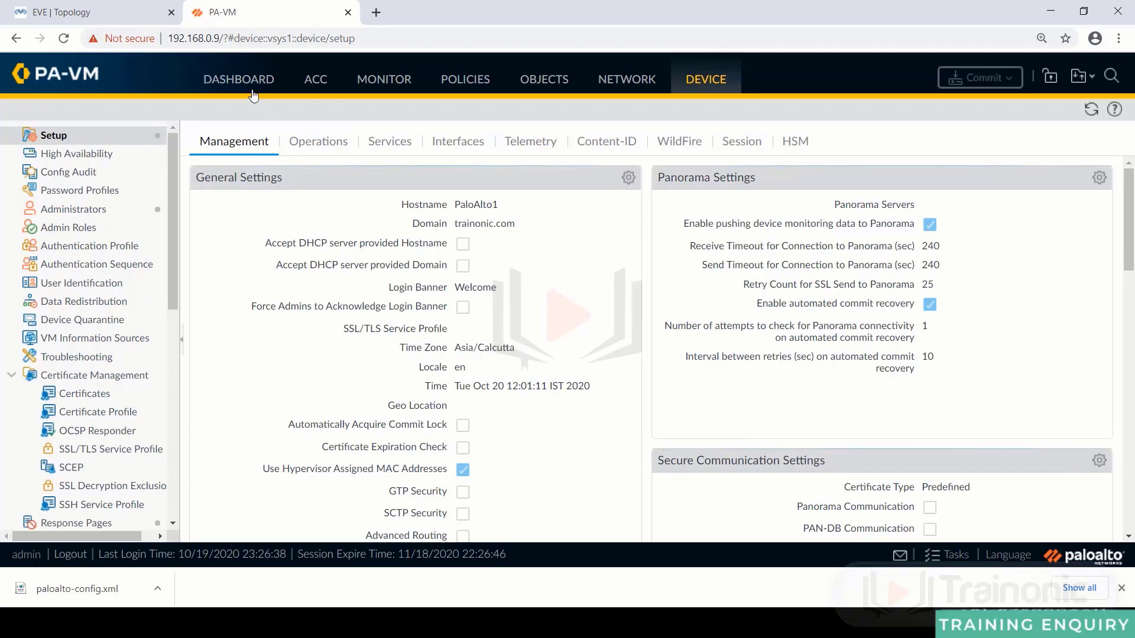
click(637, 85)
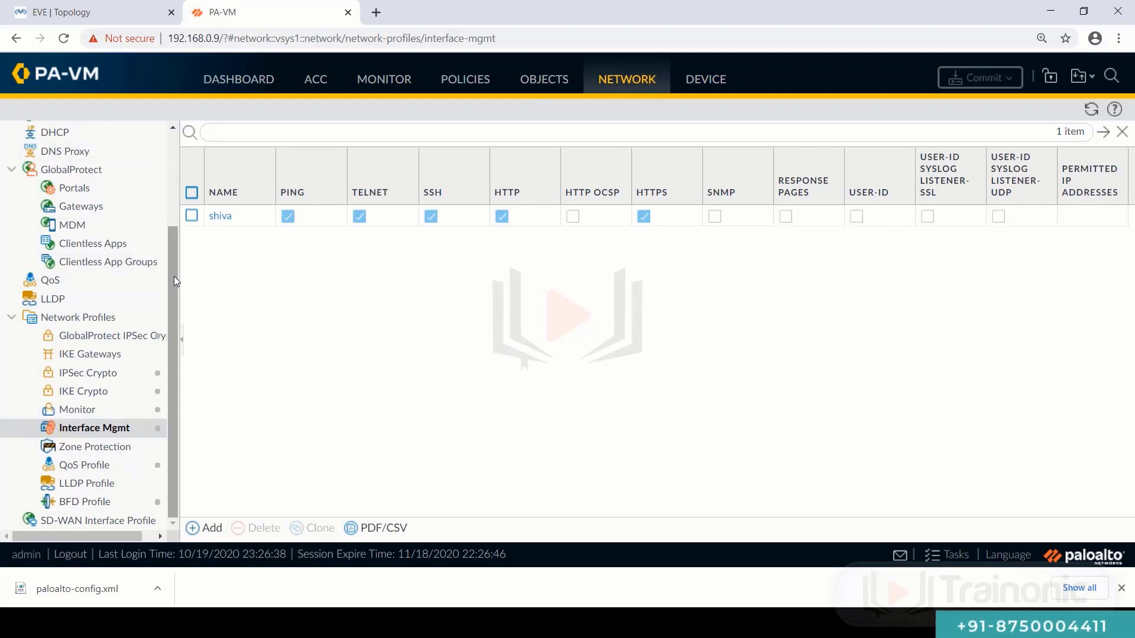
drag(173, 275, 175, 173)
click(105, 144)
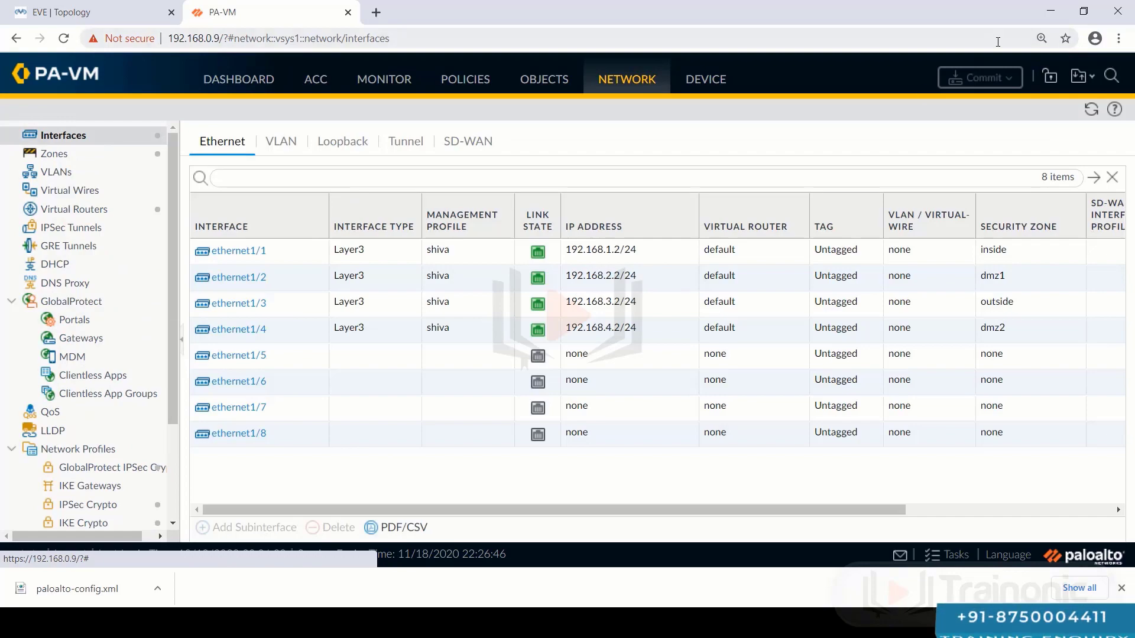
- Minimize Chrome and the QEMU console, then rerun R1's ping to 192.168.1.2
click(1052, 13)
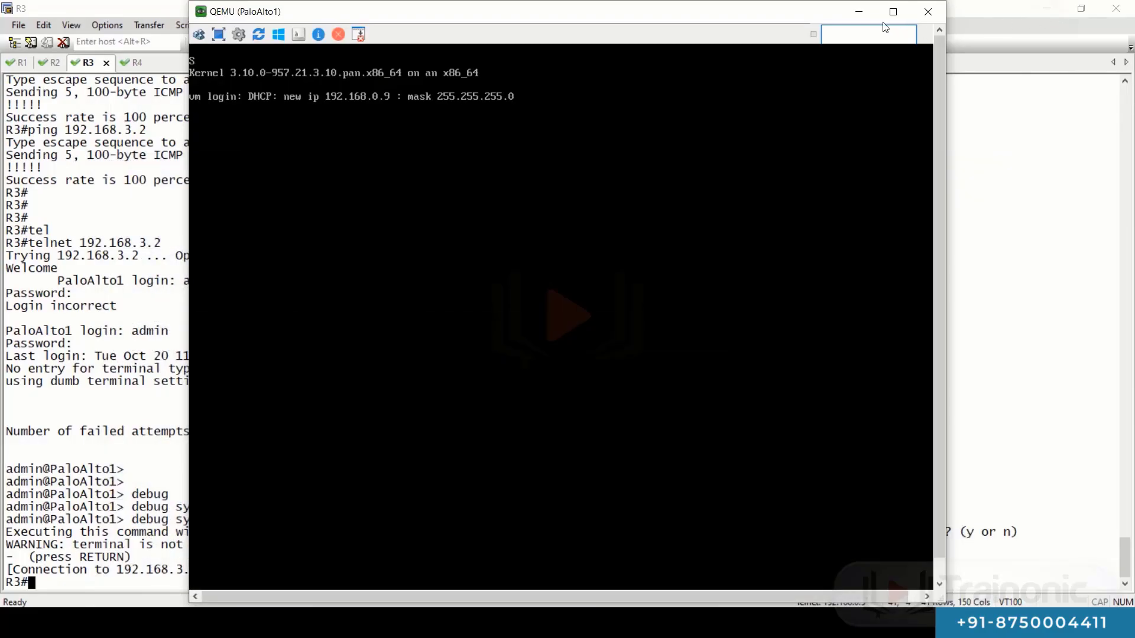
click(859, 12)
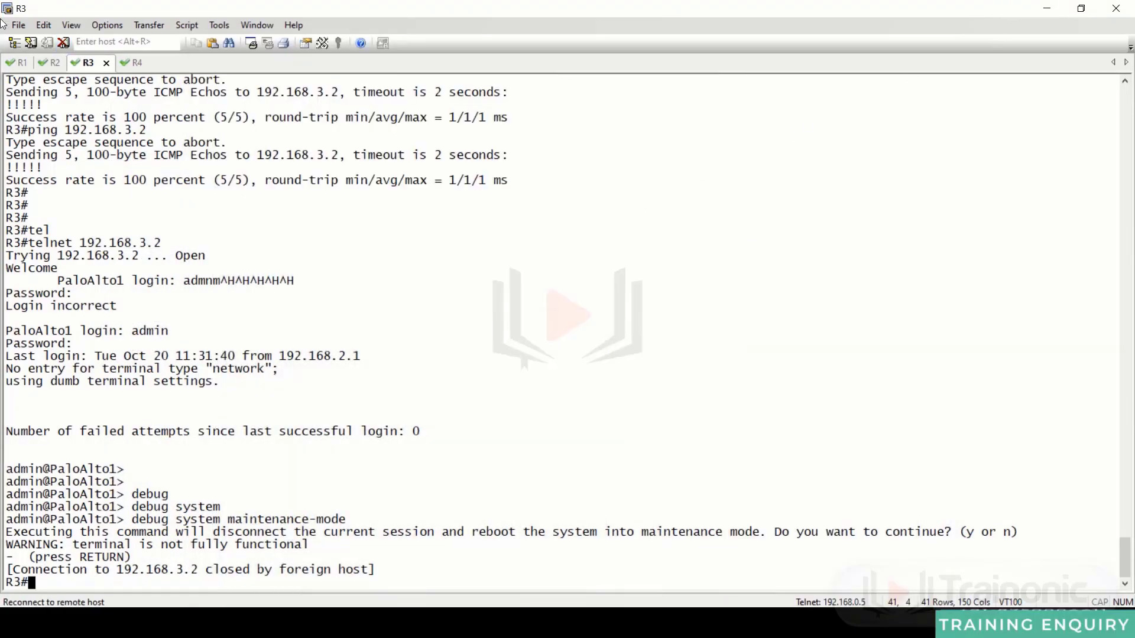
click(14, 62)
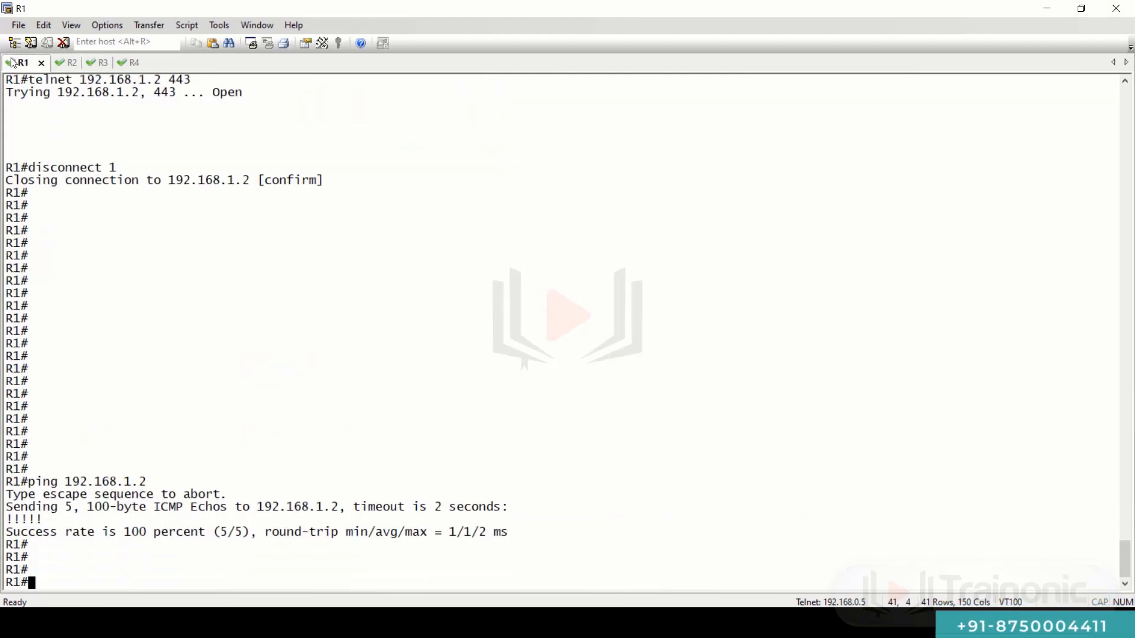
key(Return)
key(Return)
key(Return)
key(Return)
key(Return)
key(Return)
key(Return)
key(Return)
key(Return)
key(Return)
key(Up)
key(Return)
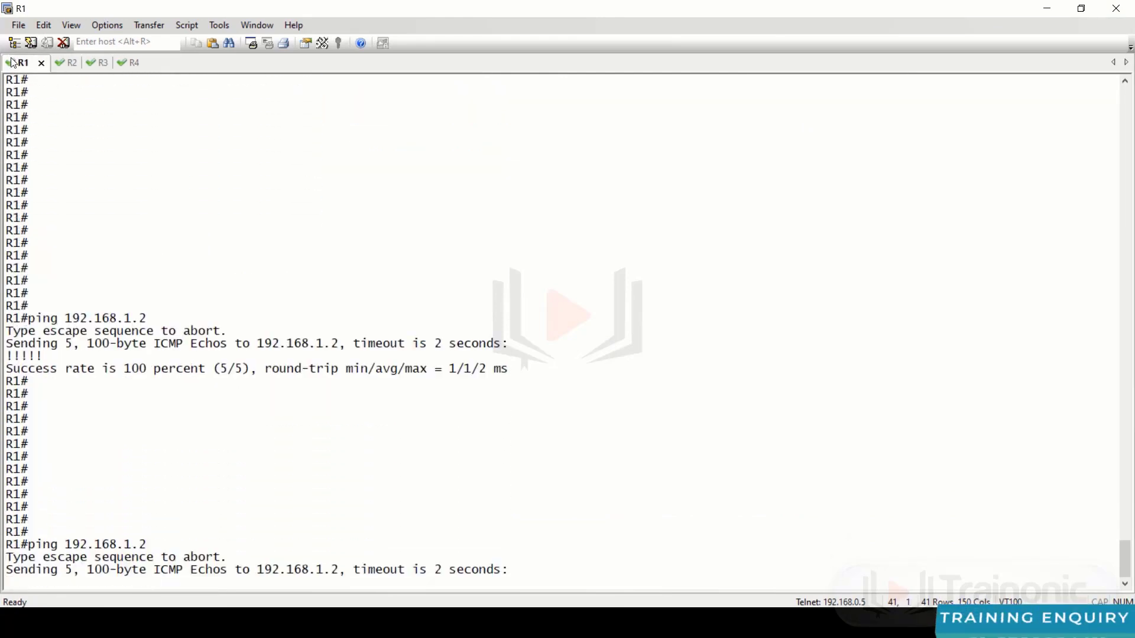
- Rerun pings from R2, R3, R4 to 192.168.2.2, 192.168.3.2, 192.168.4.2, then minimize SecureCRT and cmd
key(ctrl+Tab)
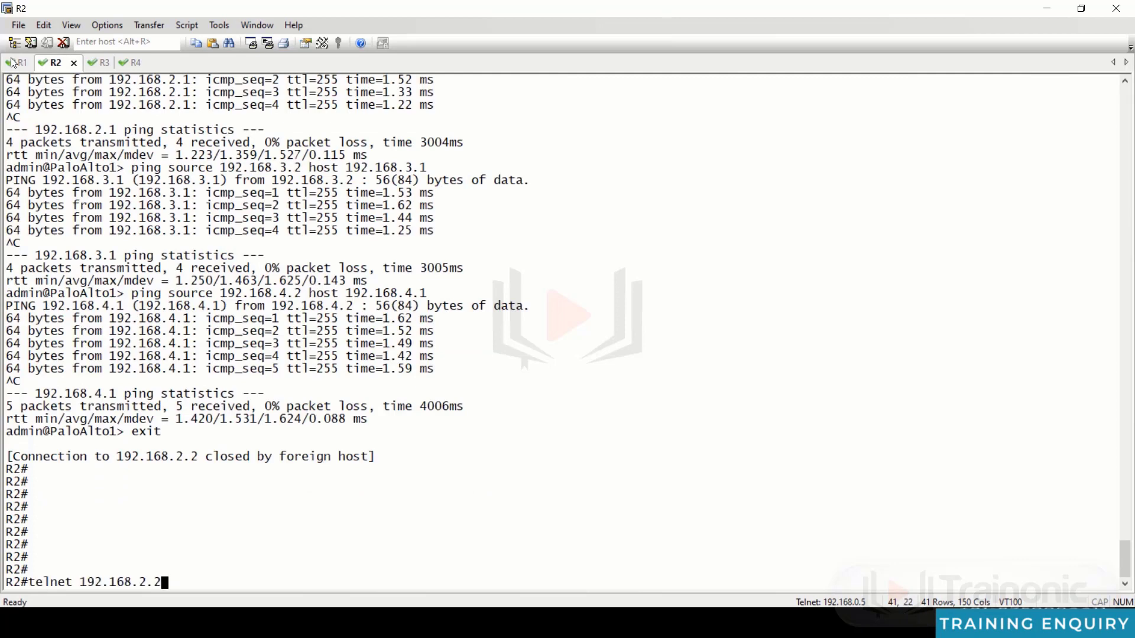
key(Up)
key(Return)
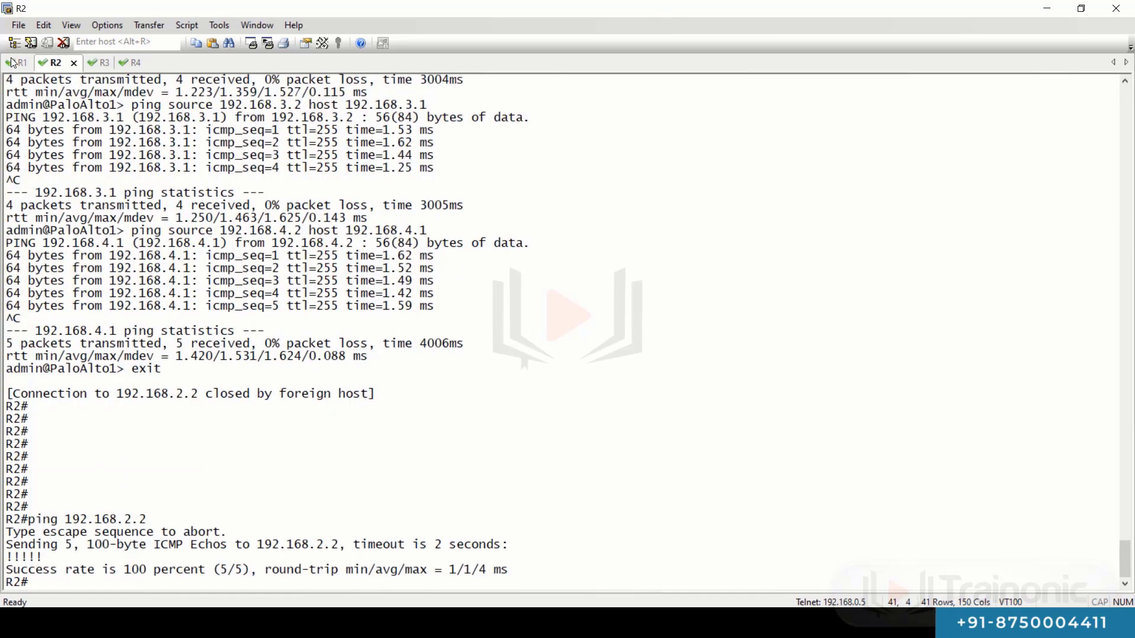
key(ctrl+Tab)
key(Up)
key(Up)
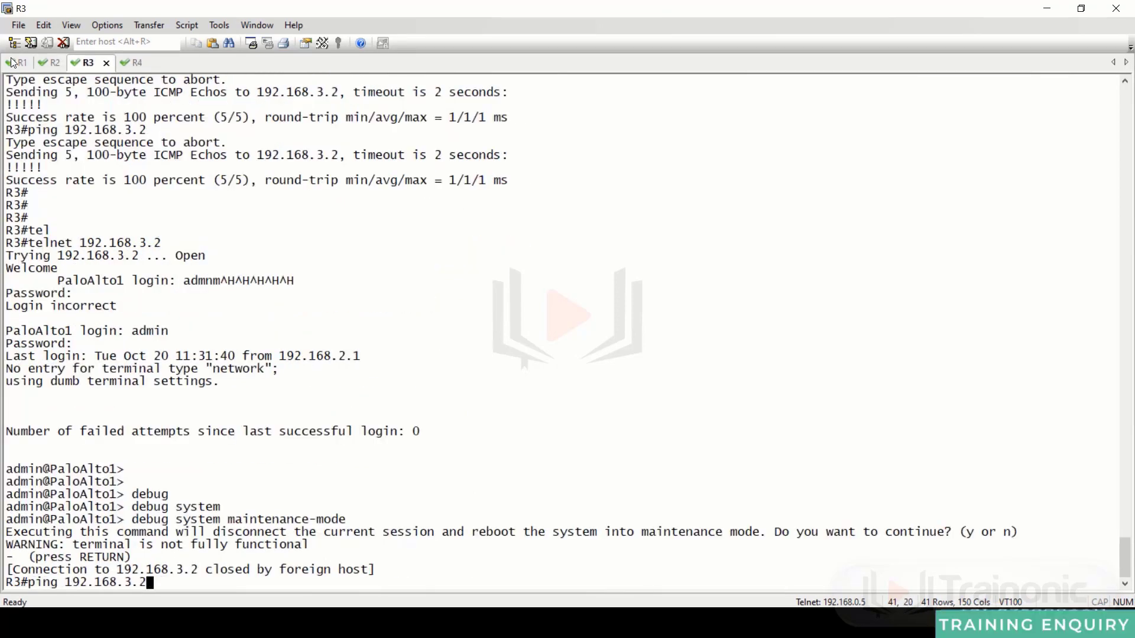
key(Return)
key(ctrl+Tab)
key(Up)
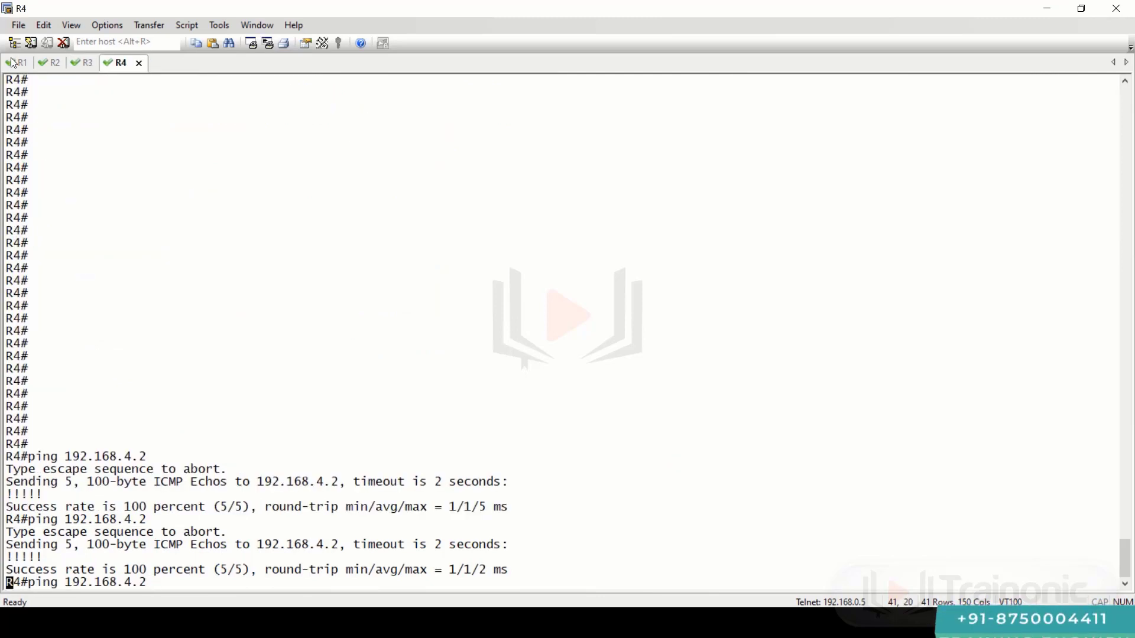
key(Return)
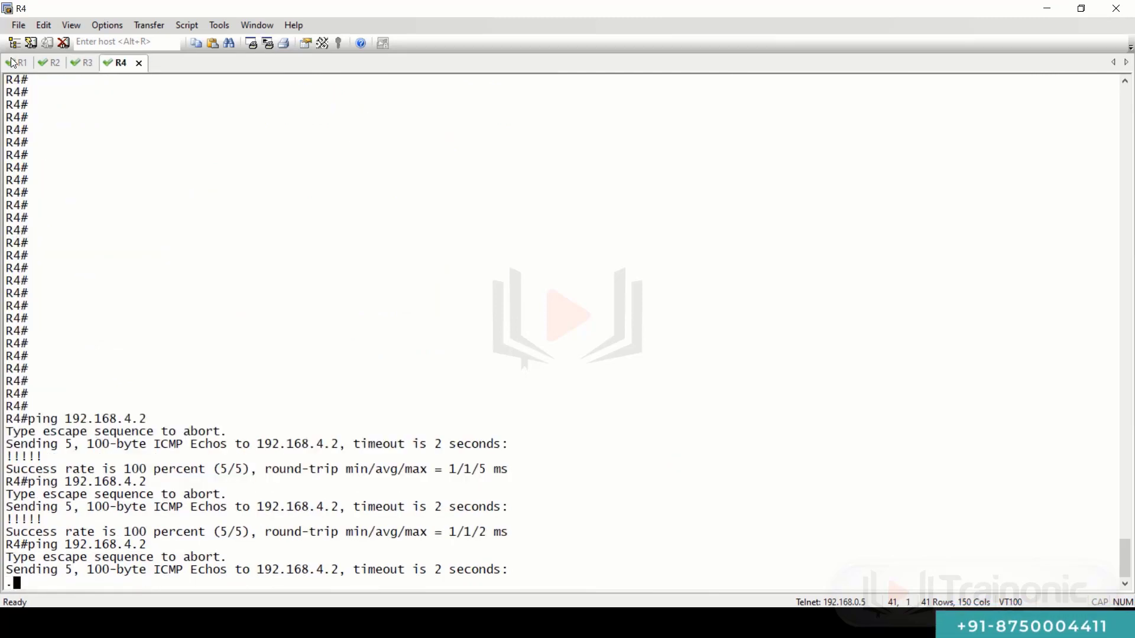
click(1046, 9)
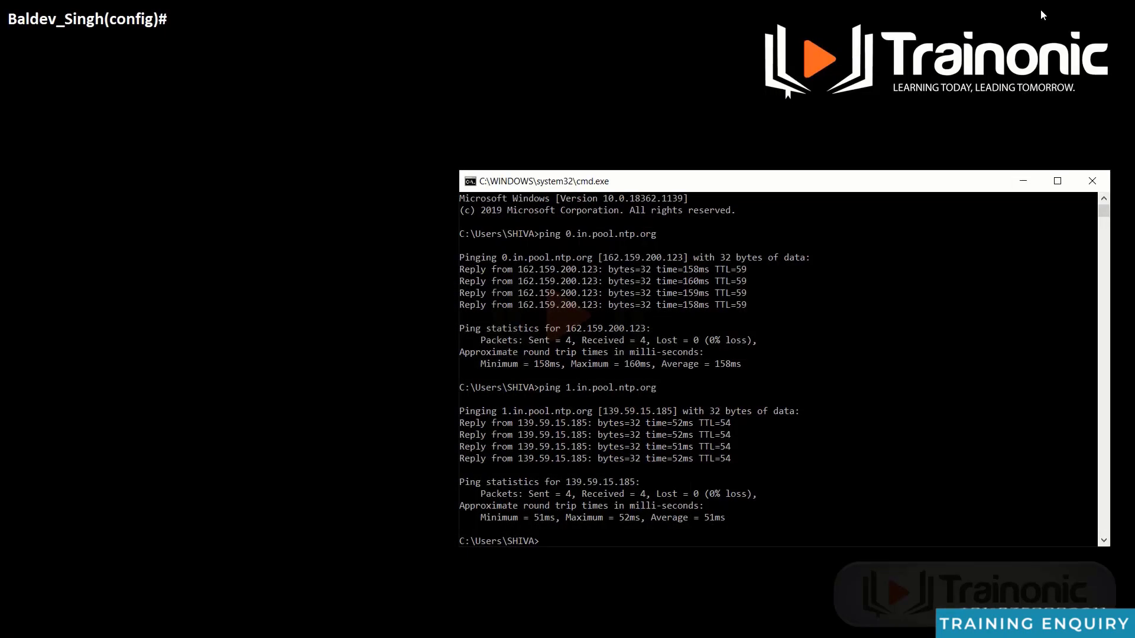
click(1023, 186)
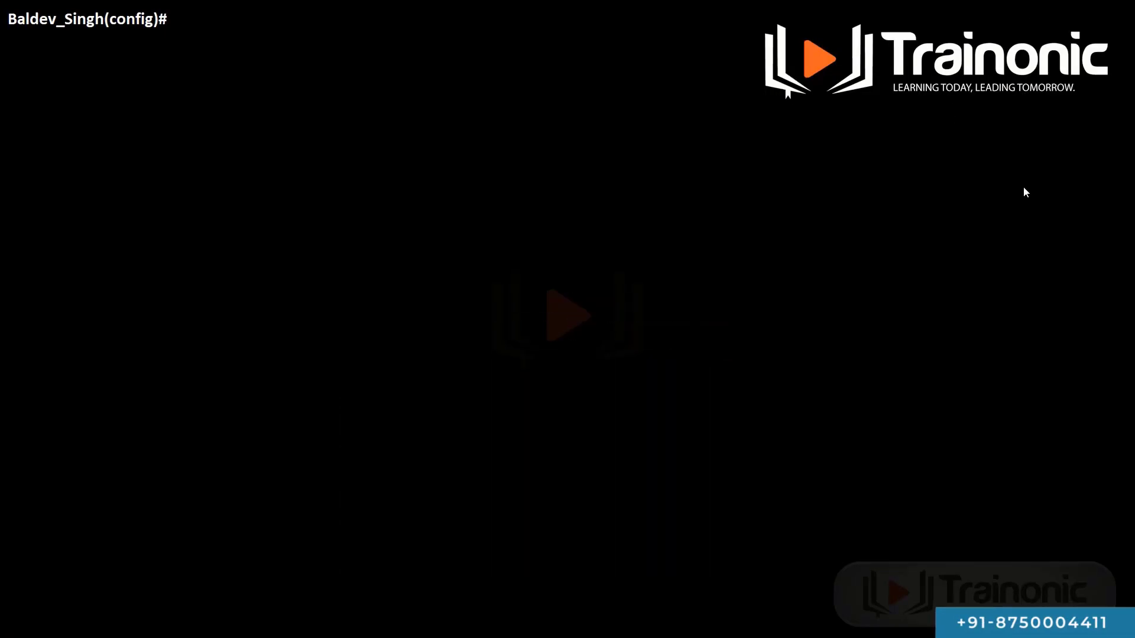